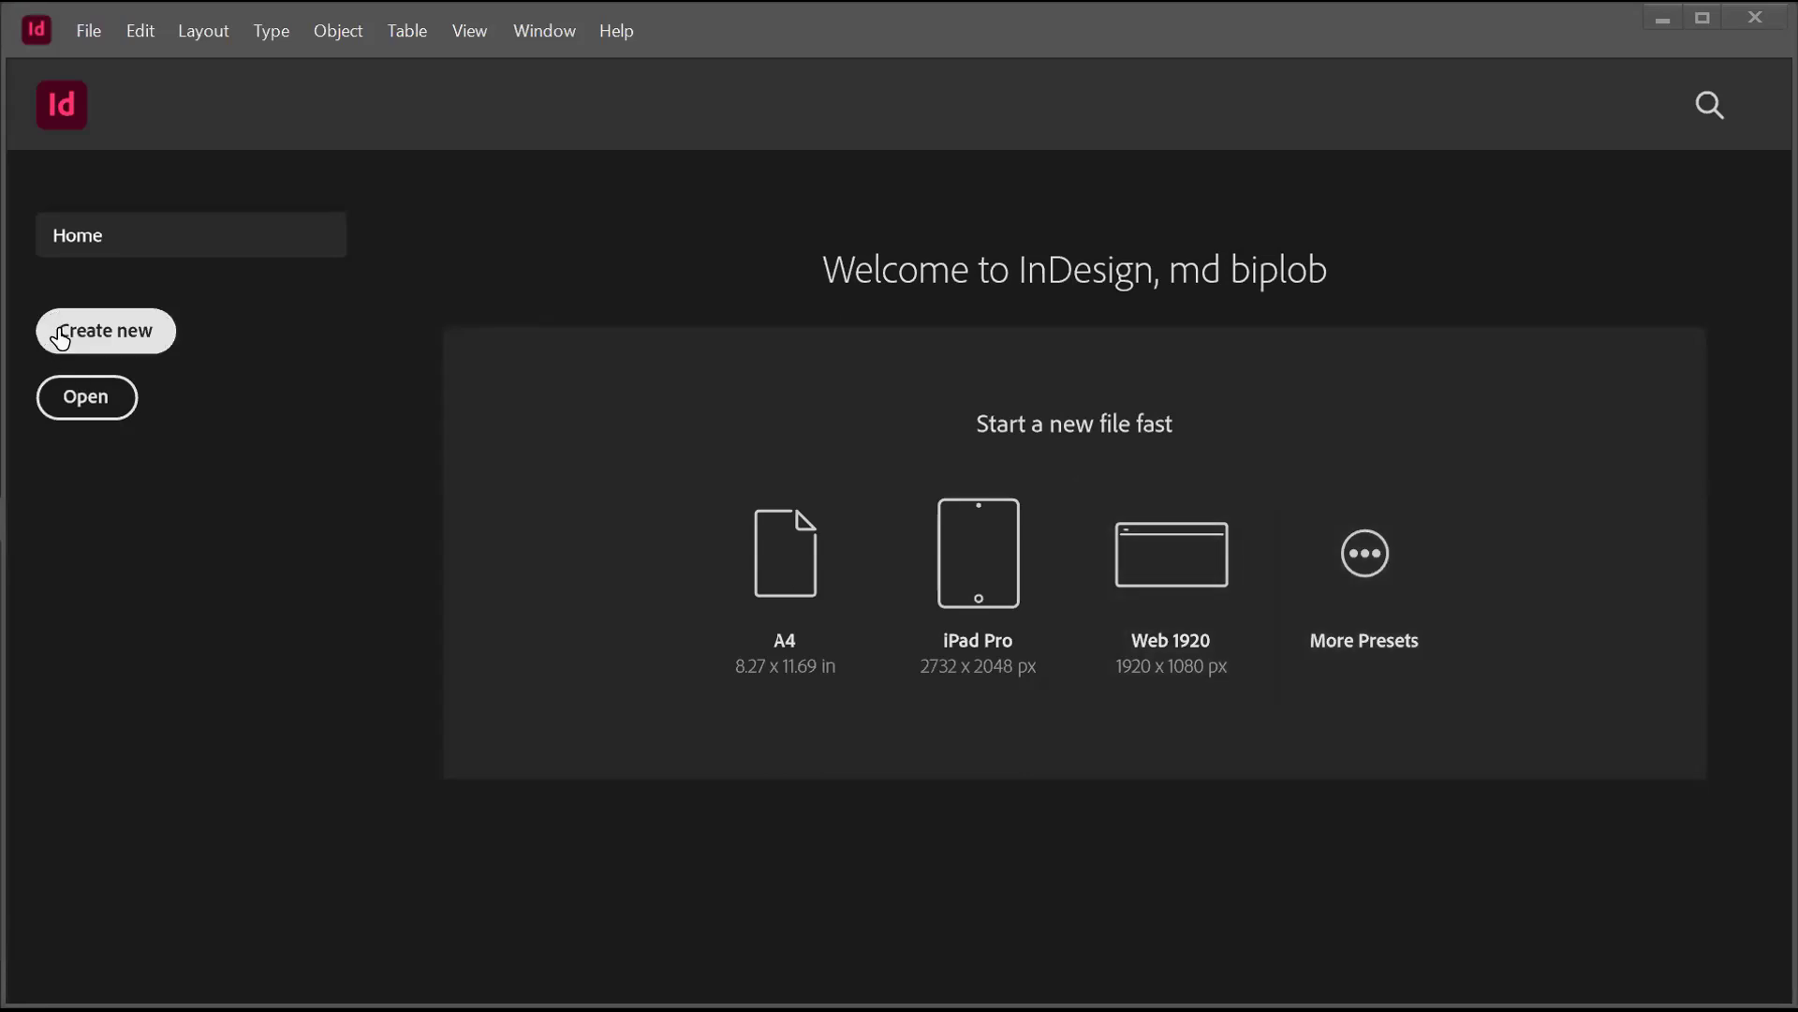
- Create a new Letter document, Untitled-3, with facing pages and 2 columns
left_click(113, 333)
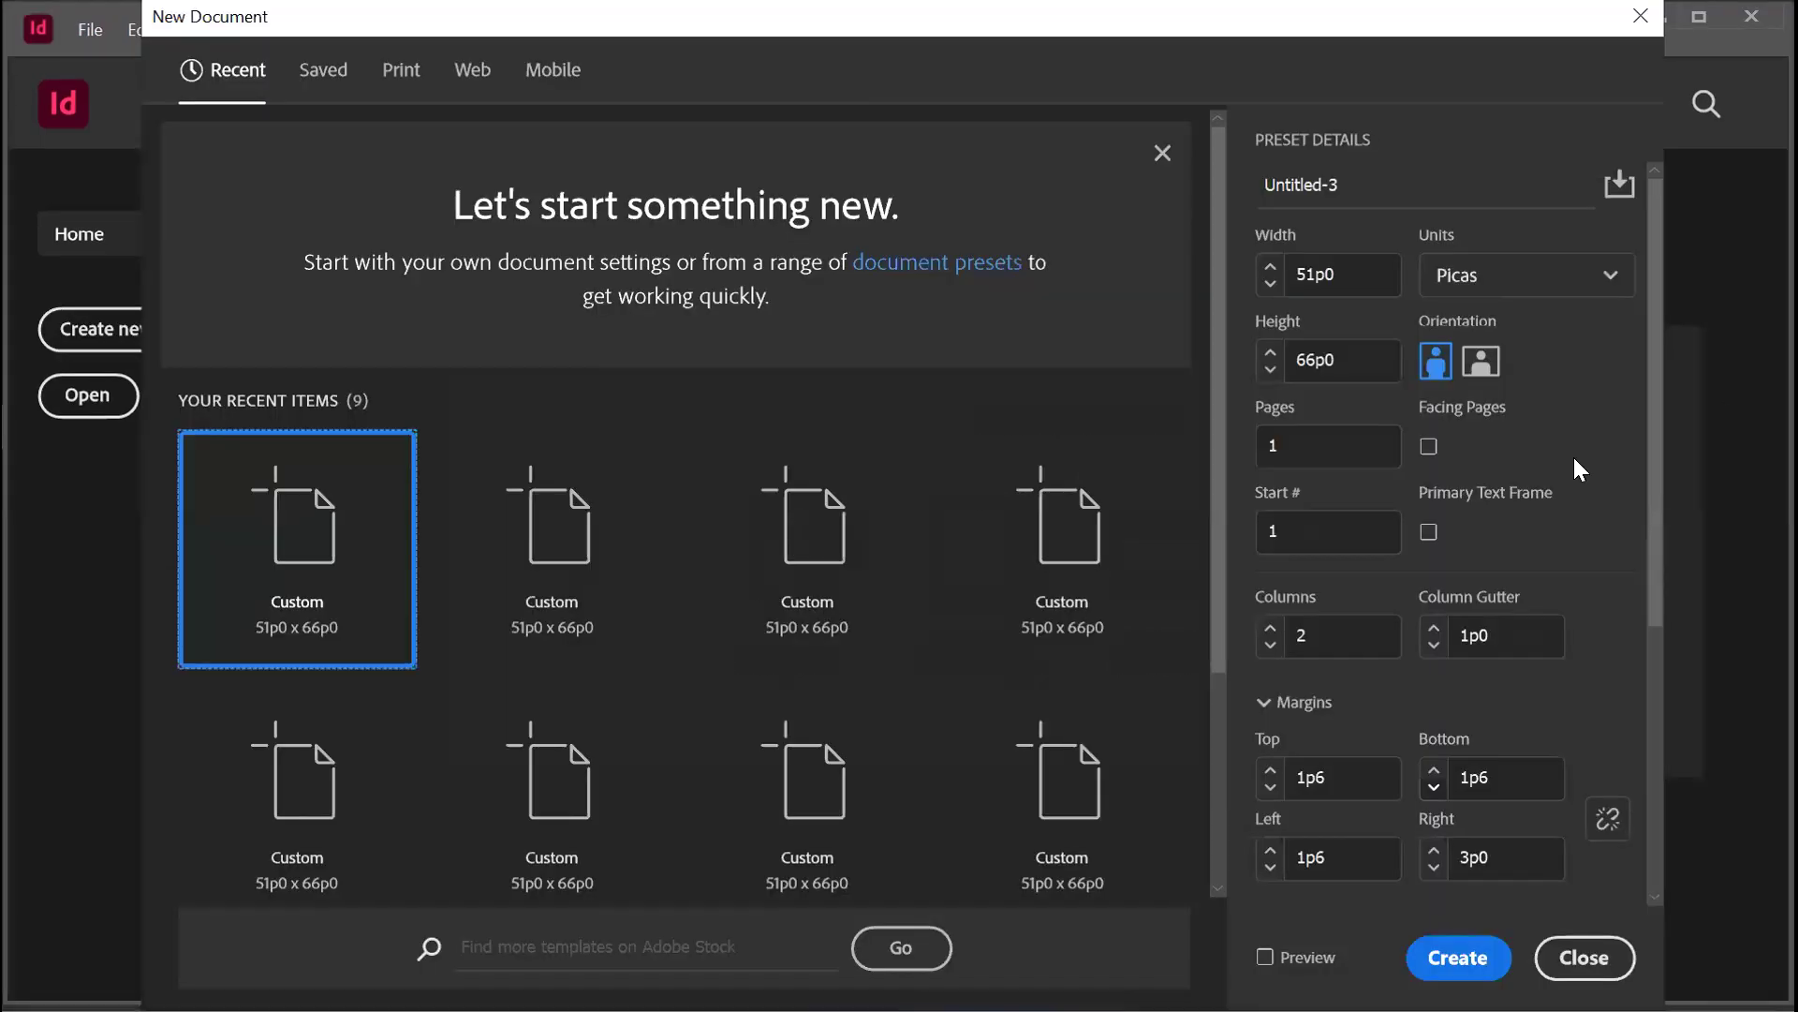
left_click(1429, 447)
left_click(1471, 956)
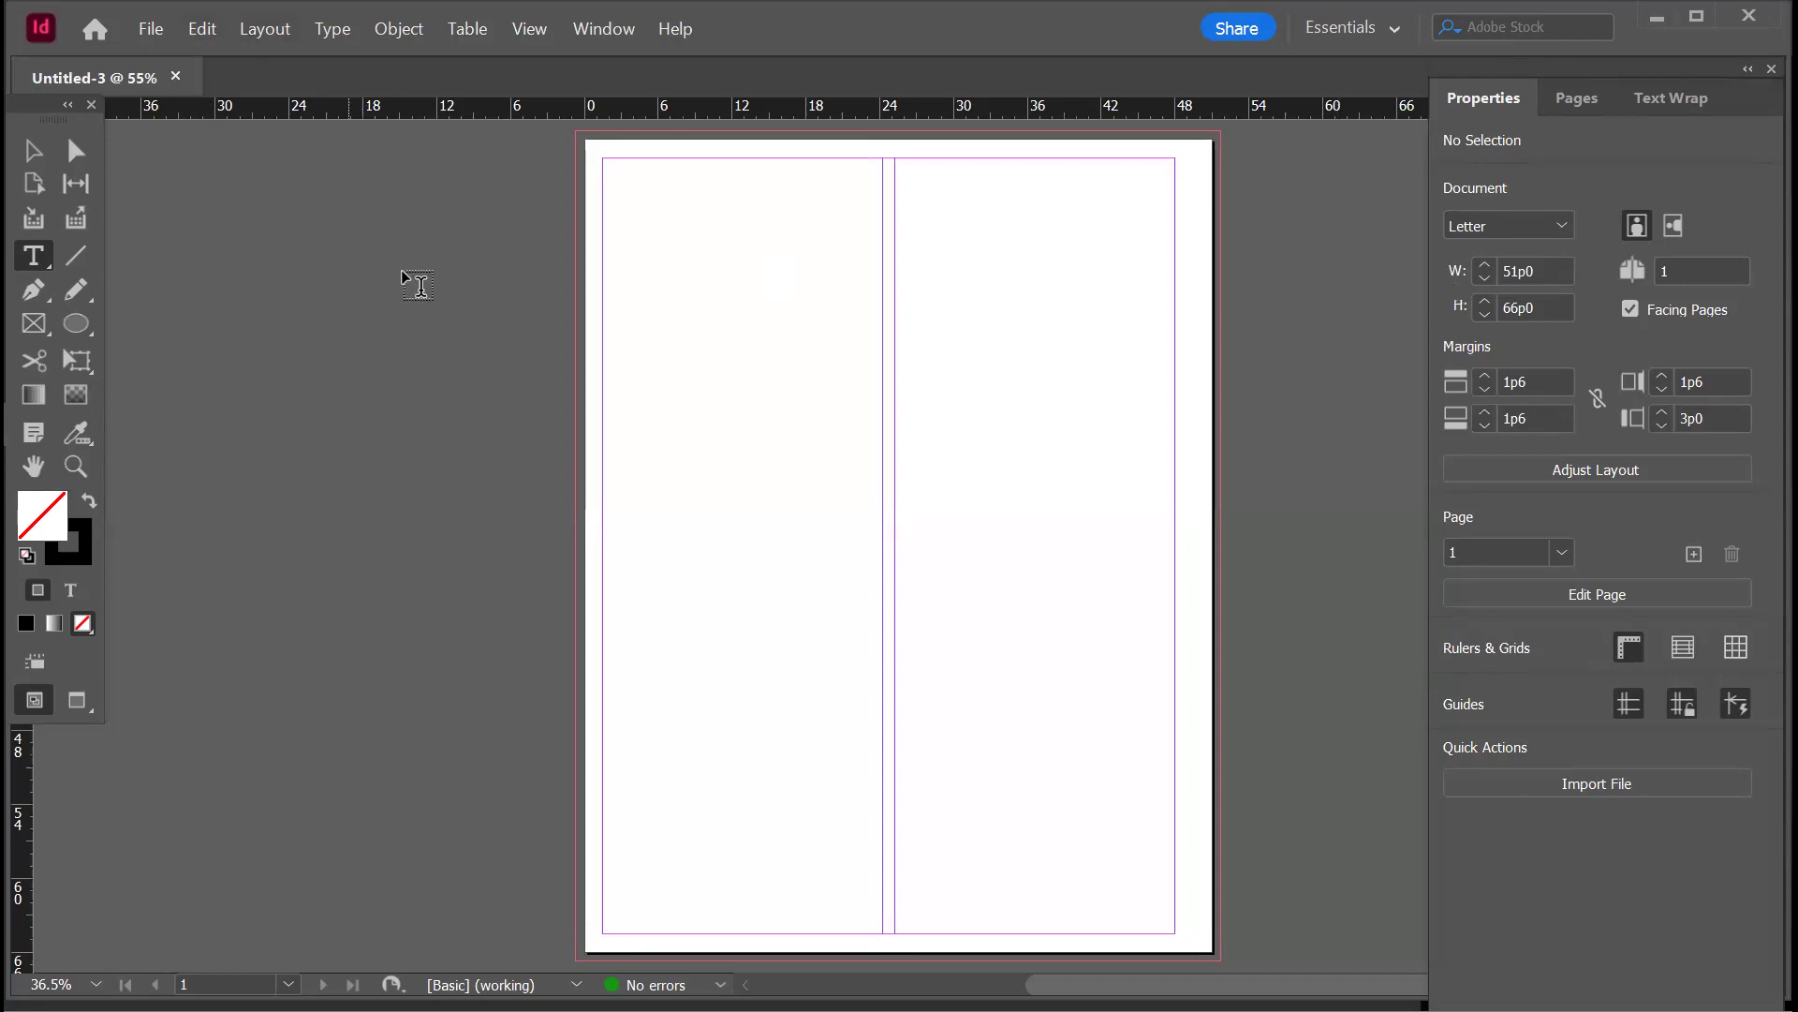
- In the Pages panel, add pages until the document has five pages
scroll(864, 345, "down", 3)
scroll(863, 346, "up", 5)
scroll(864, 347, "down", 2)
scroll(864, 347, "down", 2)
left_click(1574, 98)
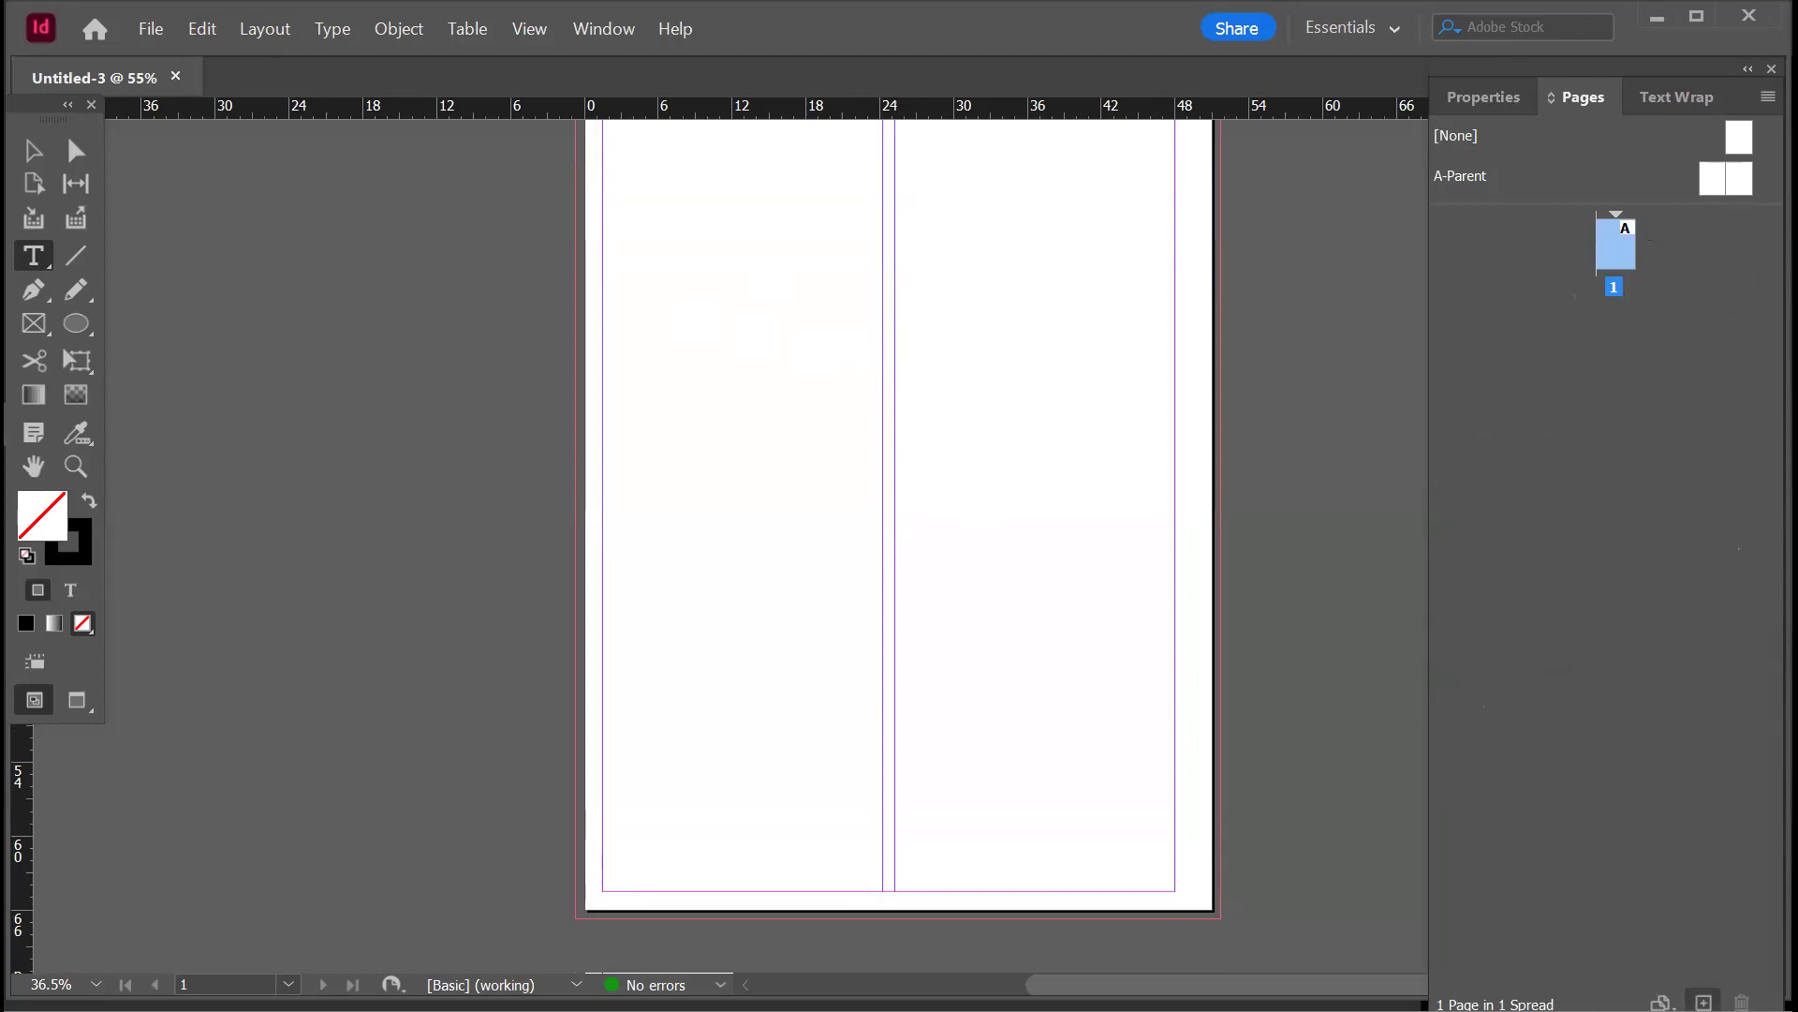
left_click(1703, 1003)
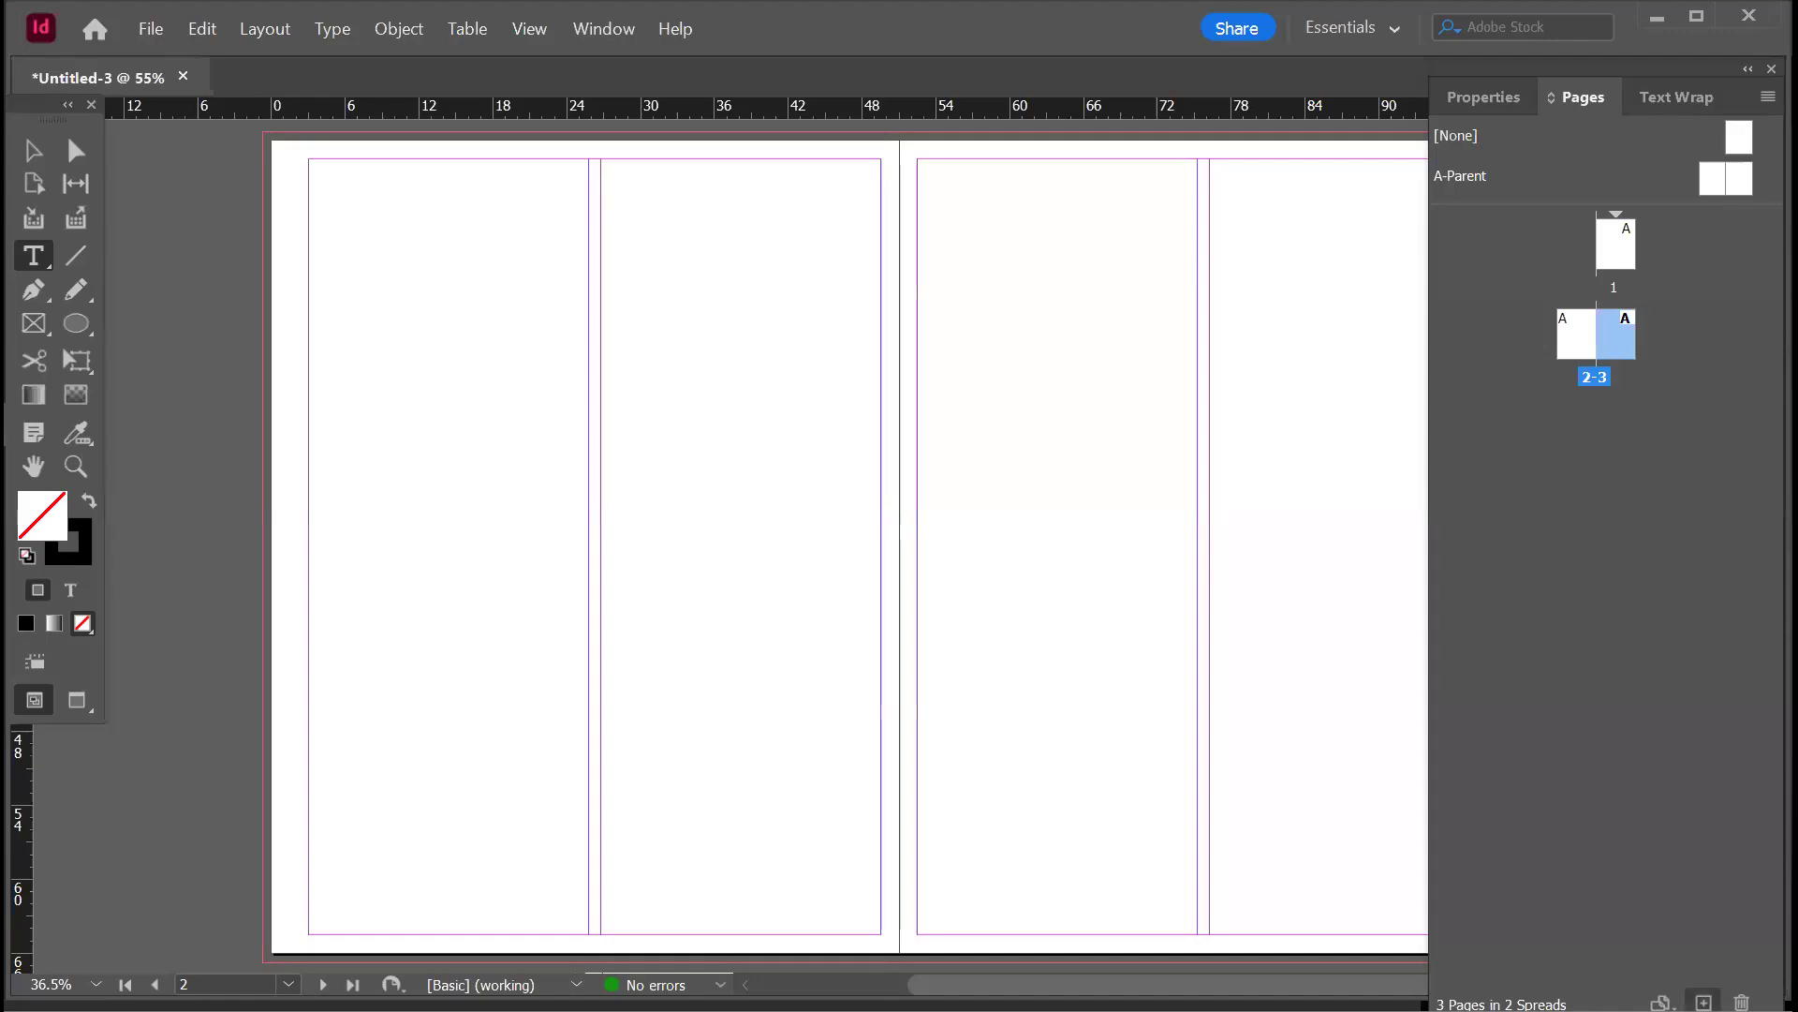
left_click(1704, 1004)
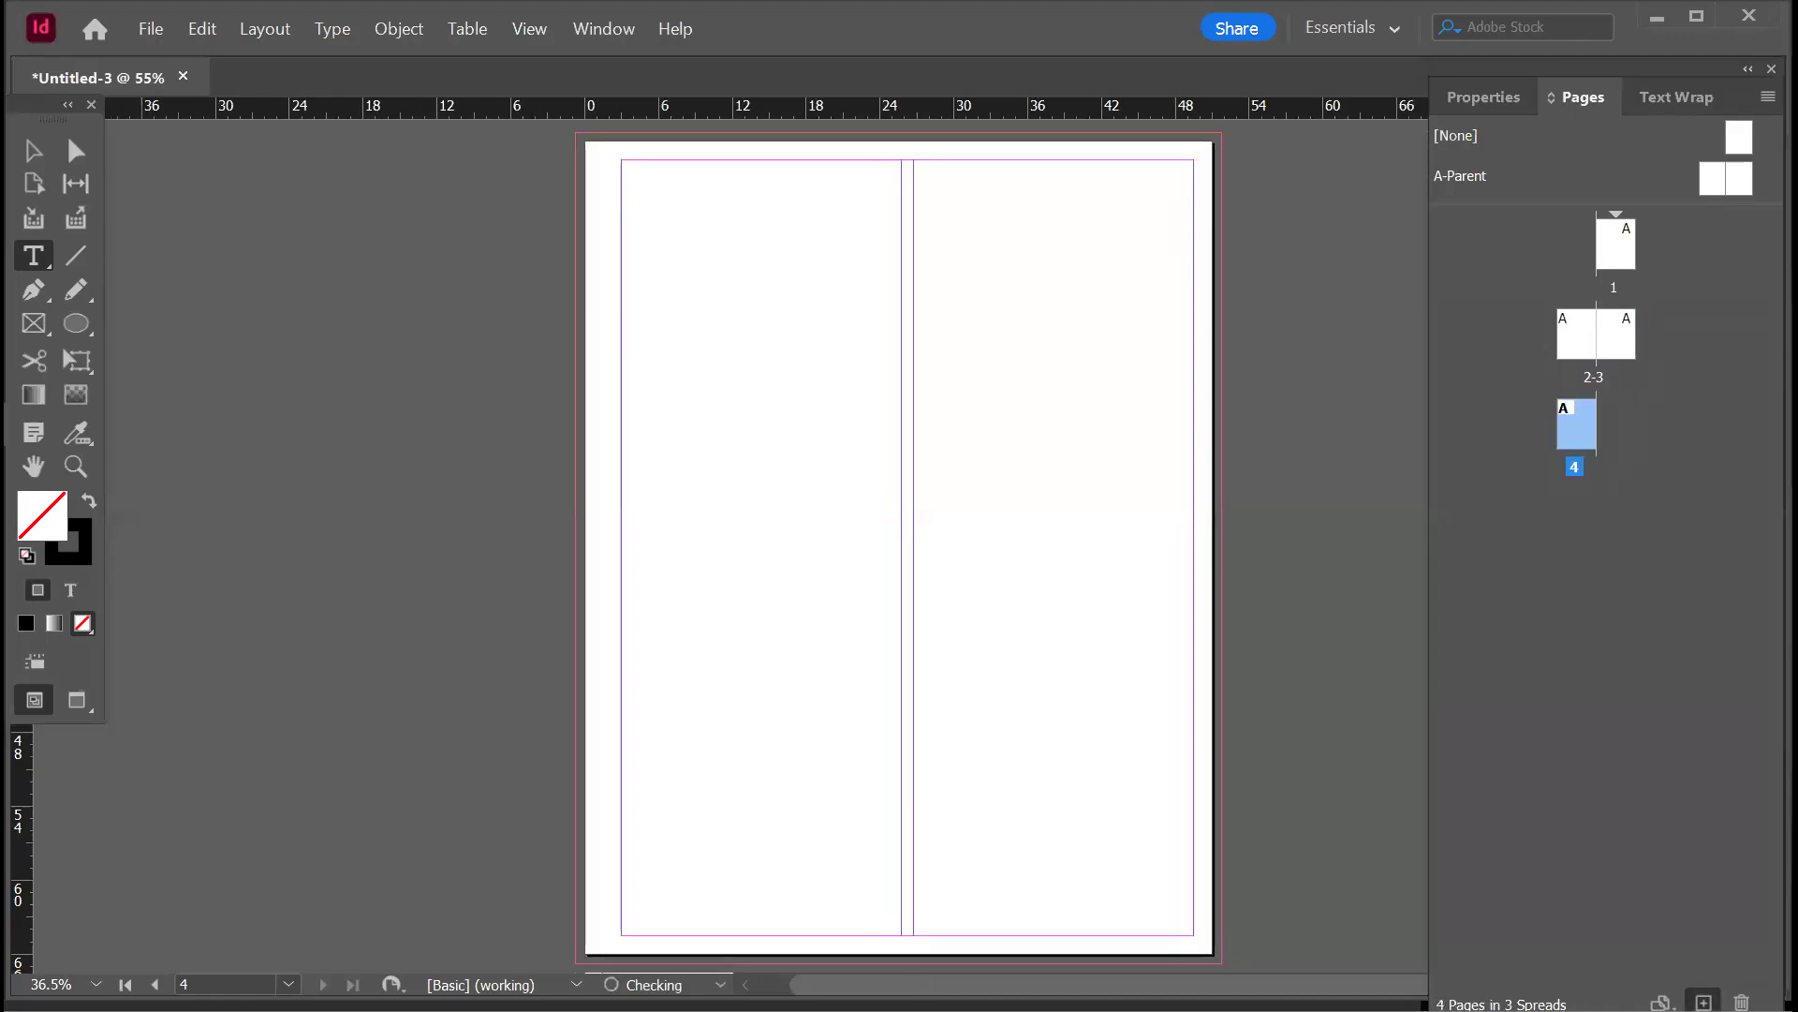
left_click(1704, 1003)
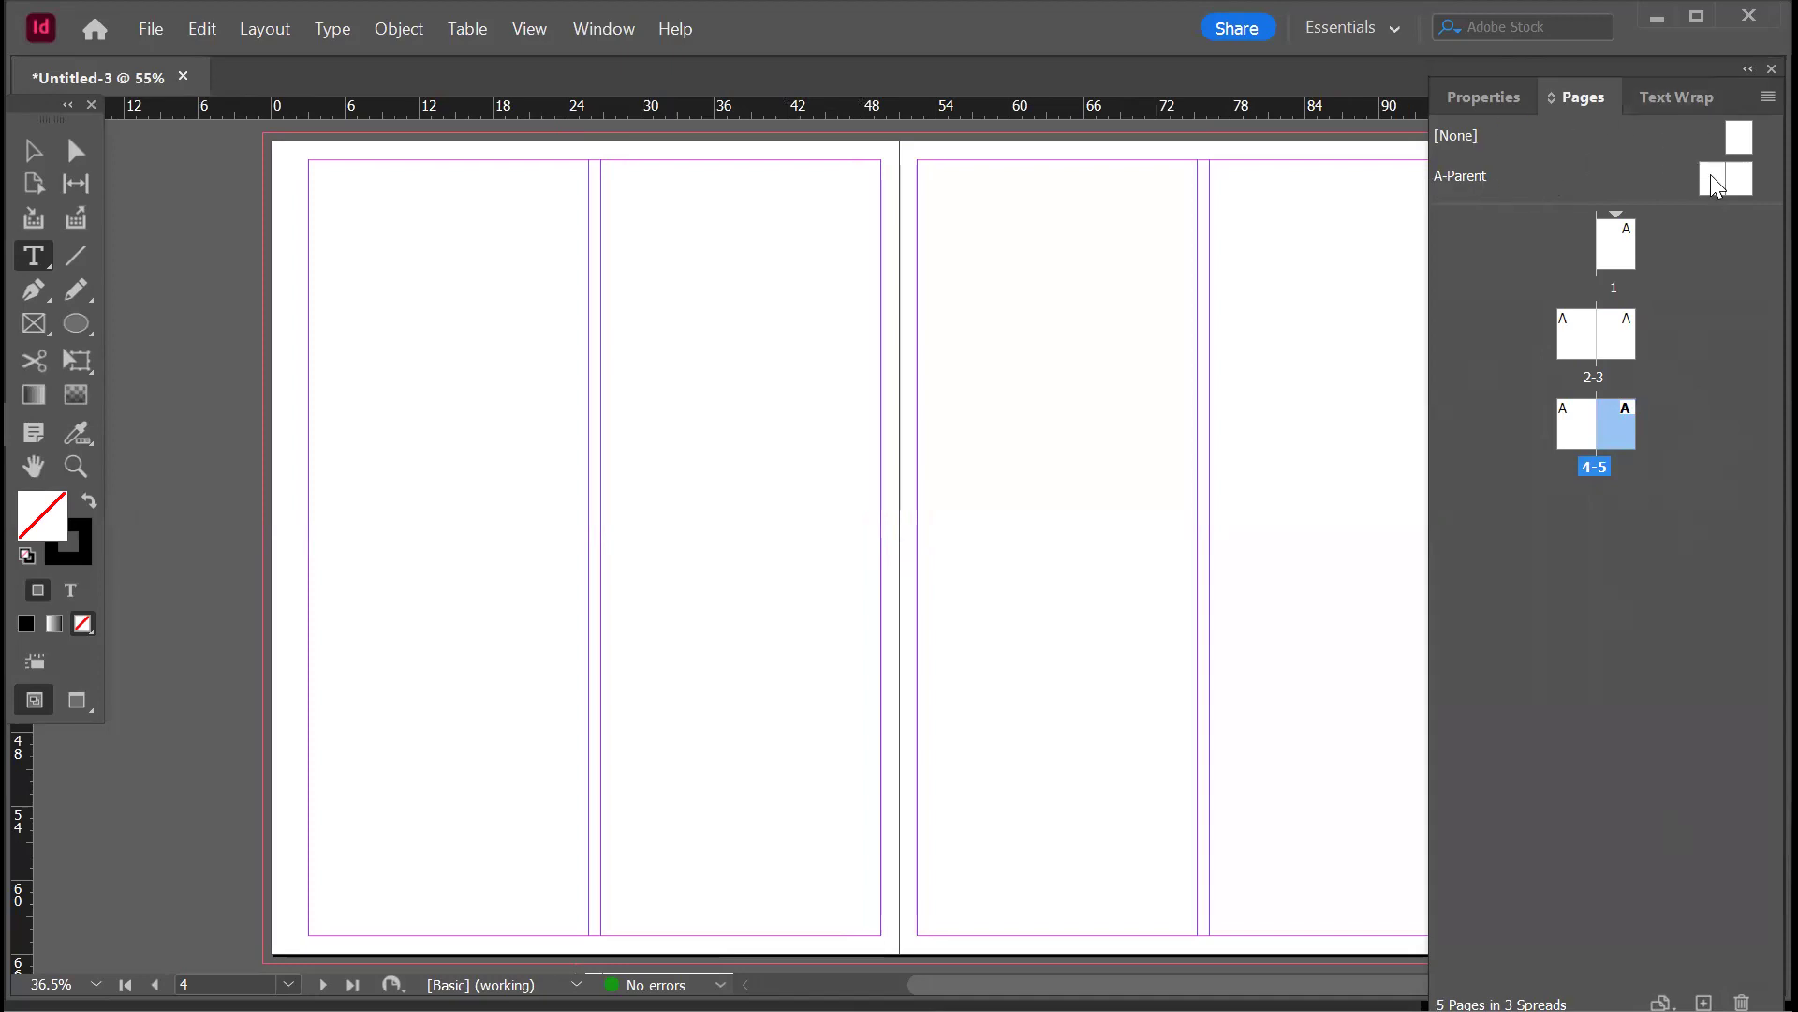
- Apply the A-Parent layout to the new pages
left_click_drag(1711, 174, 1130, 341)
scroll(1129, 341, "up", 4)
scroll(1129, 341, "up", 3)
scroll(1130, 340, "up", 3)
scroll(1130, 341, "up", 5)
scroll(1128, 338, "up", 3)
left_click_drag(1127, 338, 1128, 337)
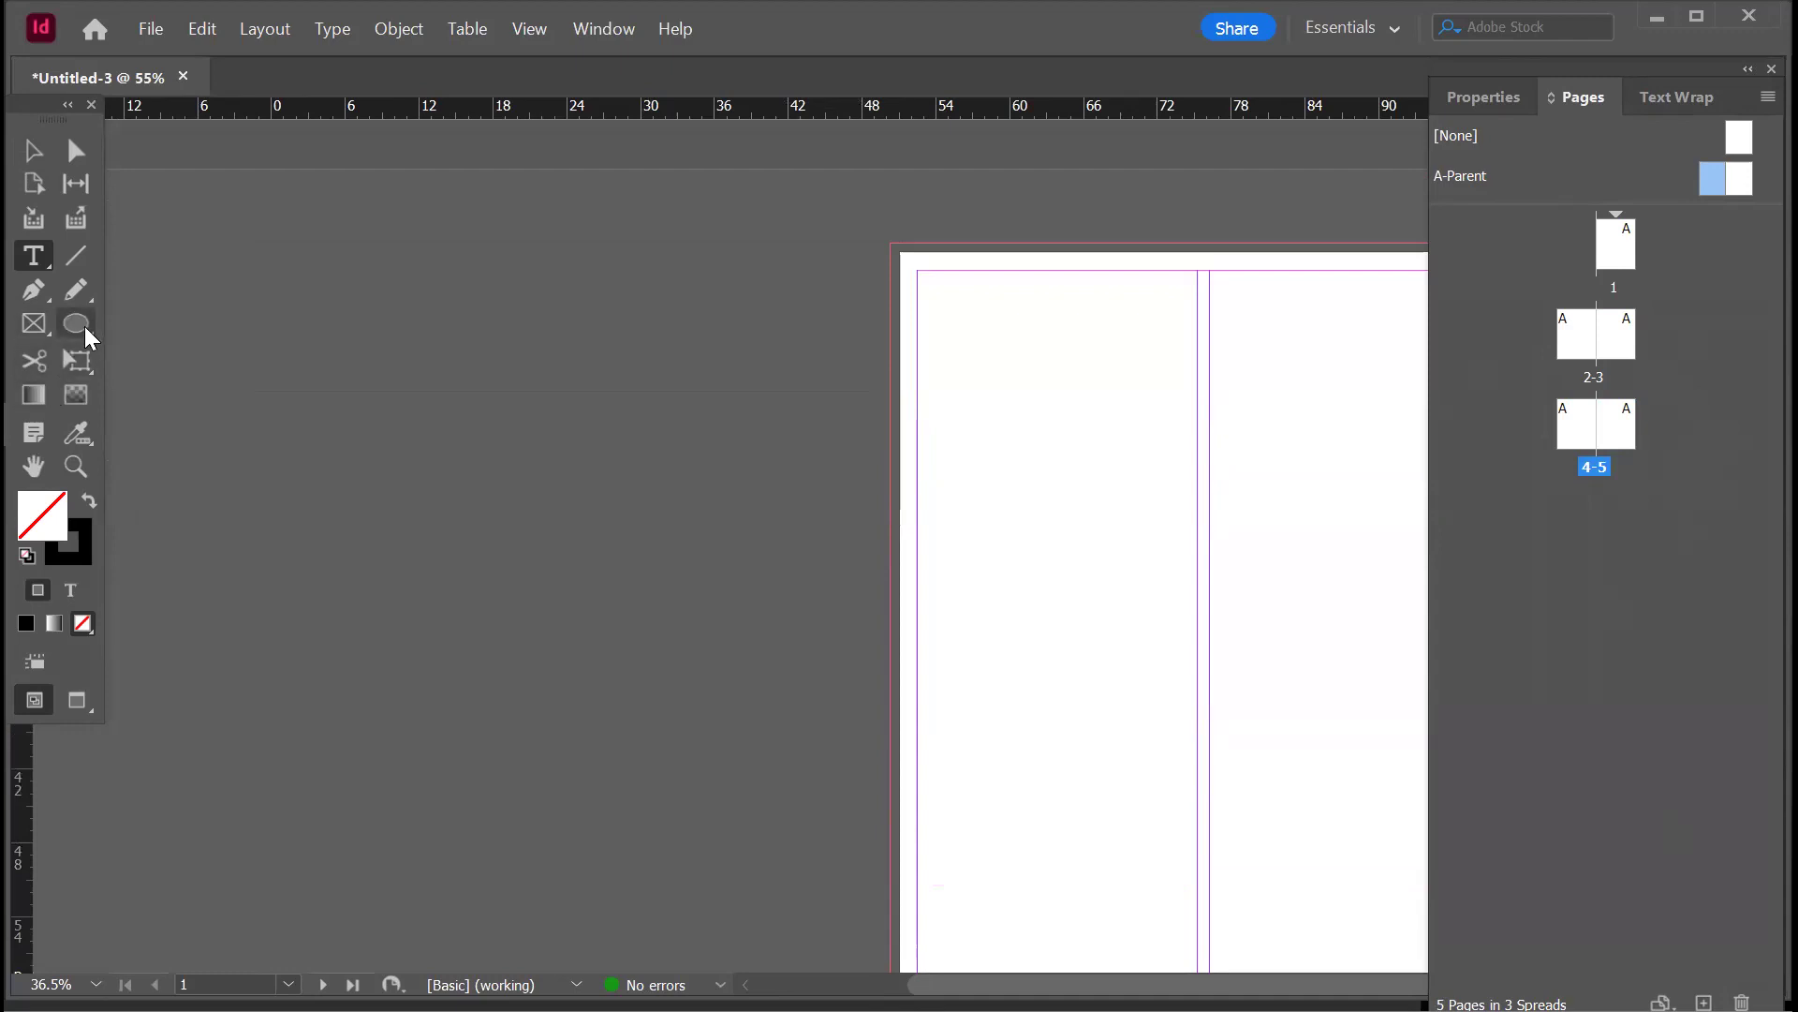
key("m")
left_click_drag(894, 245, 1459, 364)
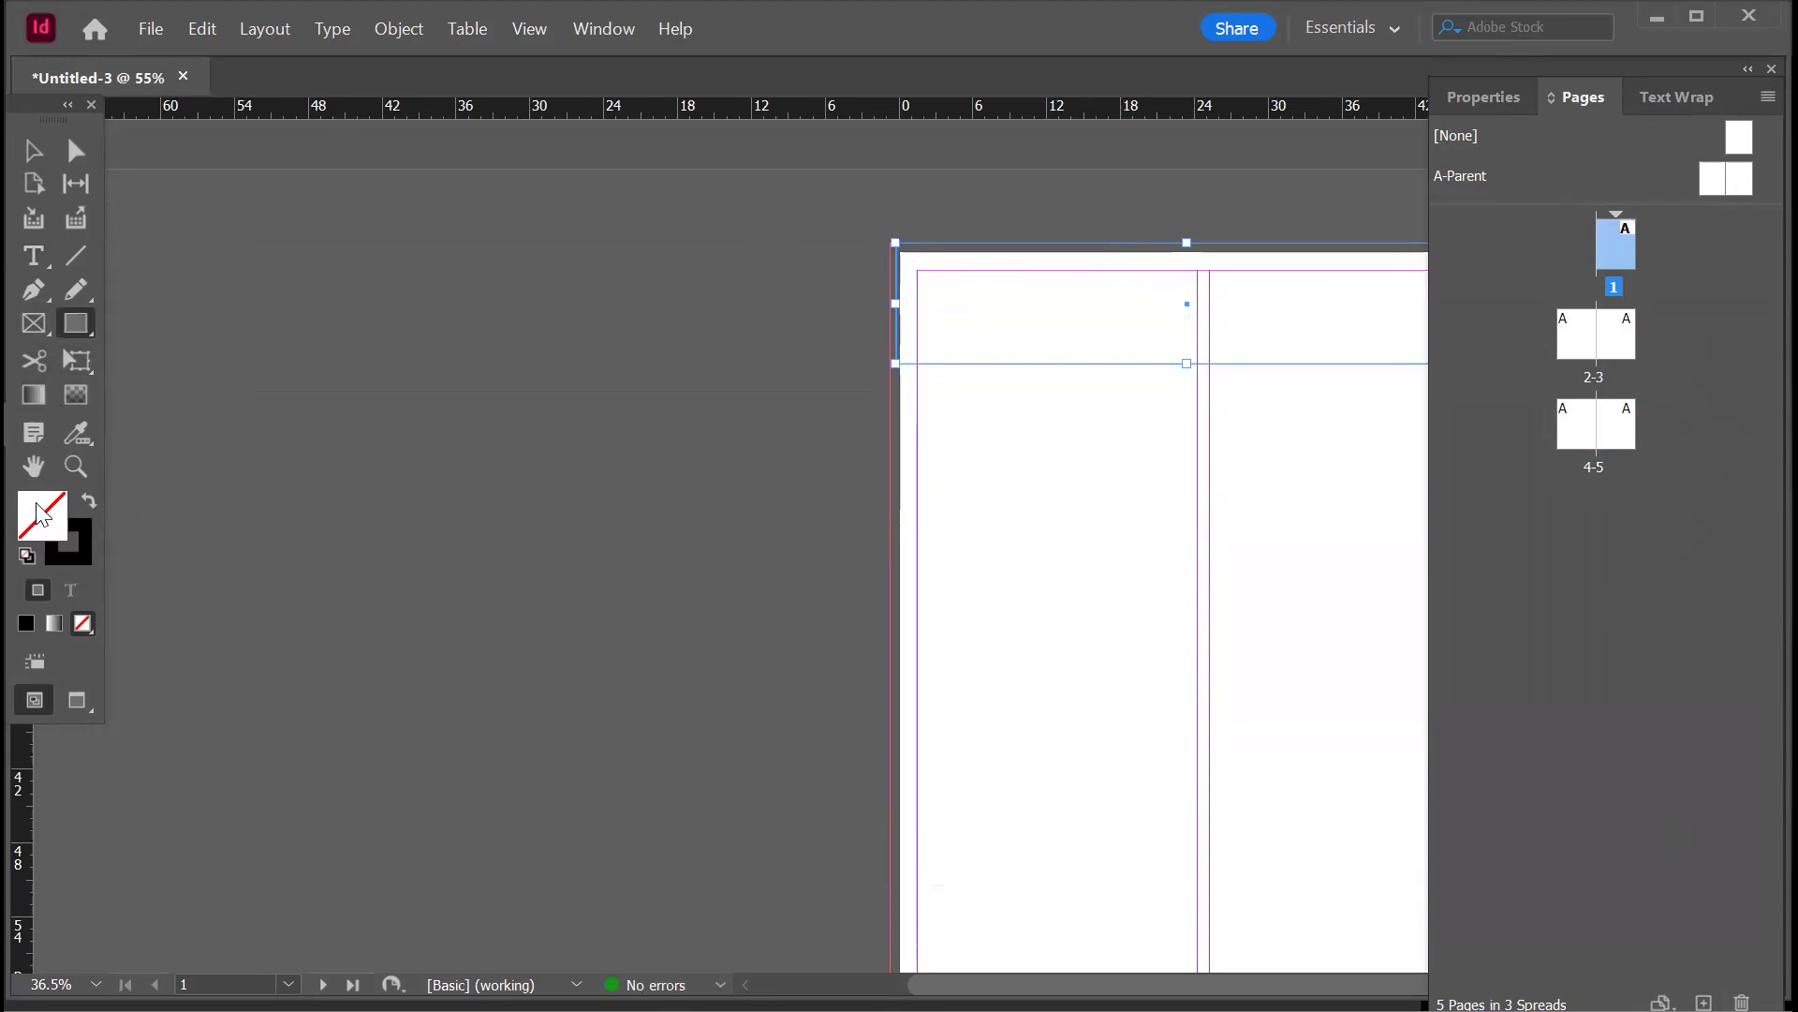
double_click(42, 516)
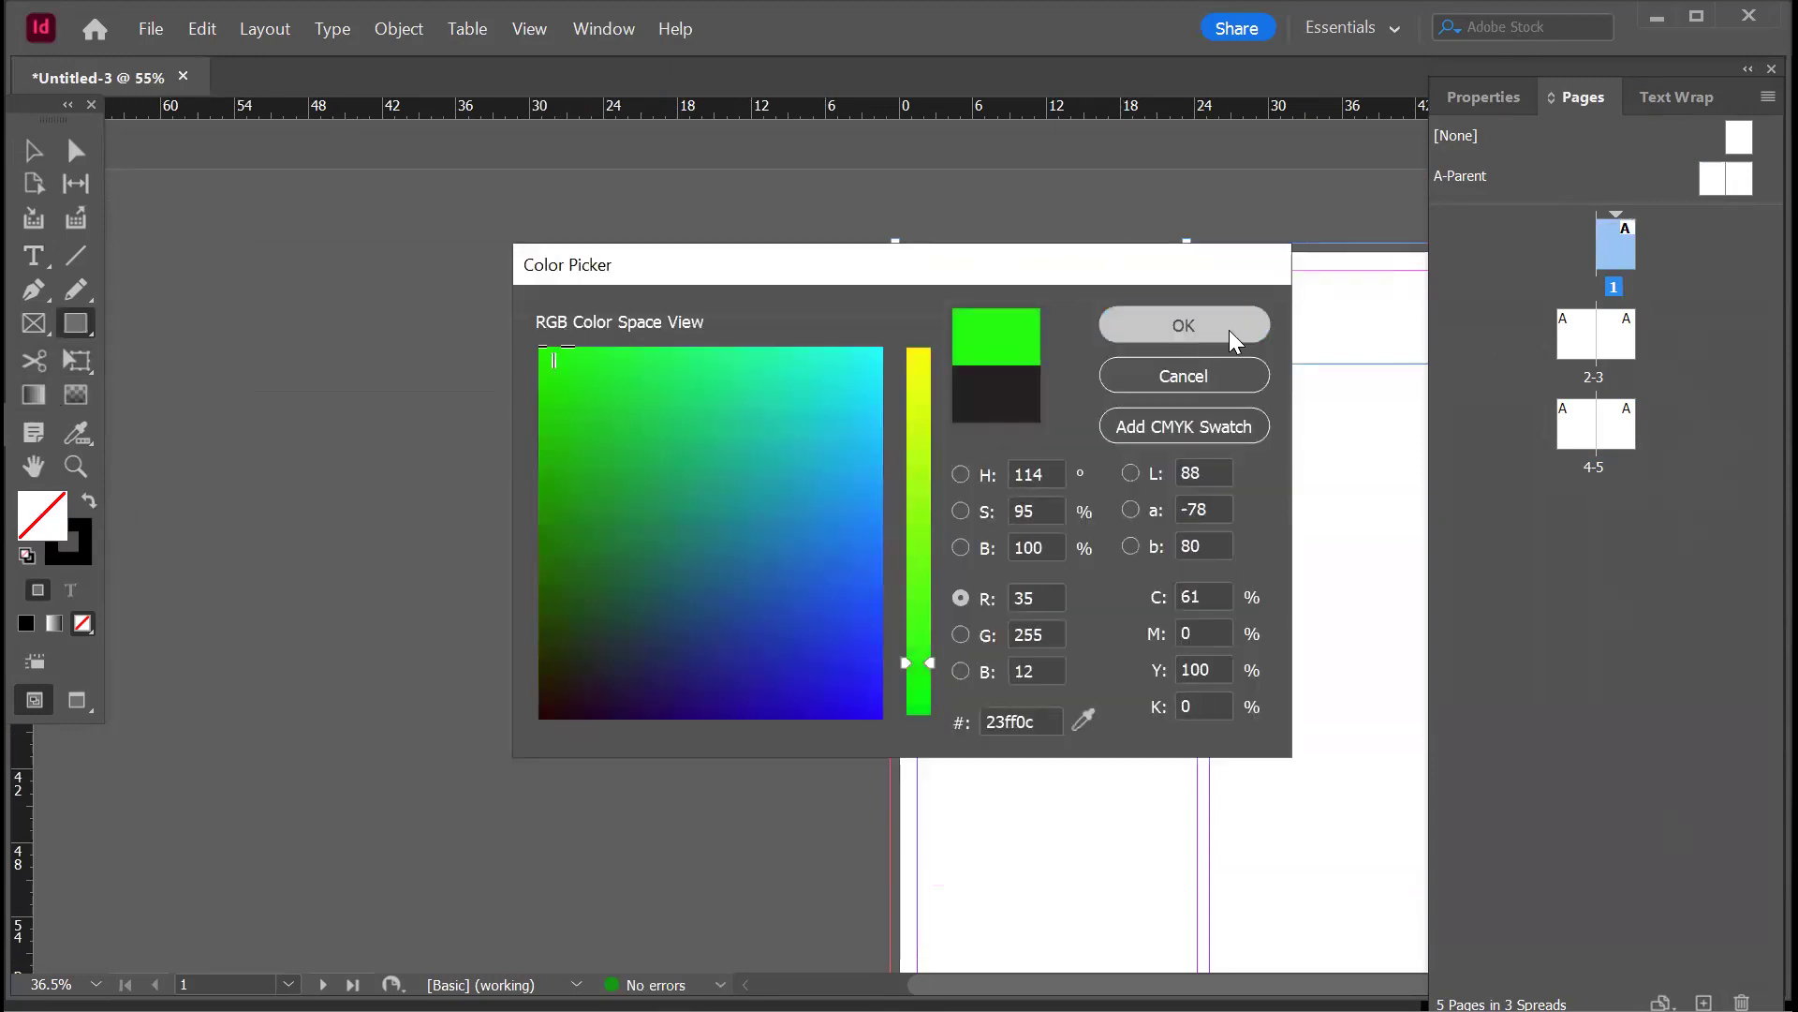
left_click(1229, 329)
left_click(34, 151)
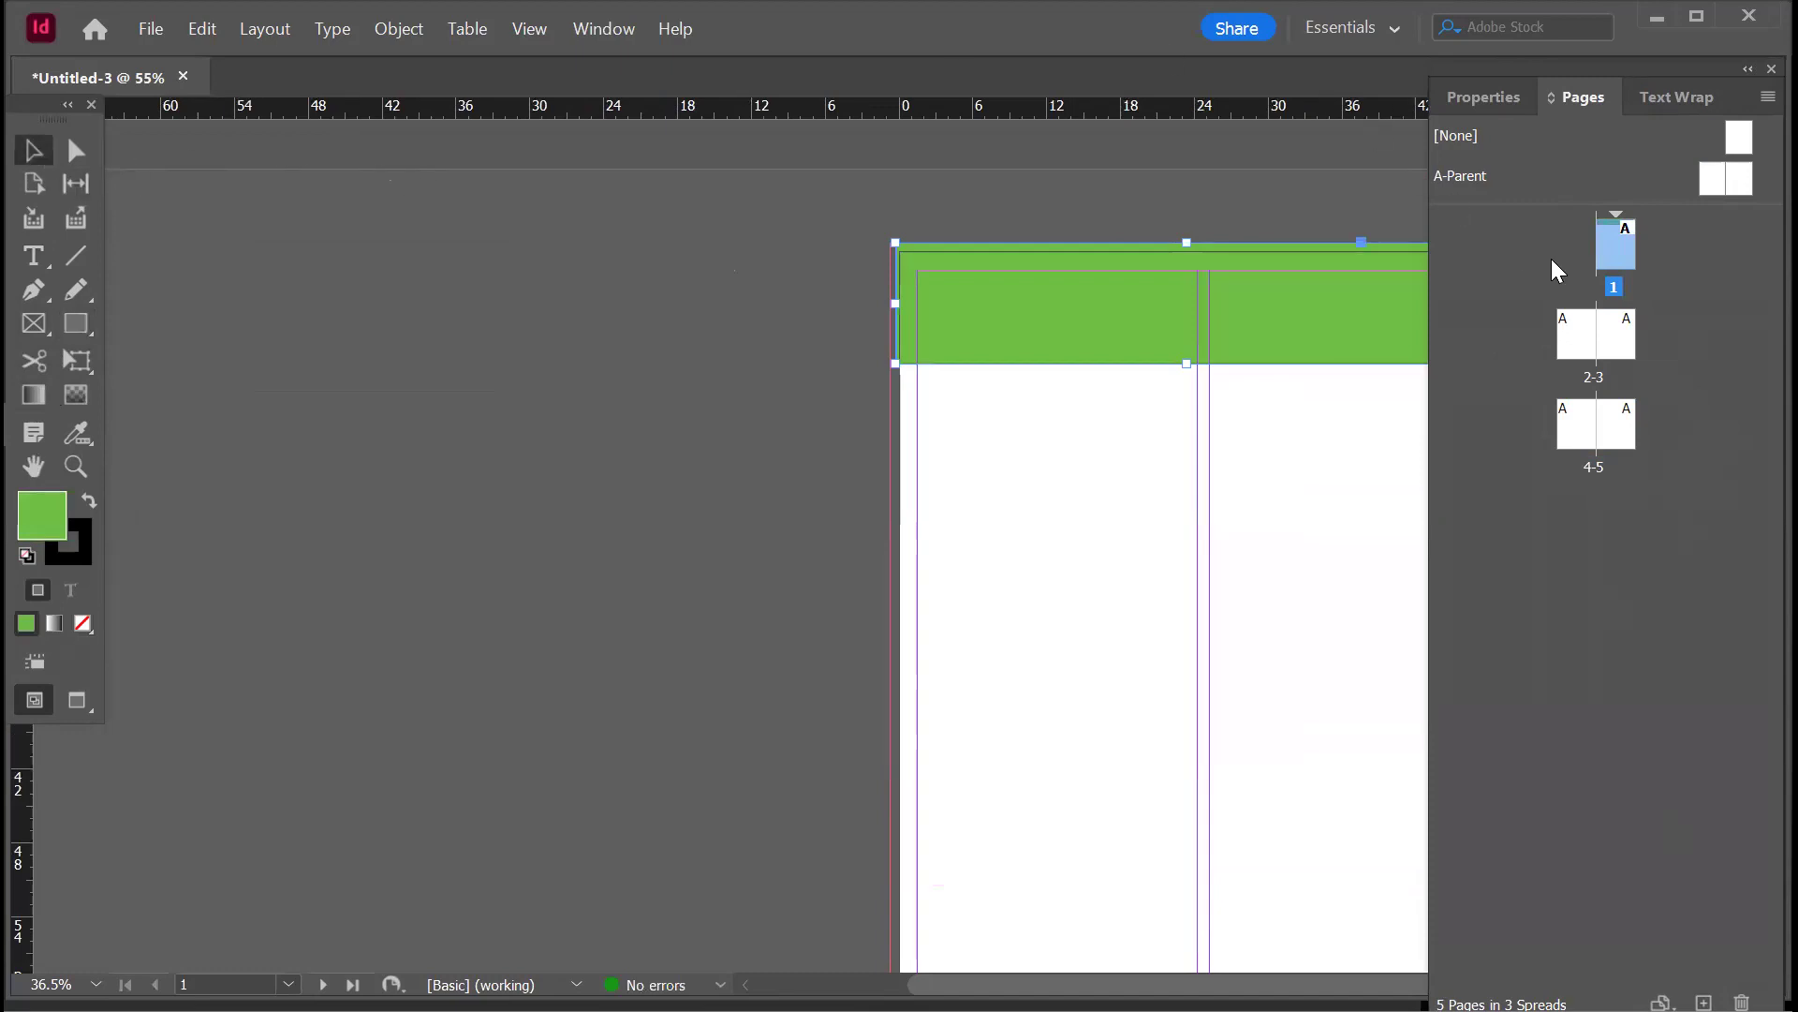
left_click(1720, 178)
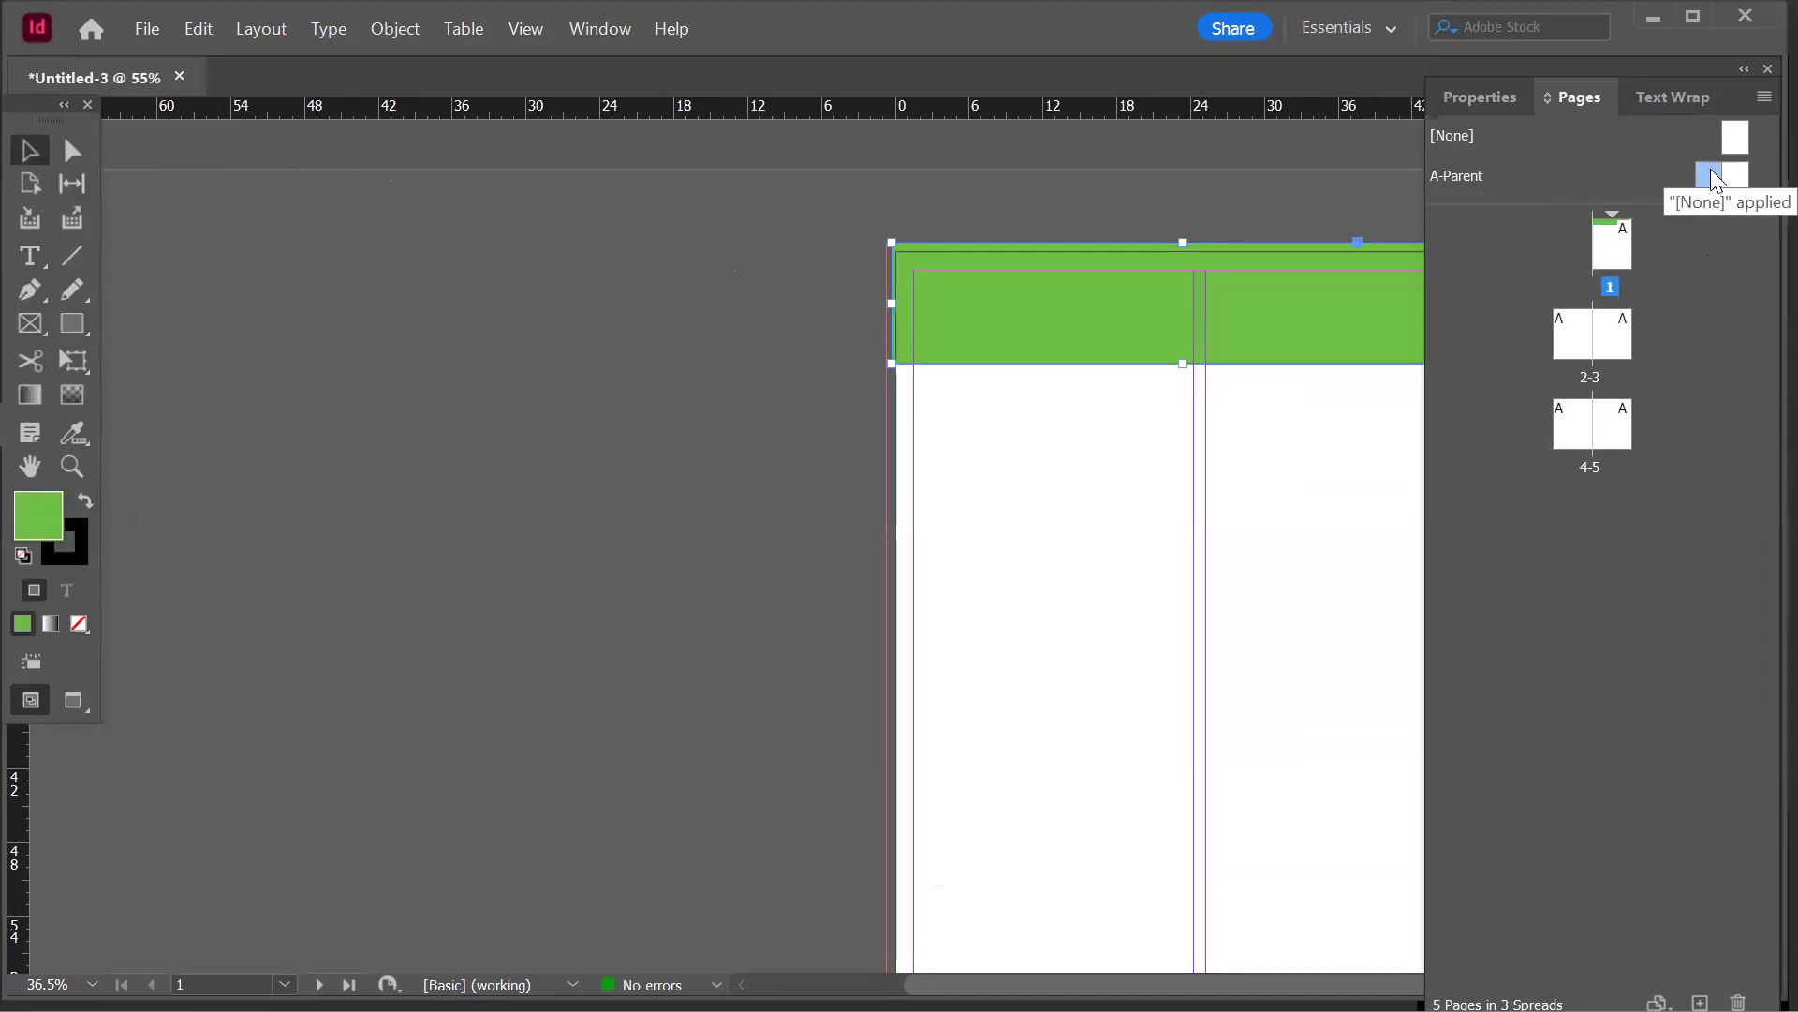
left_click(1617, 249)
left_click(1711, 181)
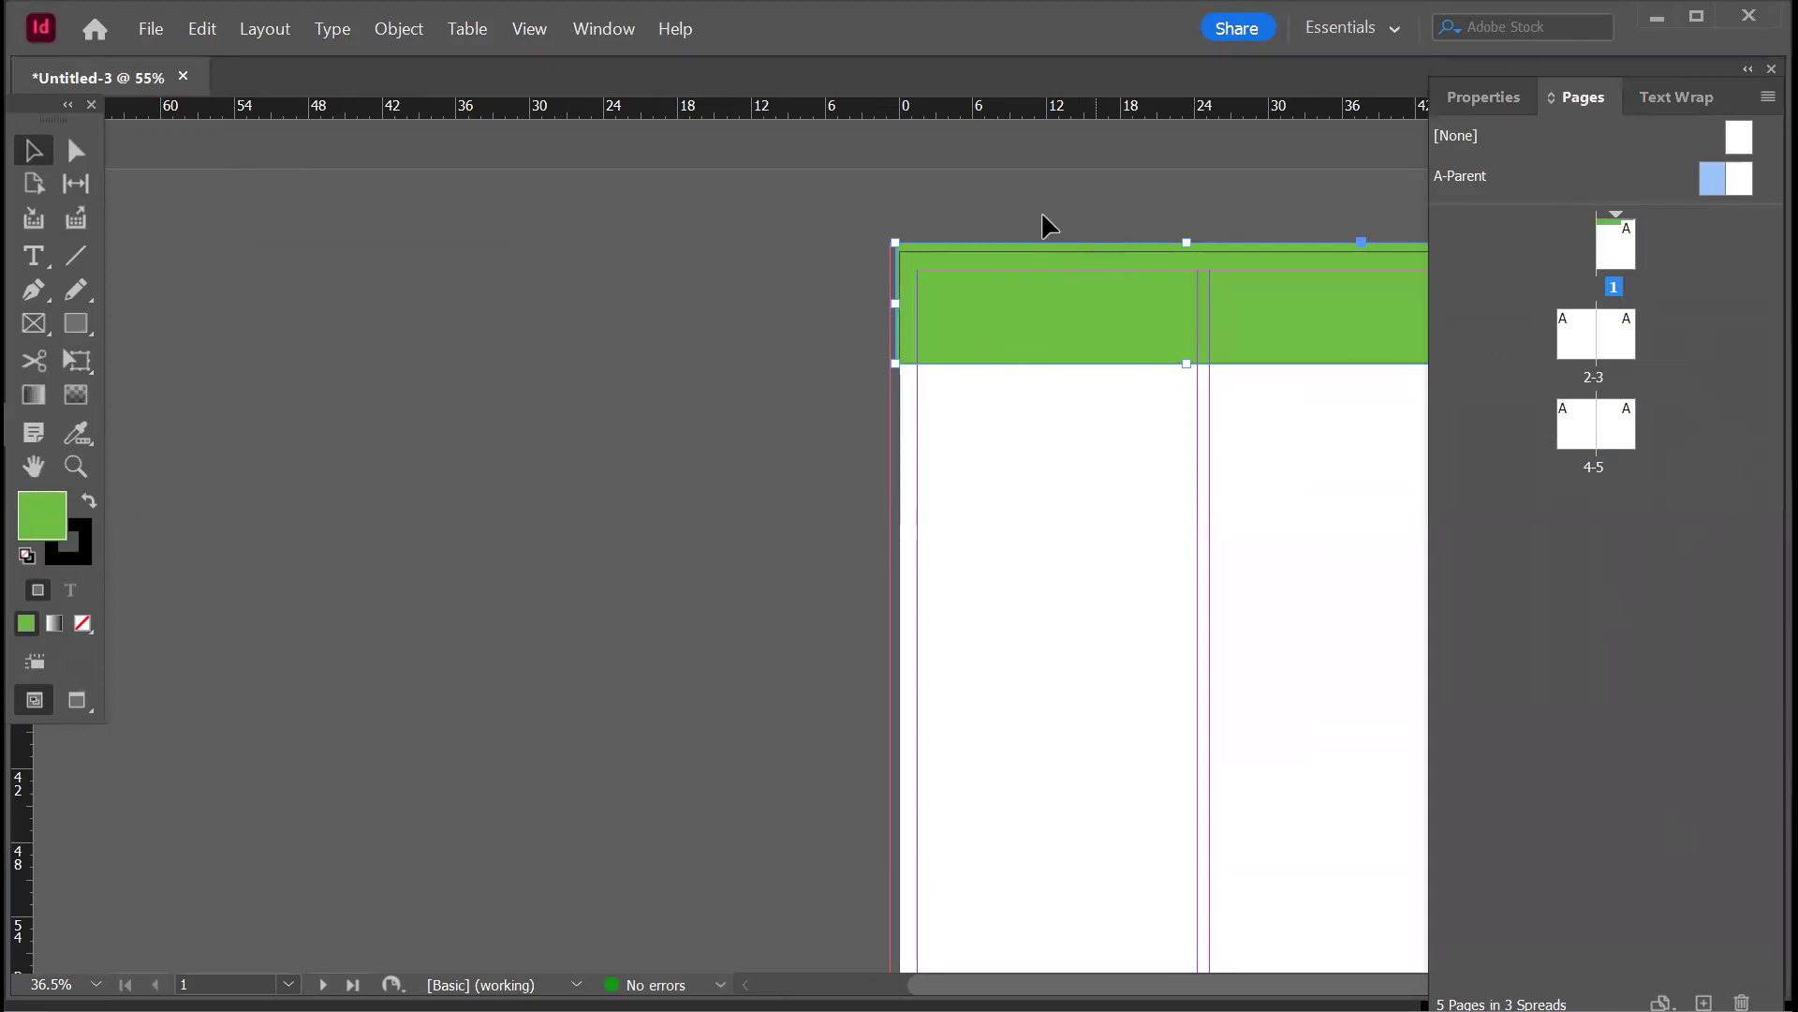
key("Delete")
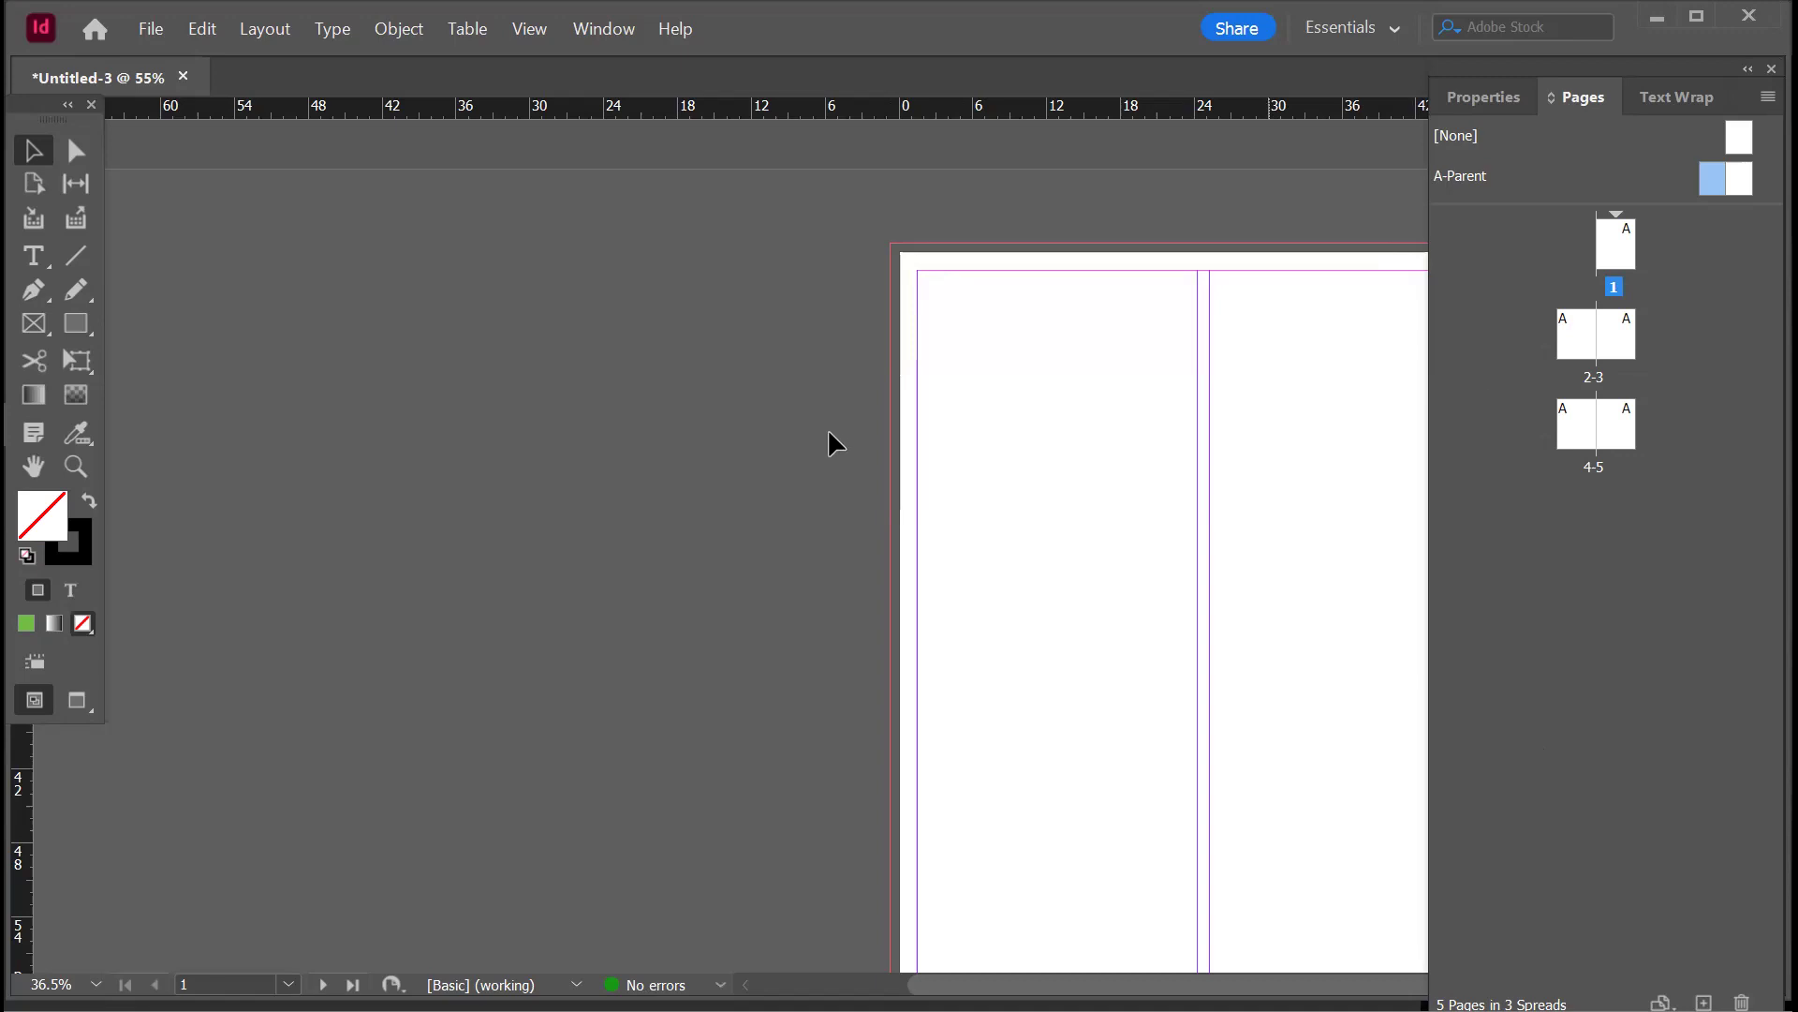
scroll(829, 429, "down", 2)
scroll(925, 425, "up", 1)
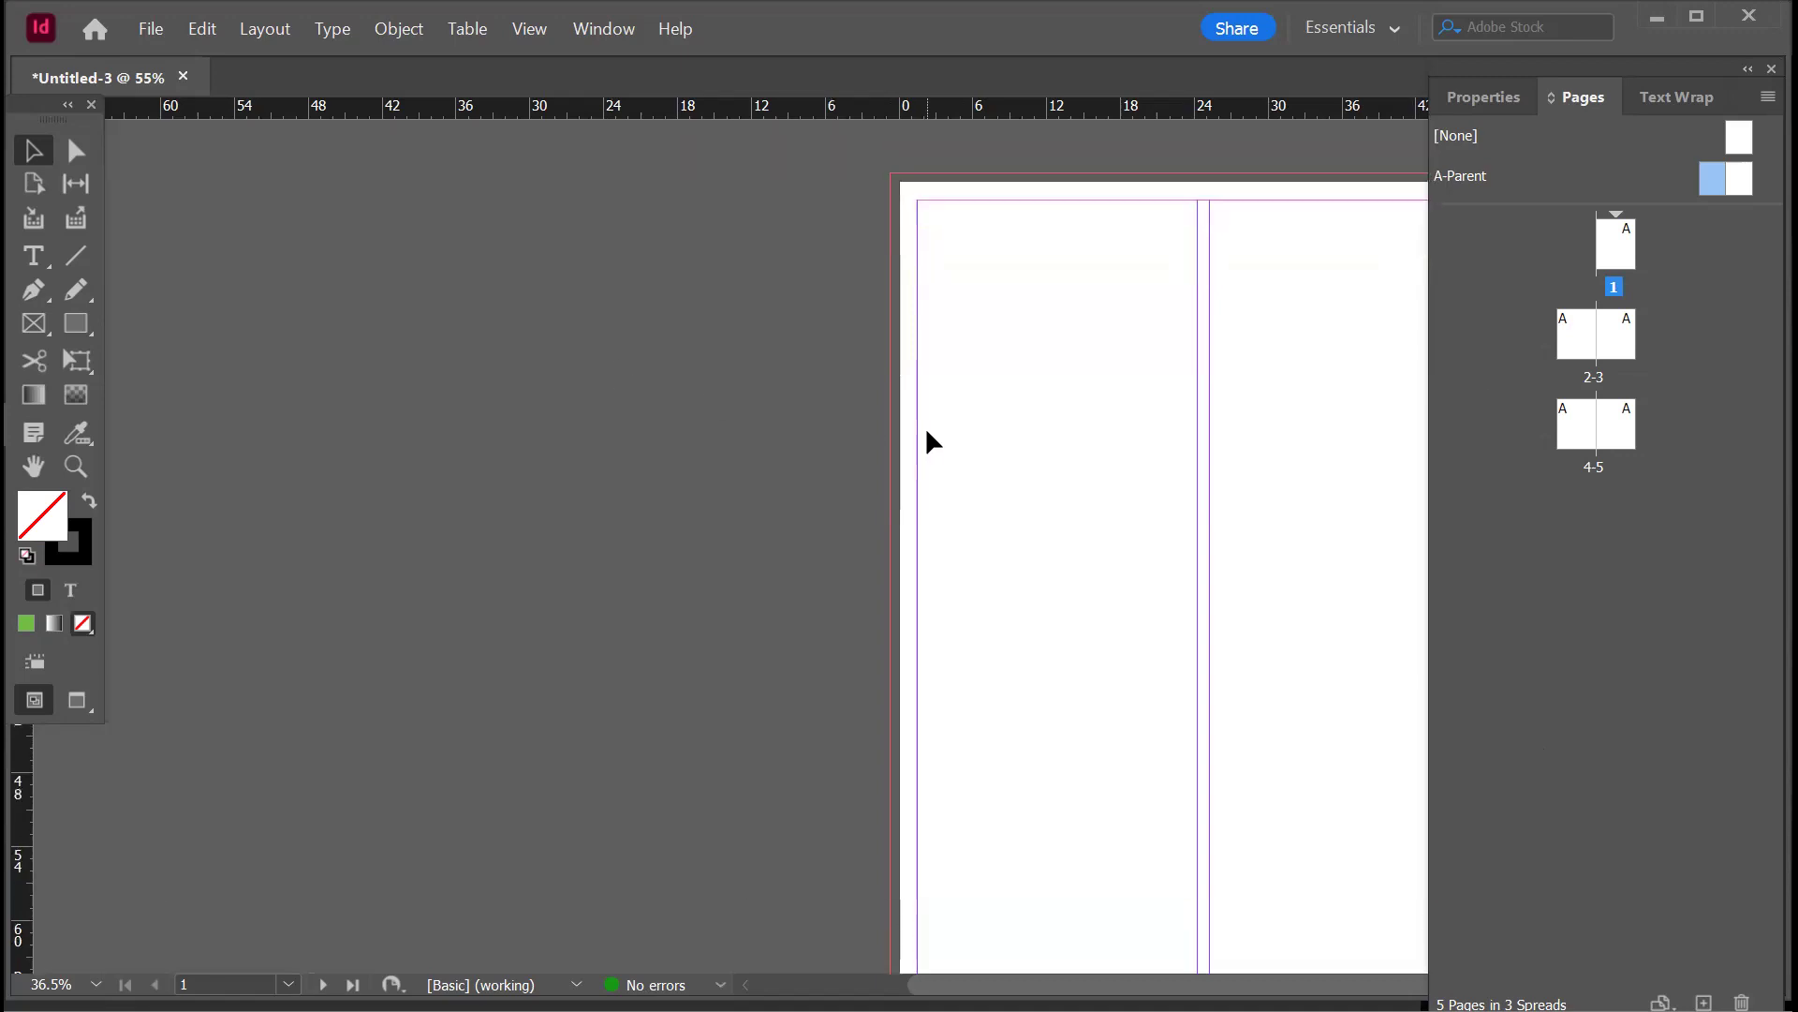
scroll(1045, 453, "right", 3)
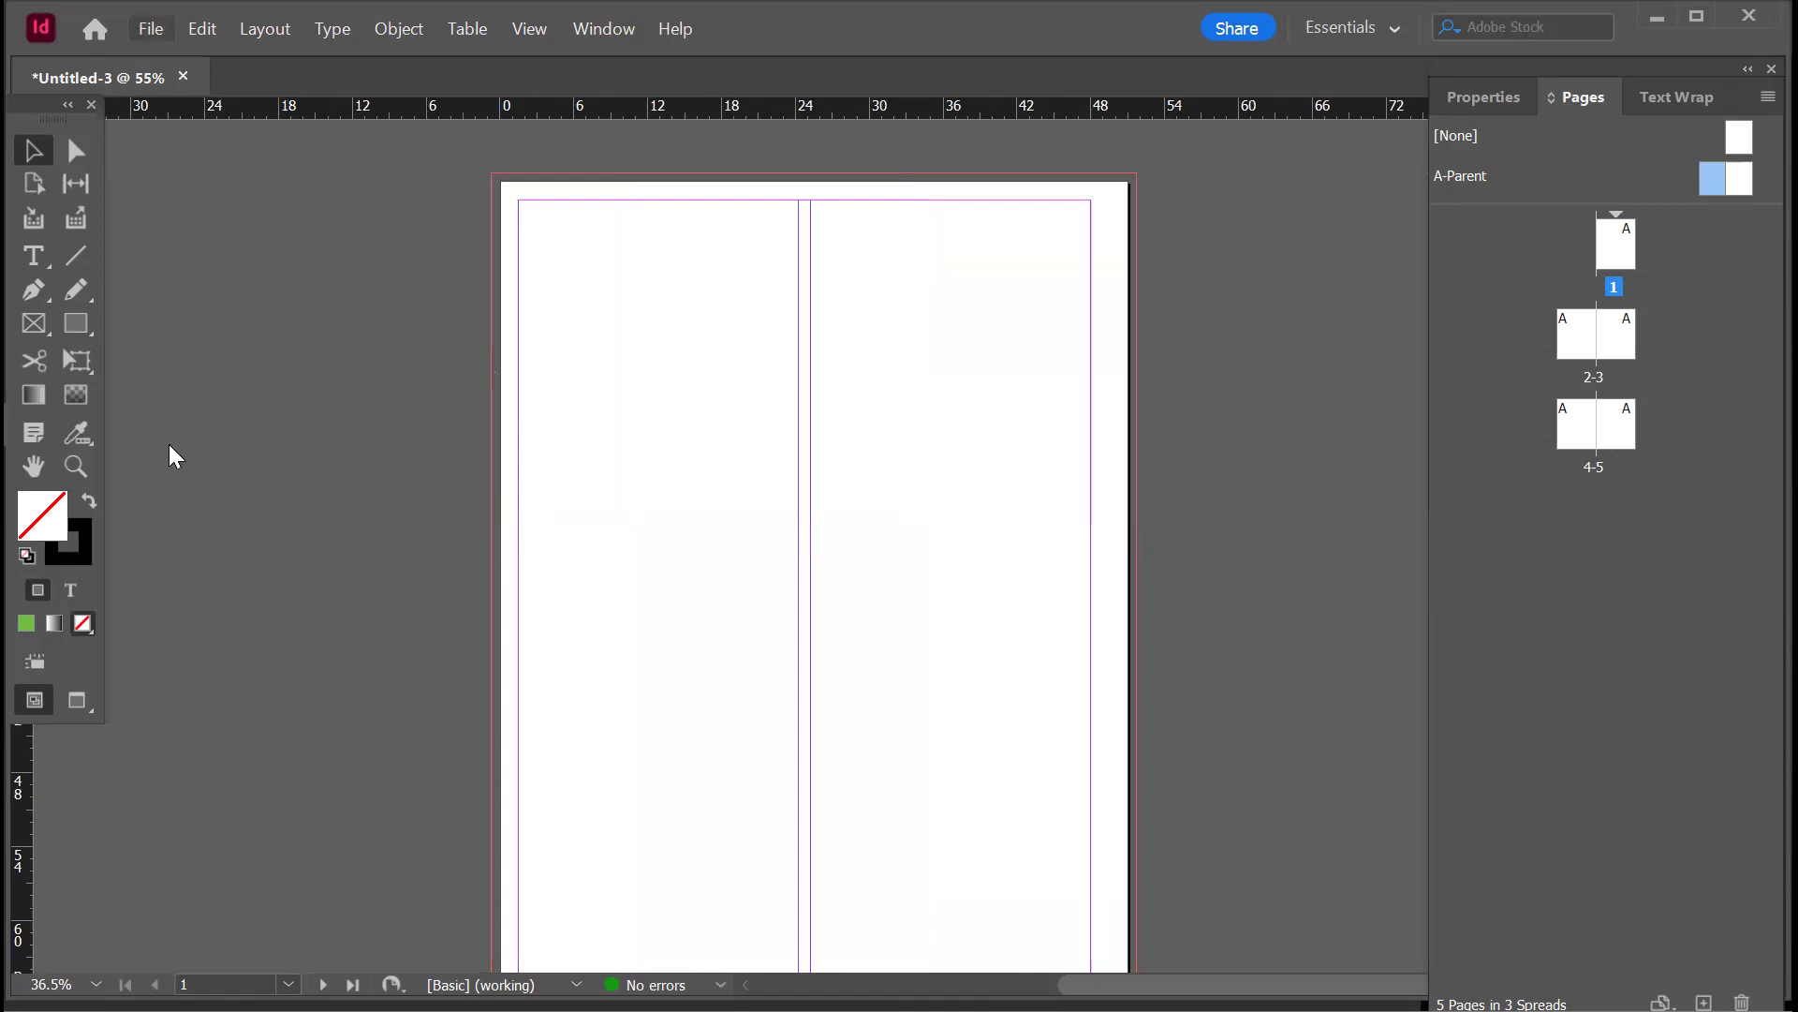
- Load Canva MasterClass.docx for placing, skipping the Missing Fonts warning
key("alt+f")
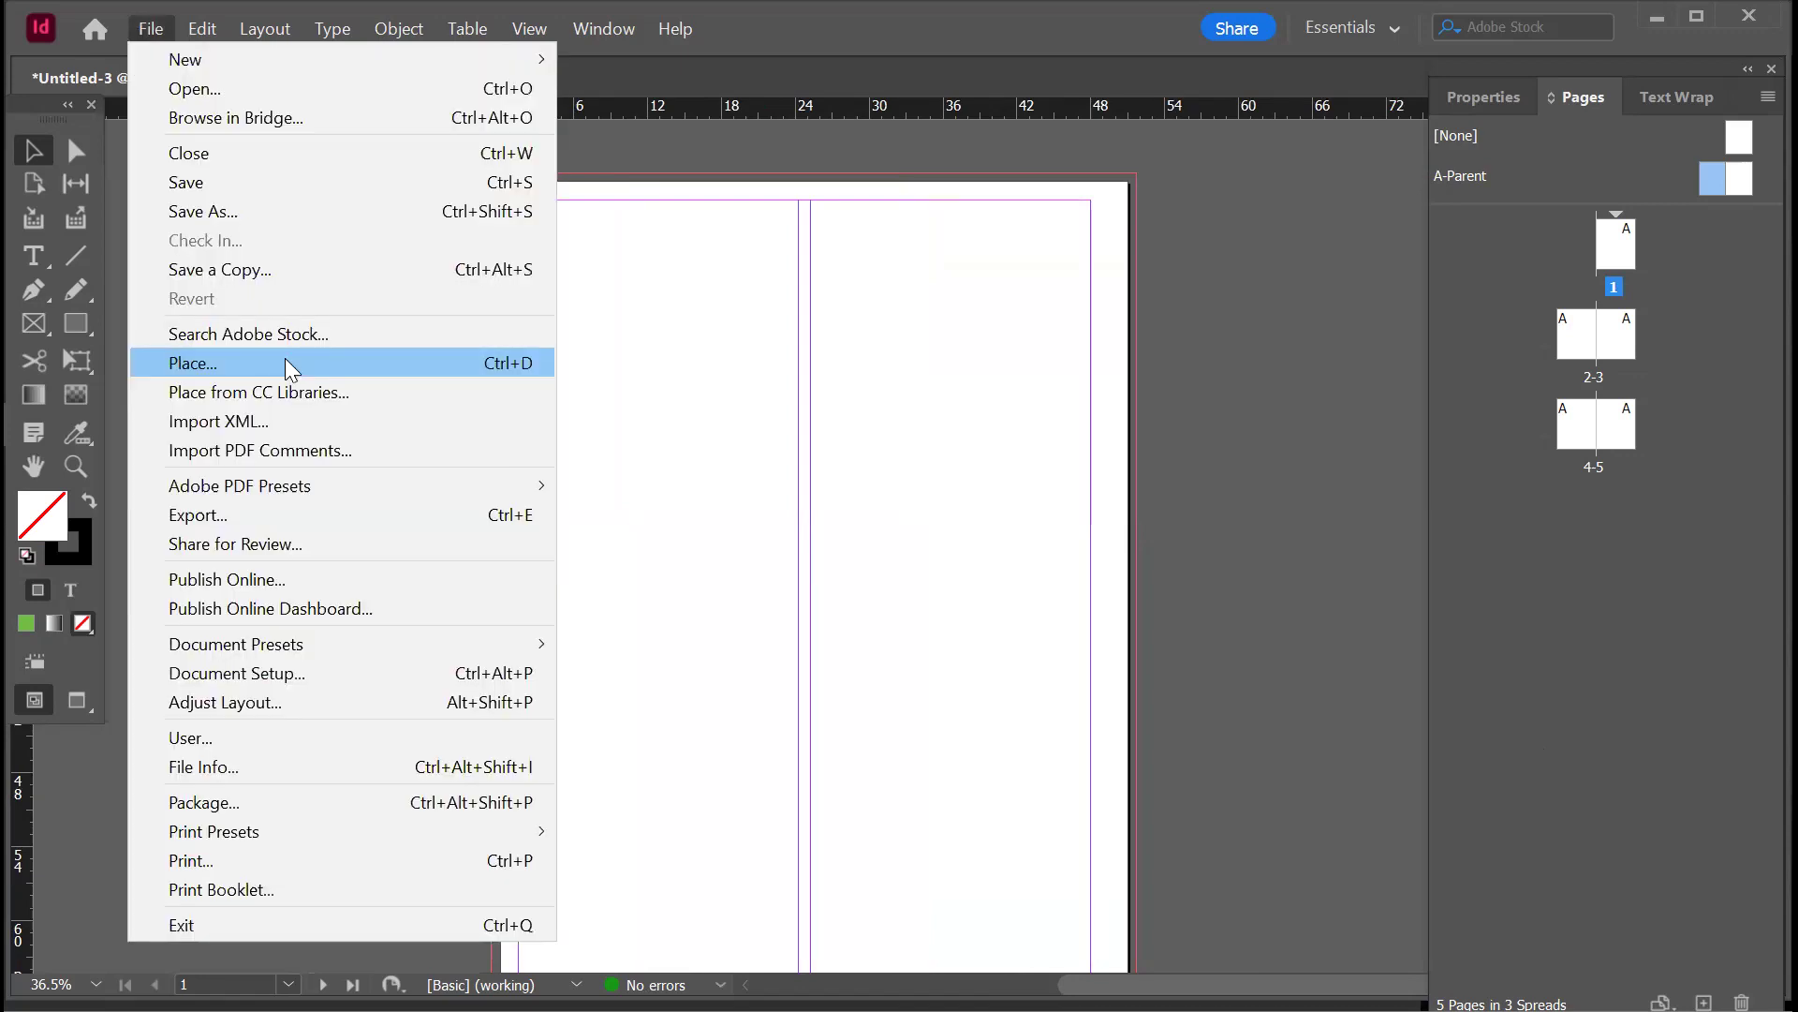
left_click(286, 363)
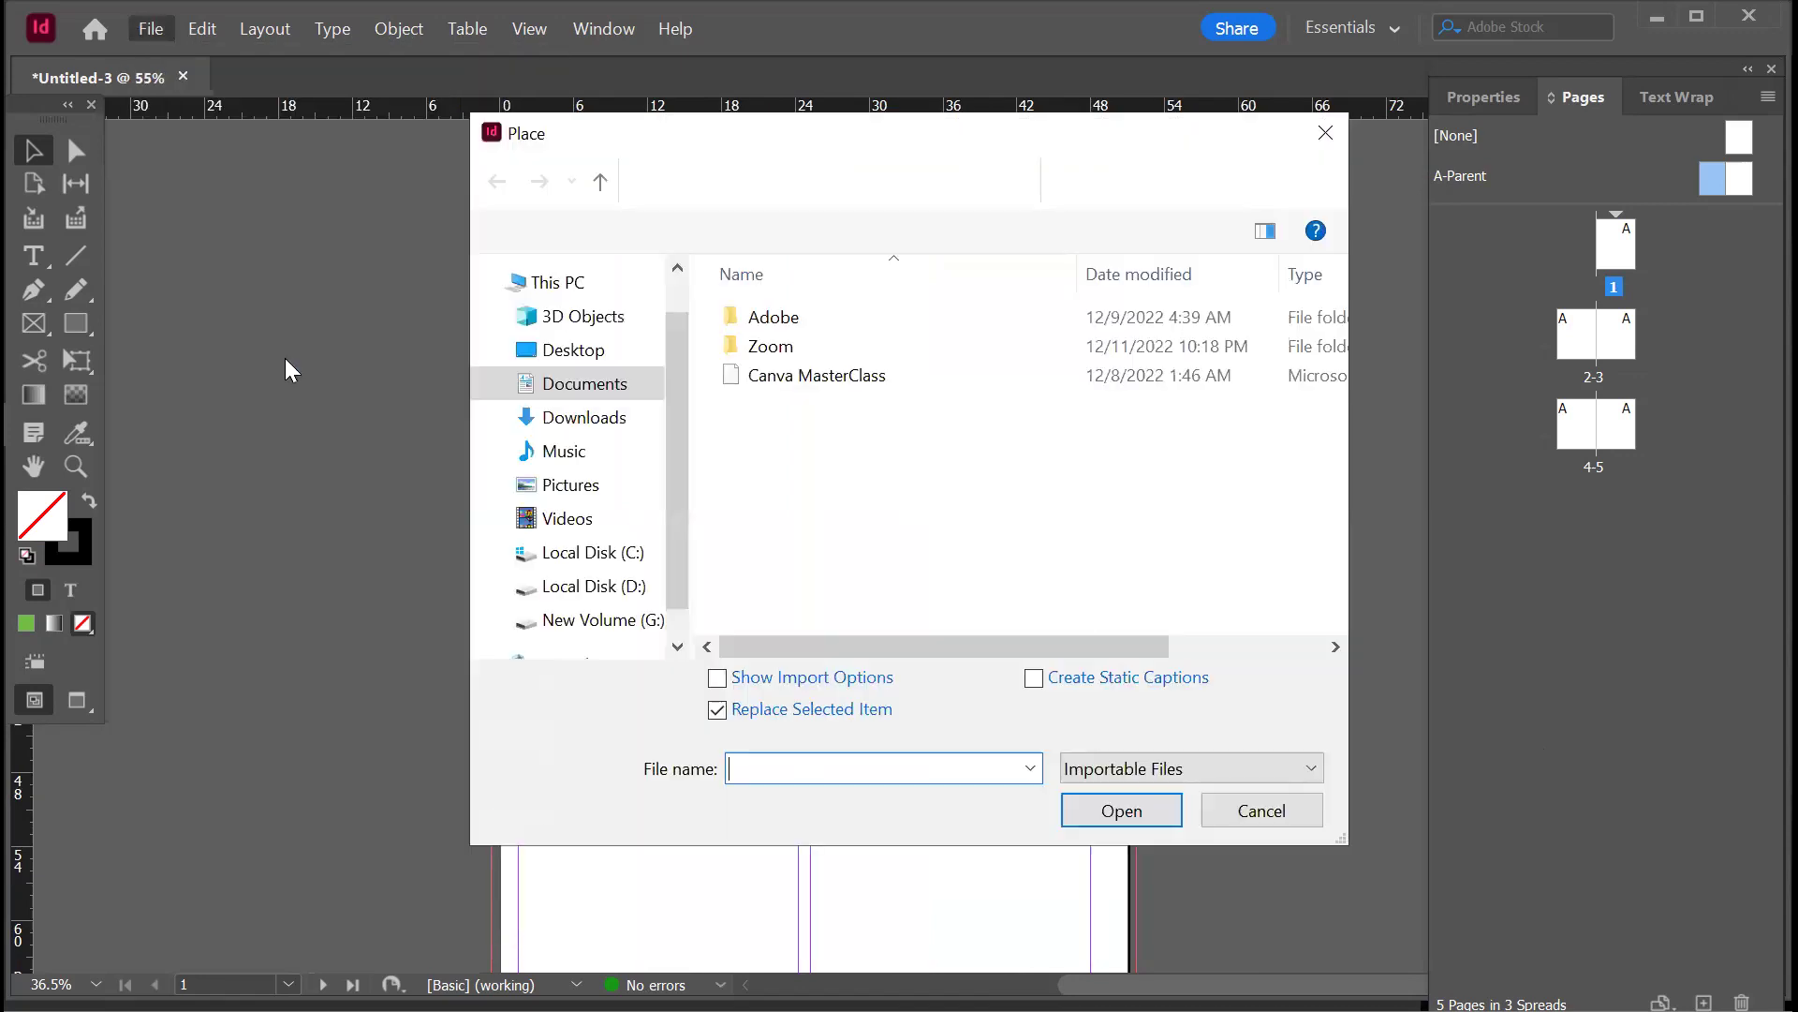
left_click(806, 377)
left_click(1160, 813)
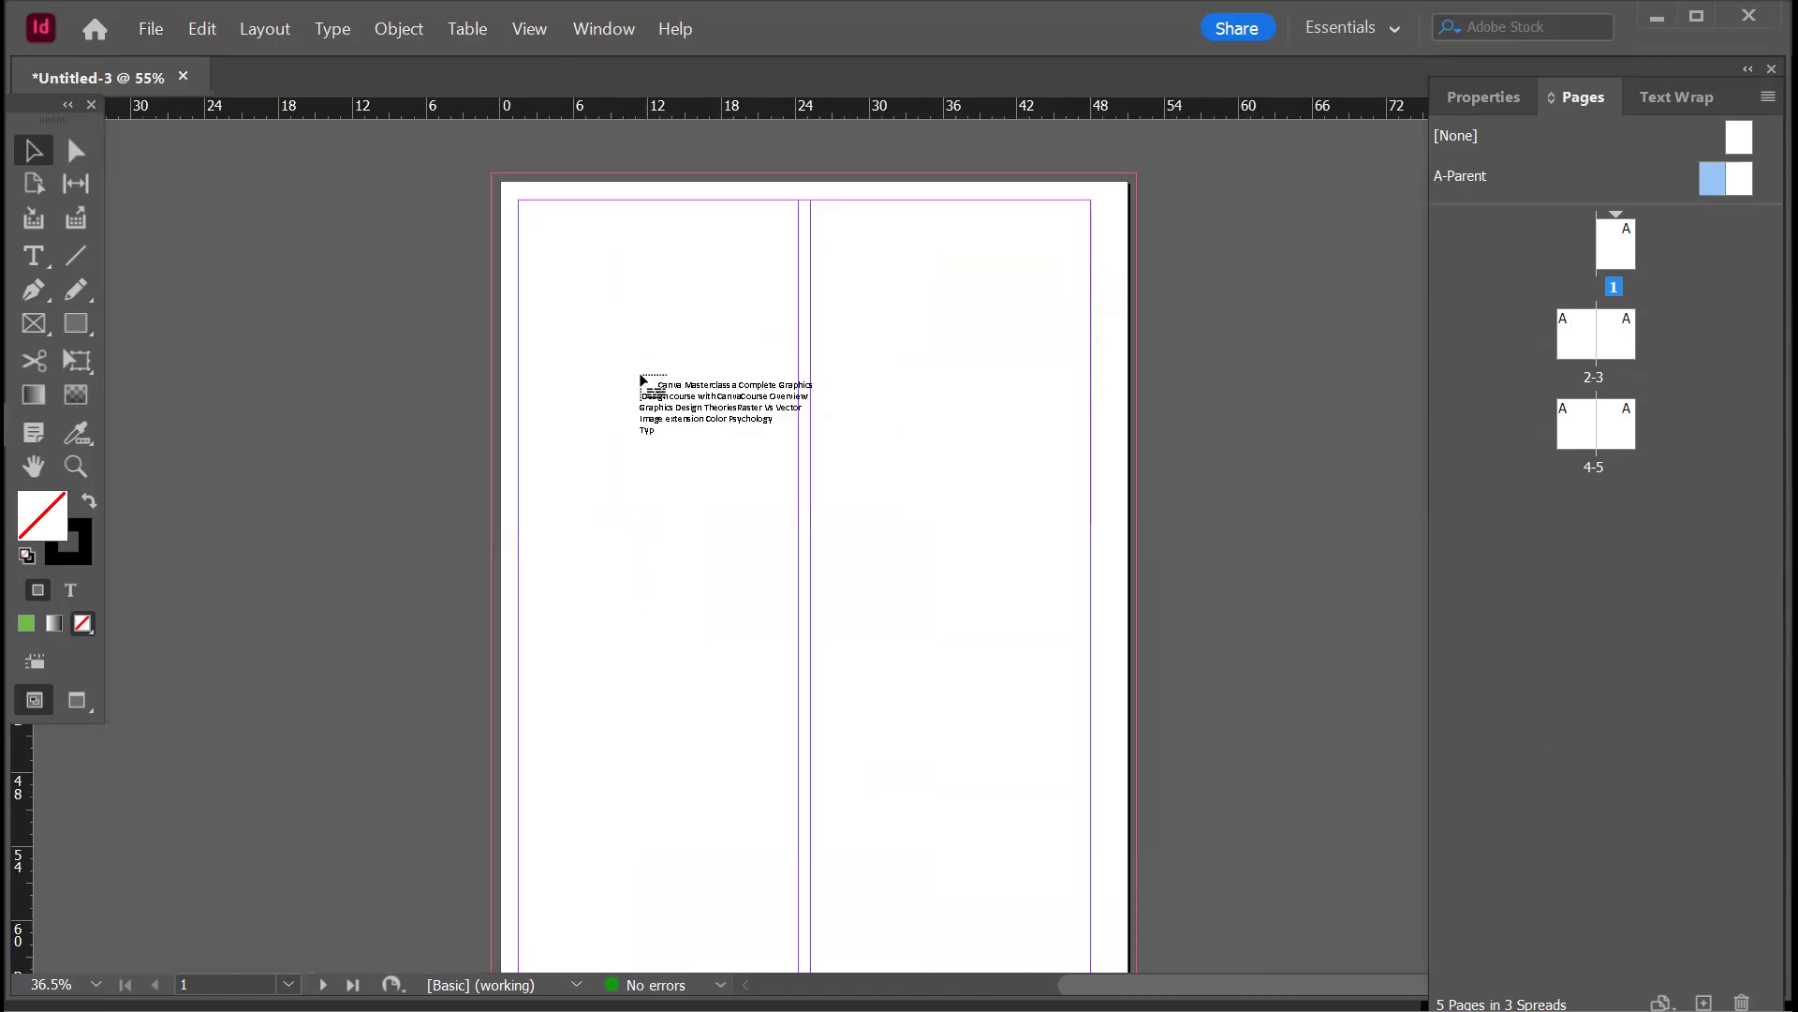
left_click(643, 381)
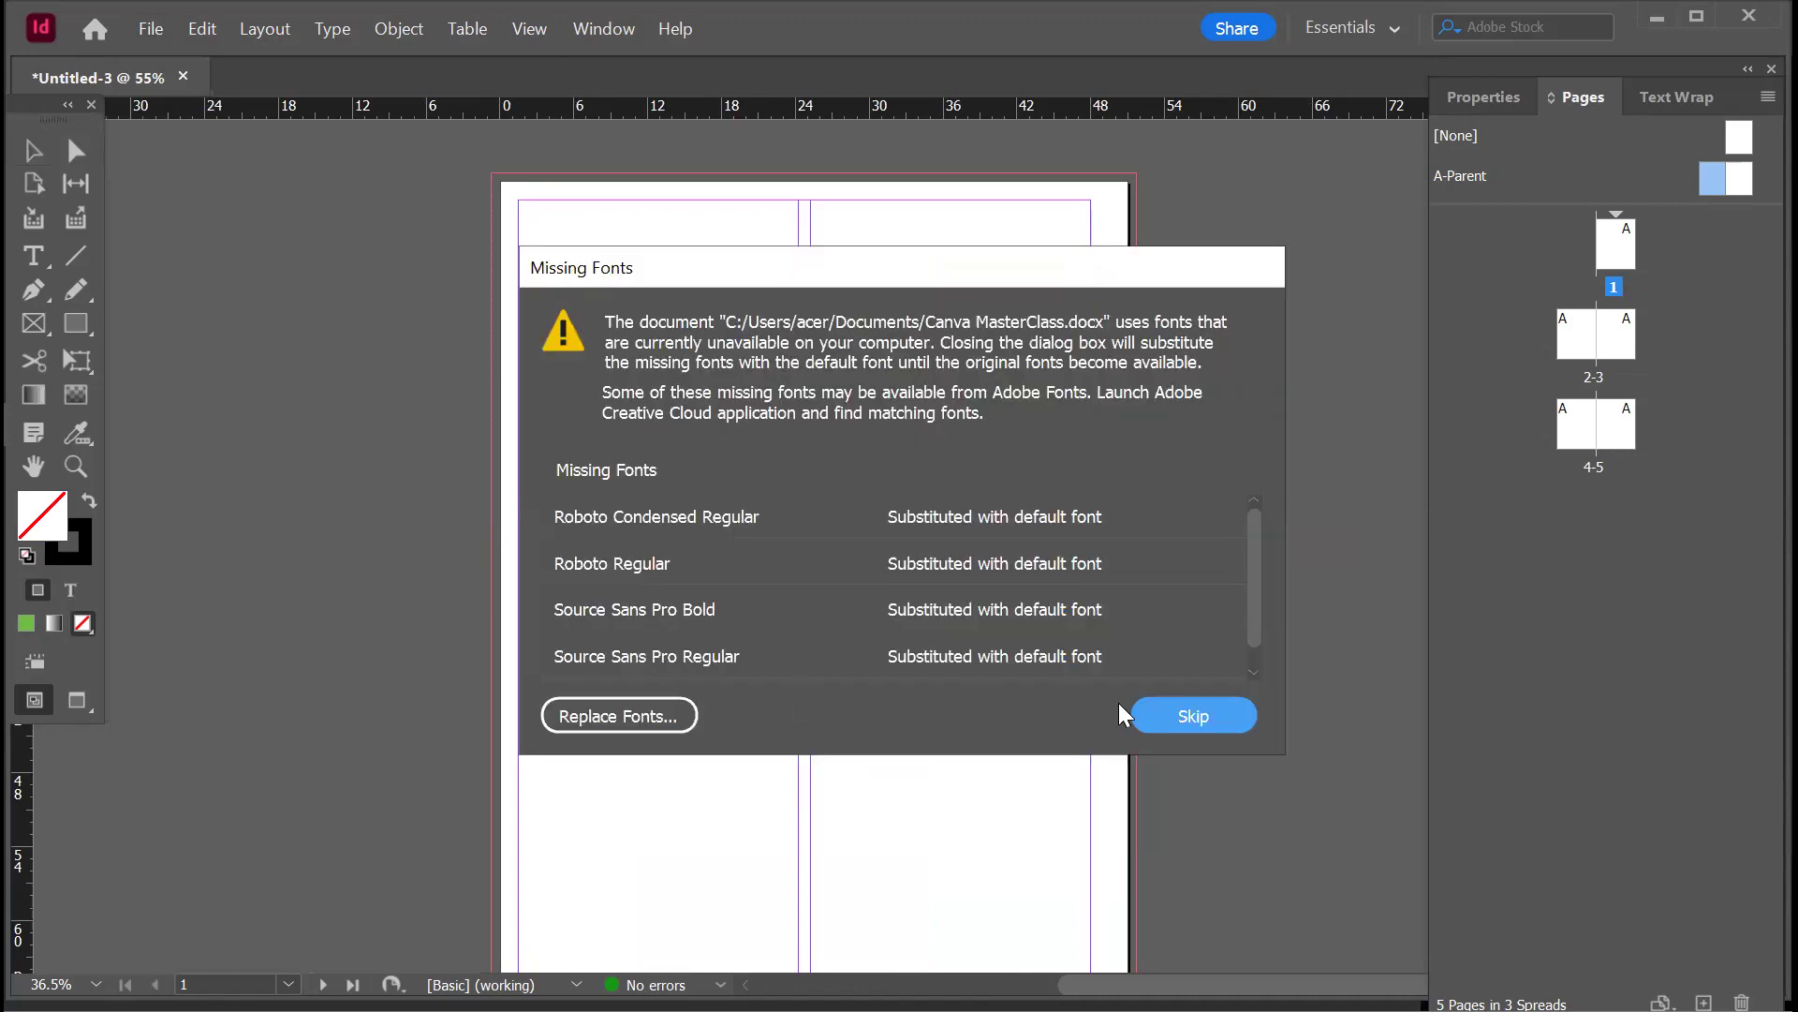
left_click(1188, 718)
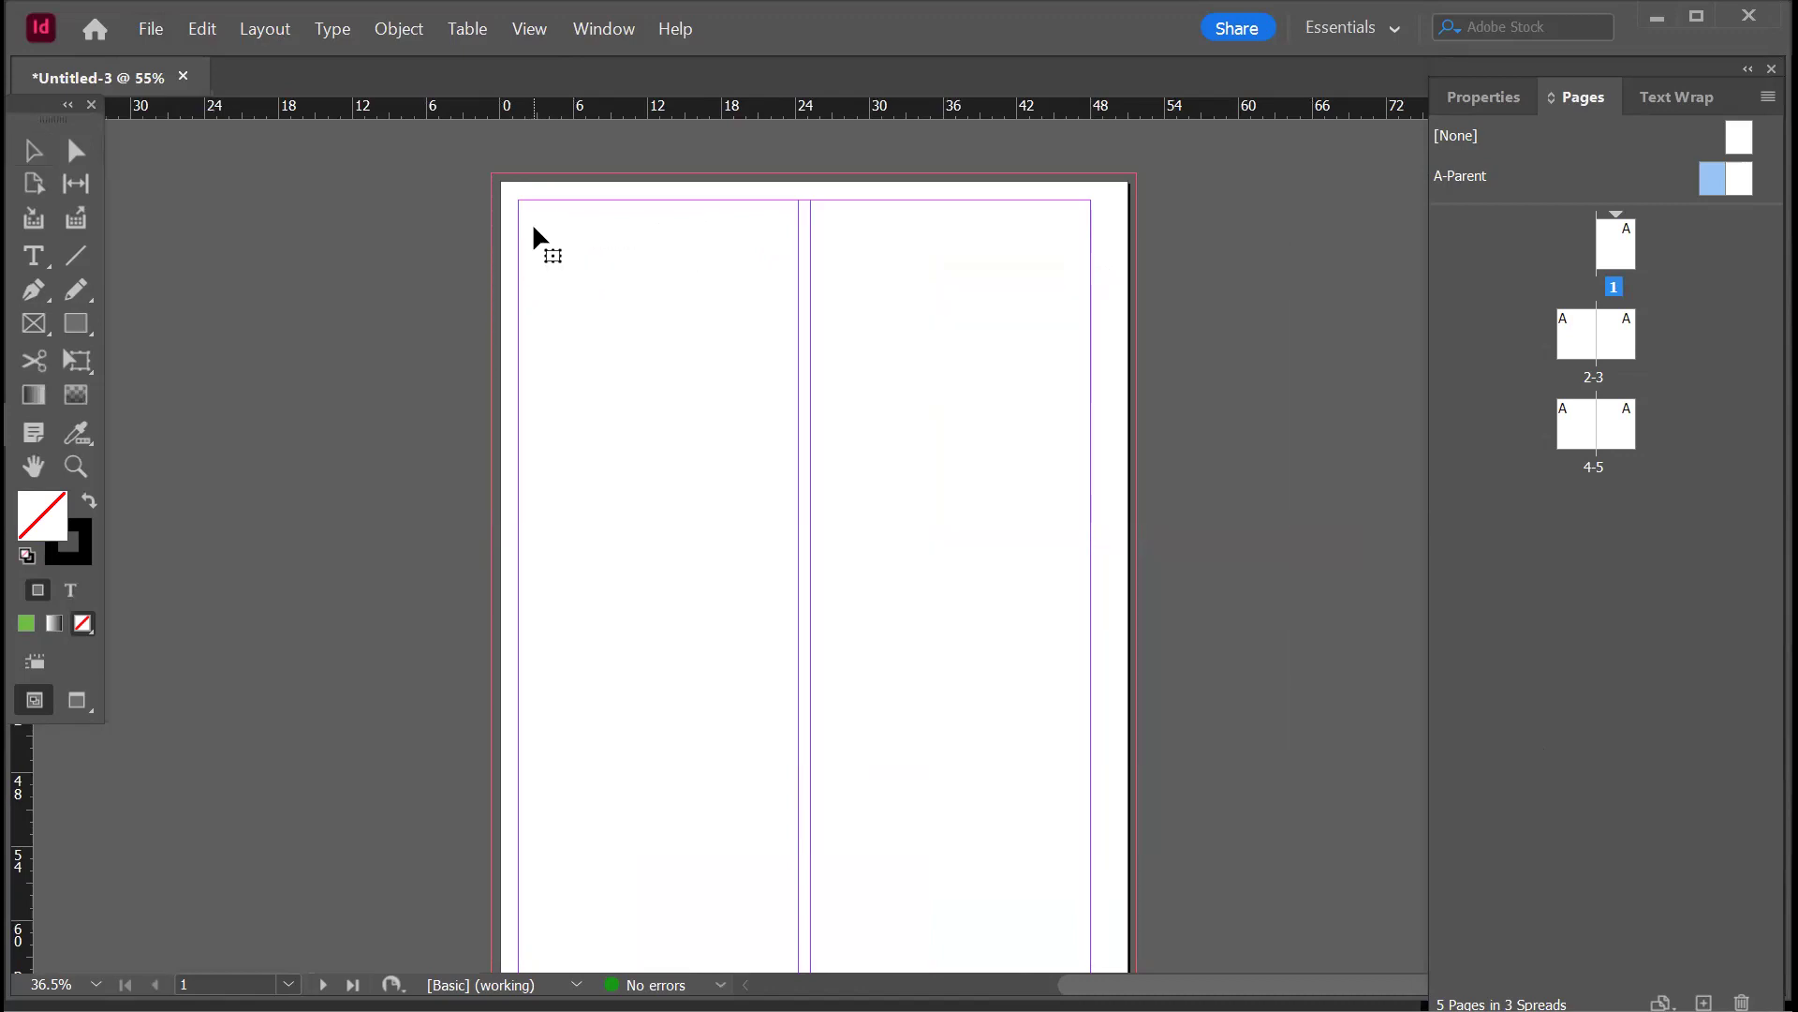
- Place the course outline in page 1's left column and pick up its overflow text
left_click(533, 227)
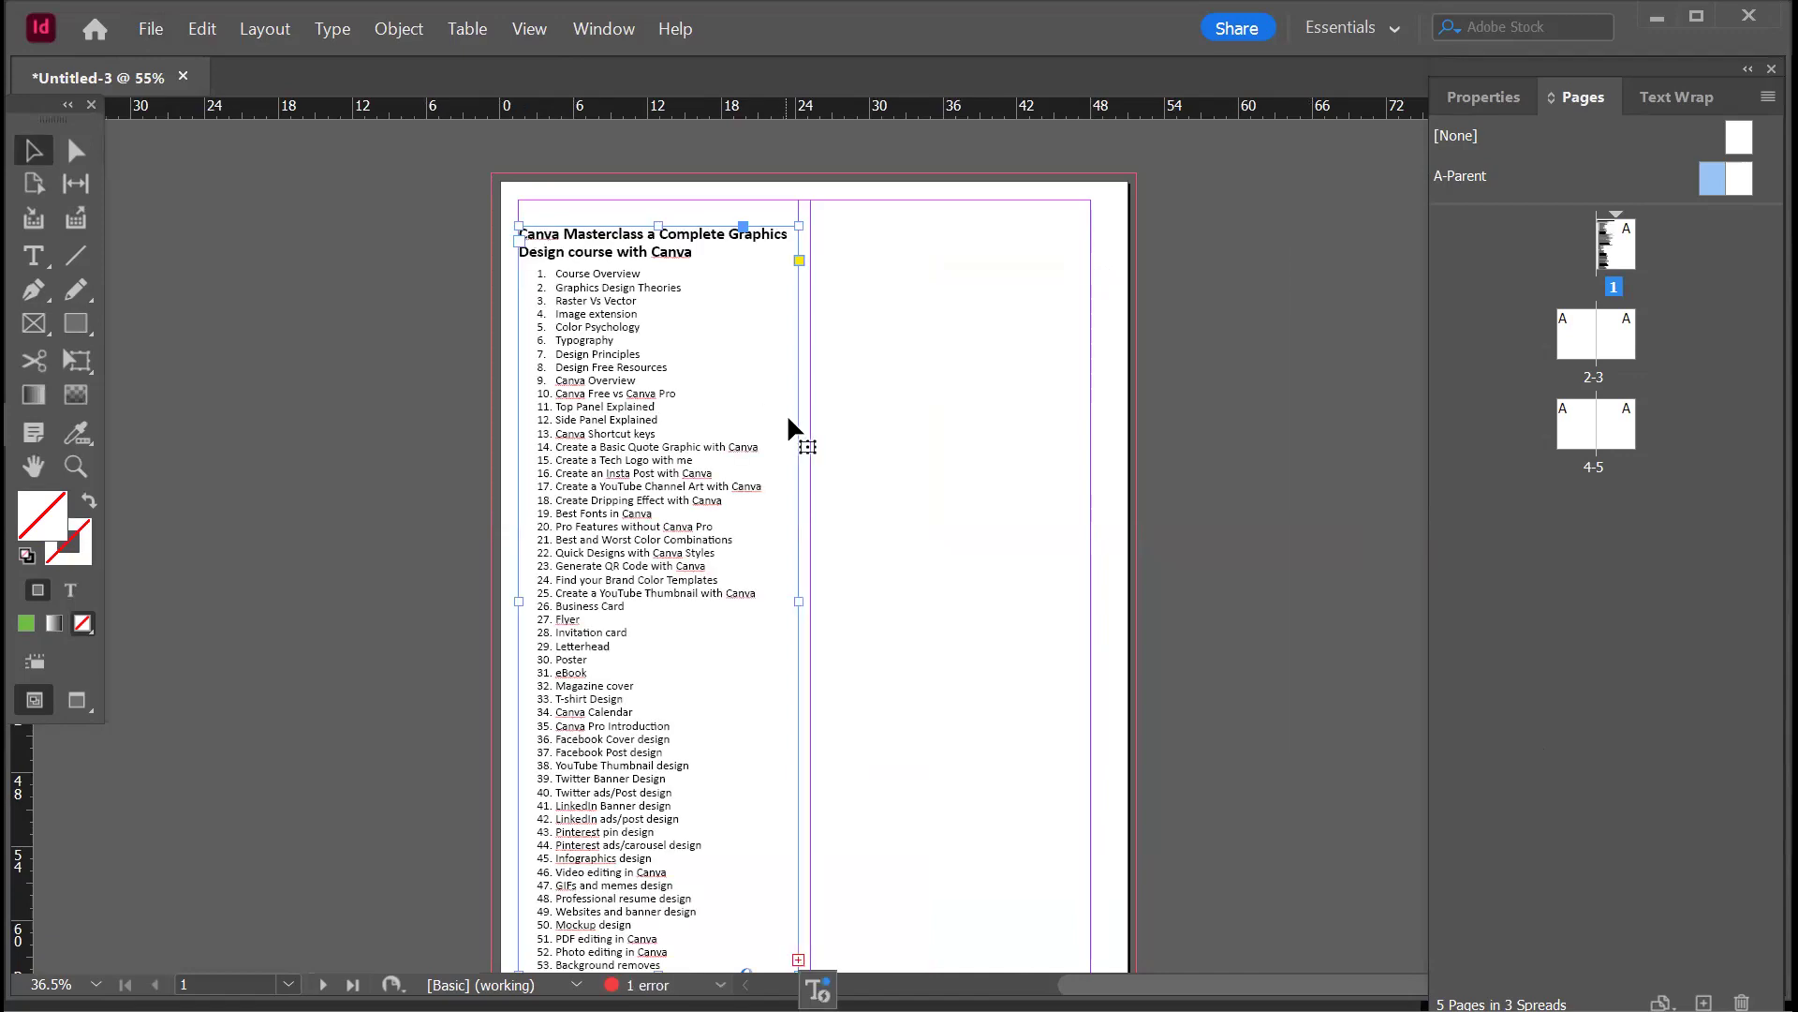
scroll(789, 419, "down", 6)
scroll(838, 391, "up", 1)
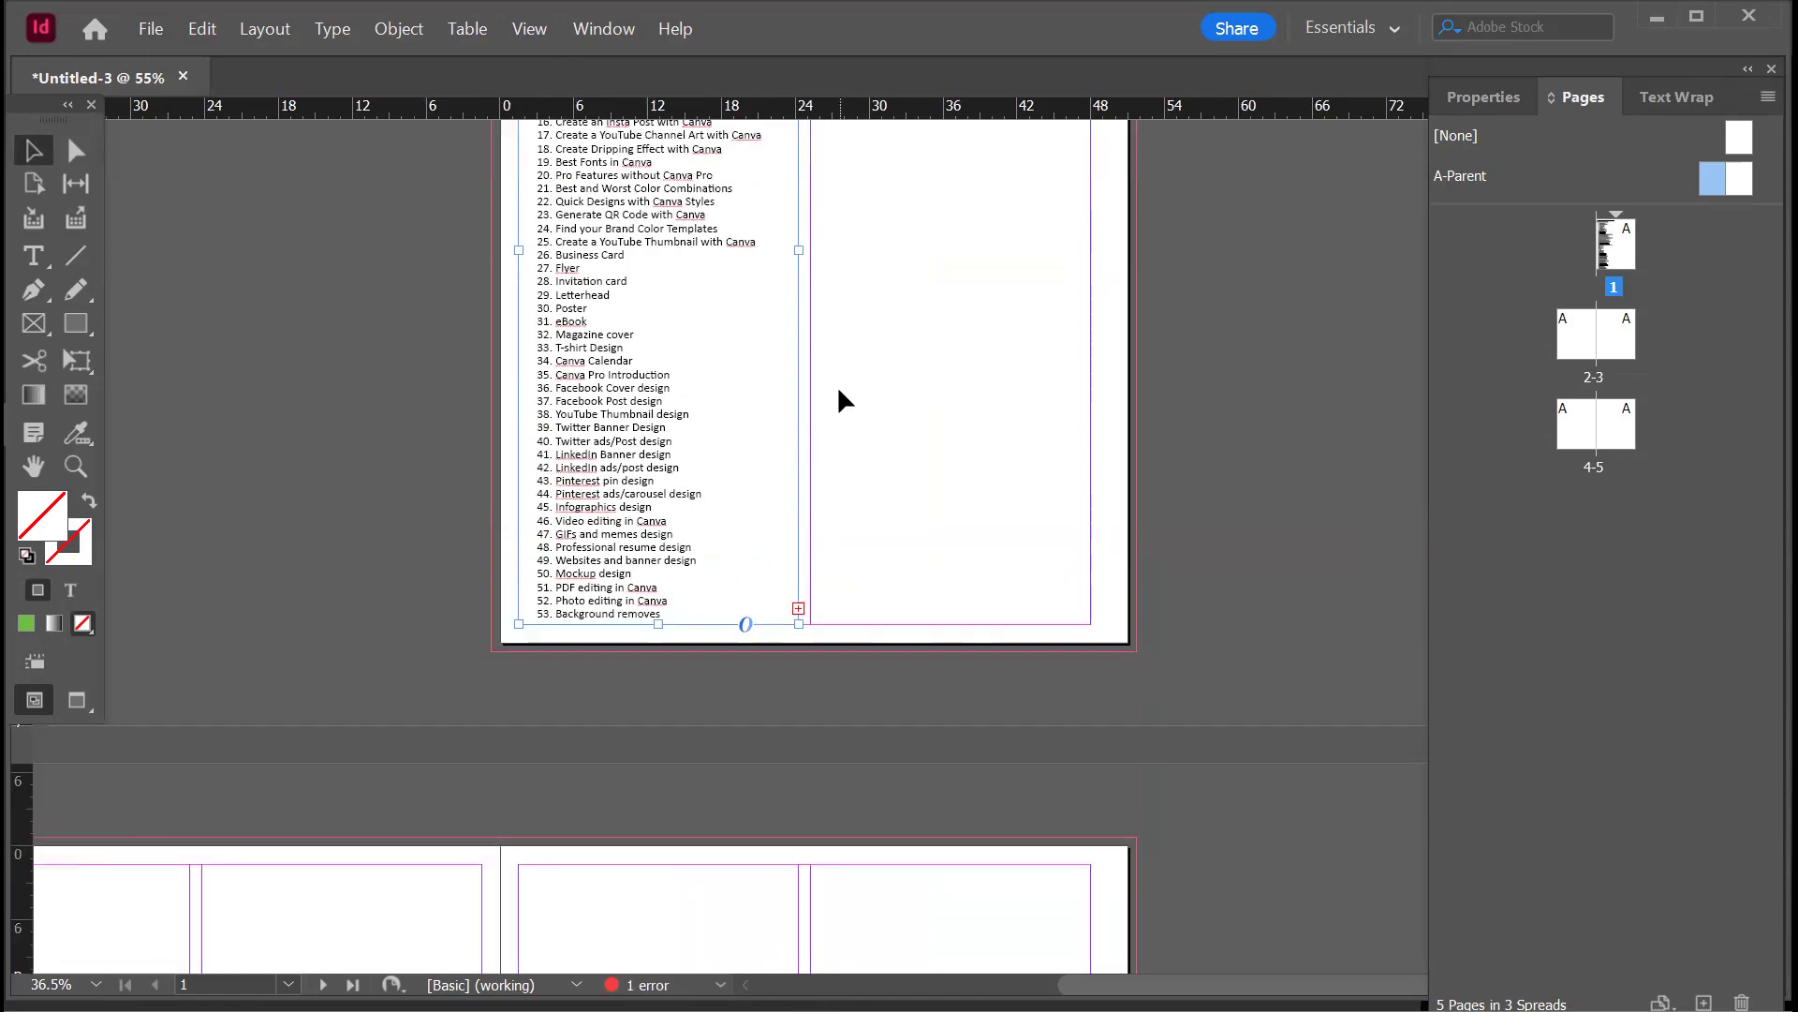
scroll(815, 599, "up", 2)
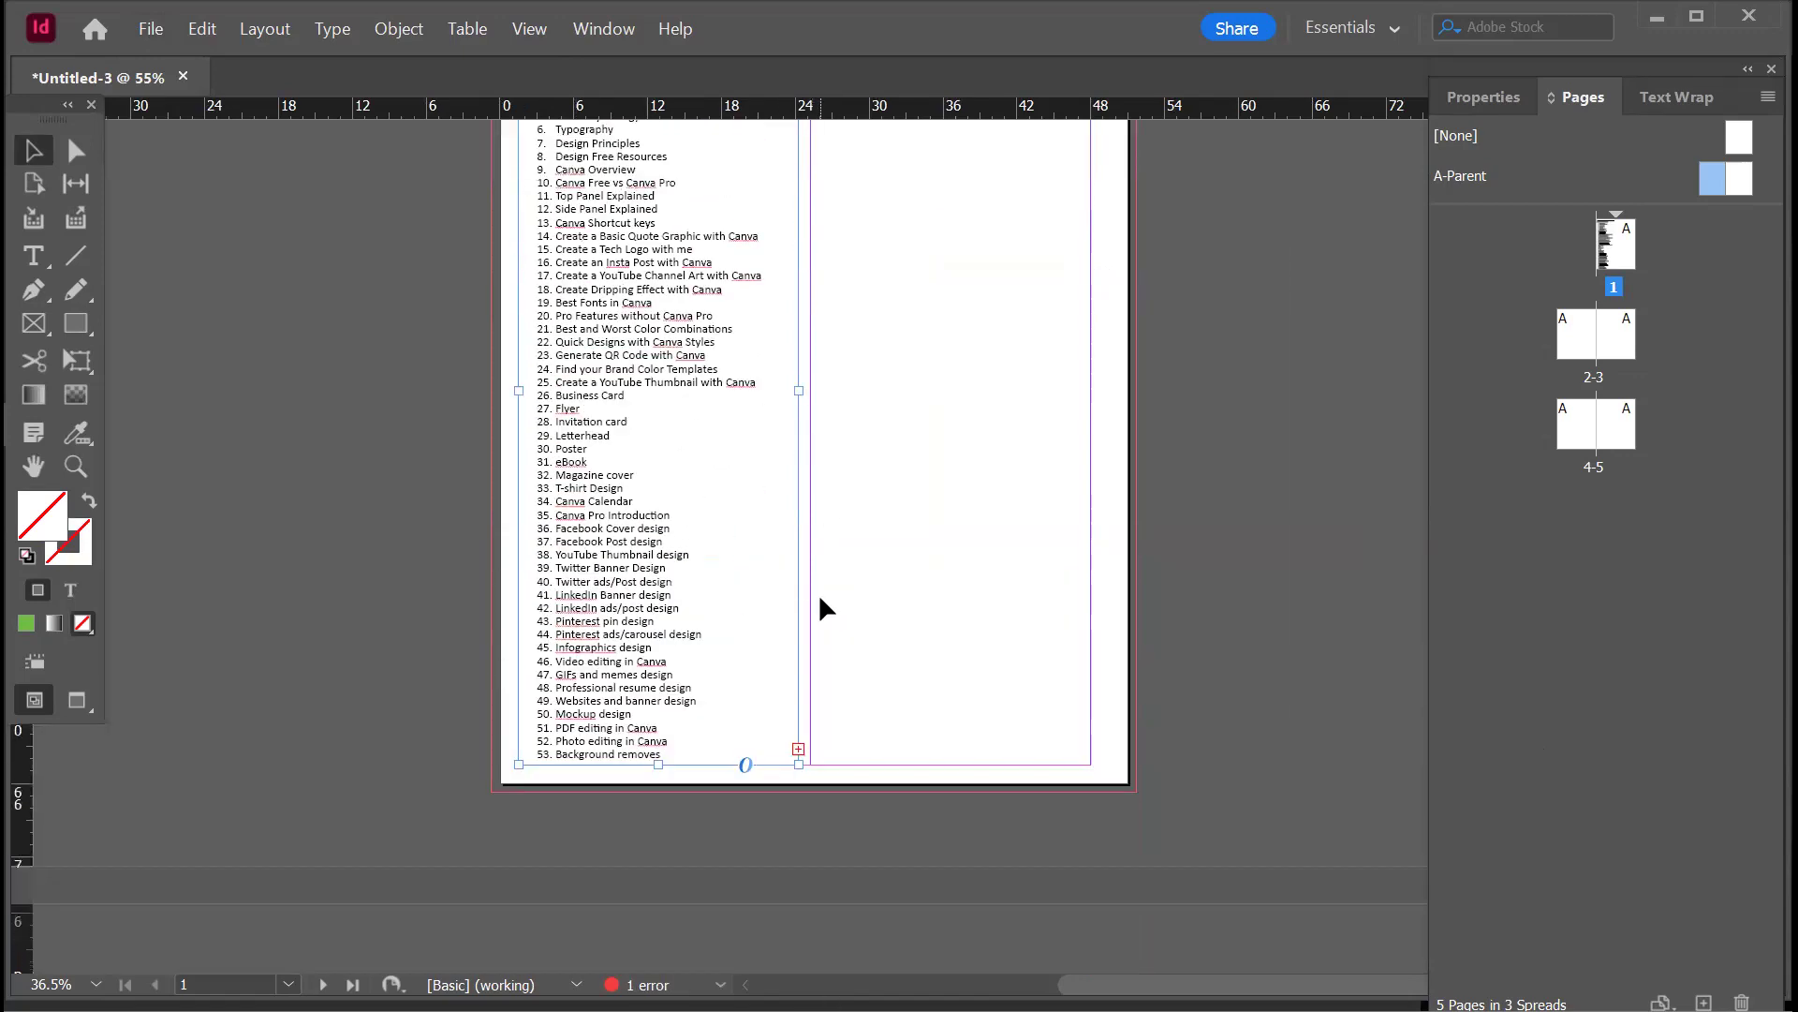
left_click(799, 748)
scroll(900, 571, "up", 4)
key("Escape")
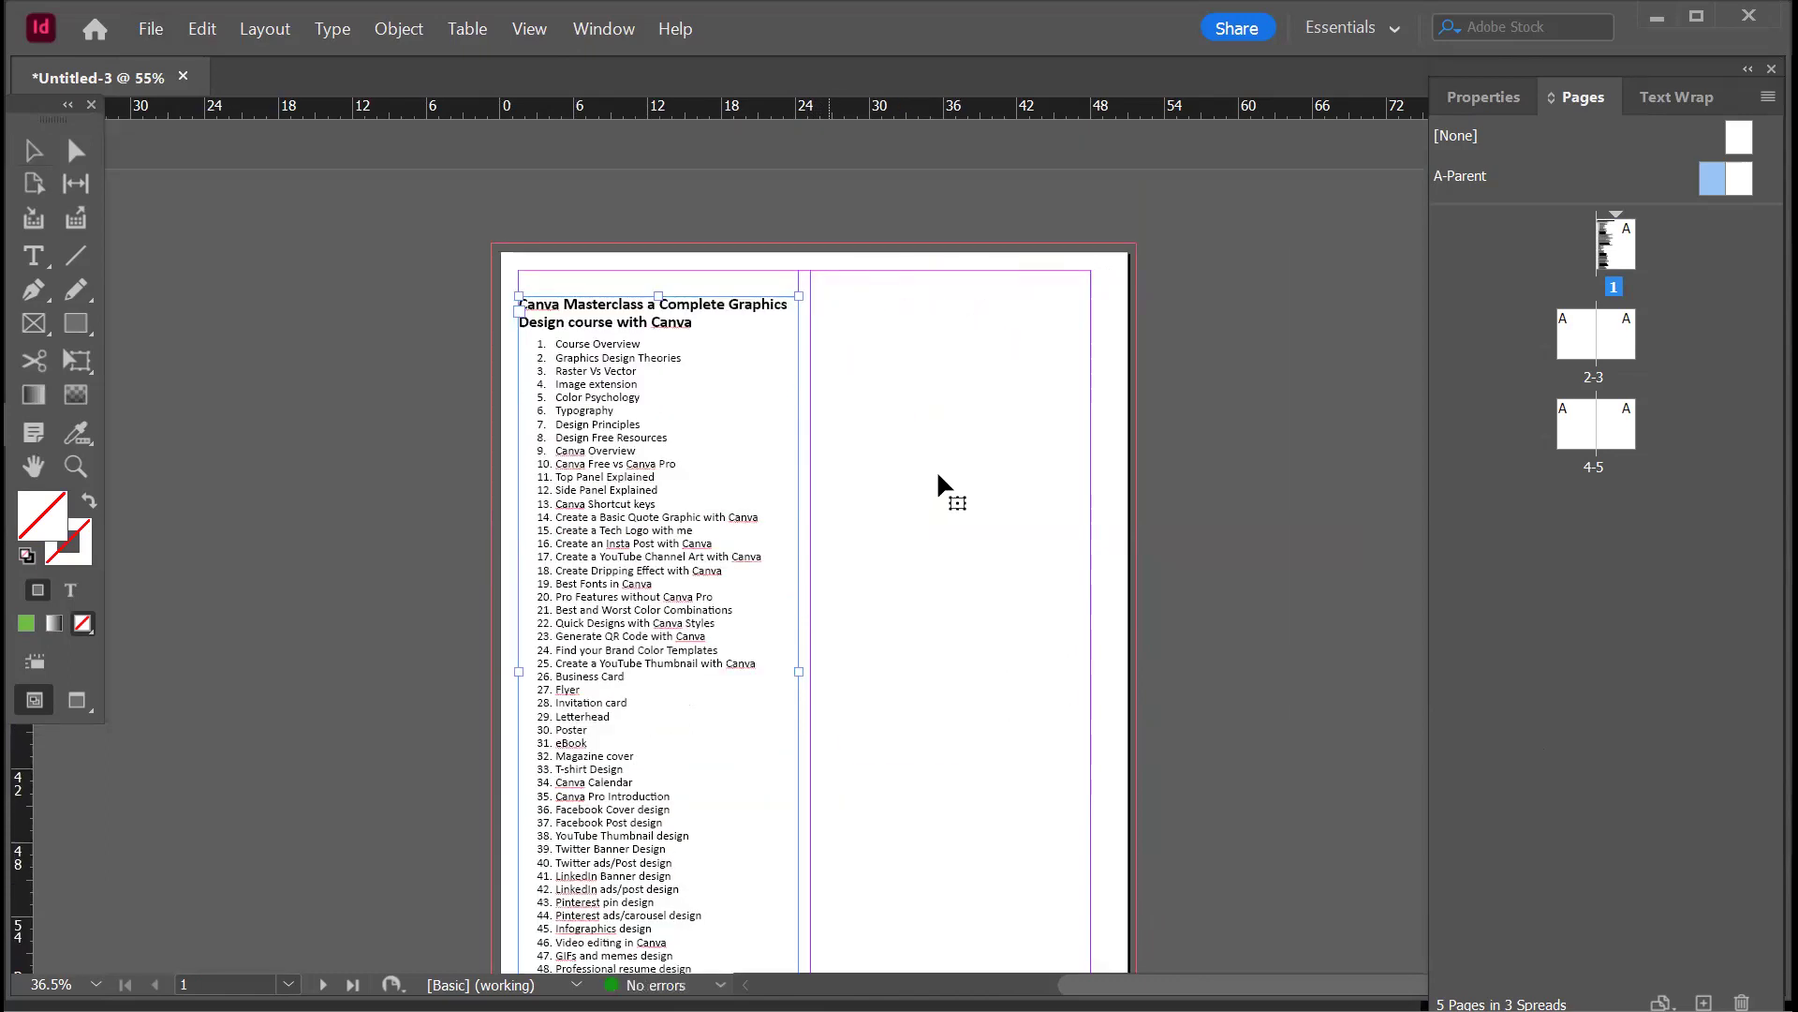
- Flow the overflow course text into page 1's right column
left_click(937, 469)
scroll(937, 469, "down", 5)
left_click(1090, 677)
scroll(891, 398, "down", 6)
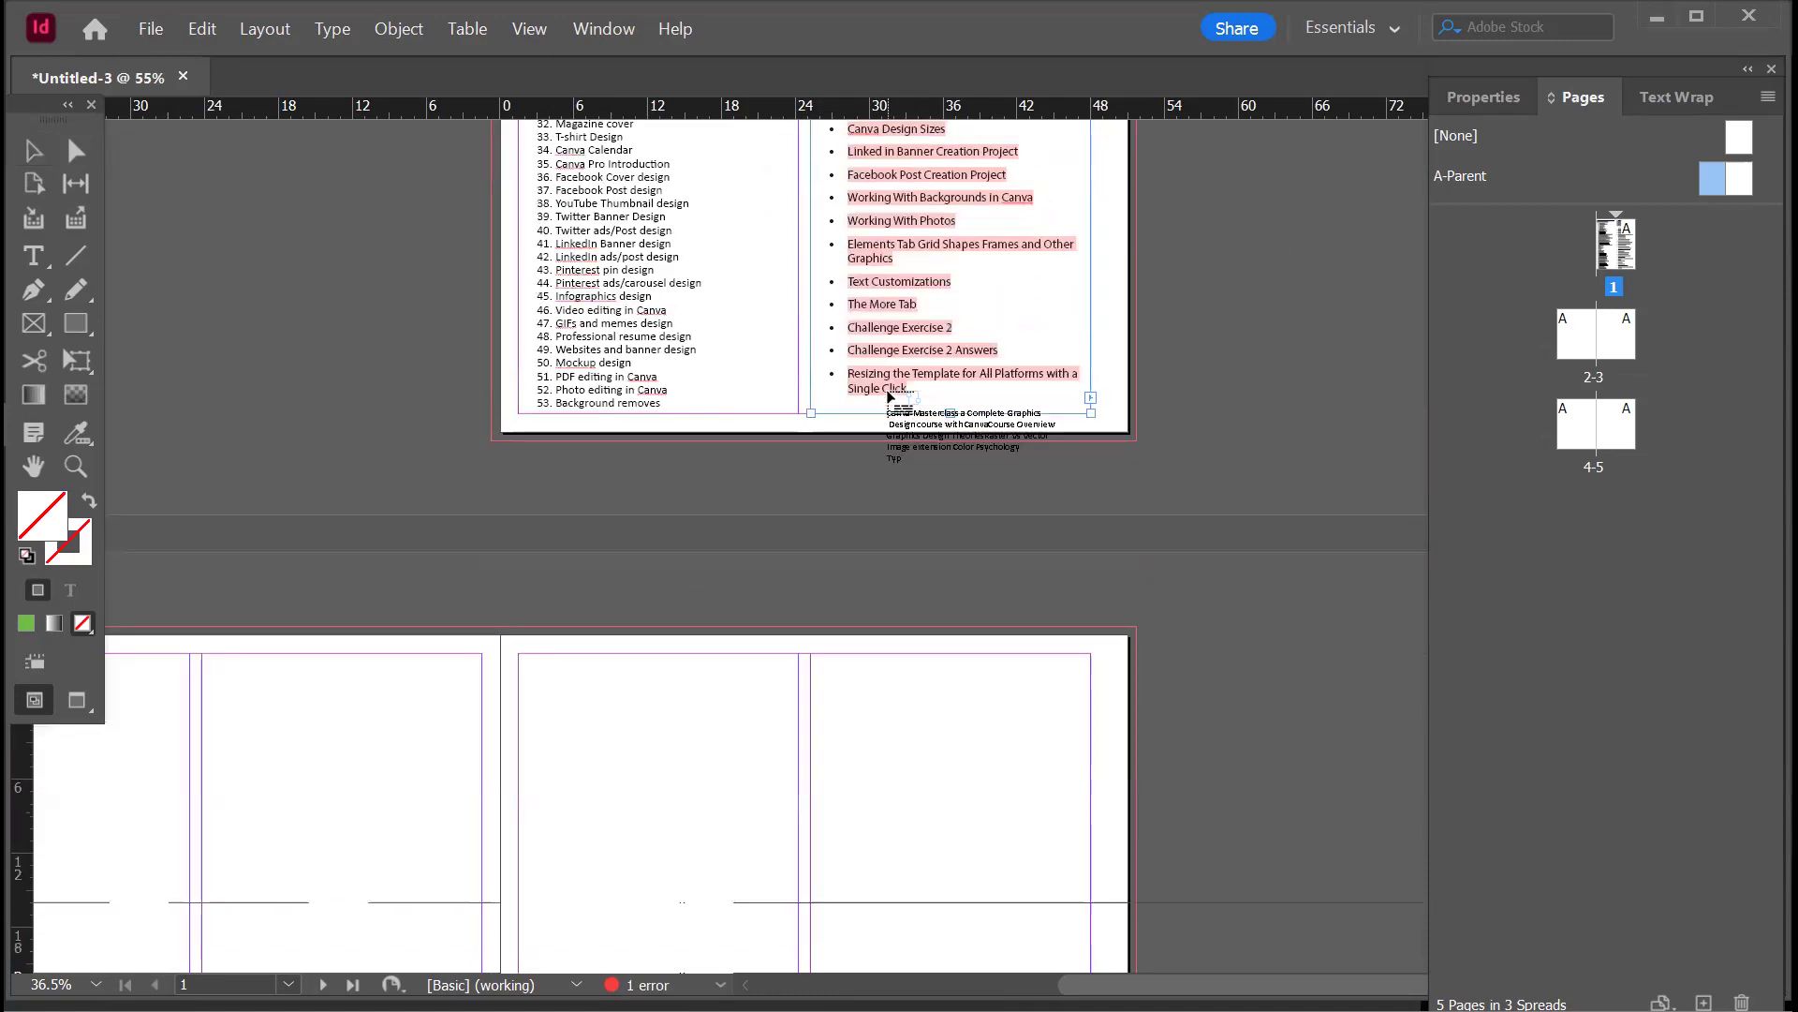
left_click_drag(841, 532, 1058, 900)
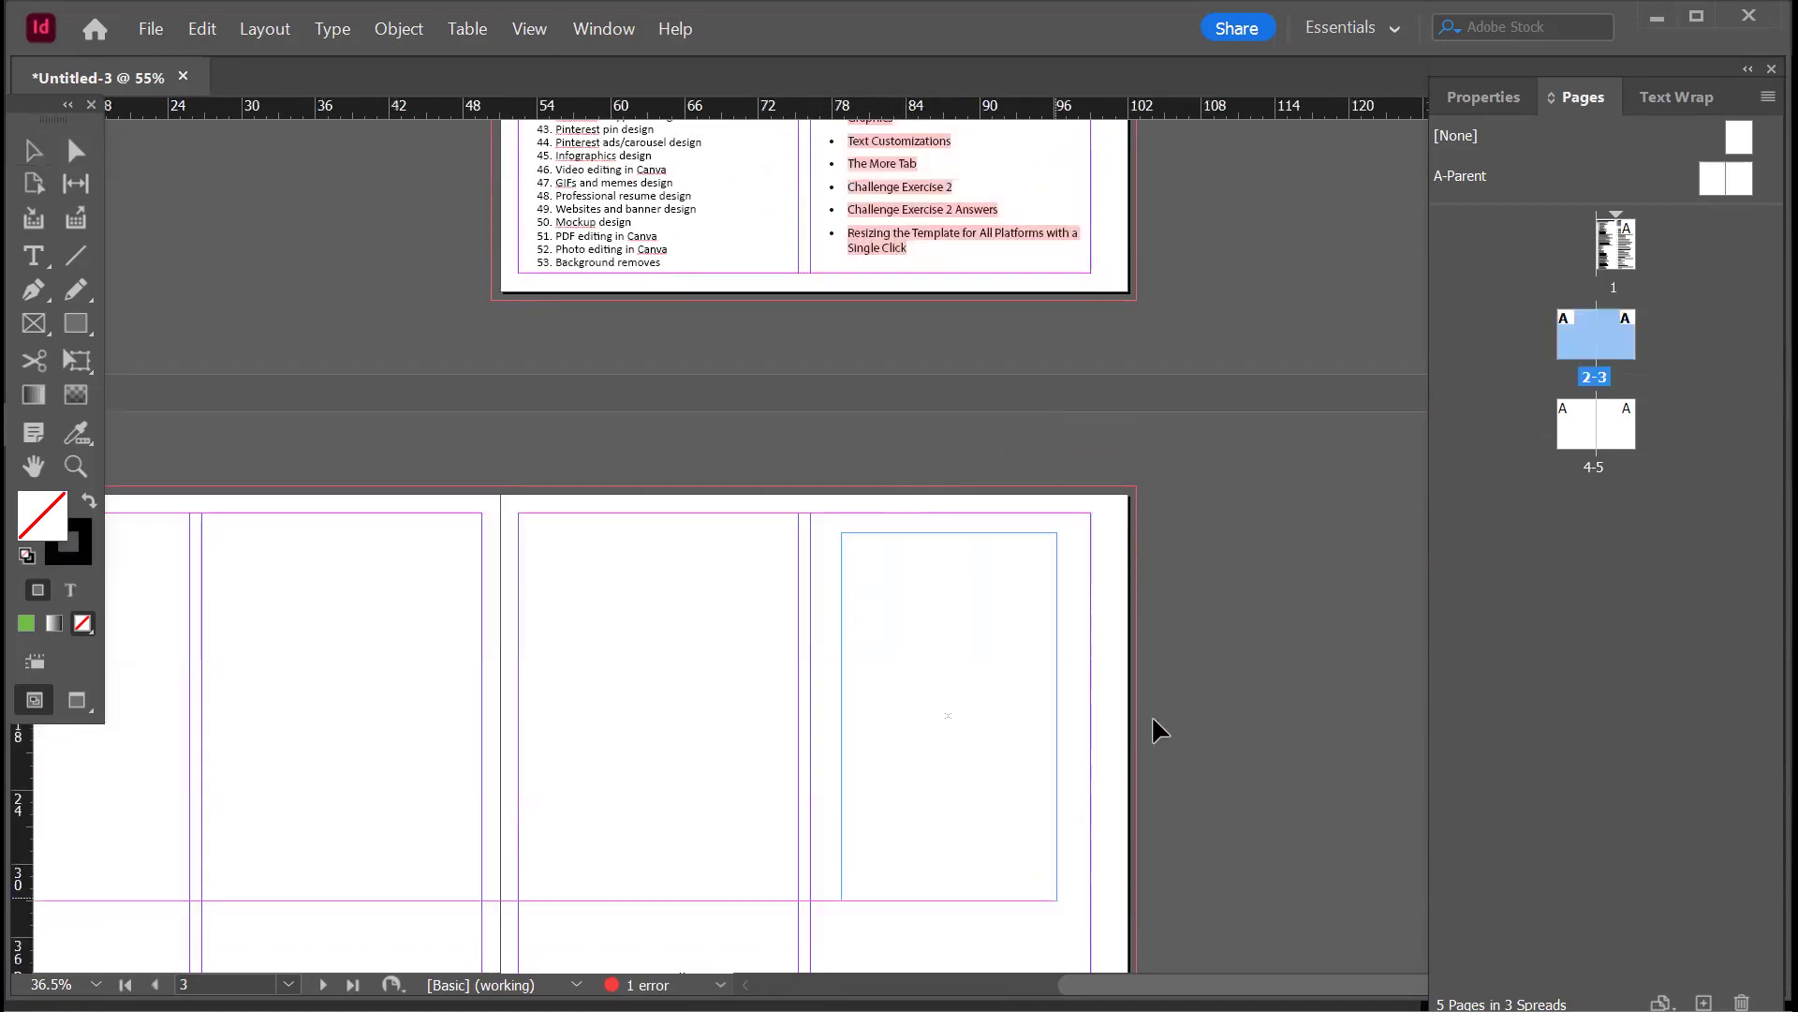
scroll(1009, 521, "up", 7)
scroll(1009, 521, "down", 6)
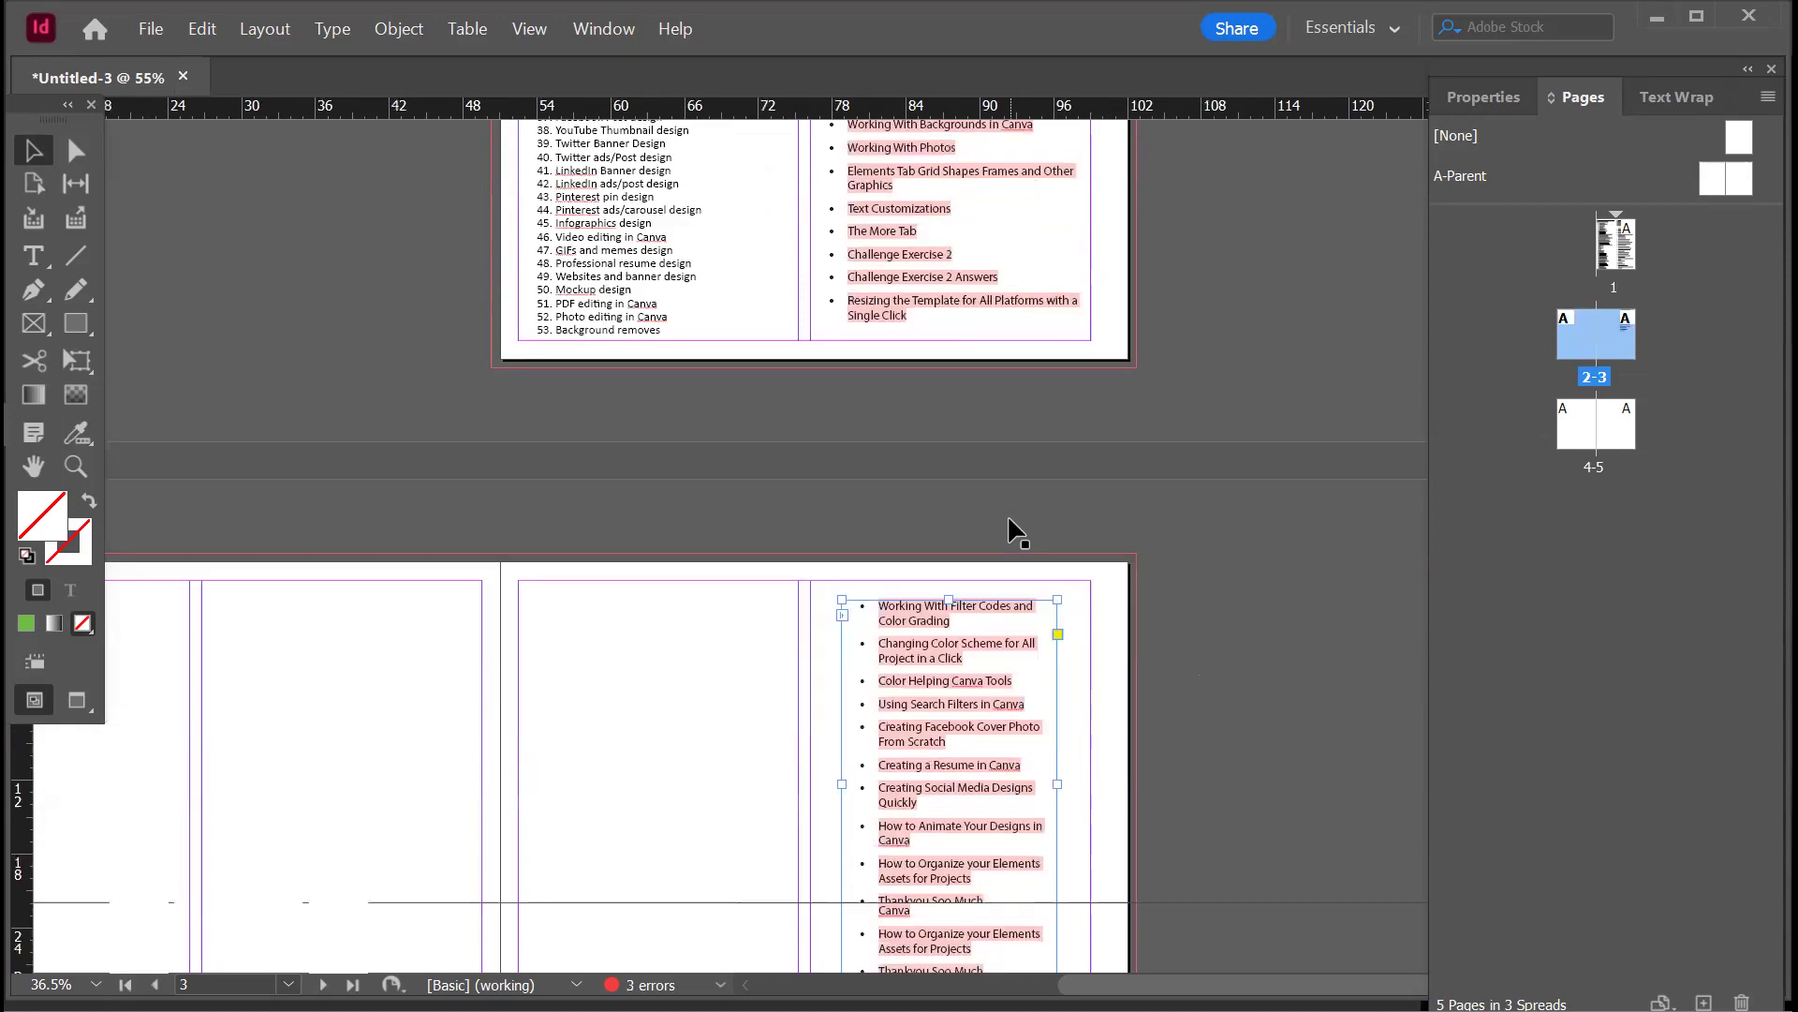
scroll(1009, 521, "down", 5)
- Draw a frame on spread 2-3 and fill it with the Description text
left_click(1057, 601)
left_click_drag(527, 240, 709, 647)
left_click(702, 629)
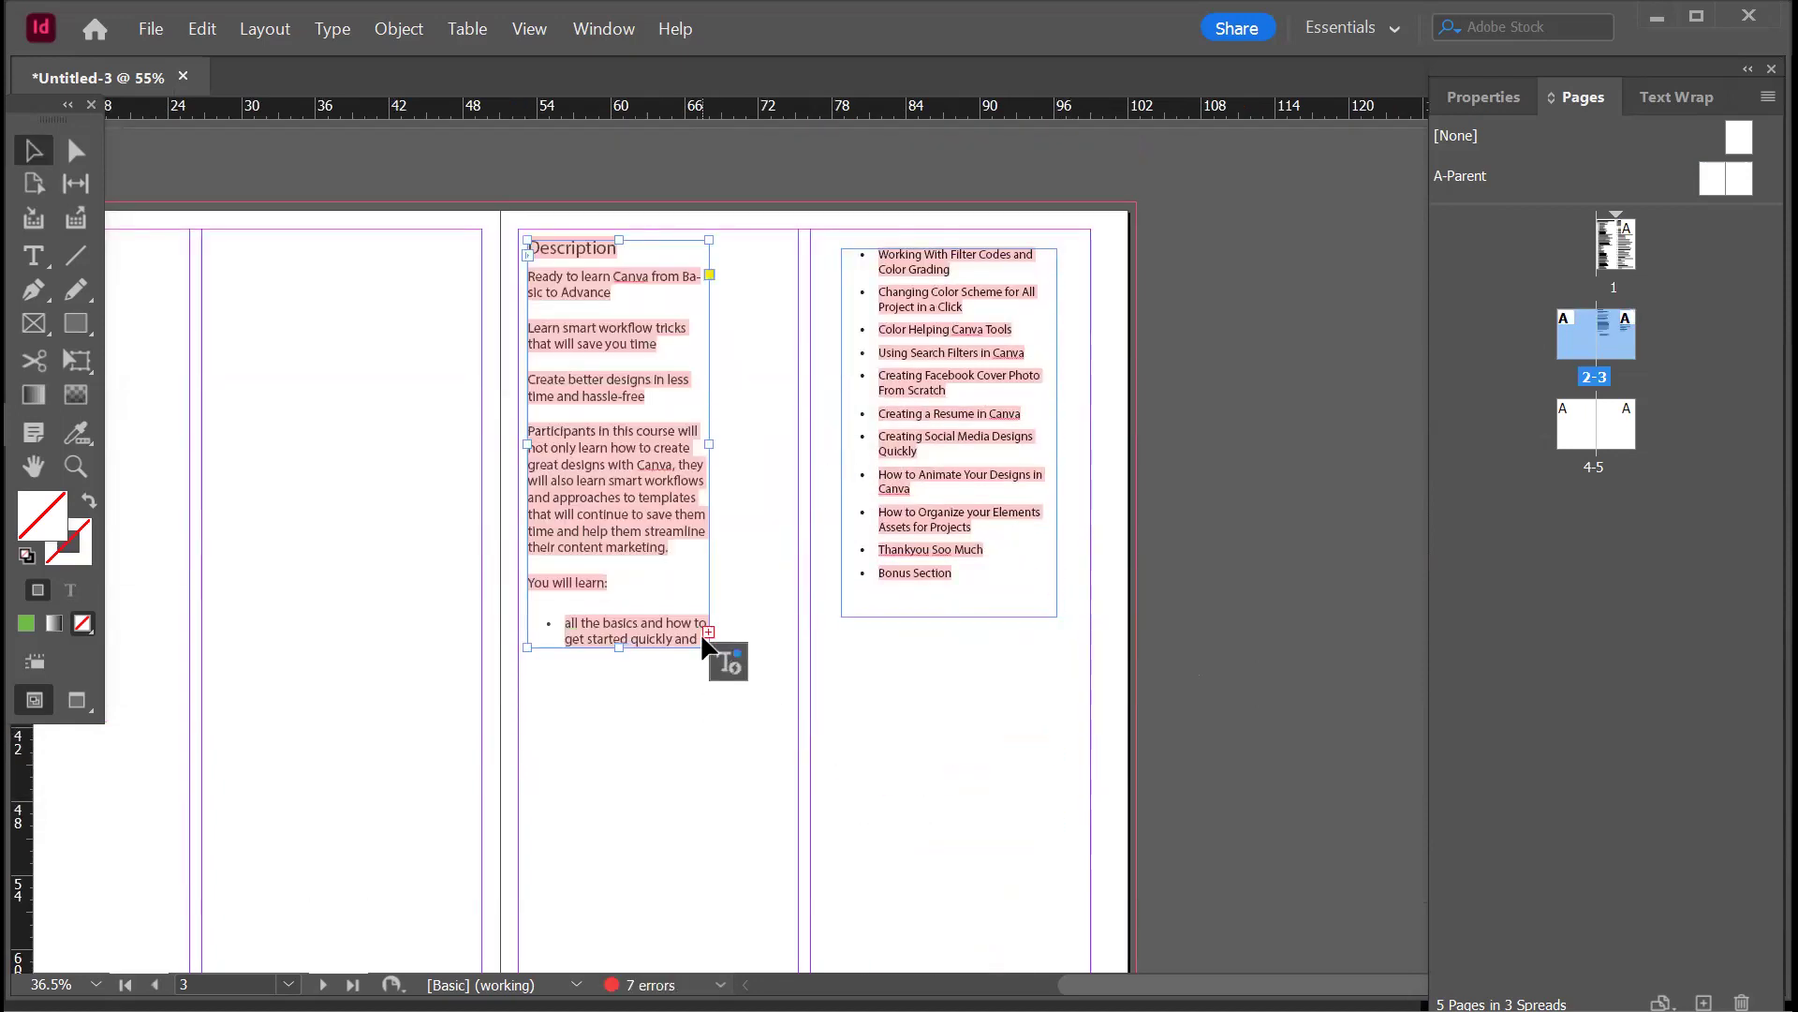
left_click_drag(210, 273, 538, 701)
key("Escape")
- Continue the remaining overflow text into a new left-column frame
left_click(708, 632)
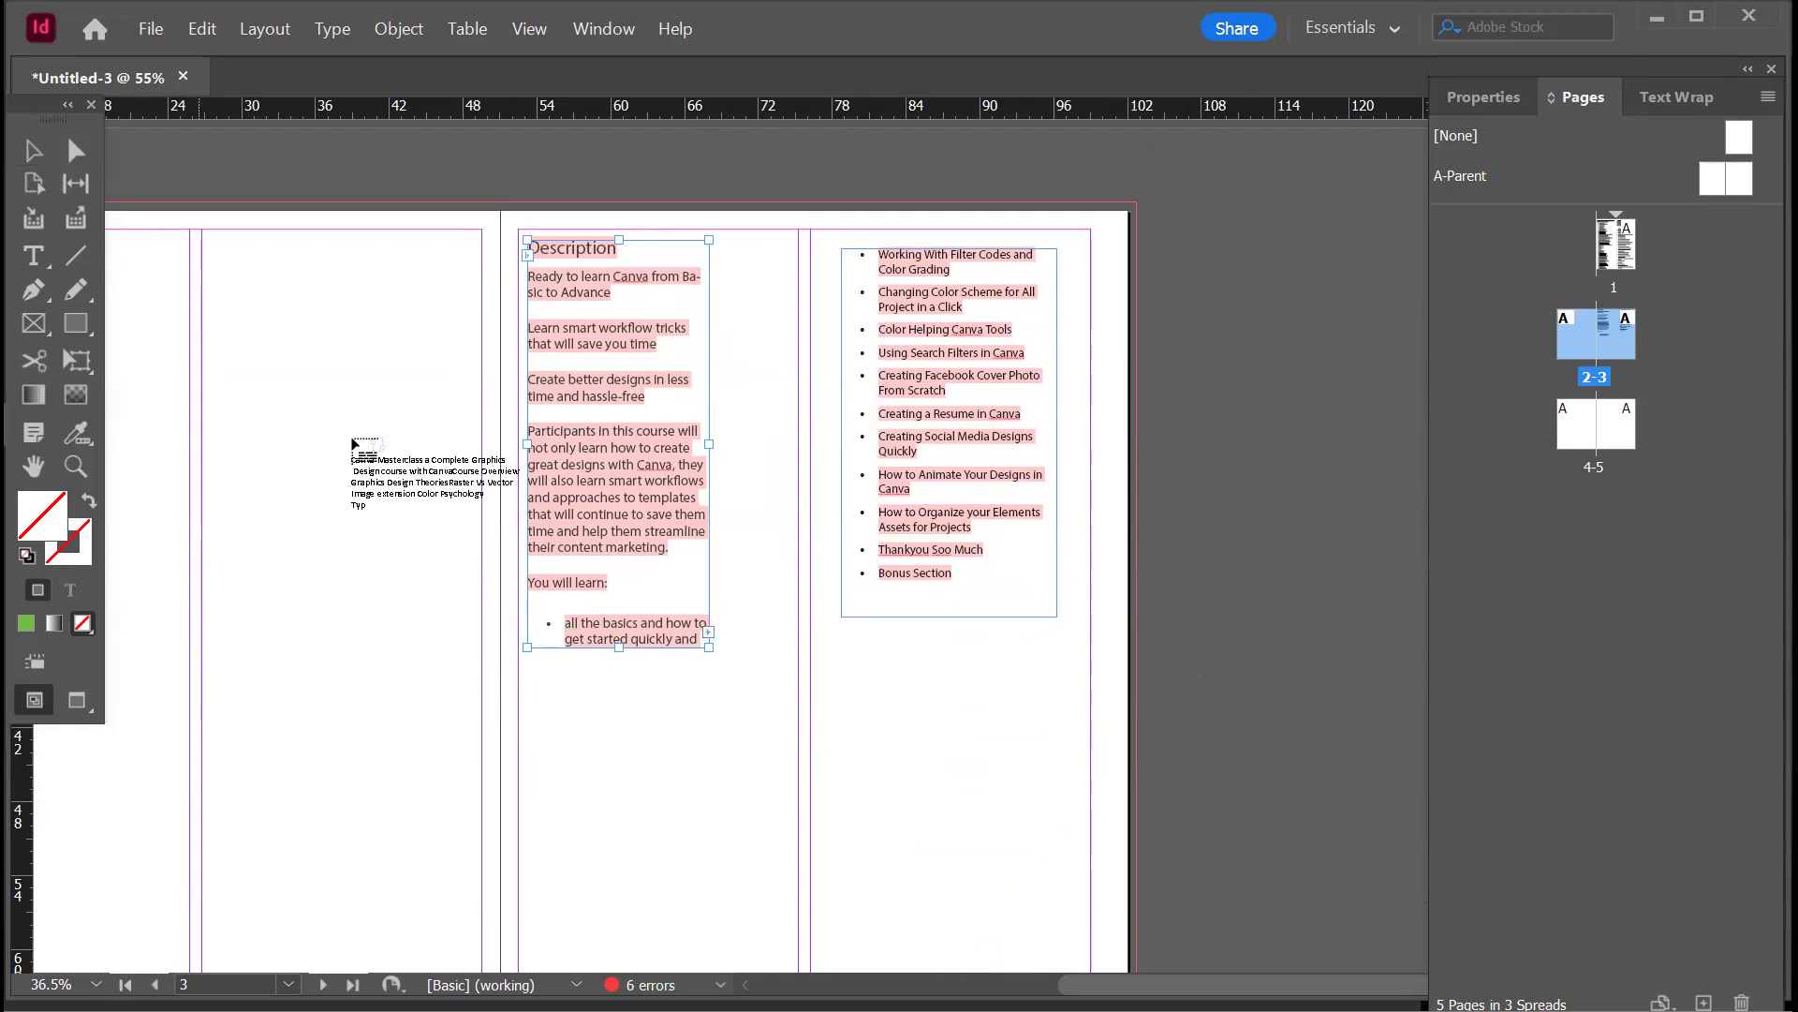
left_click_drag(194, 257, 427, 700)
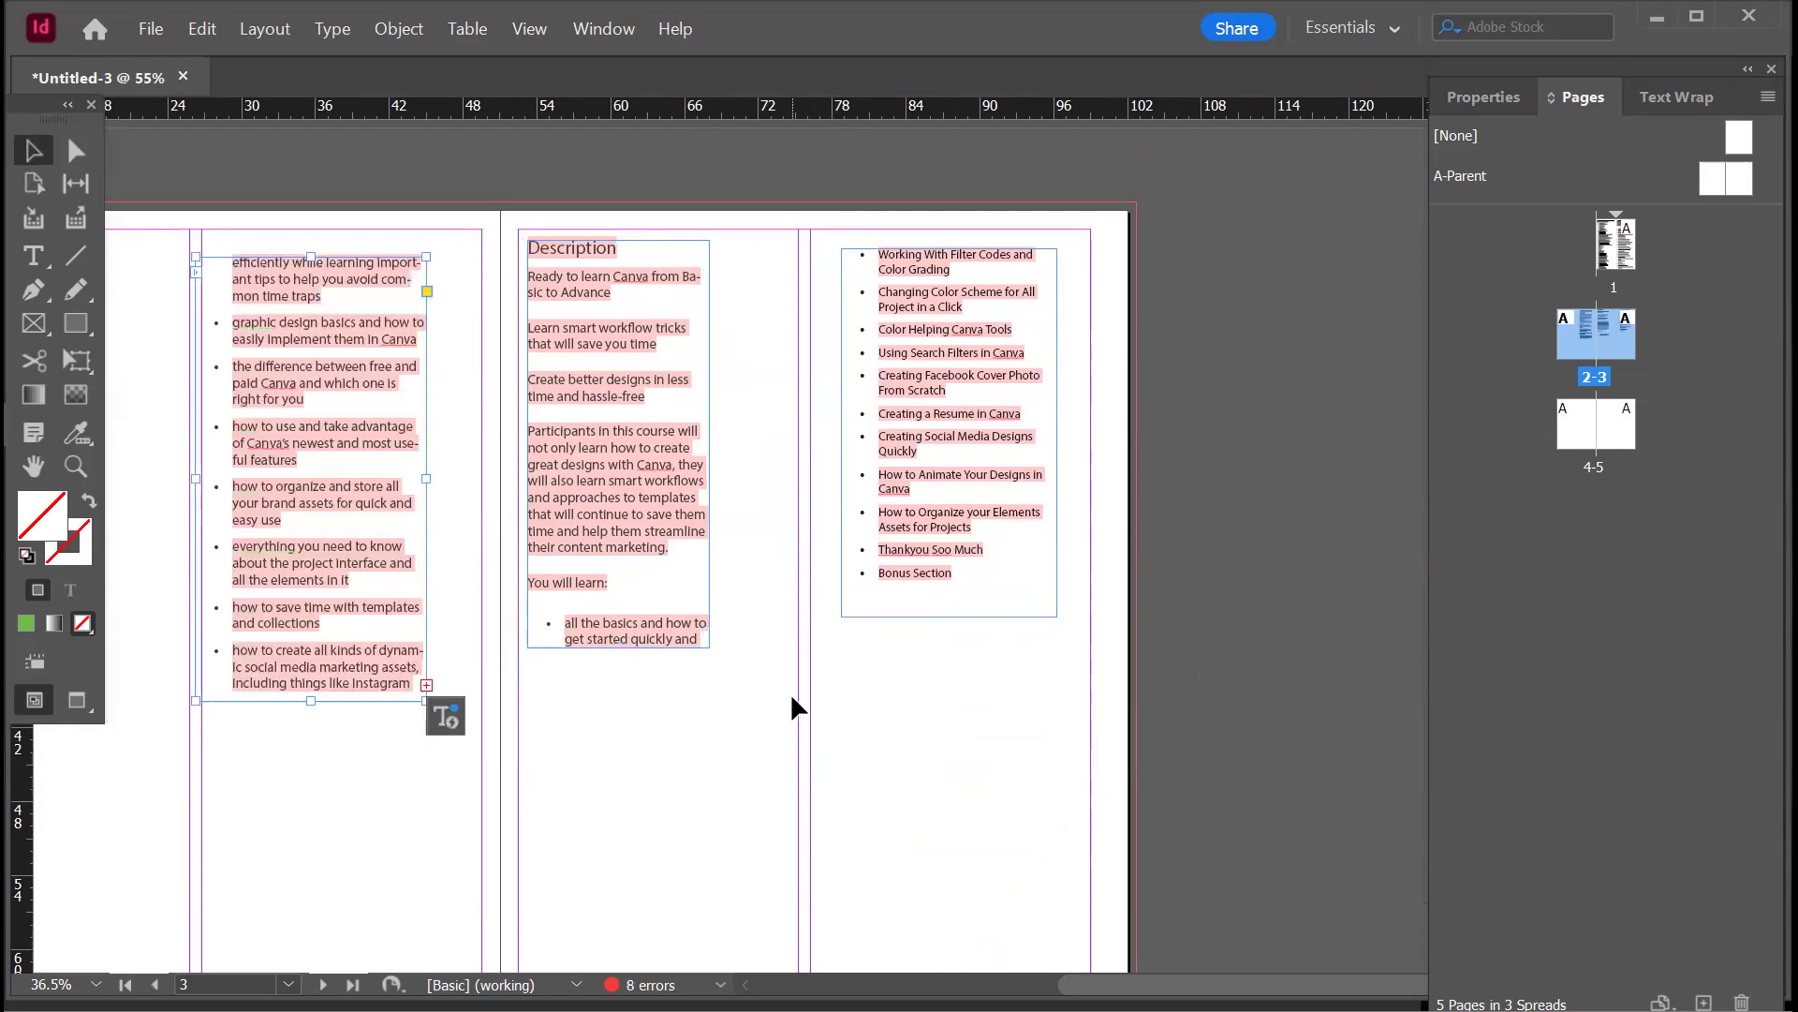
scroll(790, 693, "up", 2)
scroll(789, 693, "up", 1)
scroll(792, 707, "up", 3)
scroll(791, 708, "up", 3)
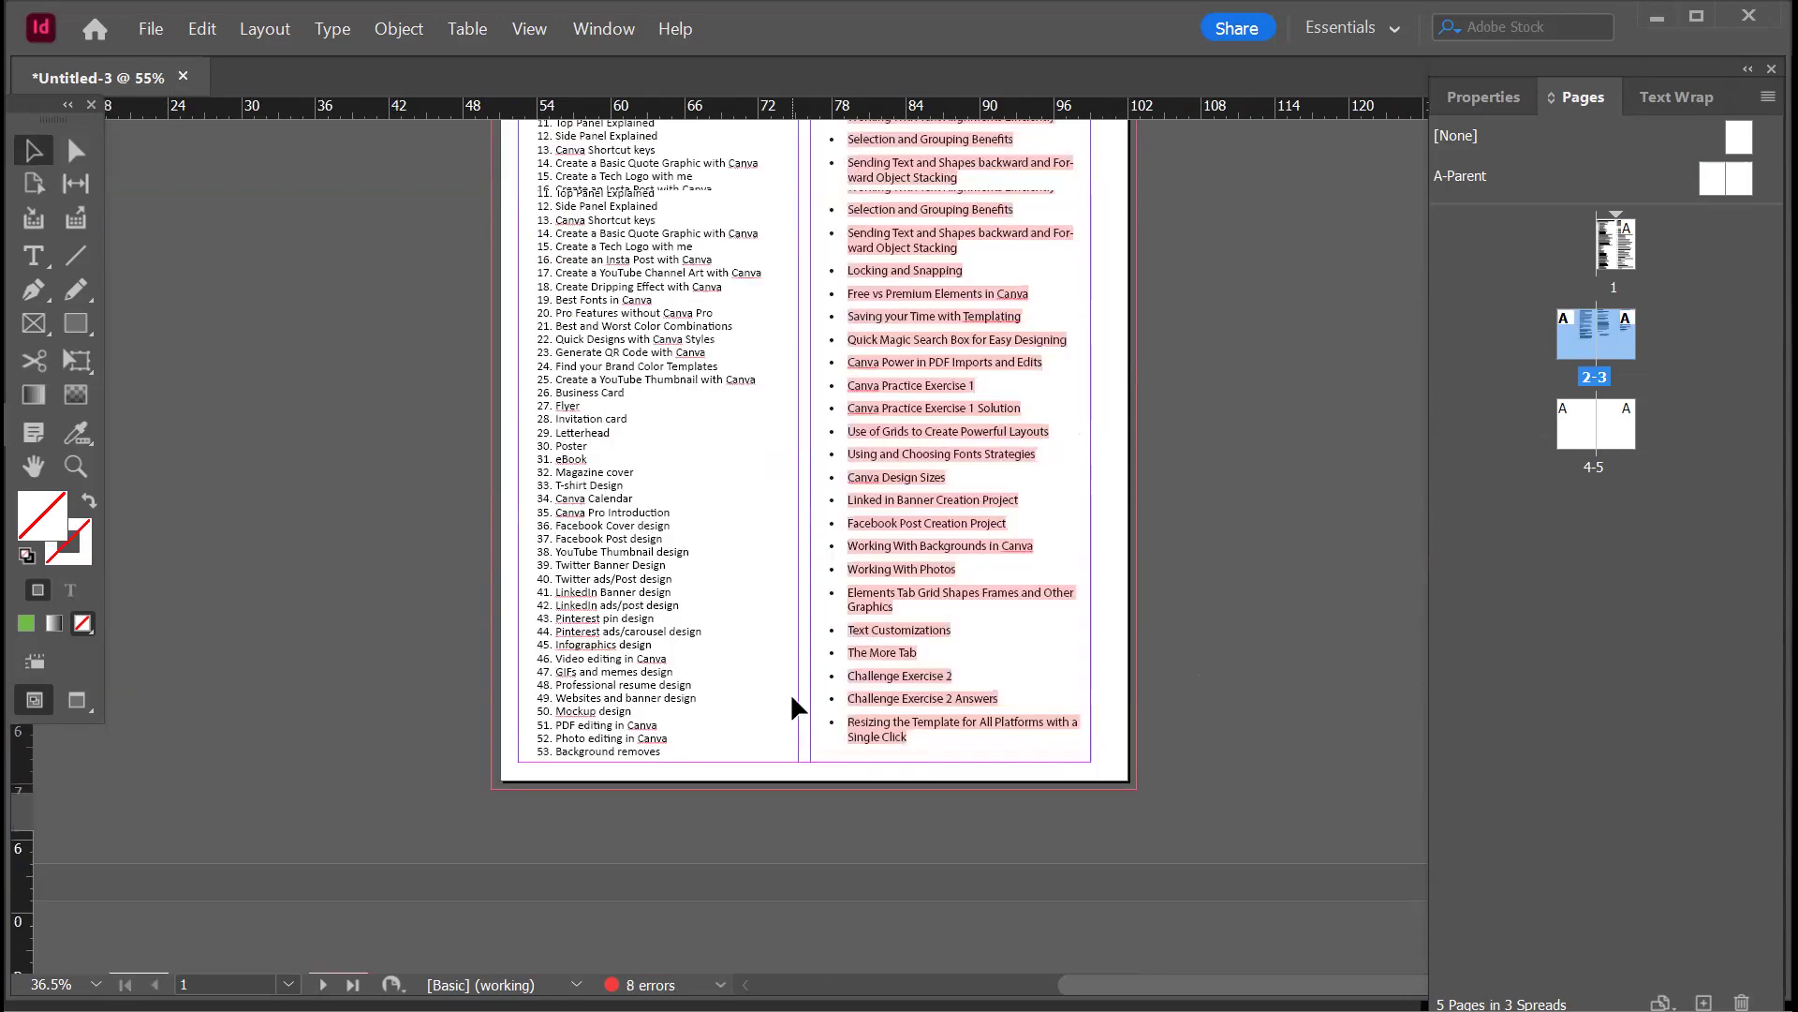
scroll(791, 700, "up", 3)
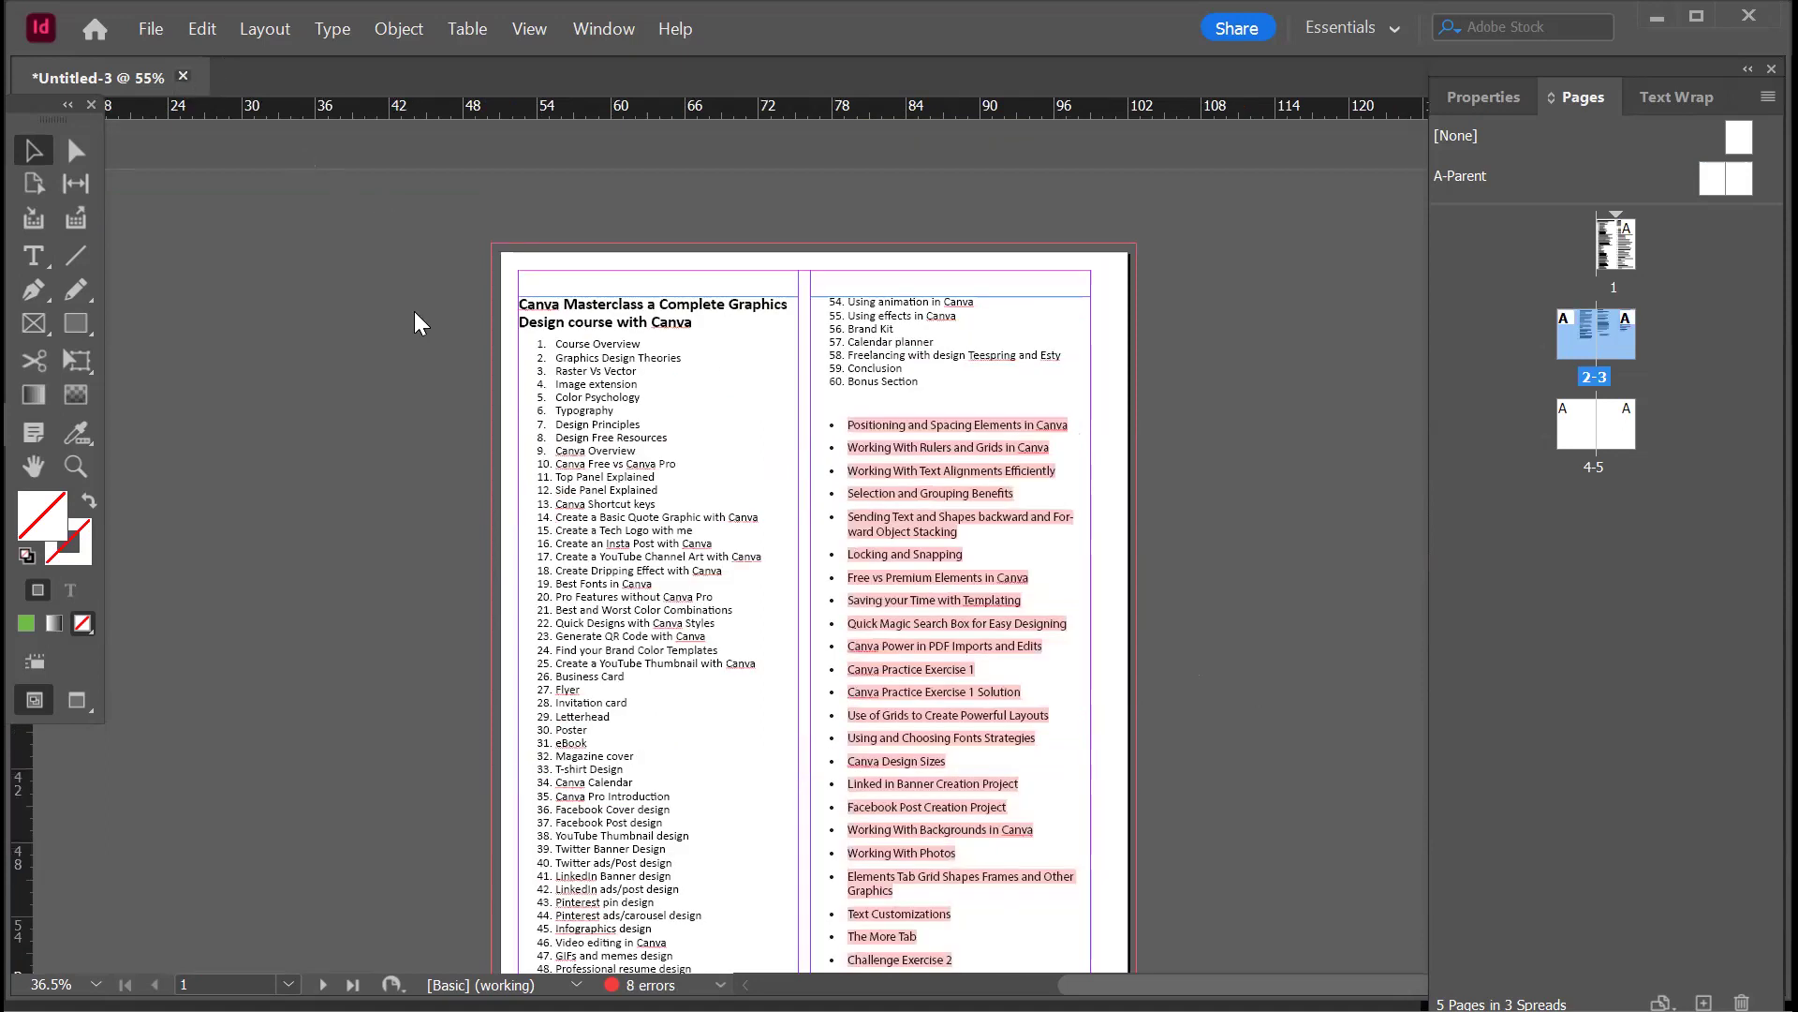
- Discard Untitled-3 and create a new document with a primary text frame
key("ctrl+w")
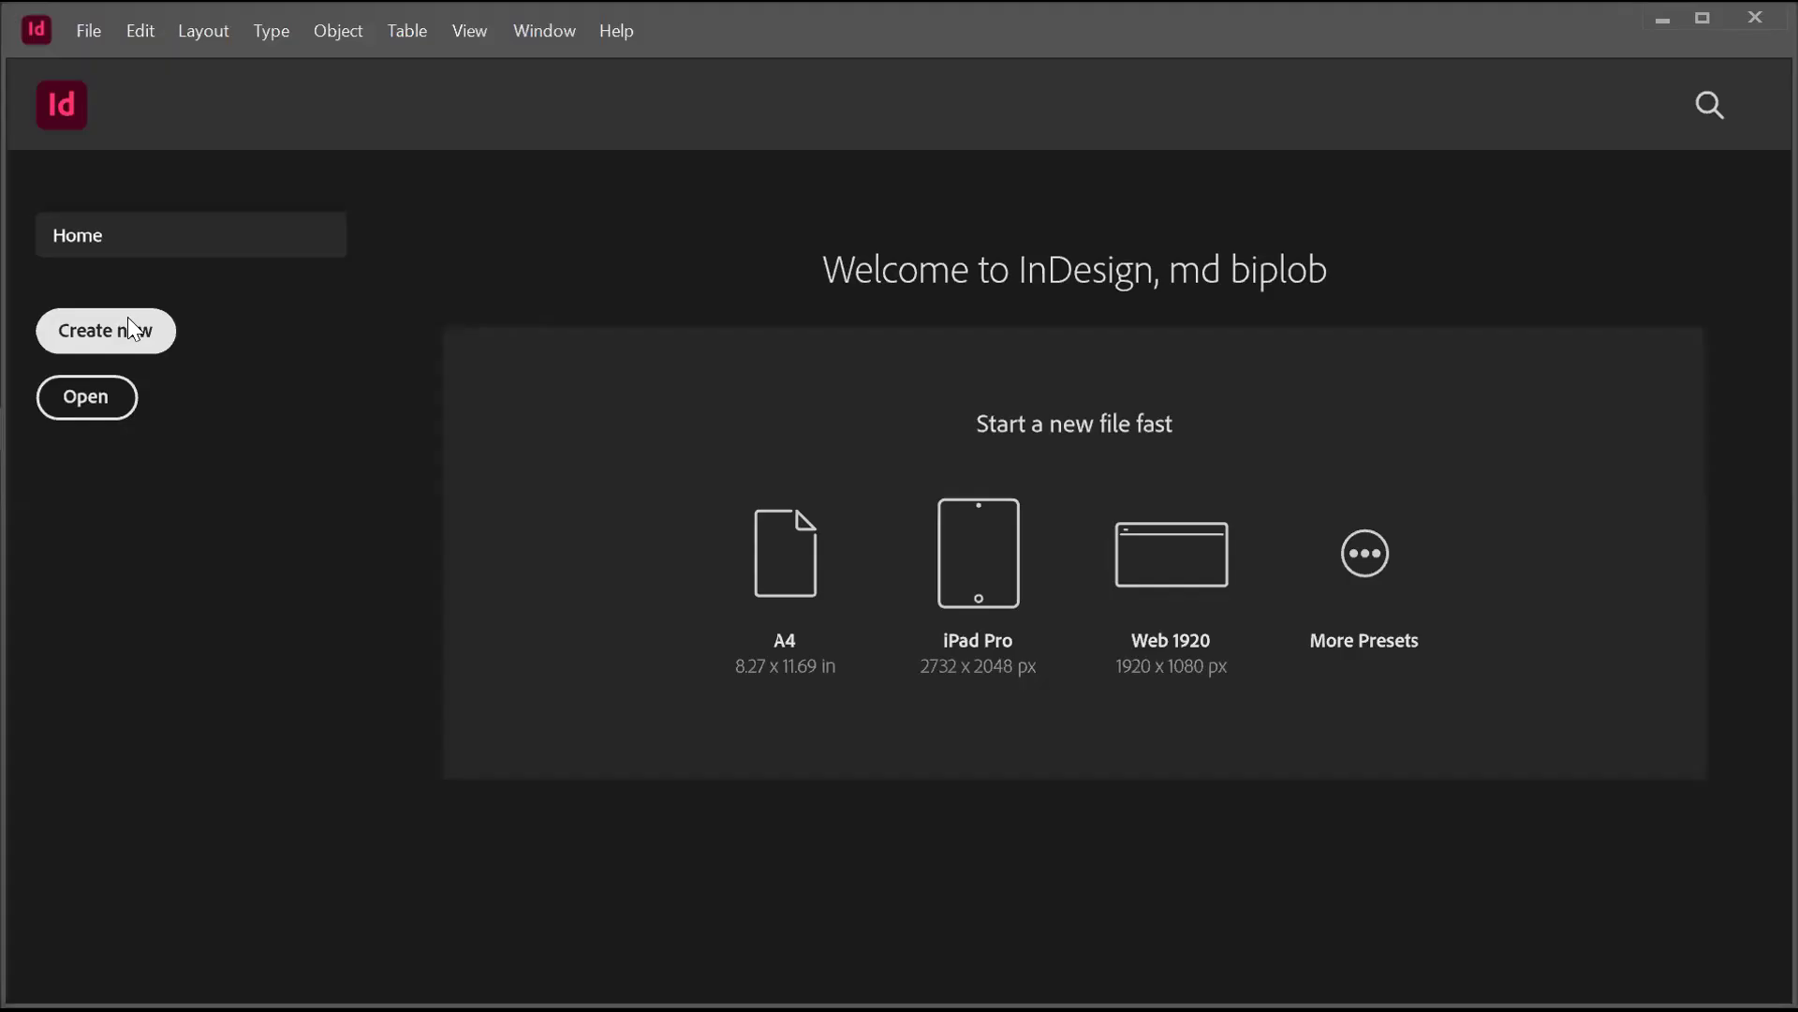
left_click(131, 328)
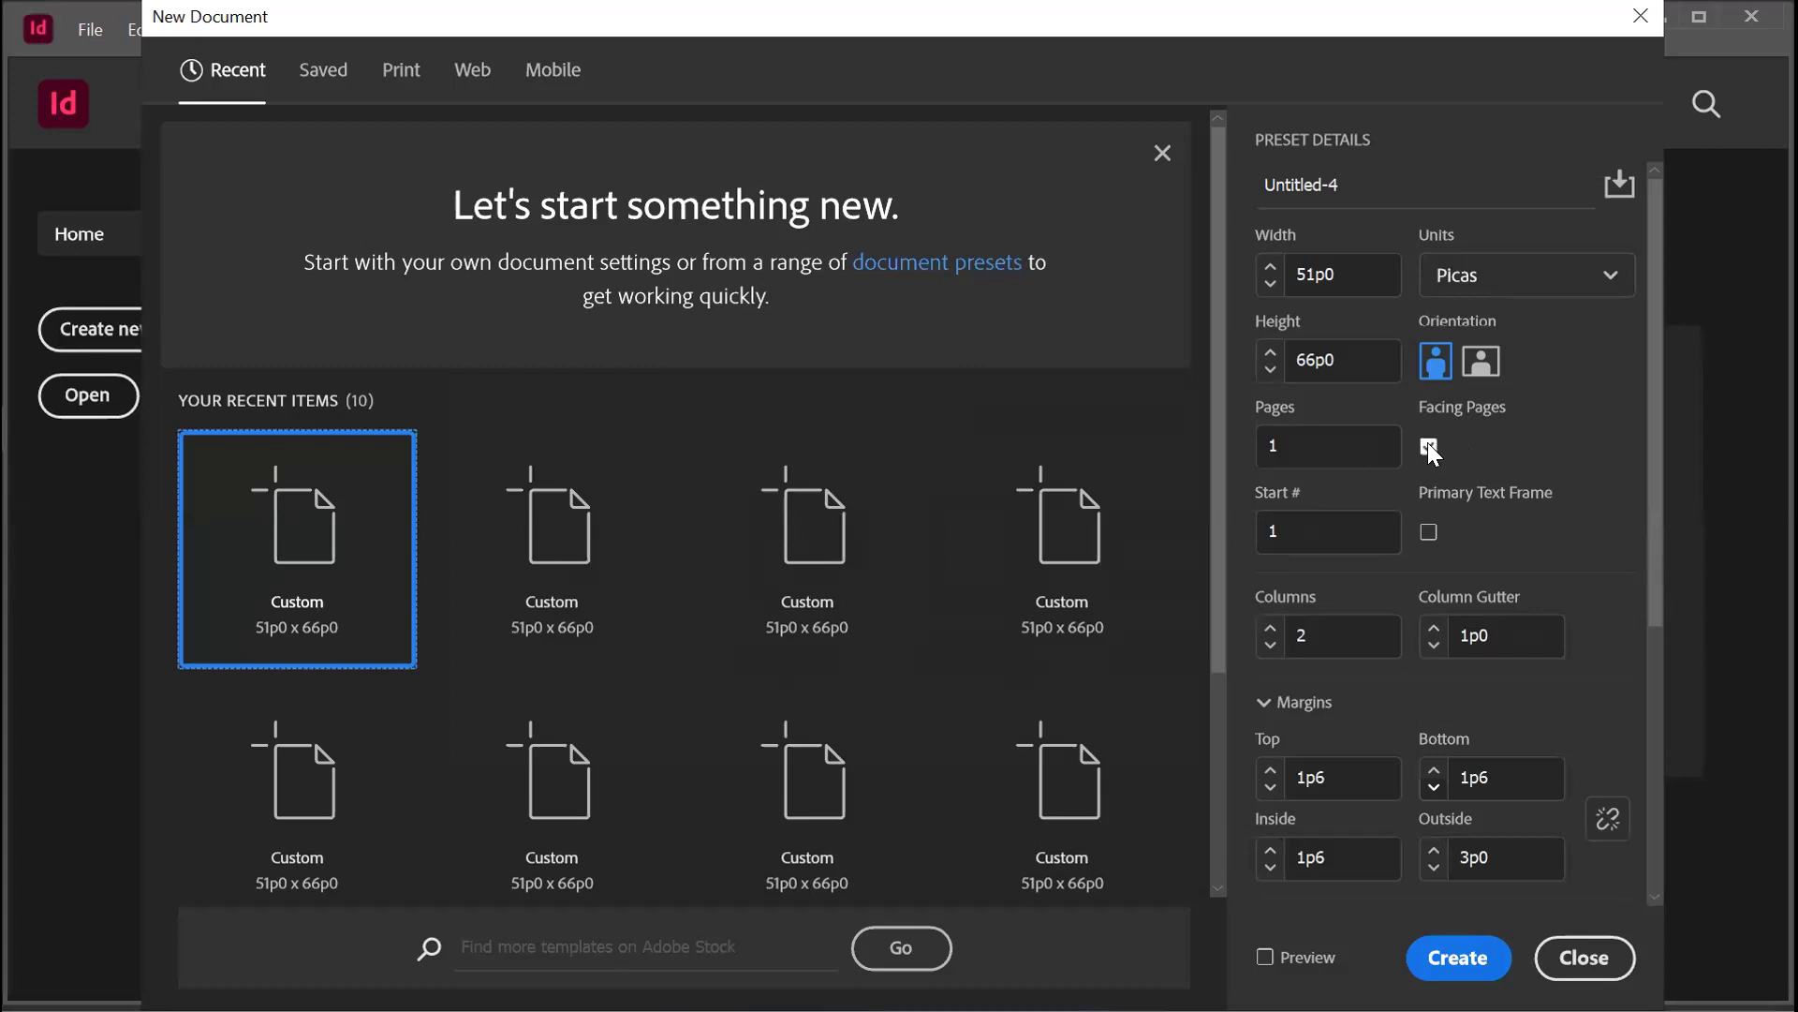
left_click(1428, 531)
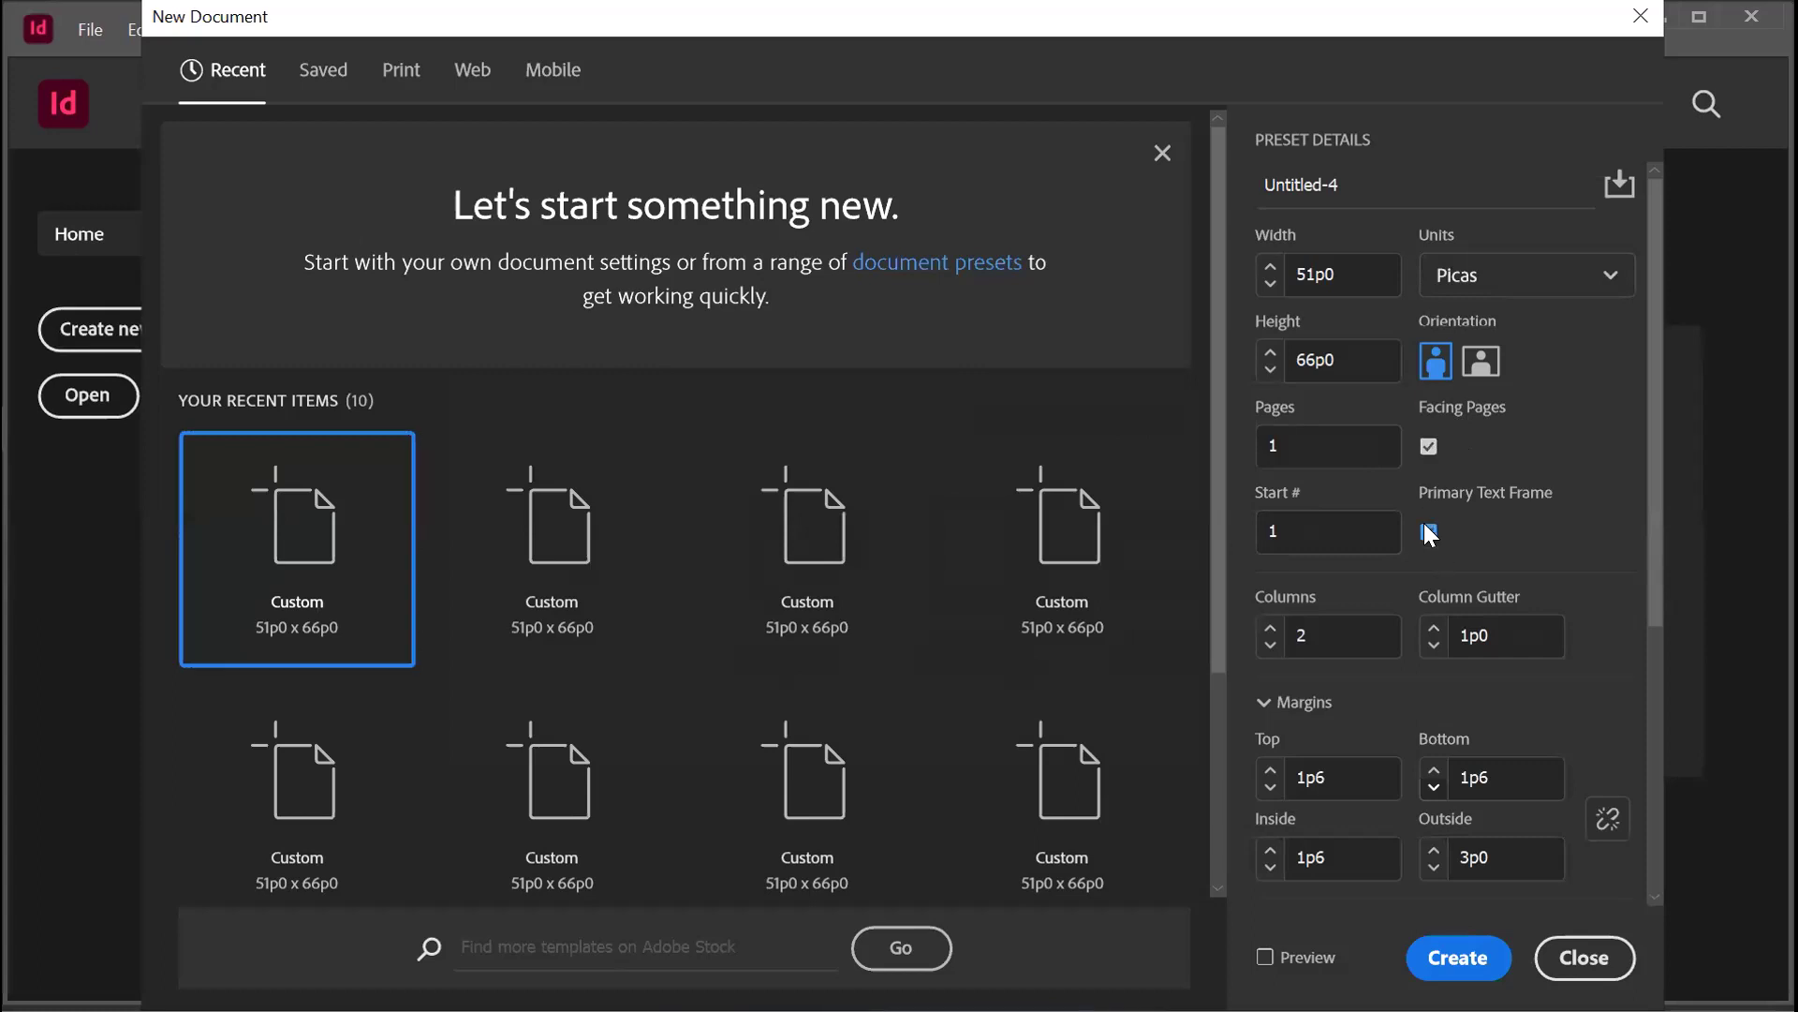
left_click(1463, 958)
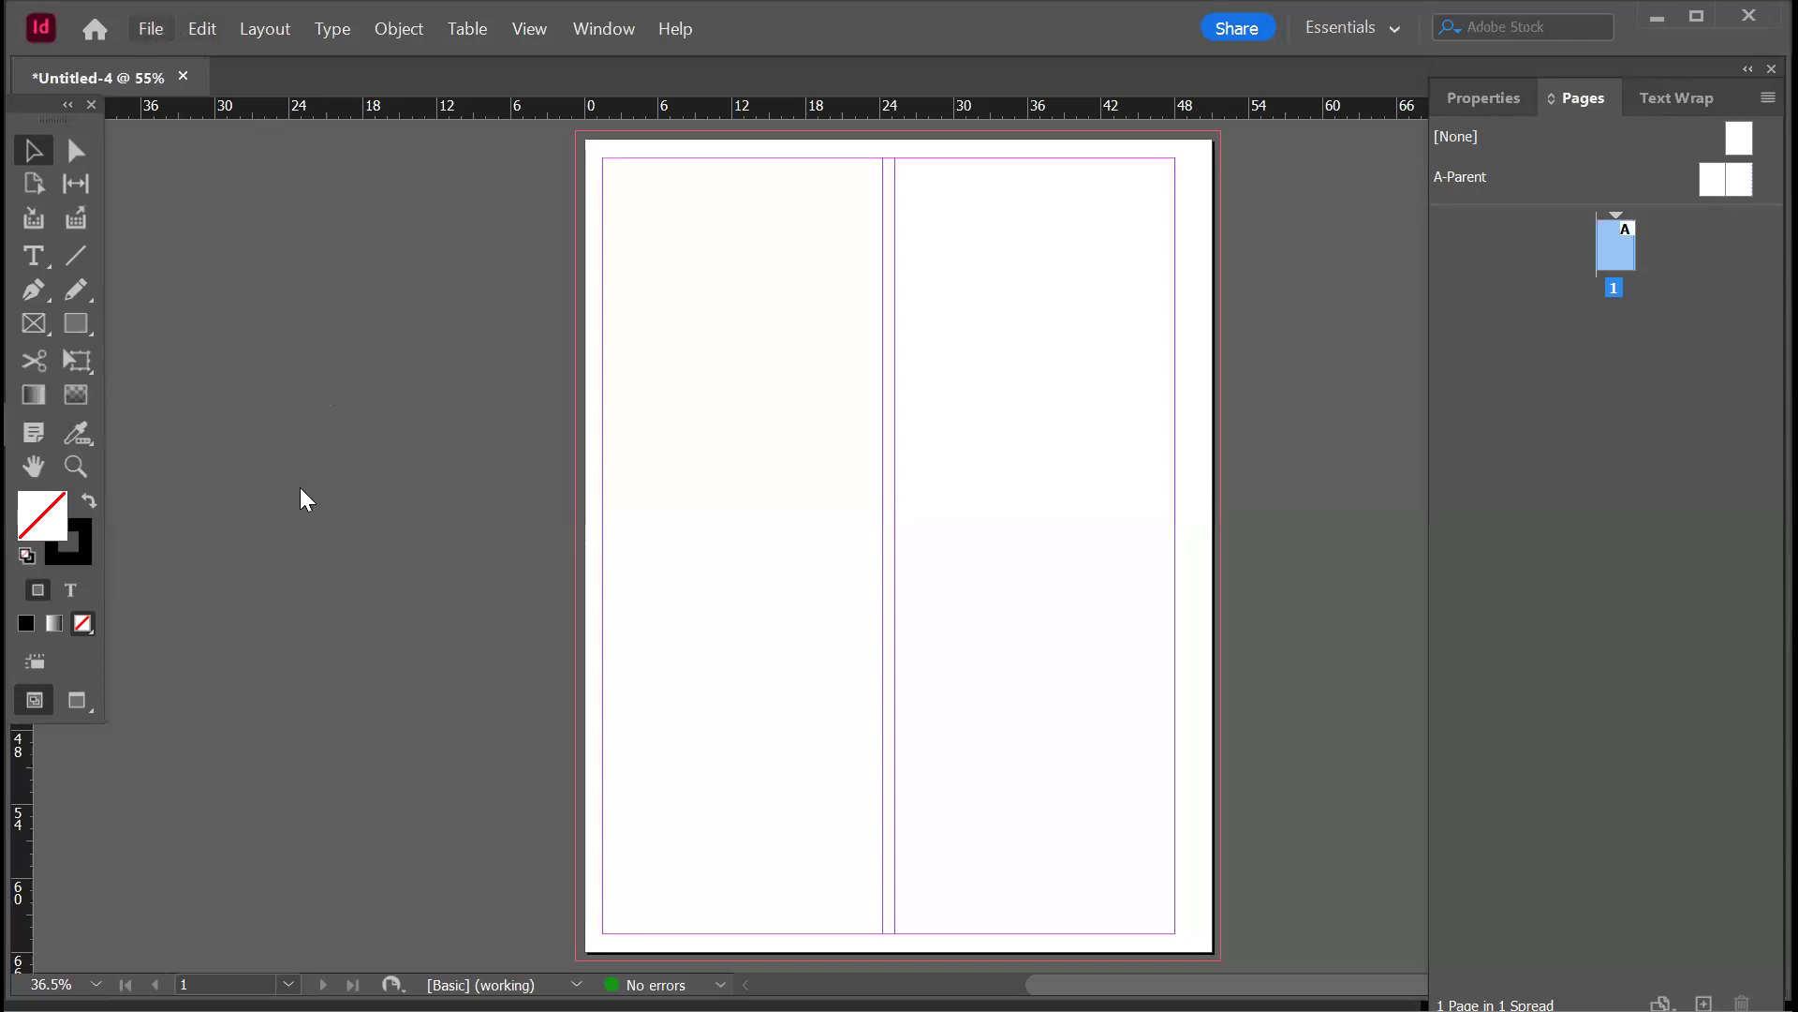
- Load the Canva MasterClass file for placing, skipping the Missing Fonts warning
key("alt+f")
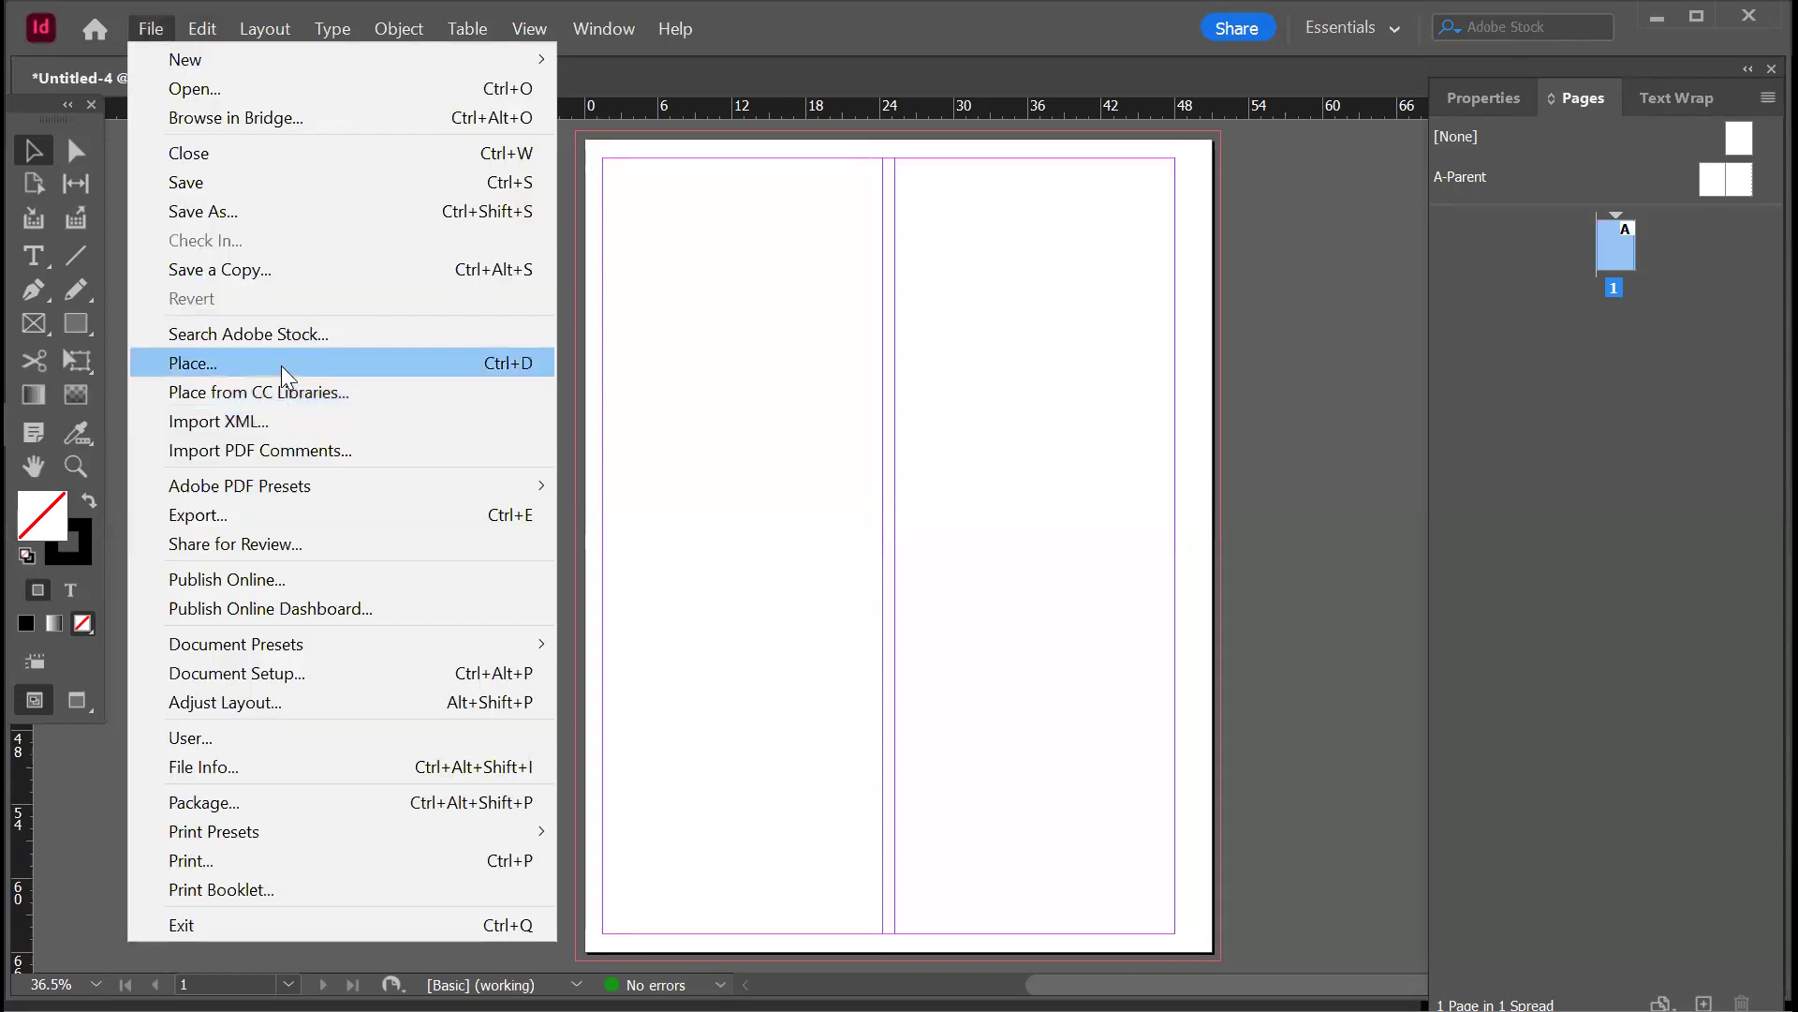
left_click(281, 365)
left_click(787, 375)
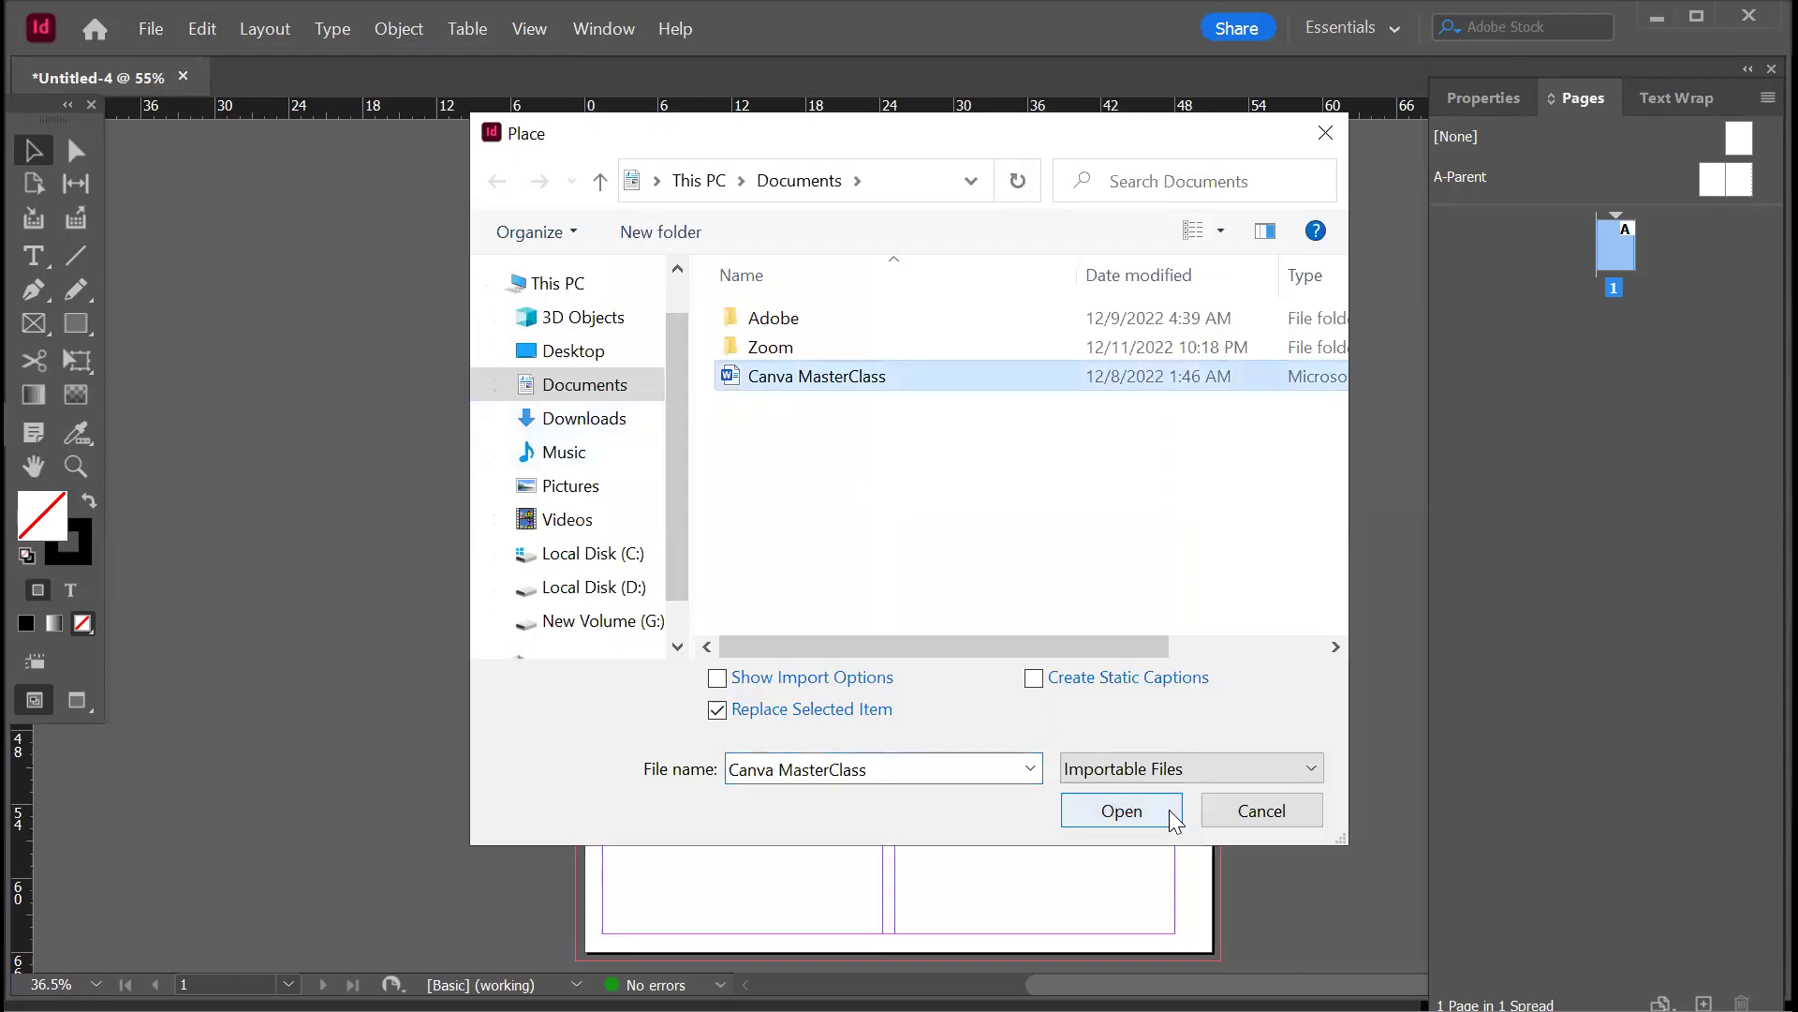
left_click(1171, 812)
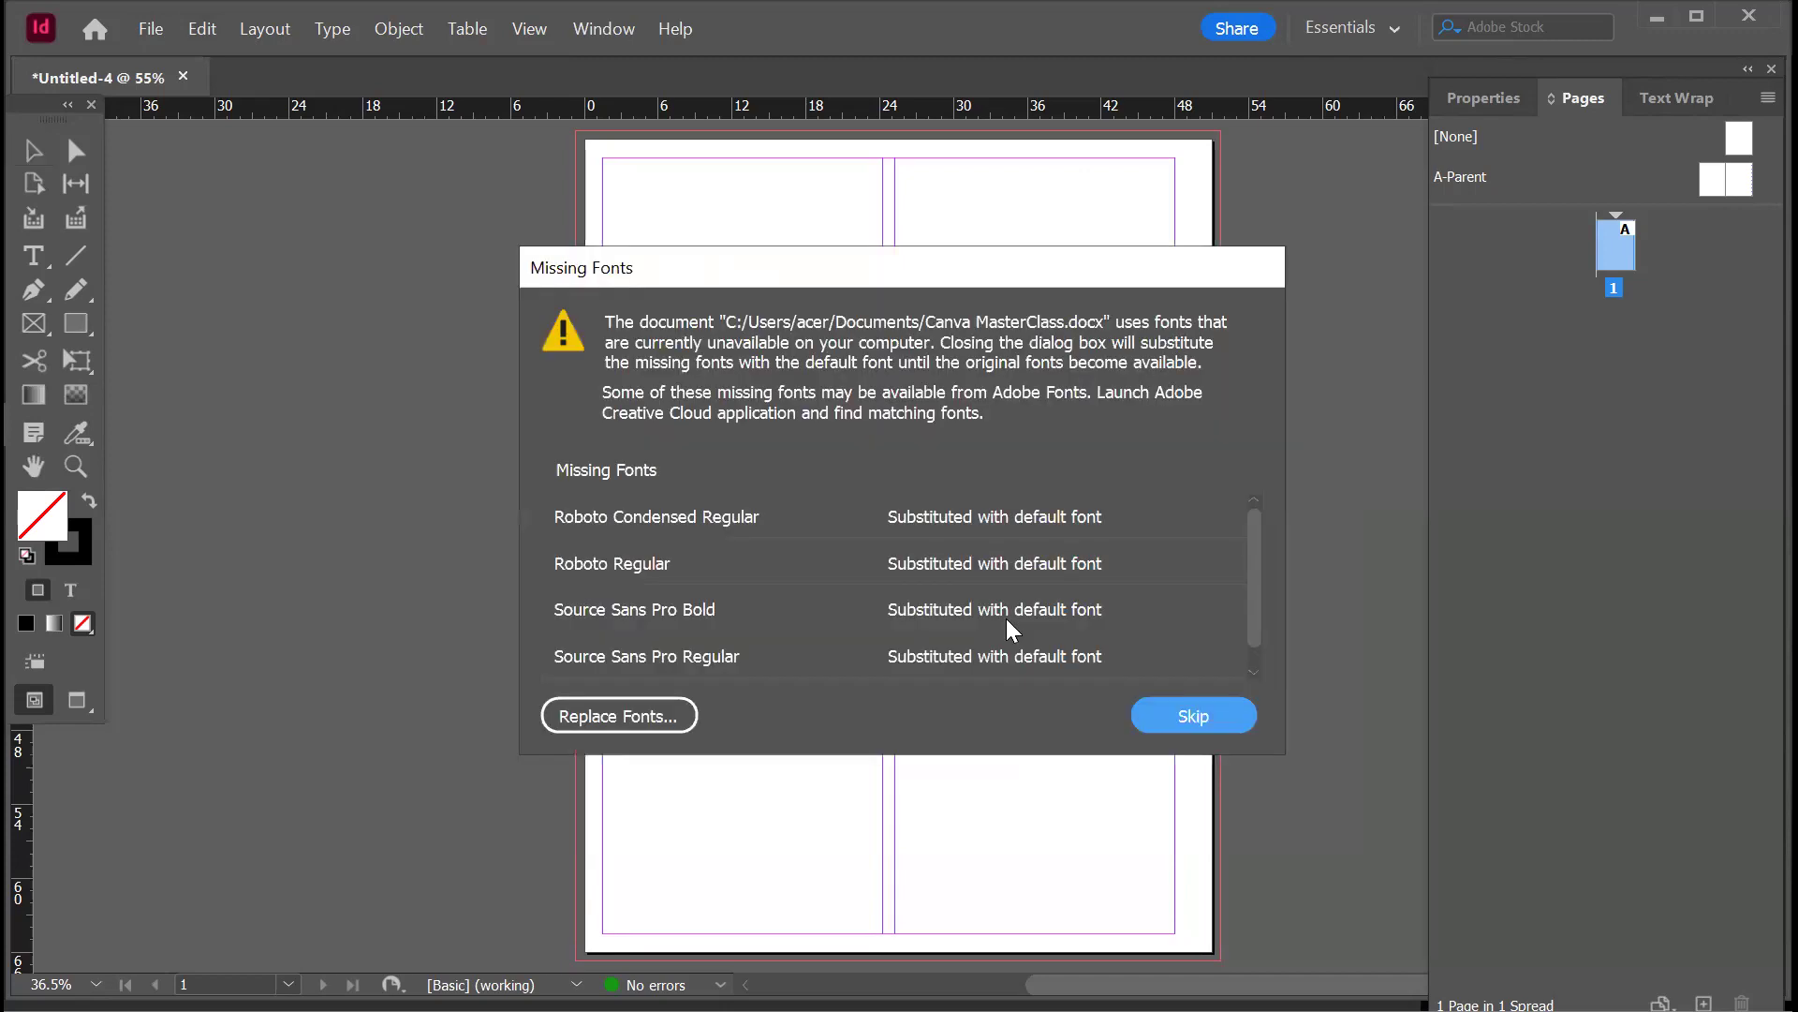
left_click(1166, 714)
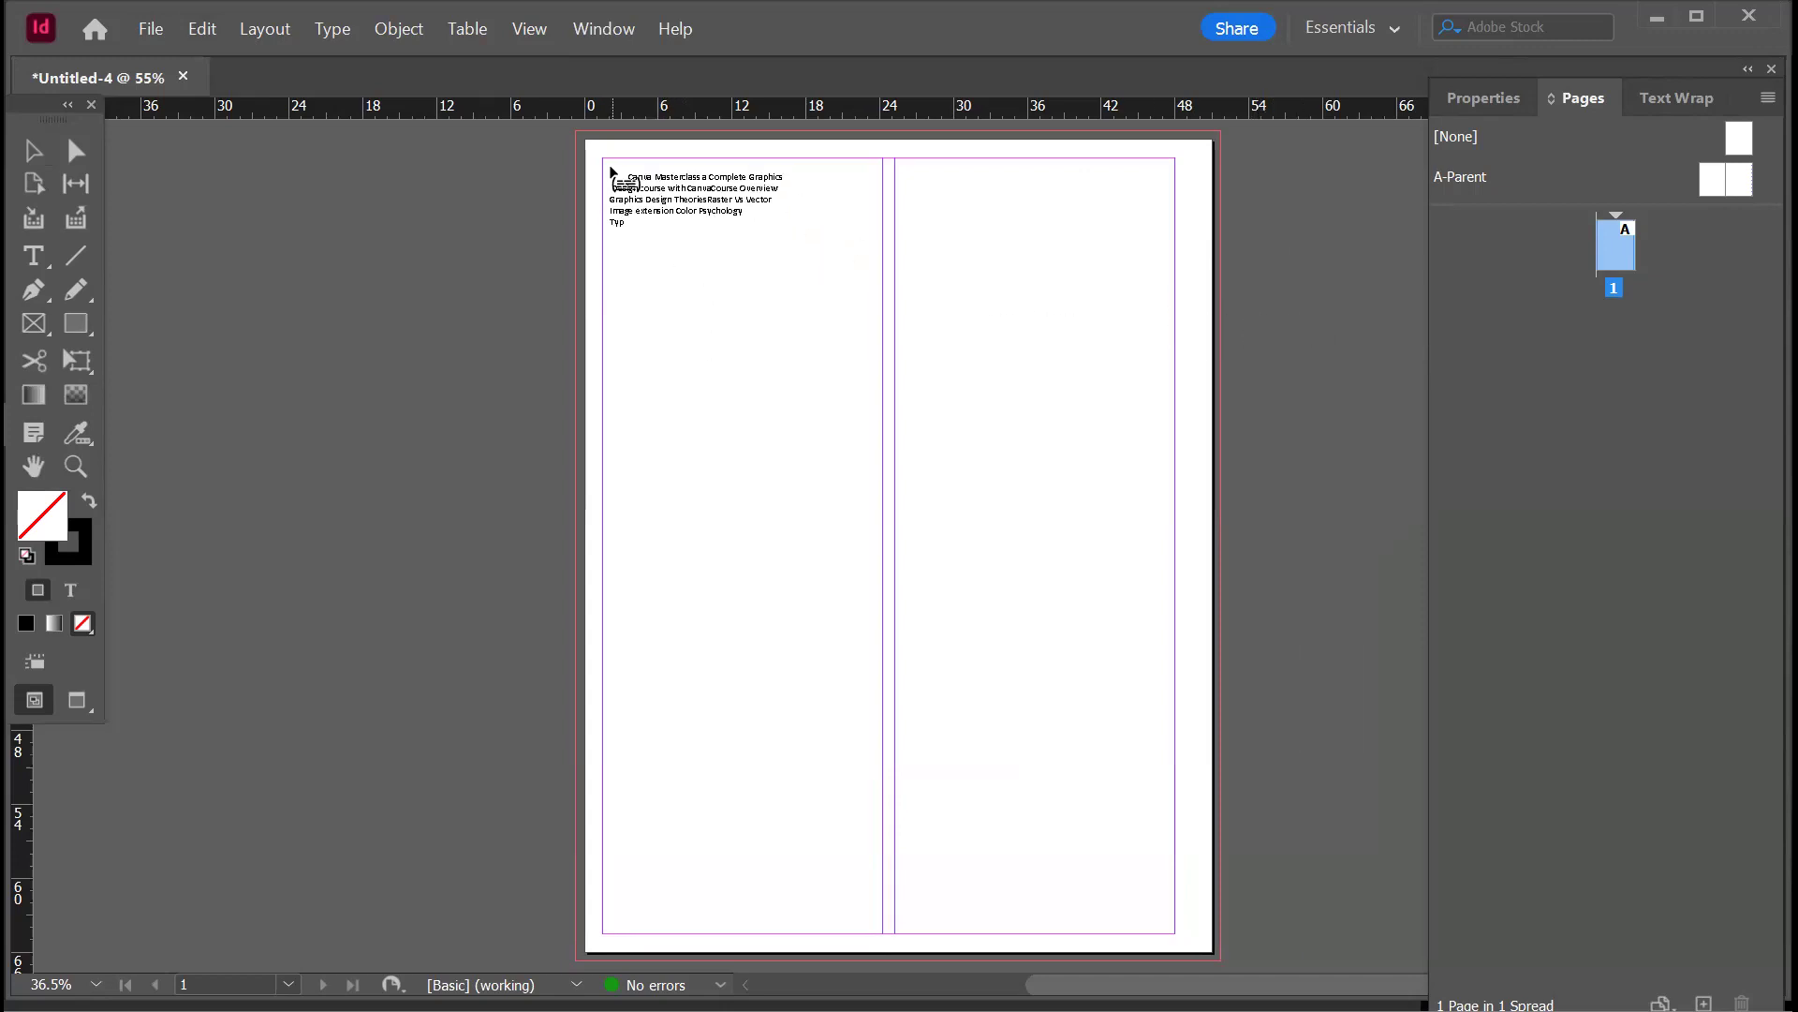
- Flow the course text in from the page's top-left margin and review the pages
left_click(611, 172)
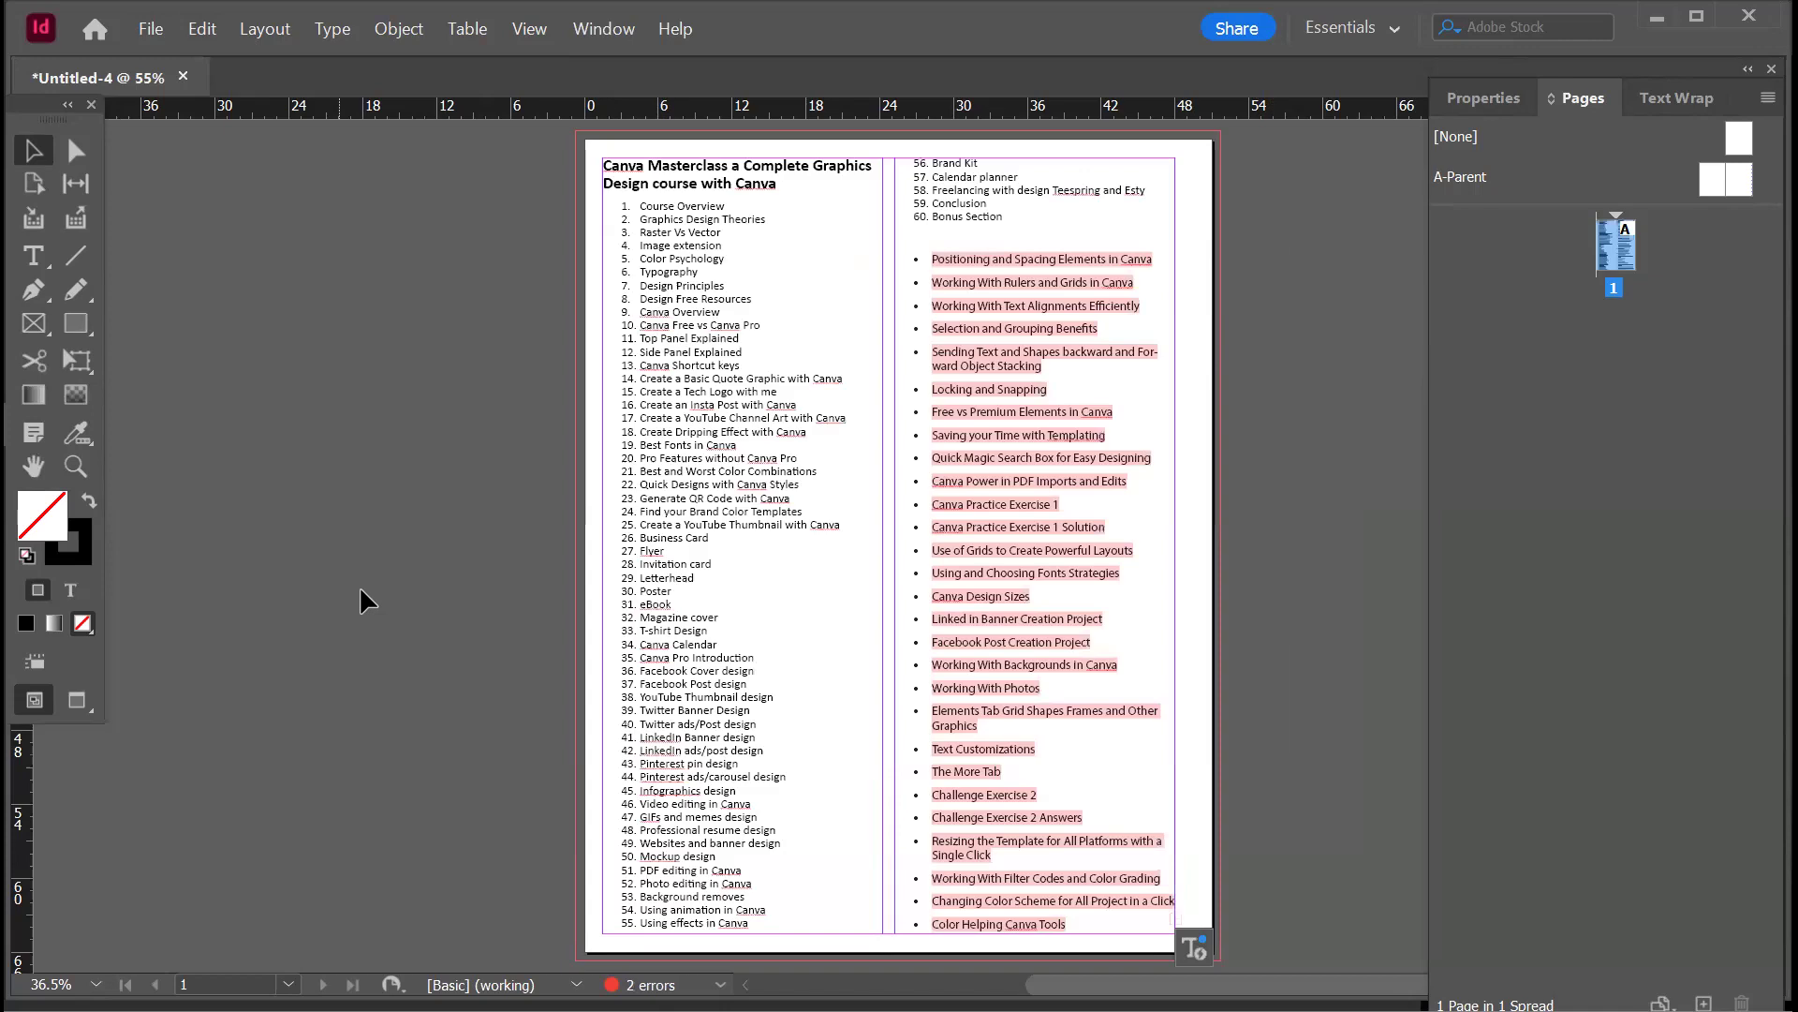
scroll(358, 587, "down", 2)
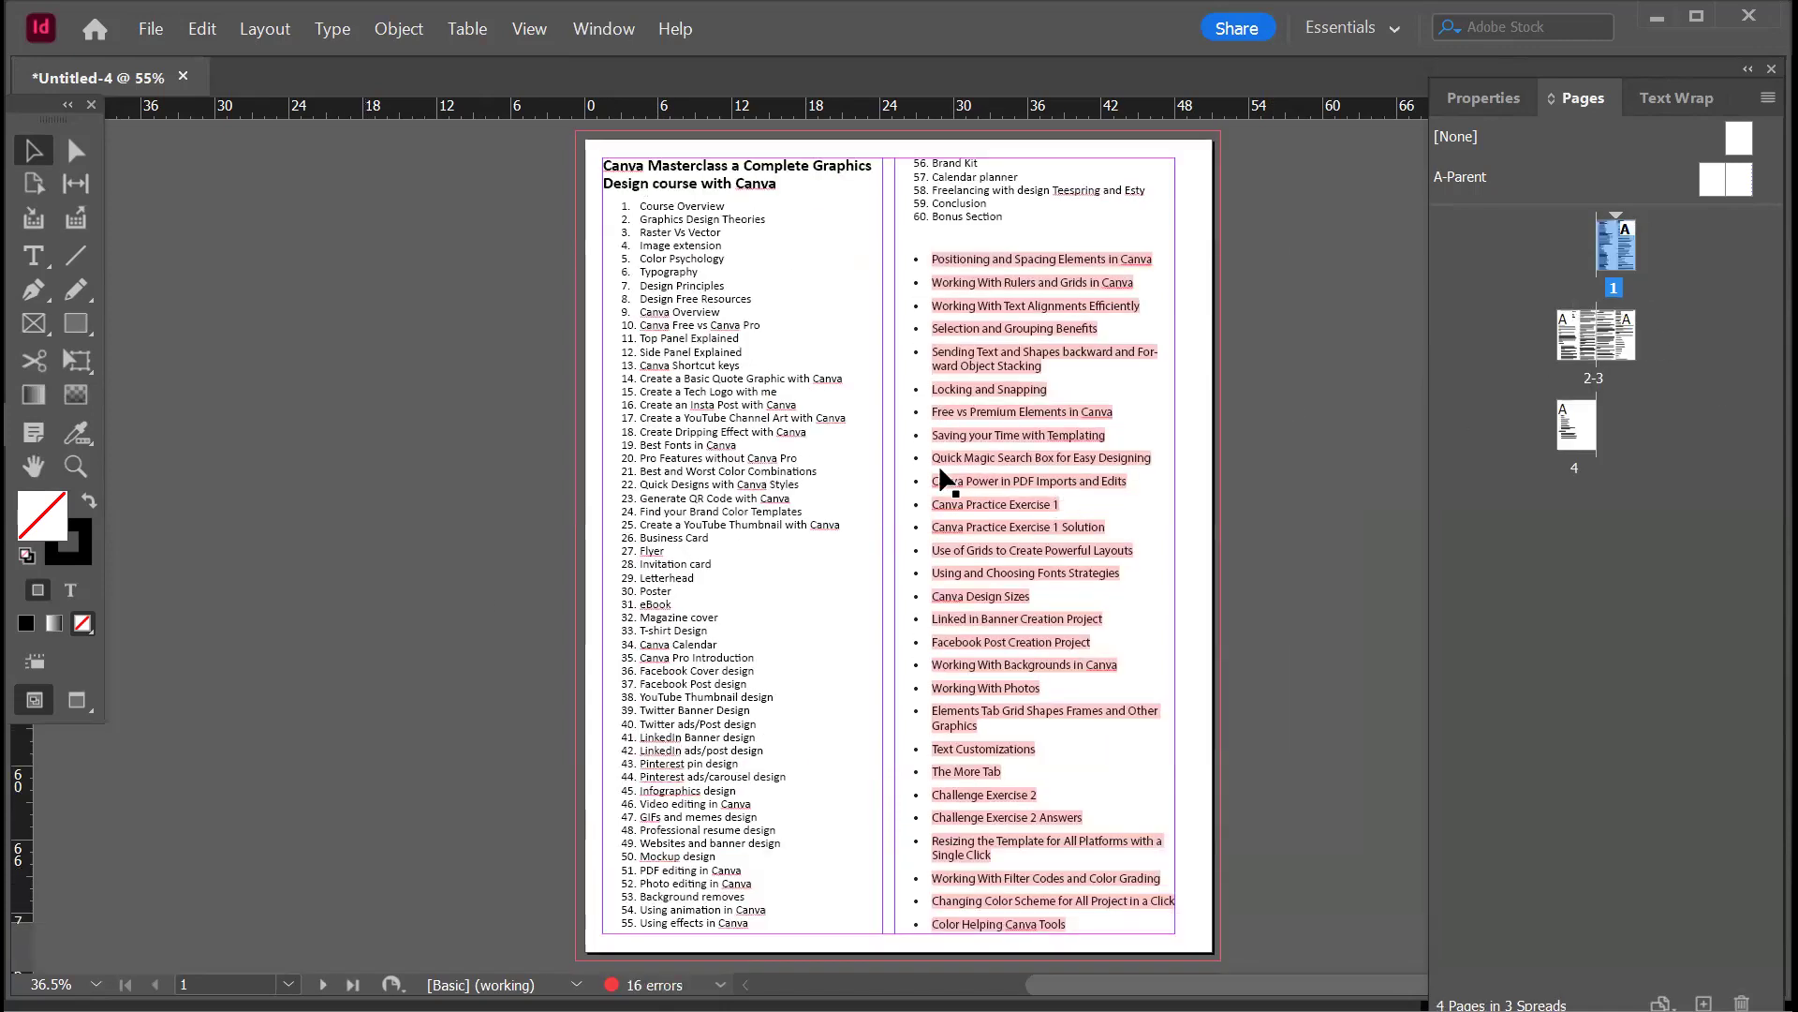
scroll(913, 487, "down", 5)
scroll(915, 496, "down", 6)
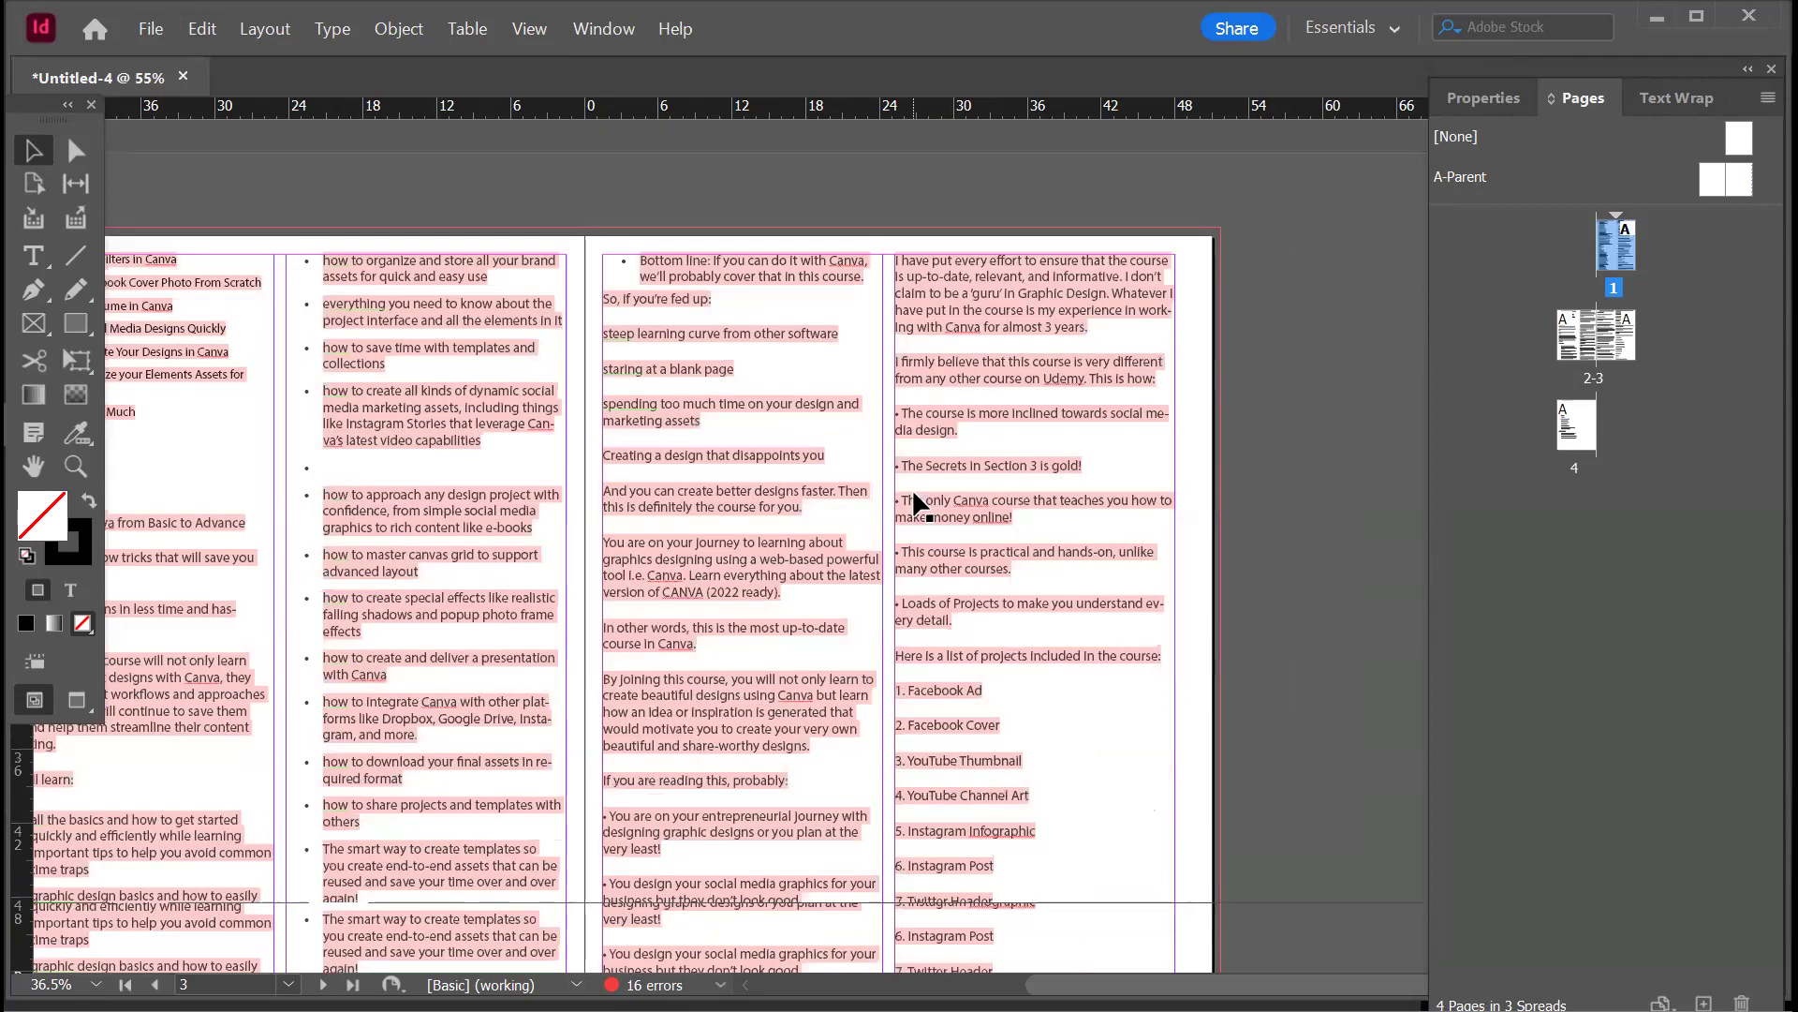
scroll(915, 497, "down", 6)
scroll(918, 504, "up", 3)
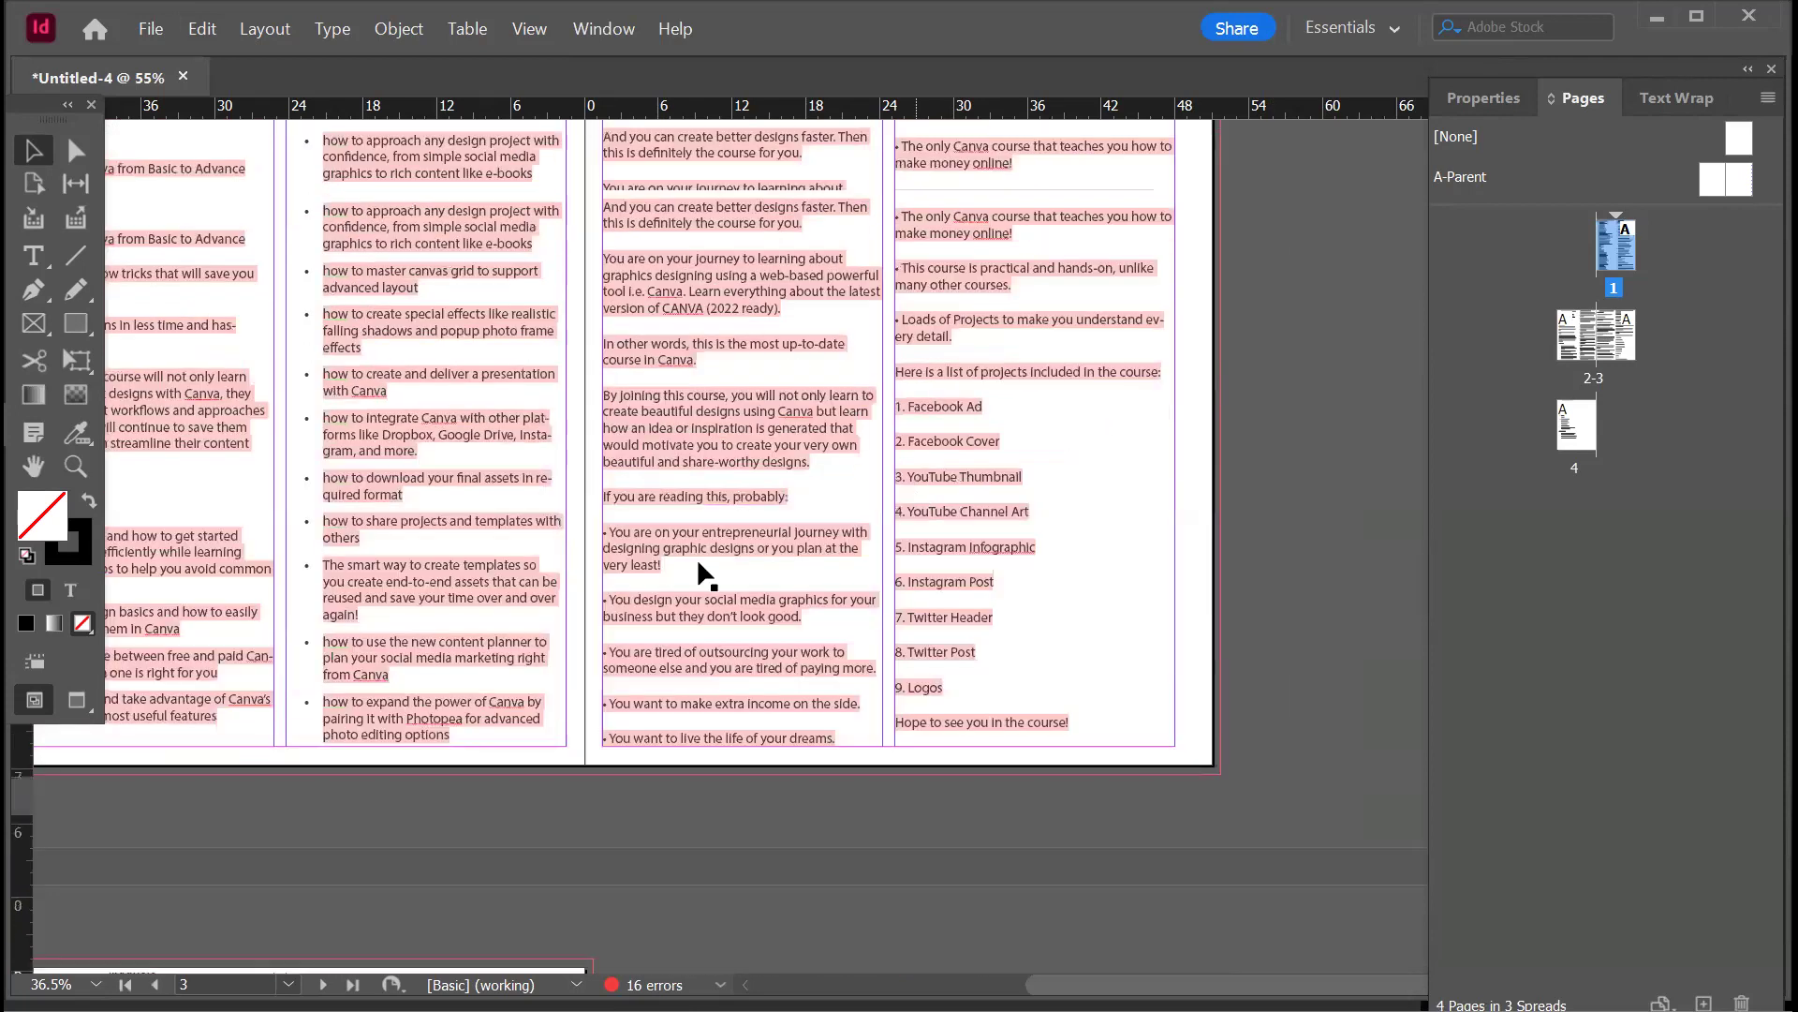
scroll(697, 558, "up", 3)
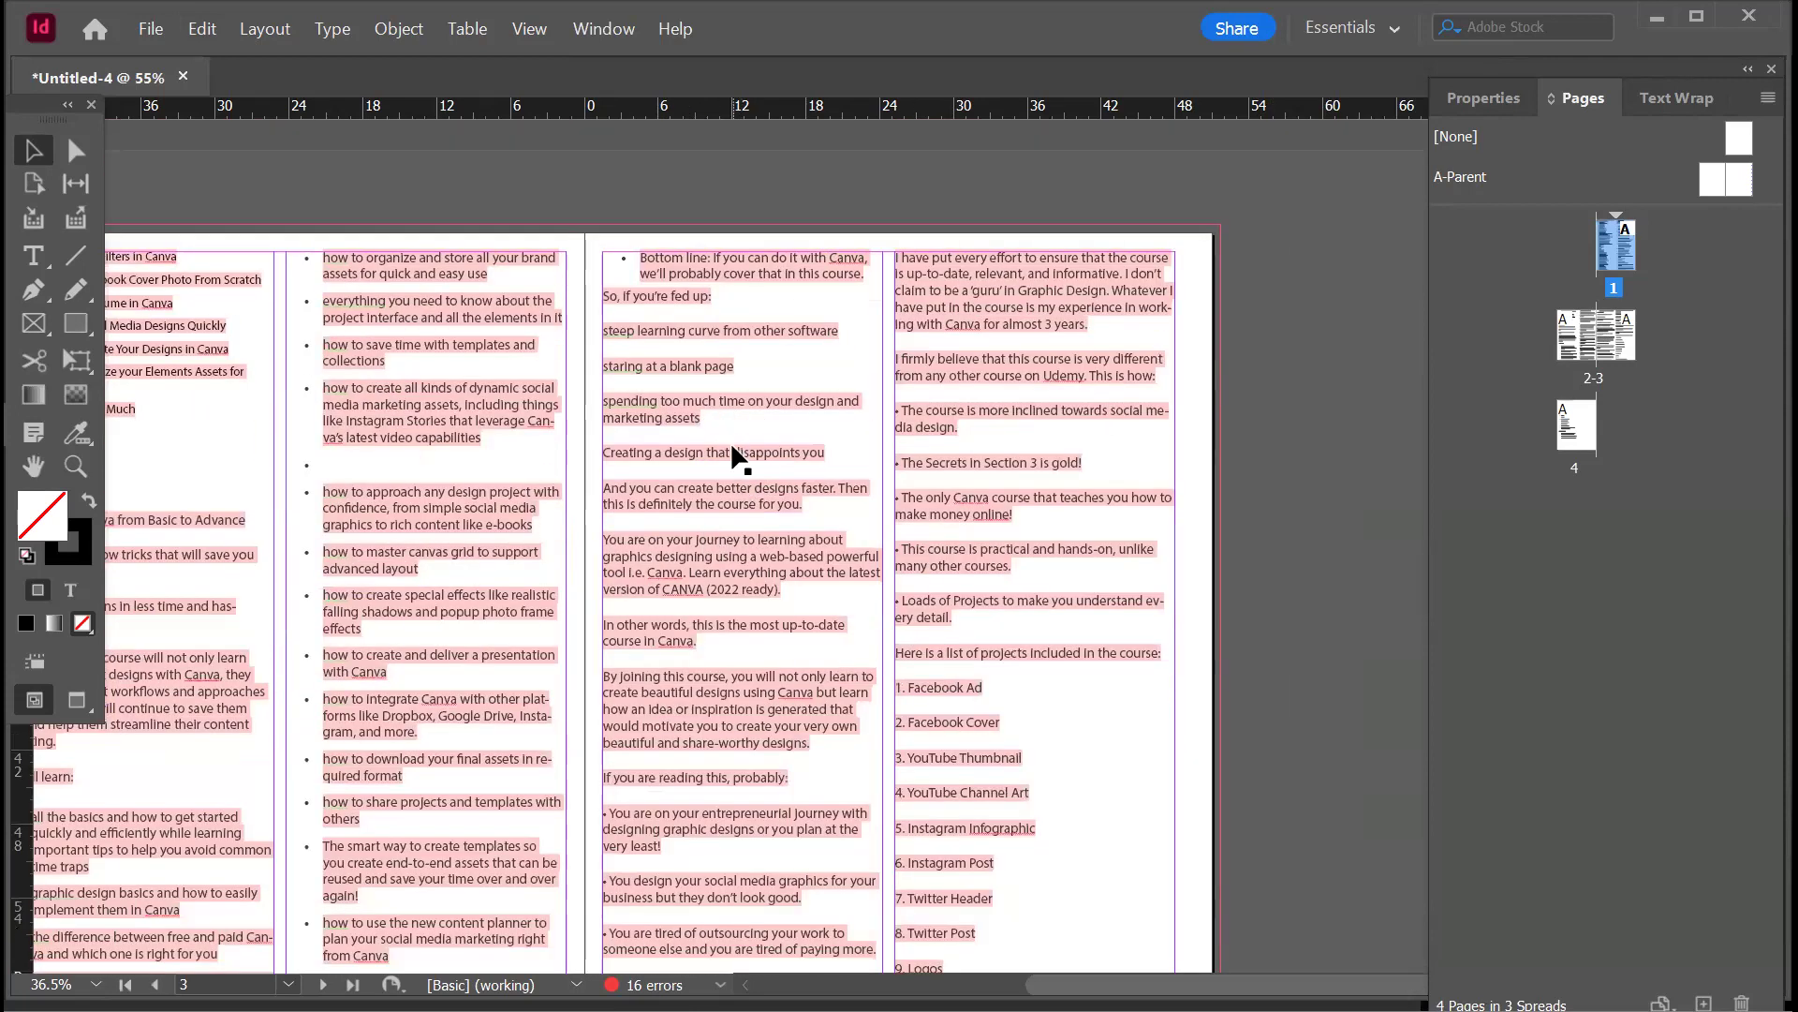
scroll(773, 596, "up", 3)
scroll(770, 611, "up", 4)
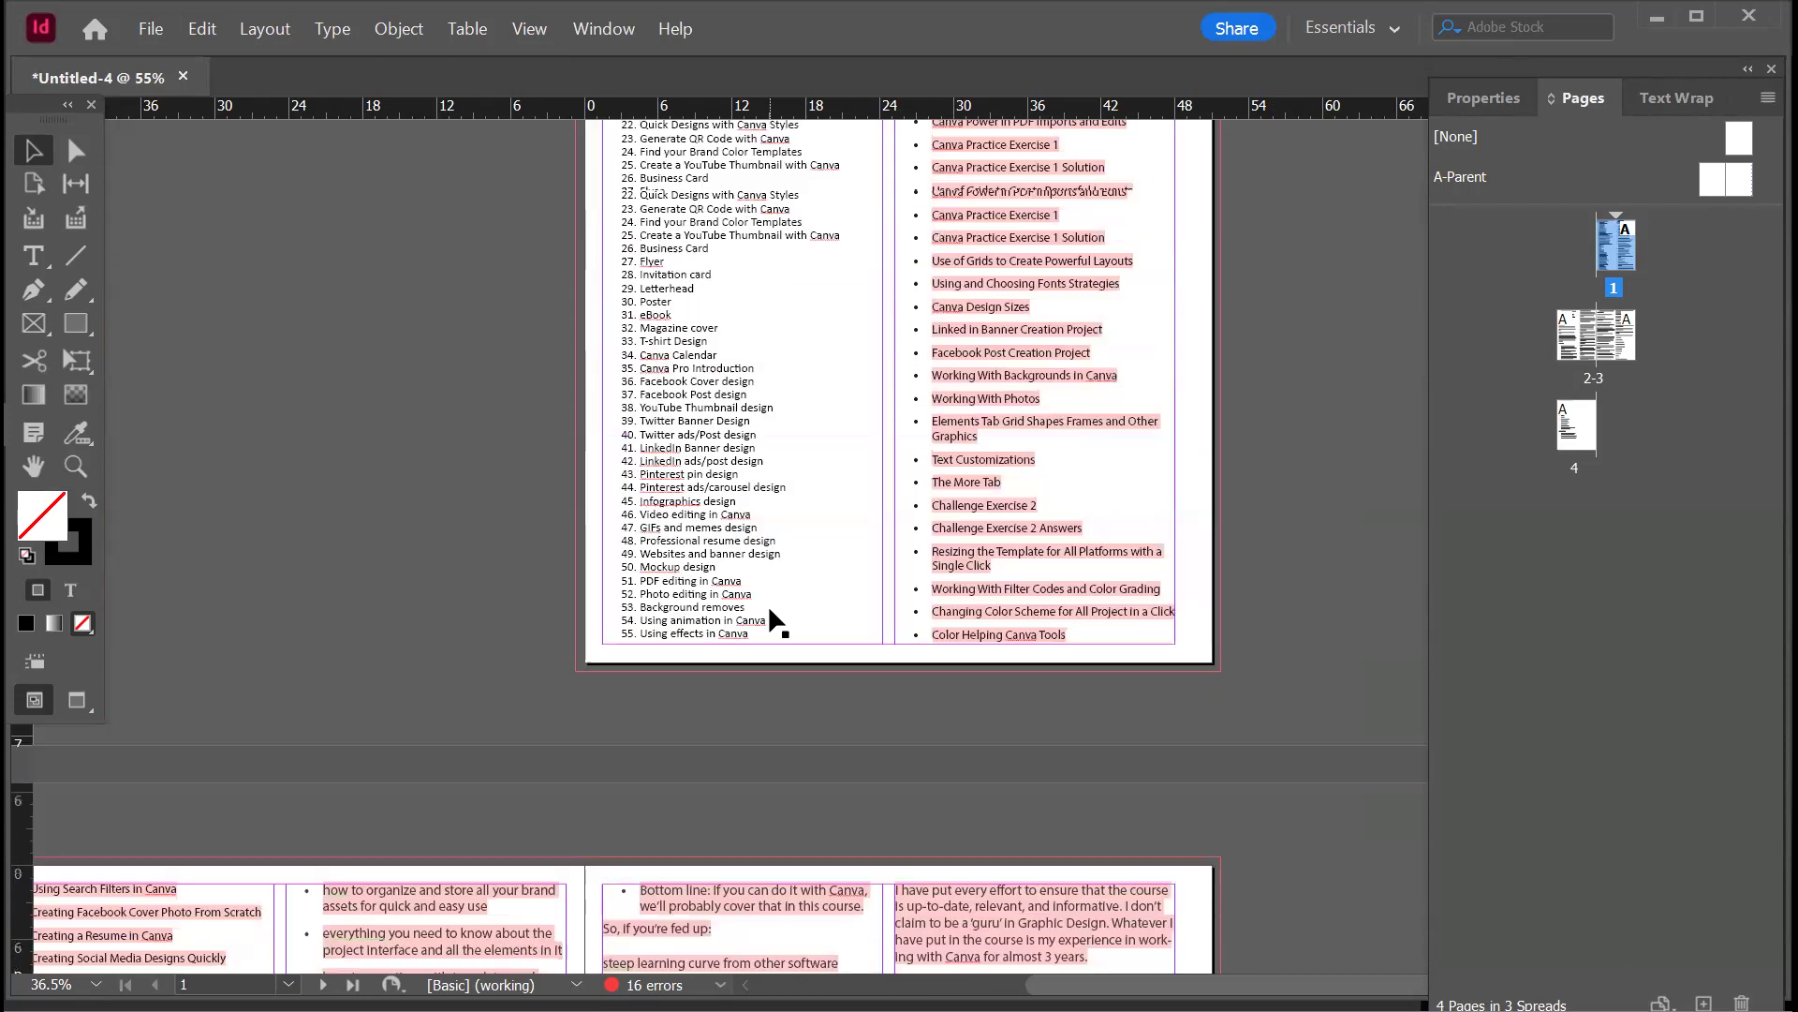
scroll(770, 611, "up", 3)
scroll(860, 480, "up", 1)
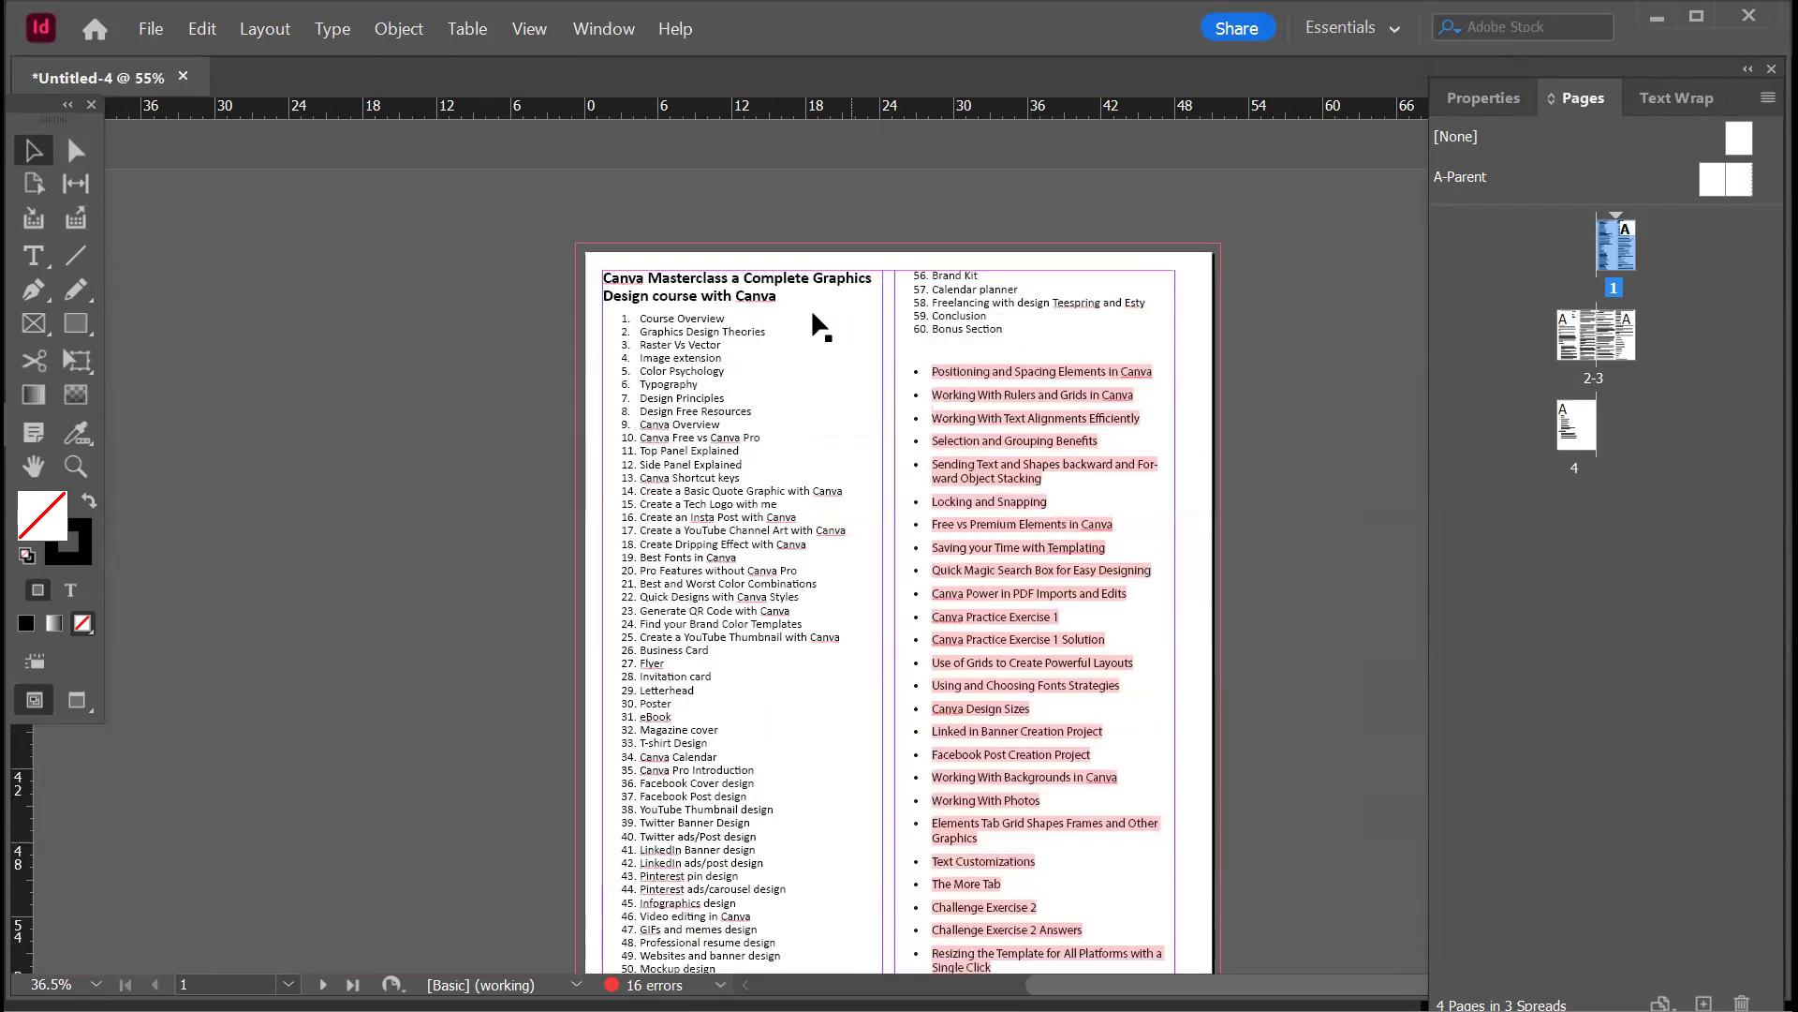
scroll(1023, 644, "down", 3)
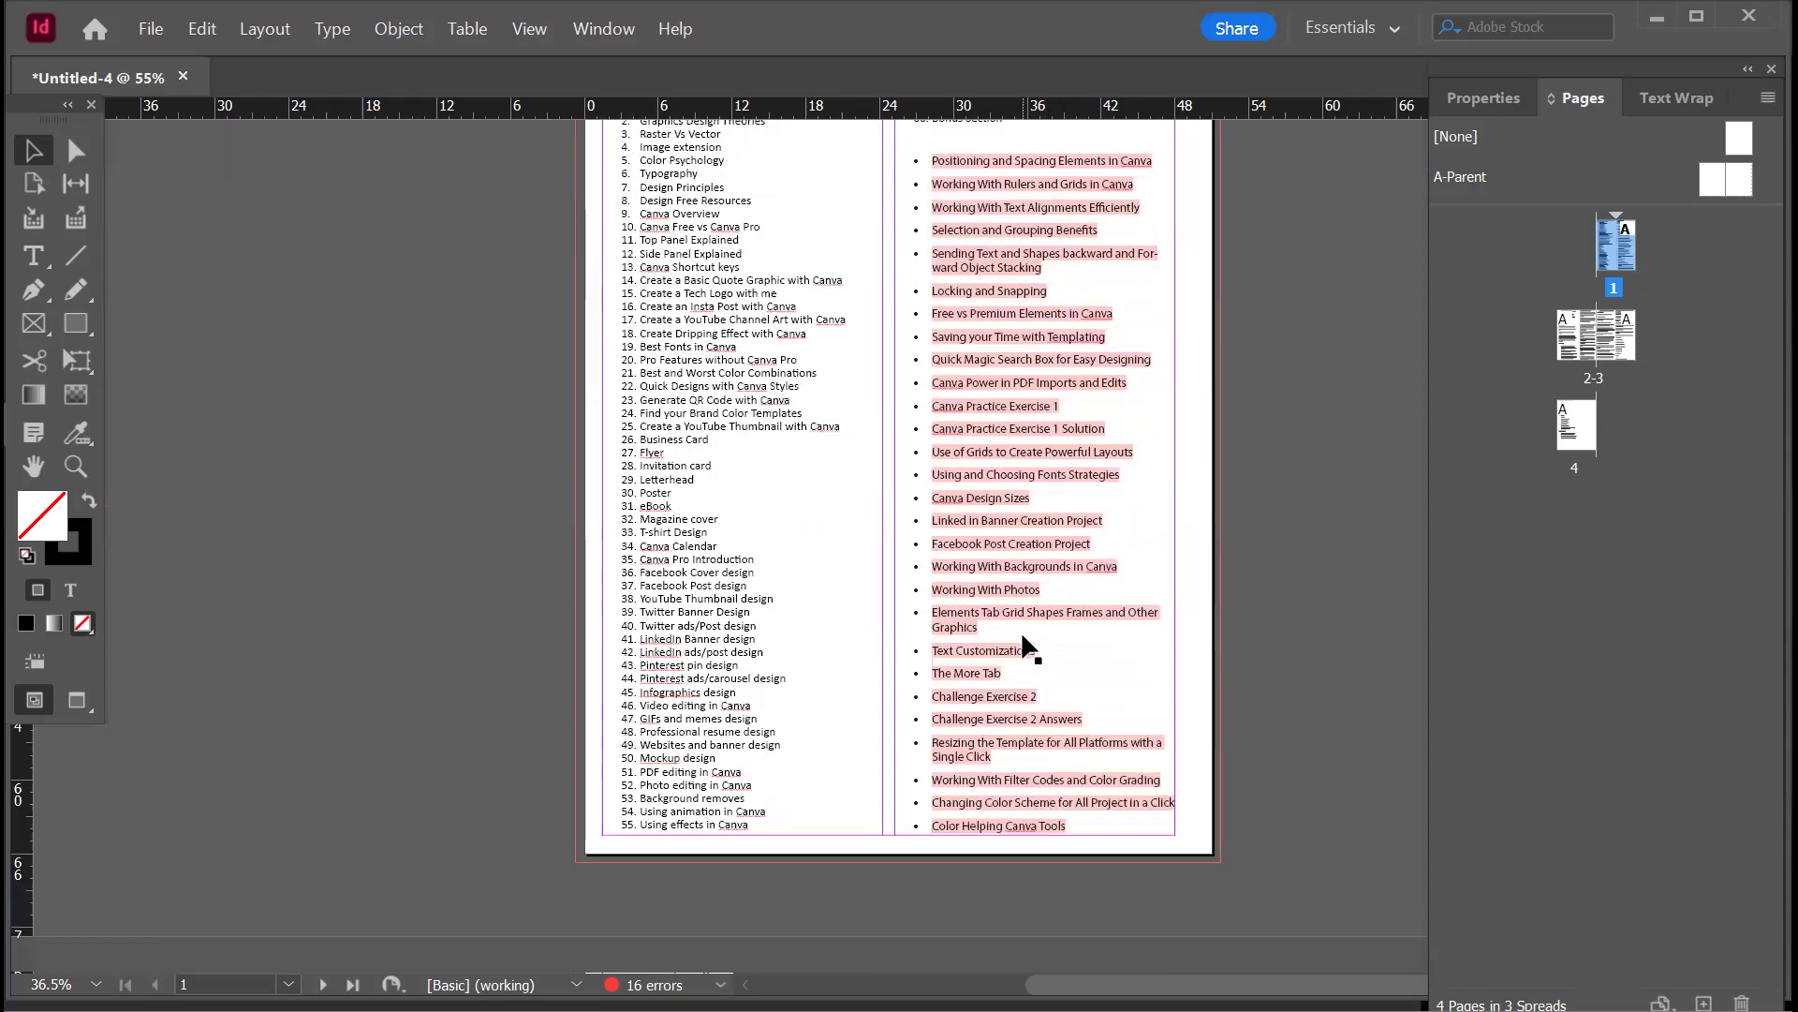
scroll(1023, 644, "down", 3)
scroll(1023, 643, "down", 5)
scroll(1023, 643, "down", 5)
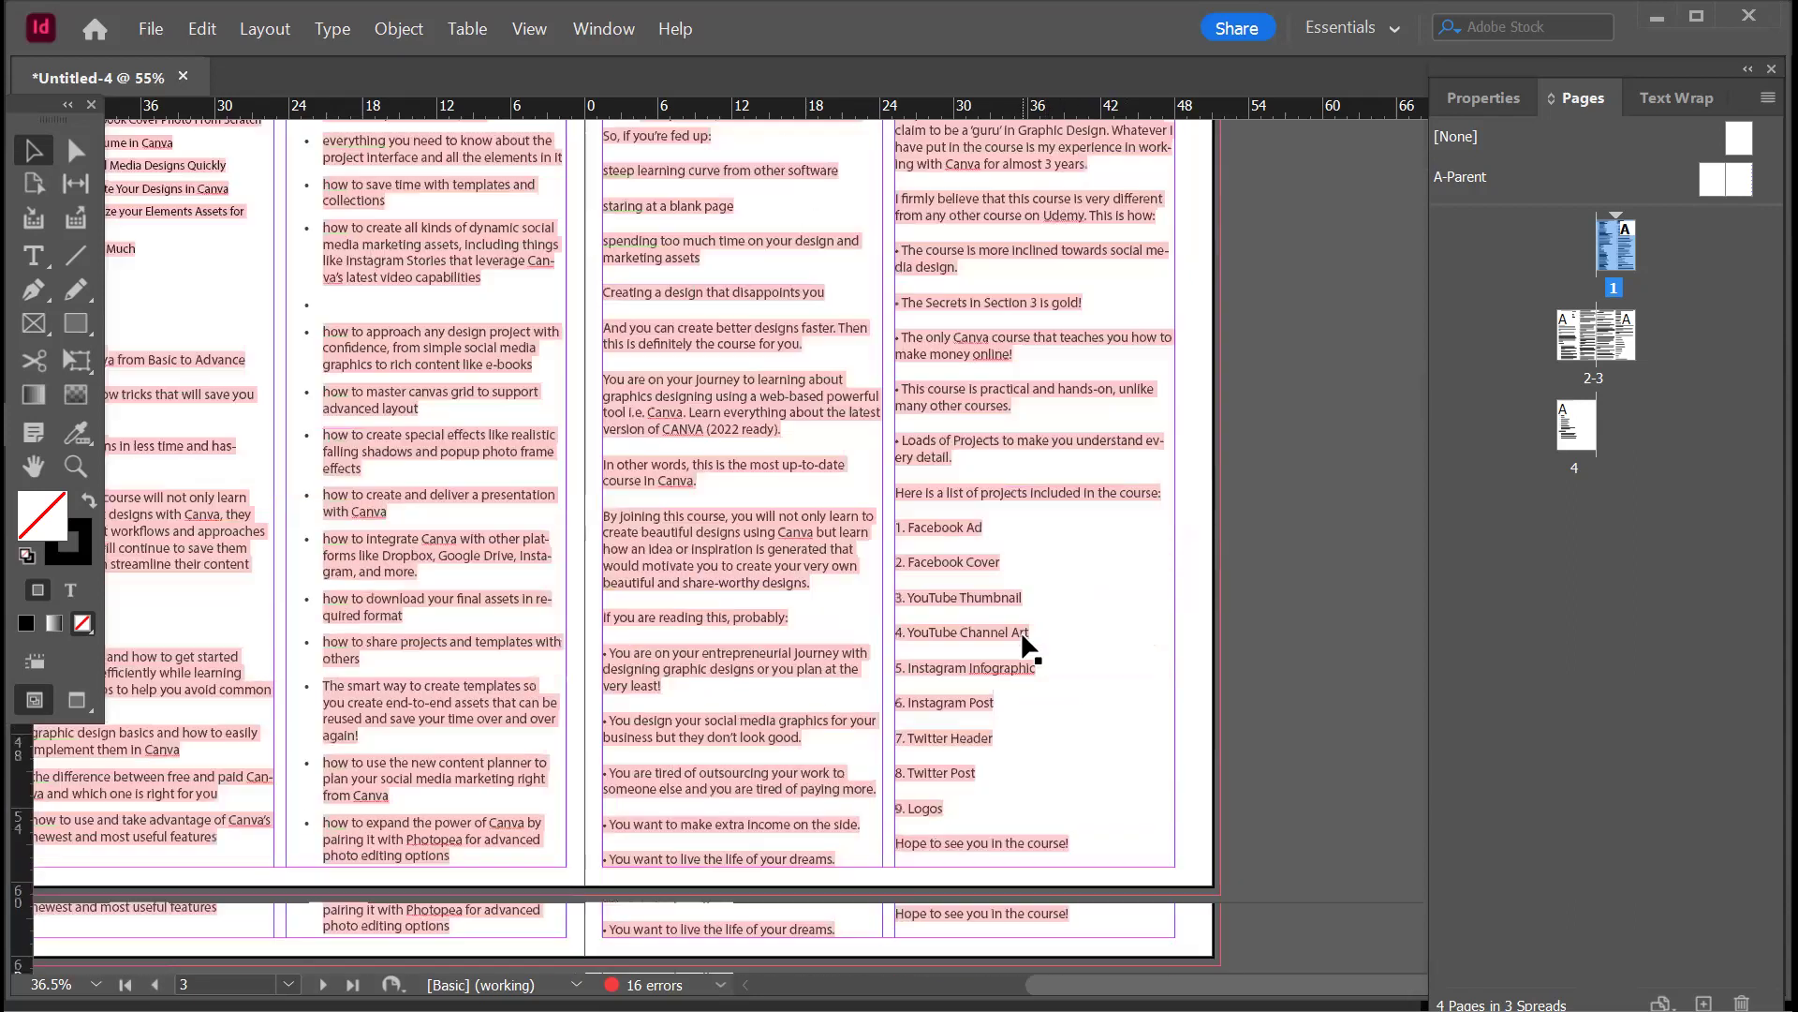
scroll(1022, 644, "down", 8)
scroll(1023, 644, "down", 3)
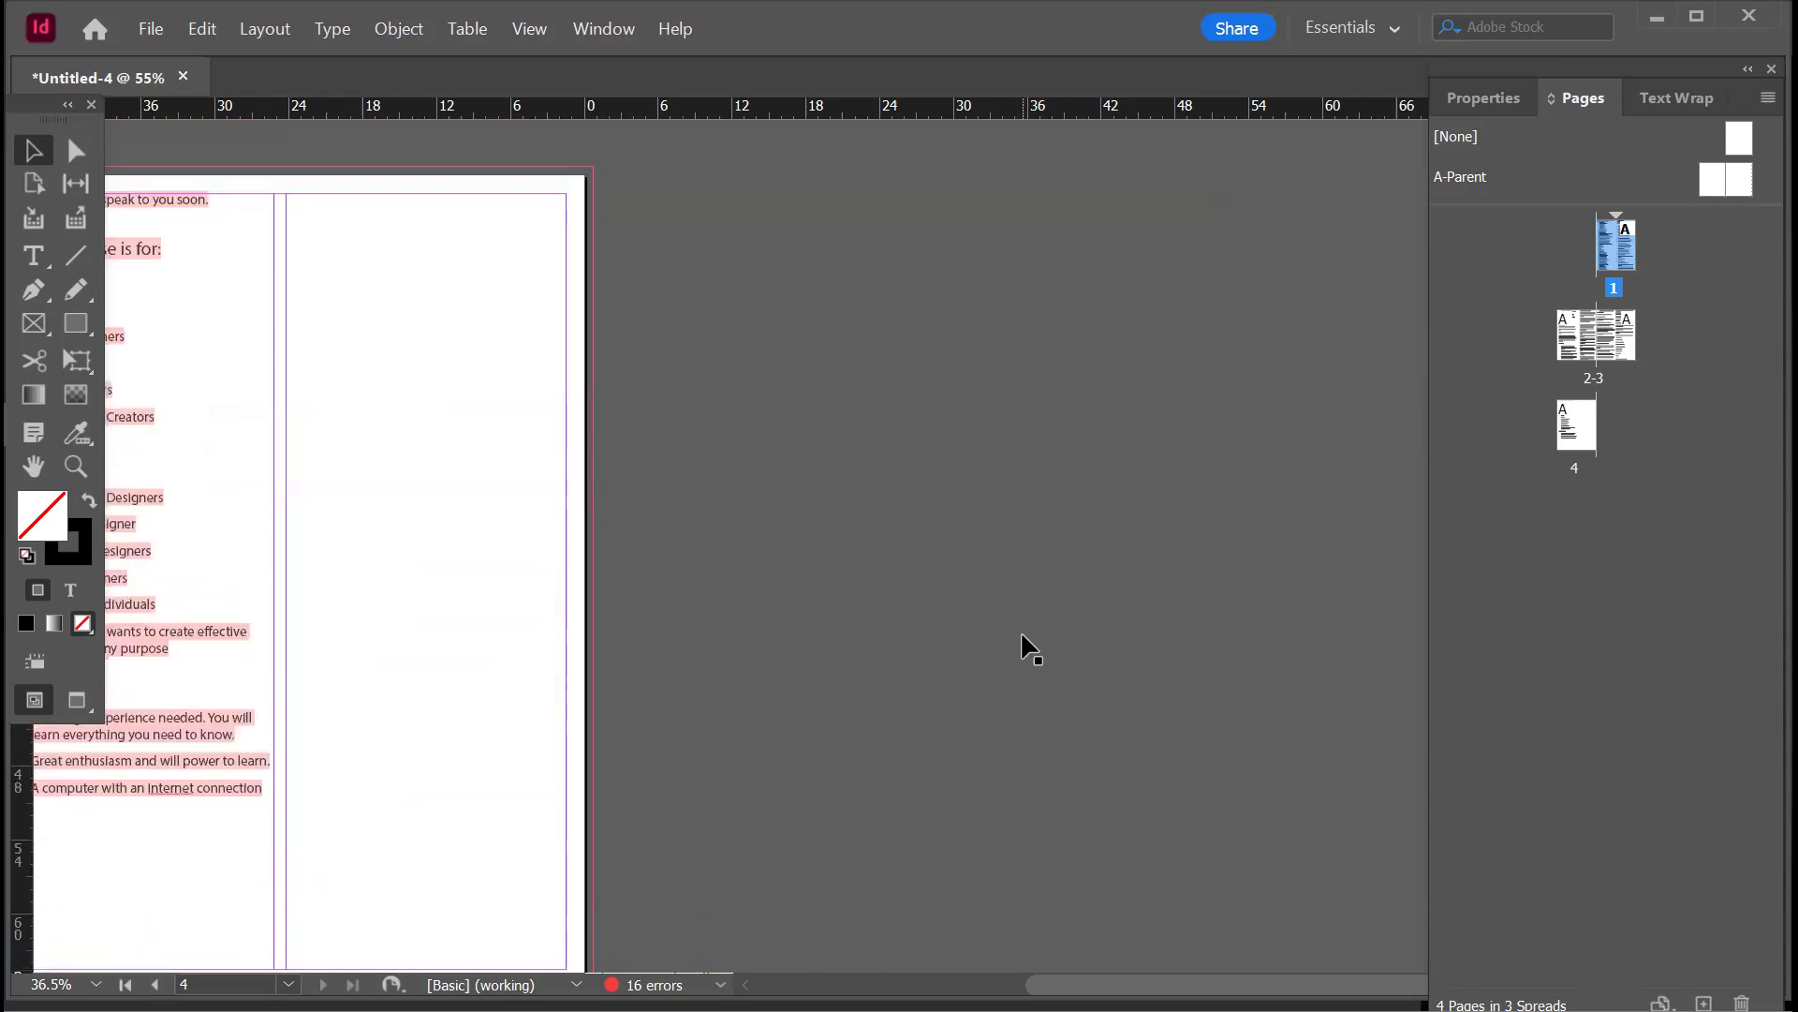
scroll(1023, 643, "up", 4)
scroll(1023, 644, "up", 2)
scroll(1030, 646, "up", 3)
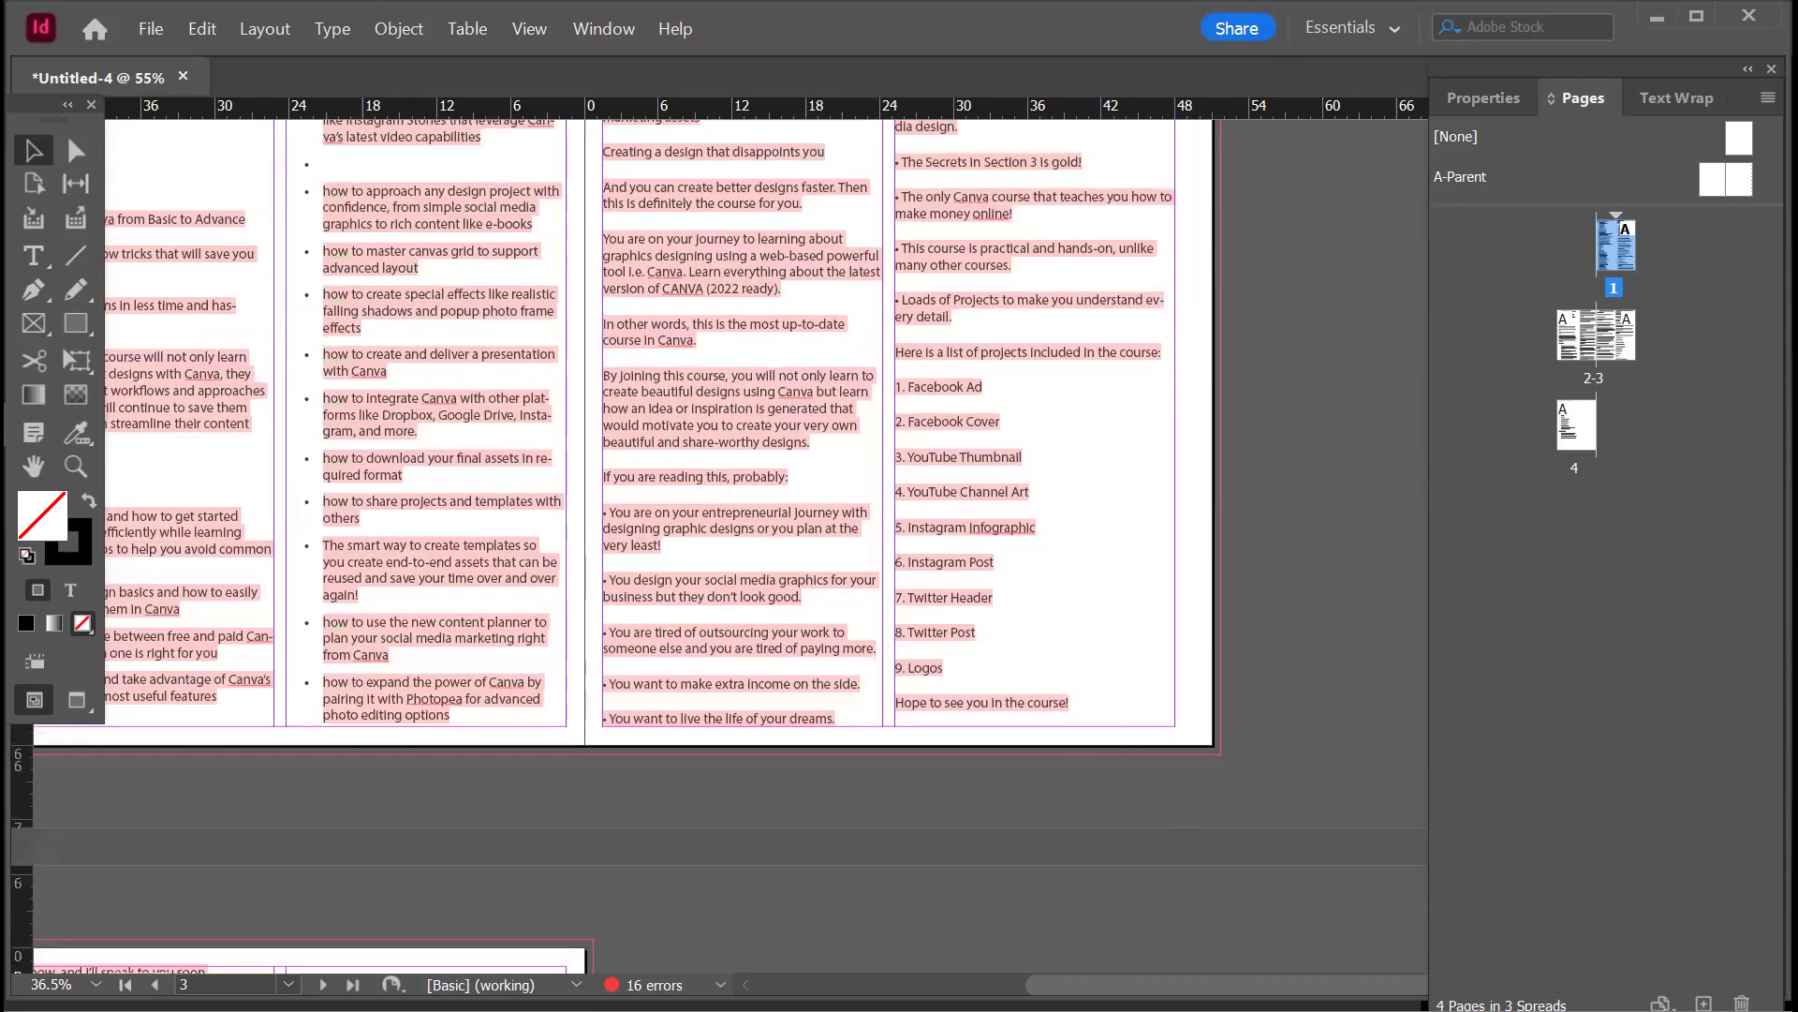
scroll(749, 459, "up", 2)
scroll(749, 459, "up", 10)
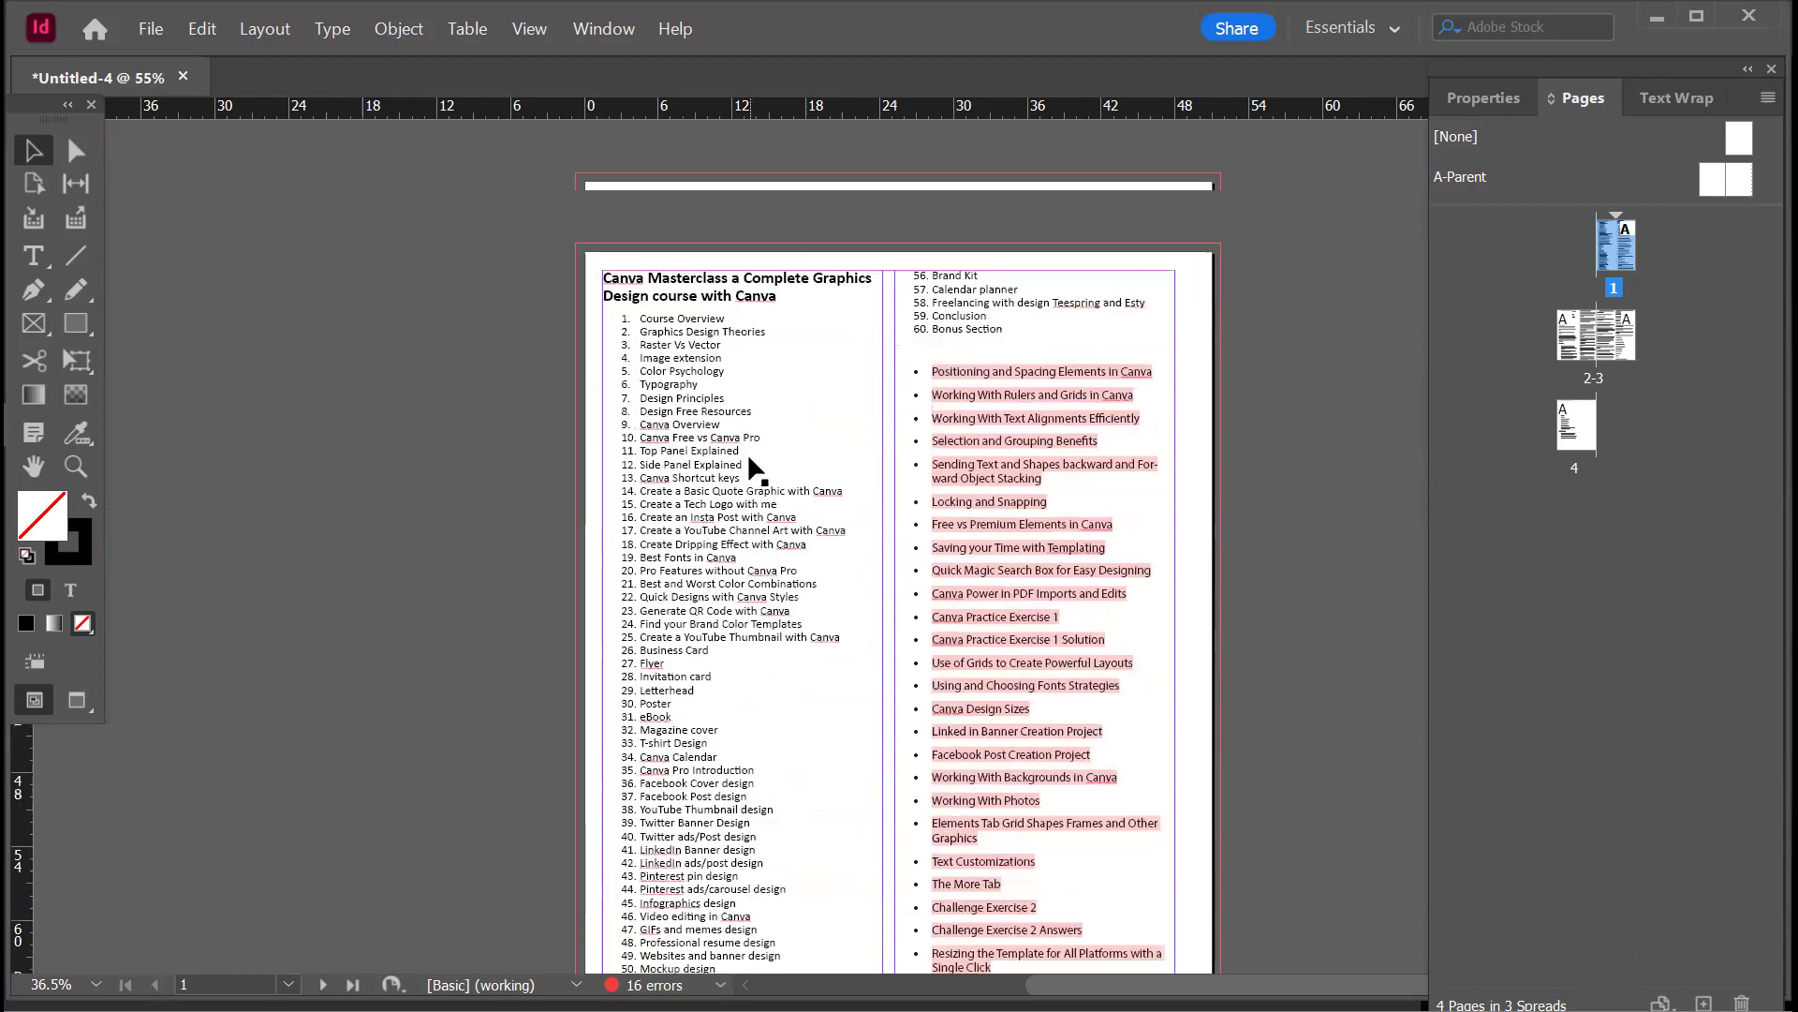
scroll(747, 452, "down", 2)
scroll(825, 431, "up", 2)
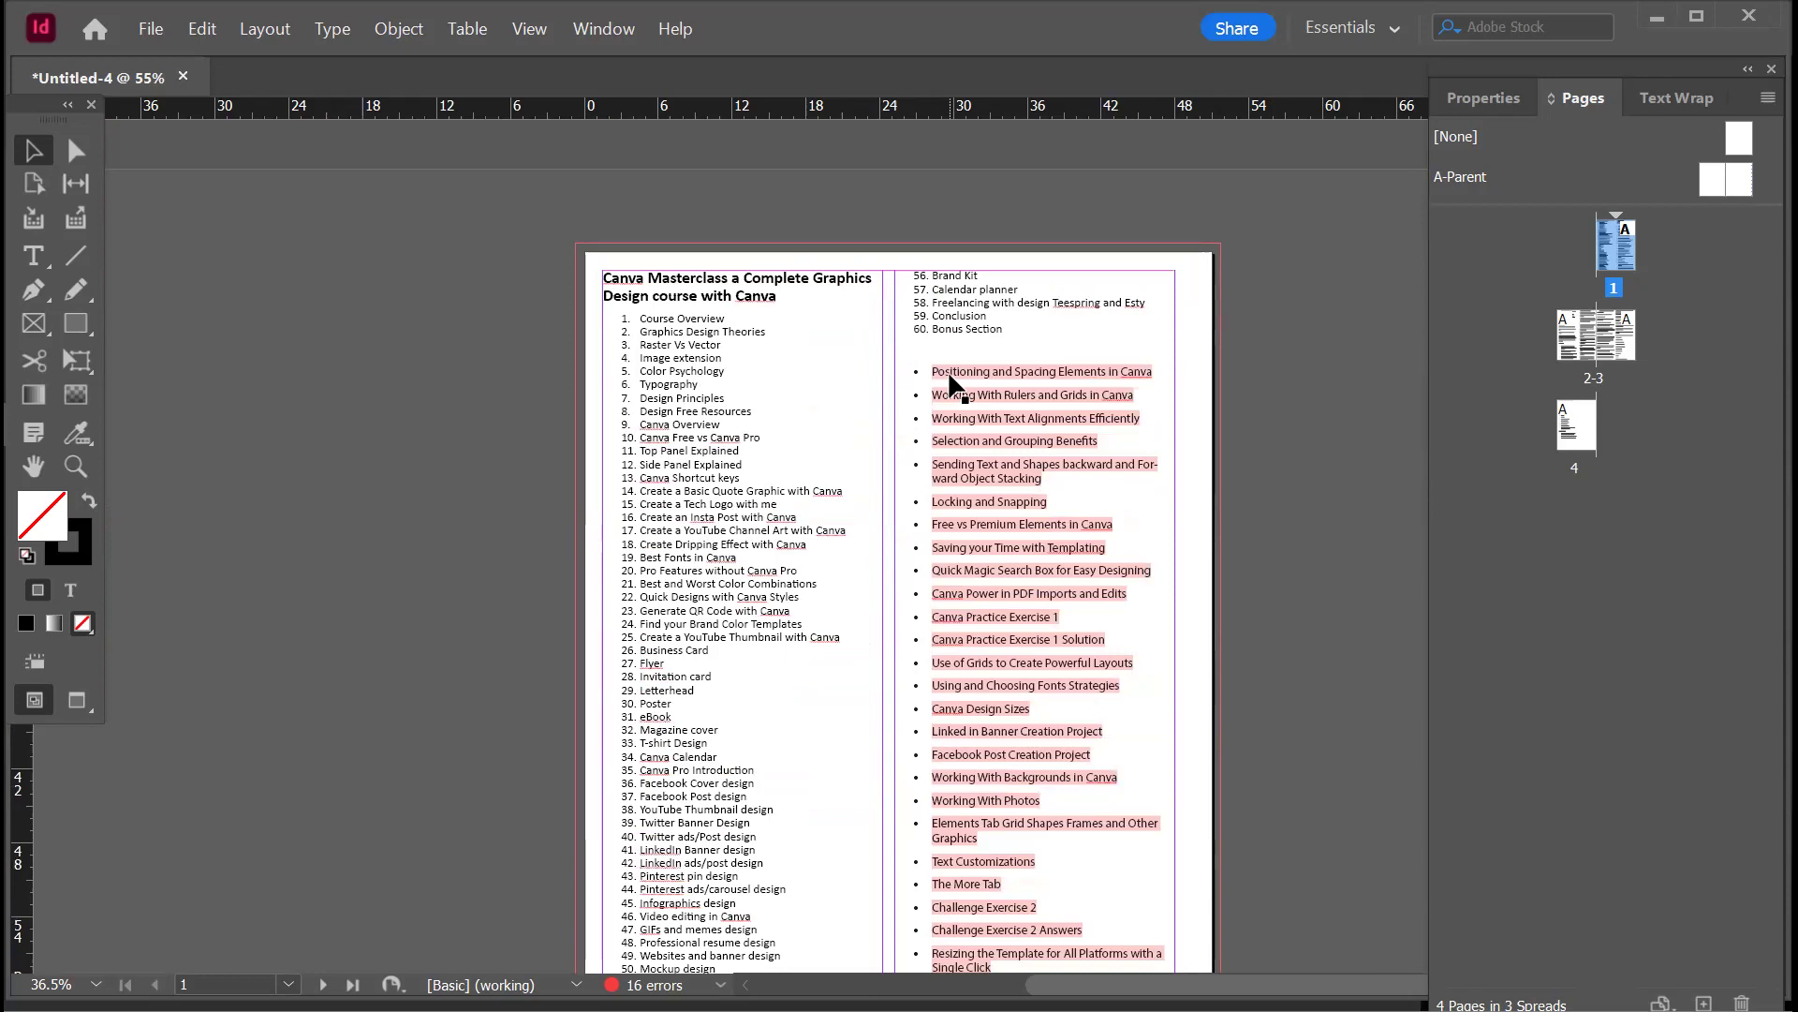
- Create a two-column Untitled-5, then close it without saving
left_click(150, 29)
mouse_move(184, 59)
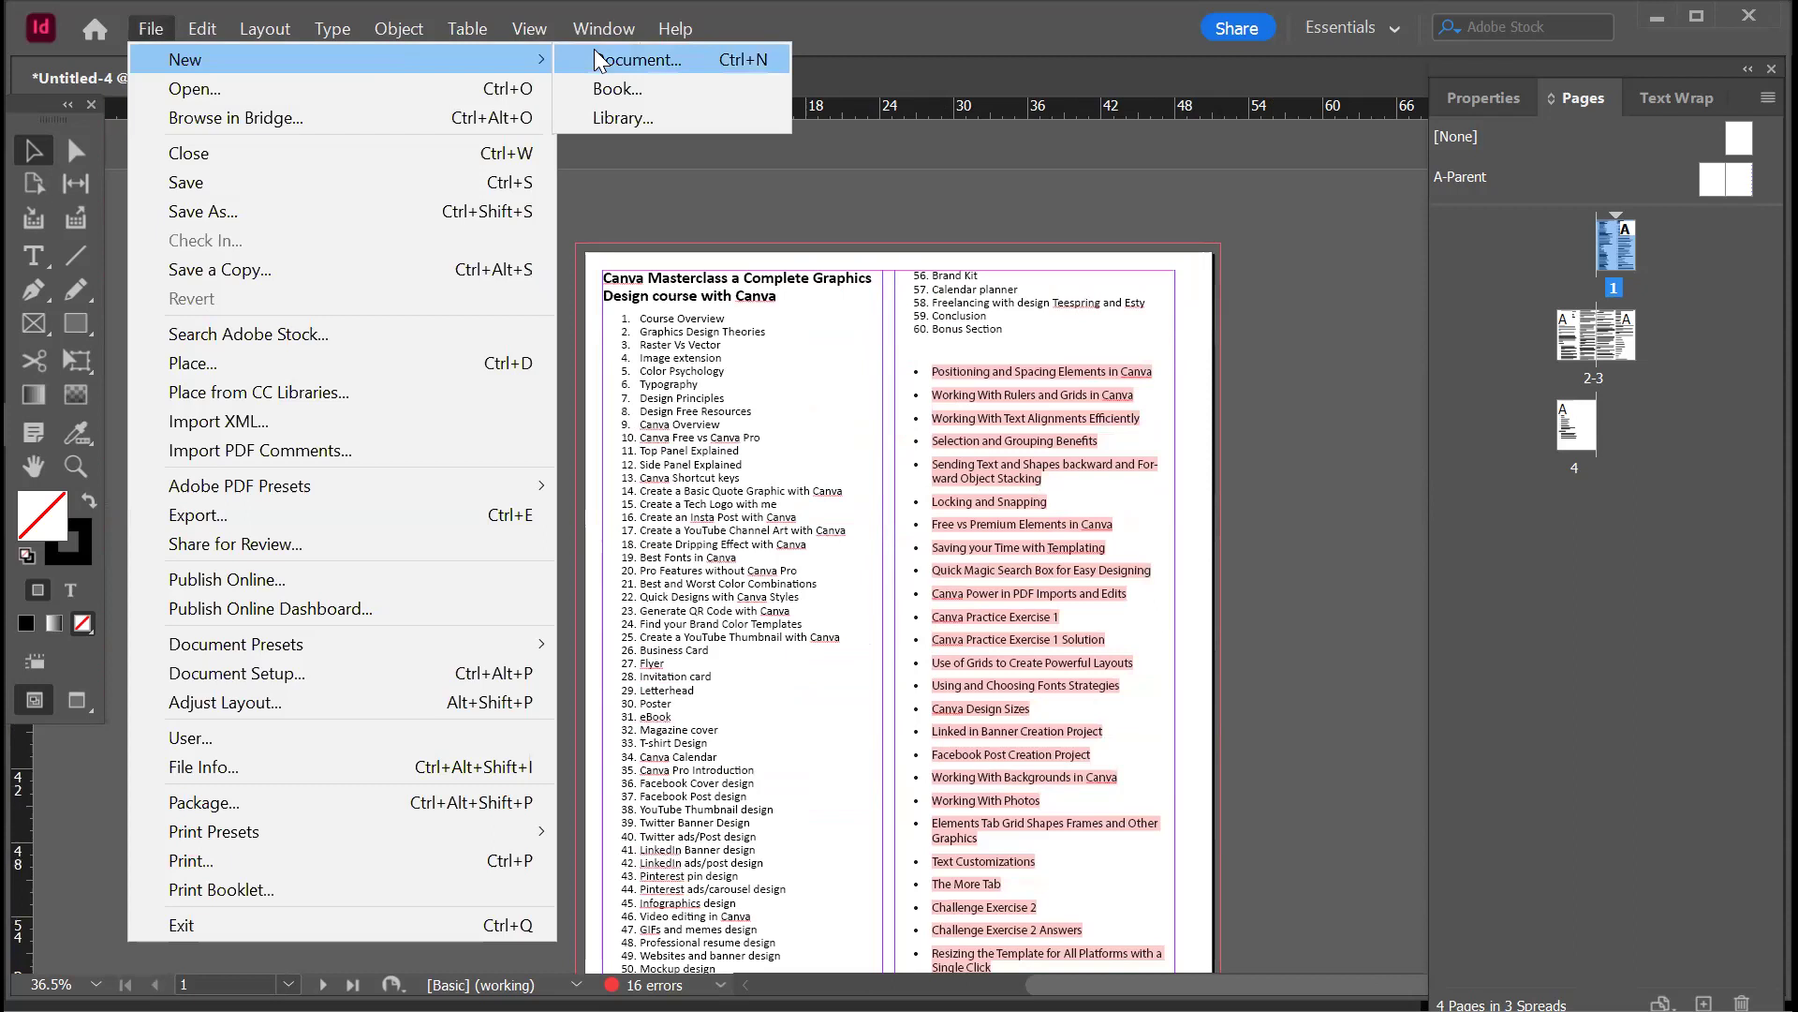
left_click(598, 59)
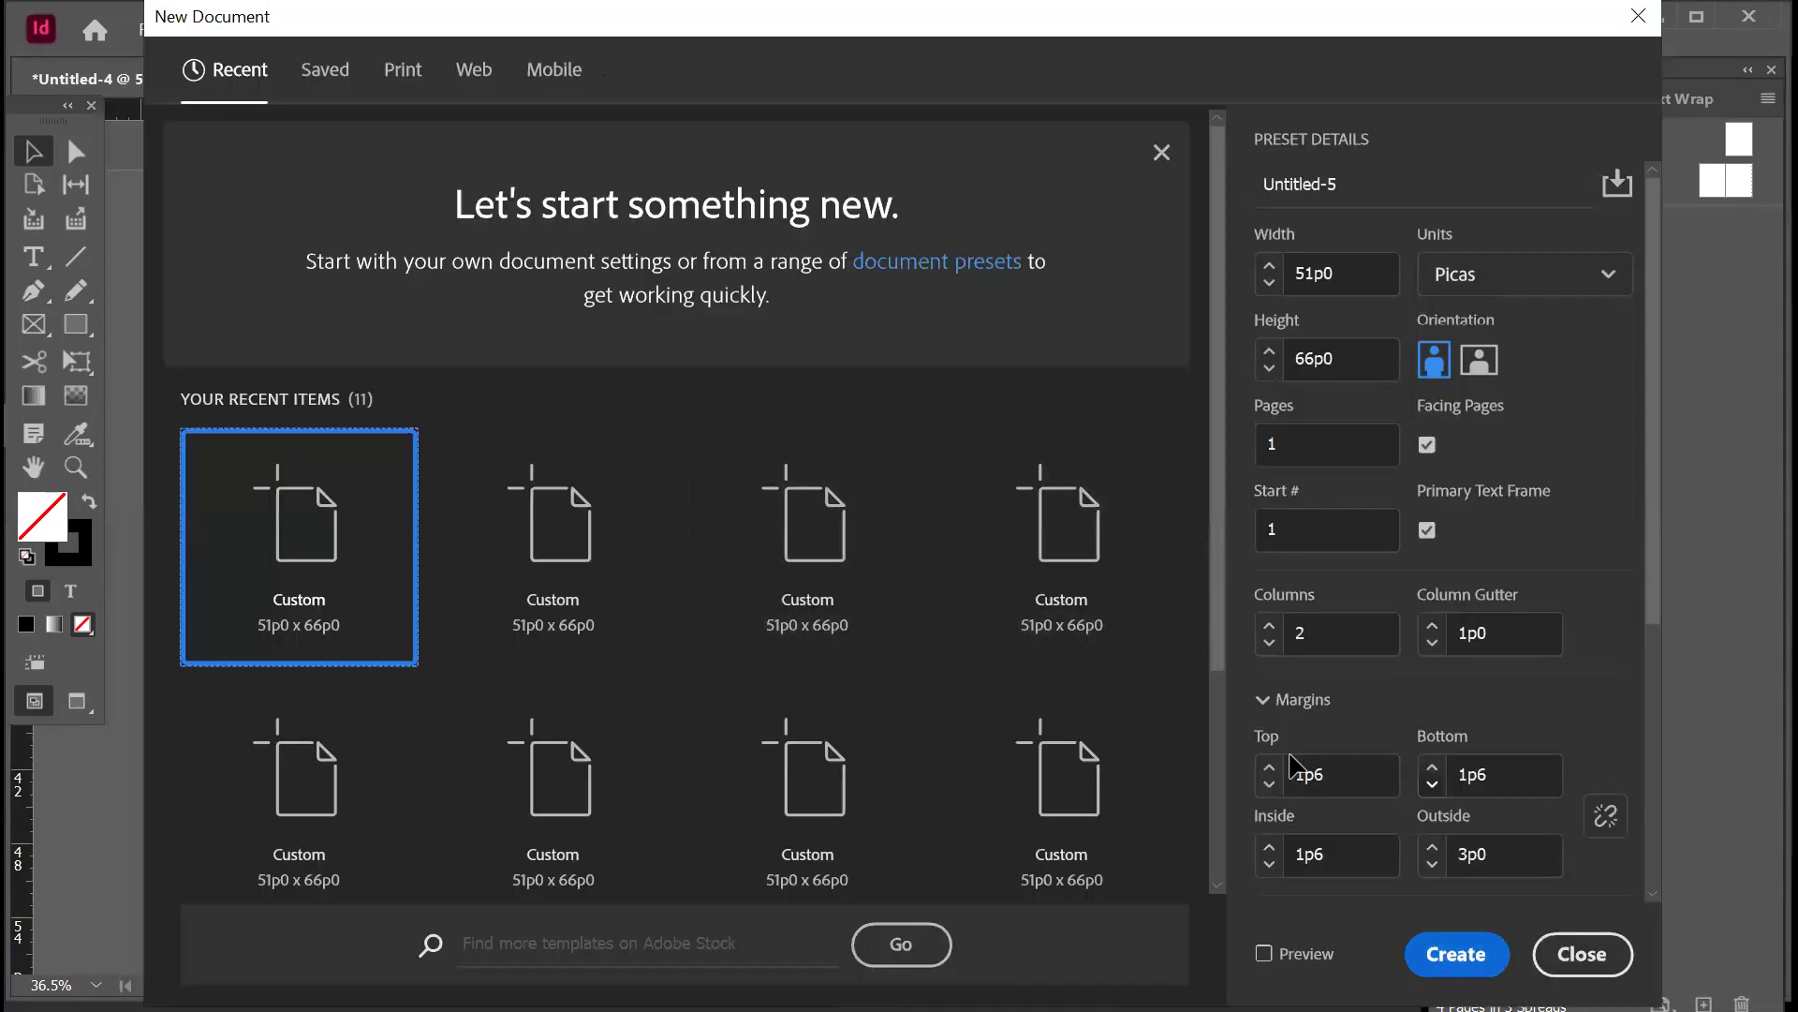
key("Return")
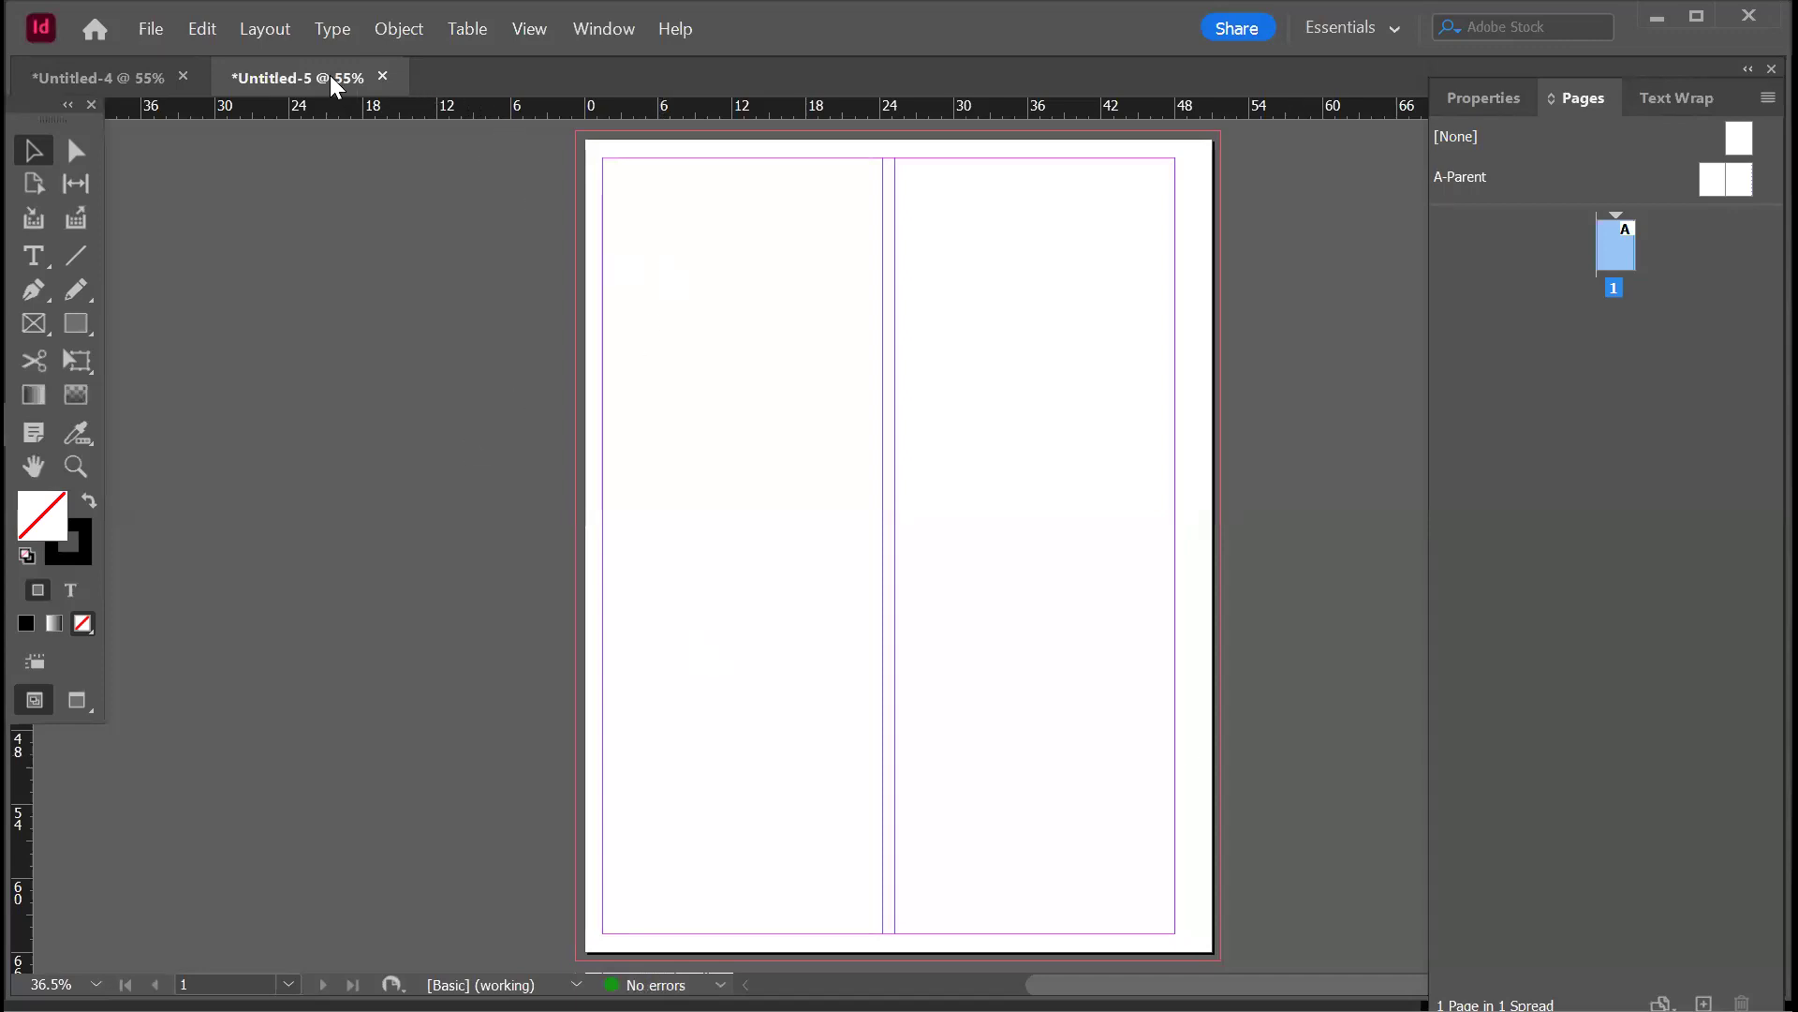
left_click(384, 77)
left_click(1057, 545)
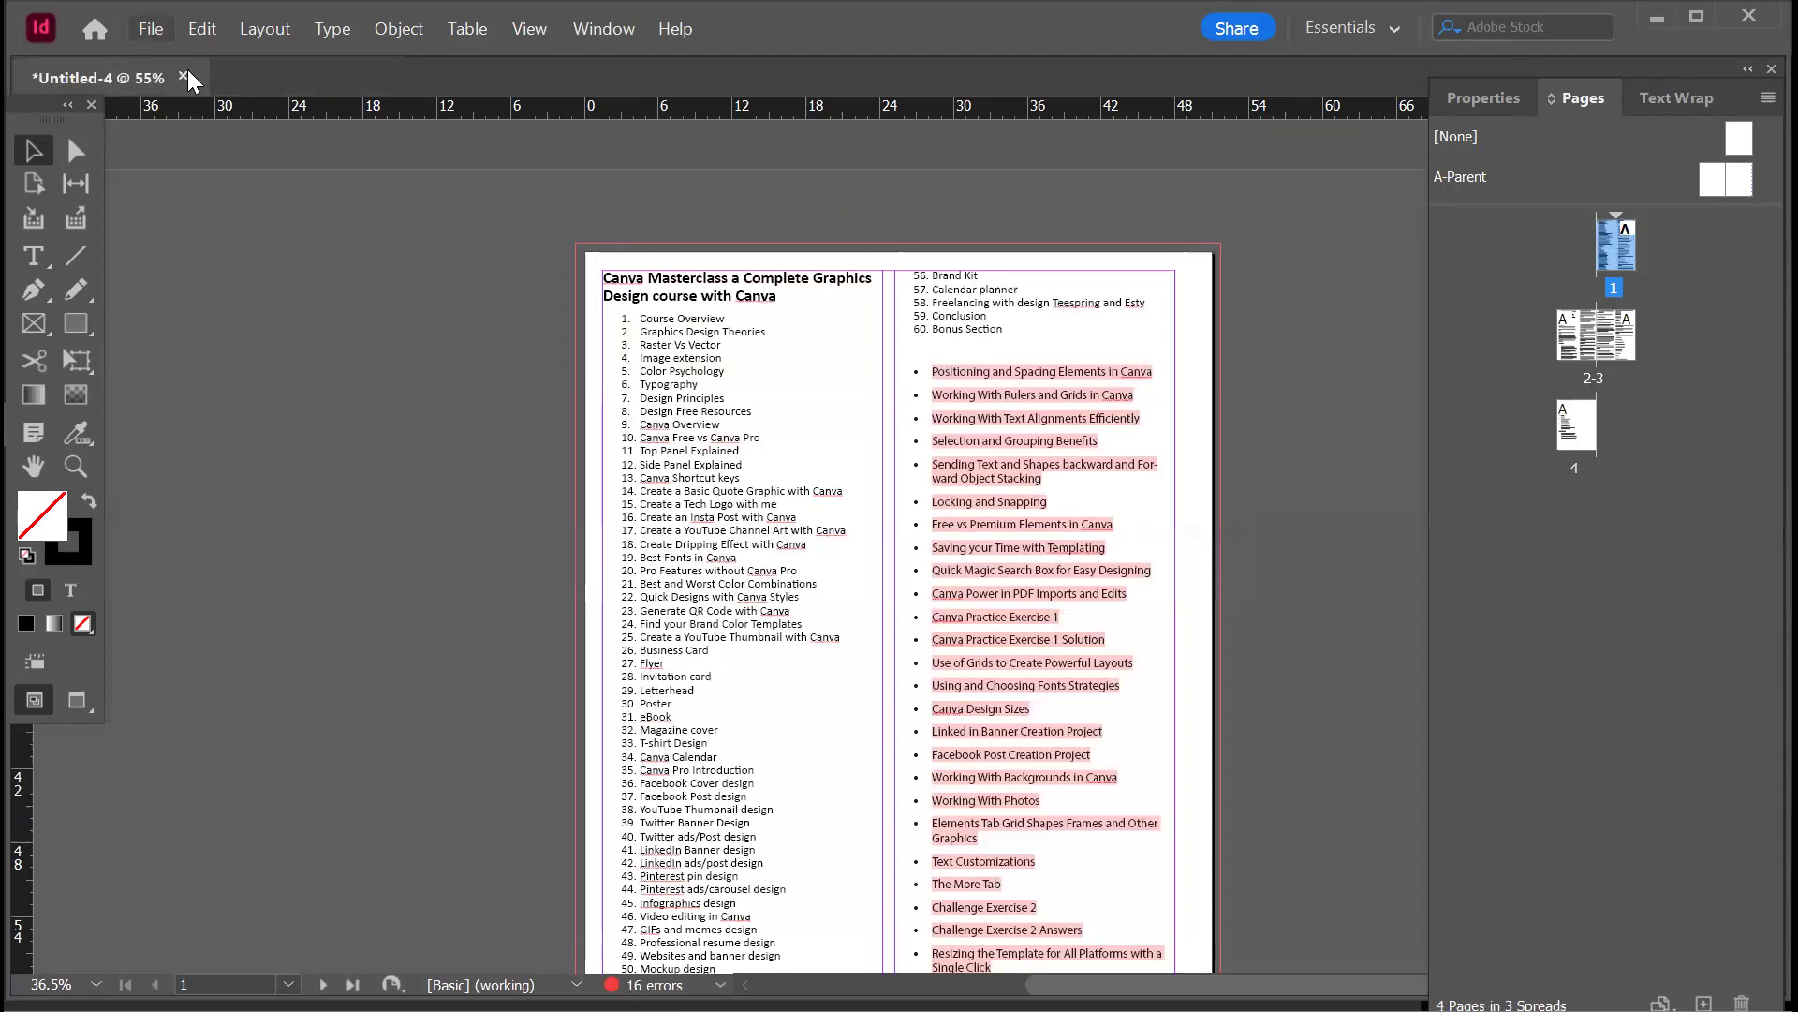
- Create a new single-column document, Untitled-6
left_click(151, 28)
mouse_move(183, 59)
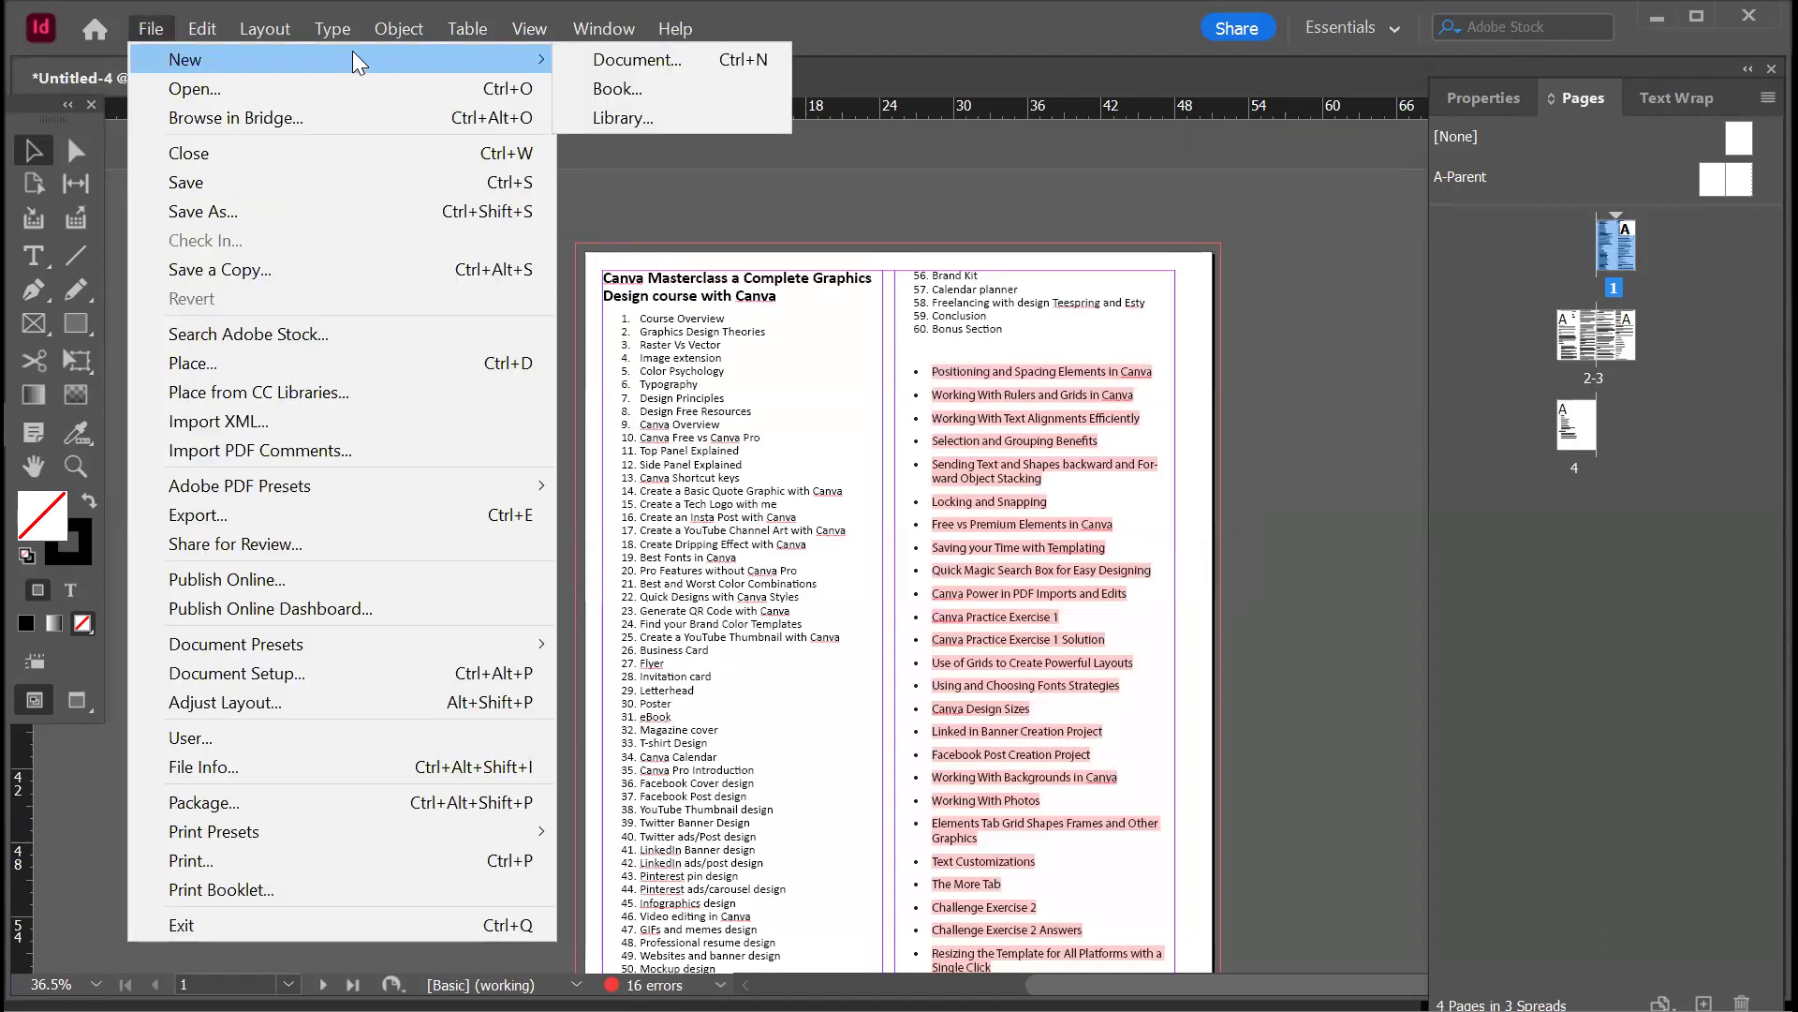
left_click(636, 62)
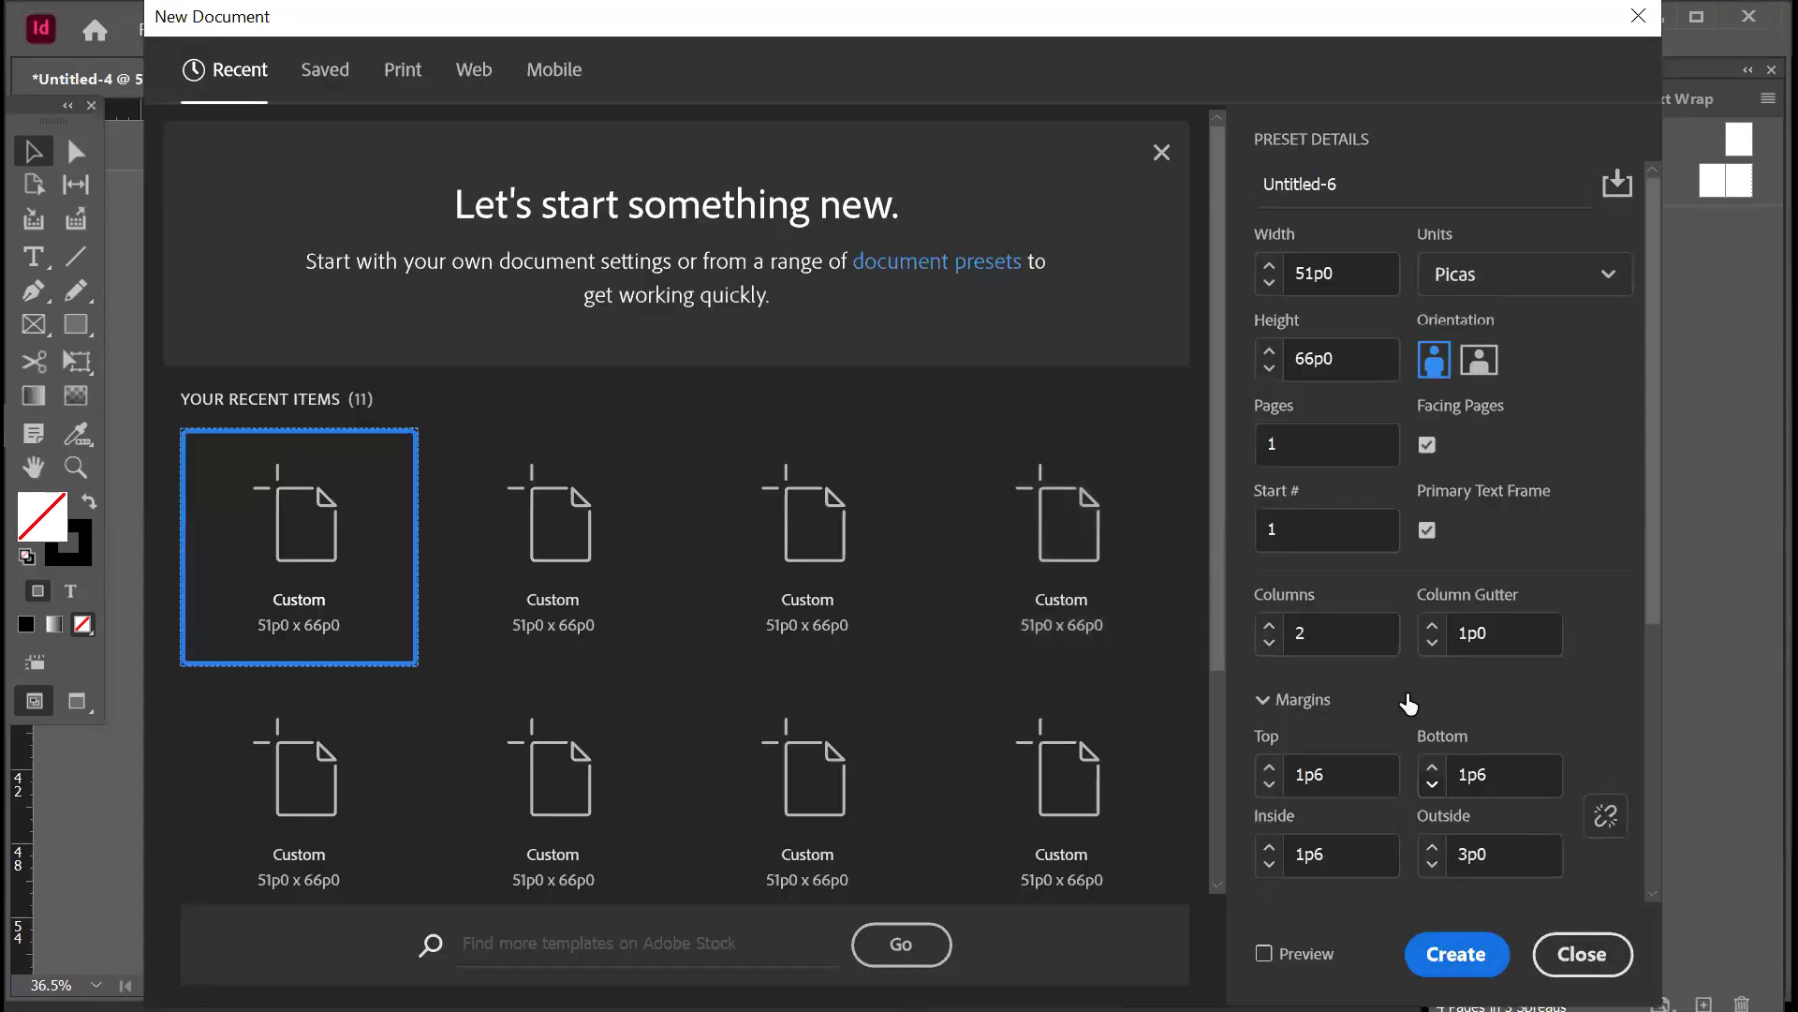
left_click(1270, 643)
left_click(1454, 960)
left_click(1456, 961)
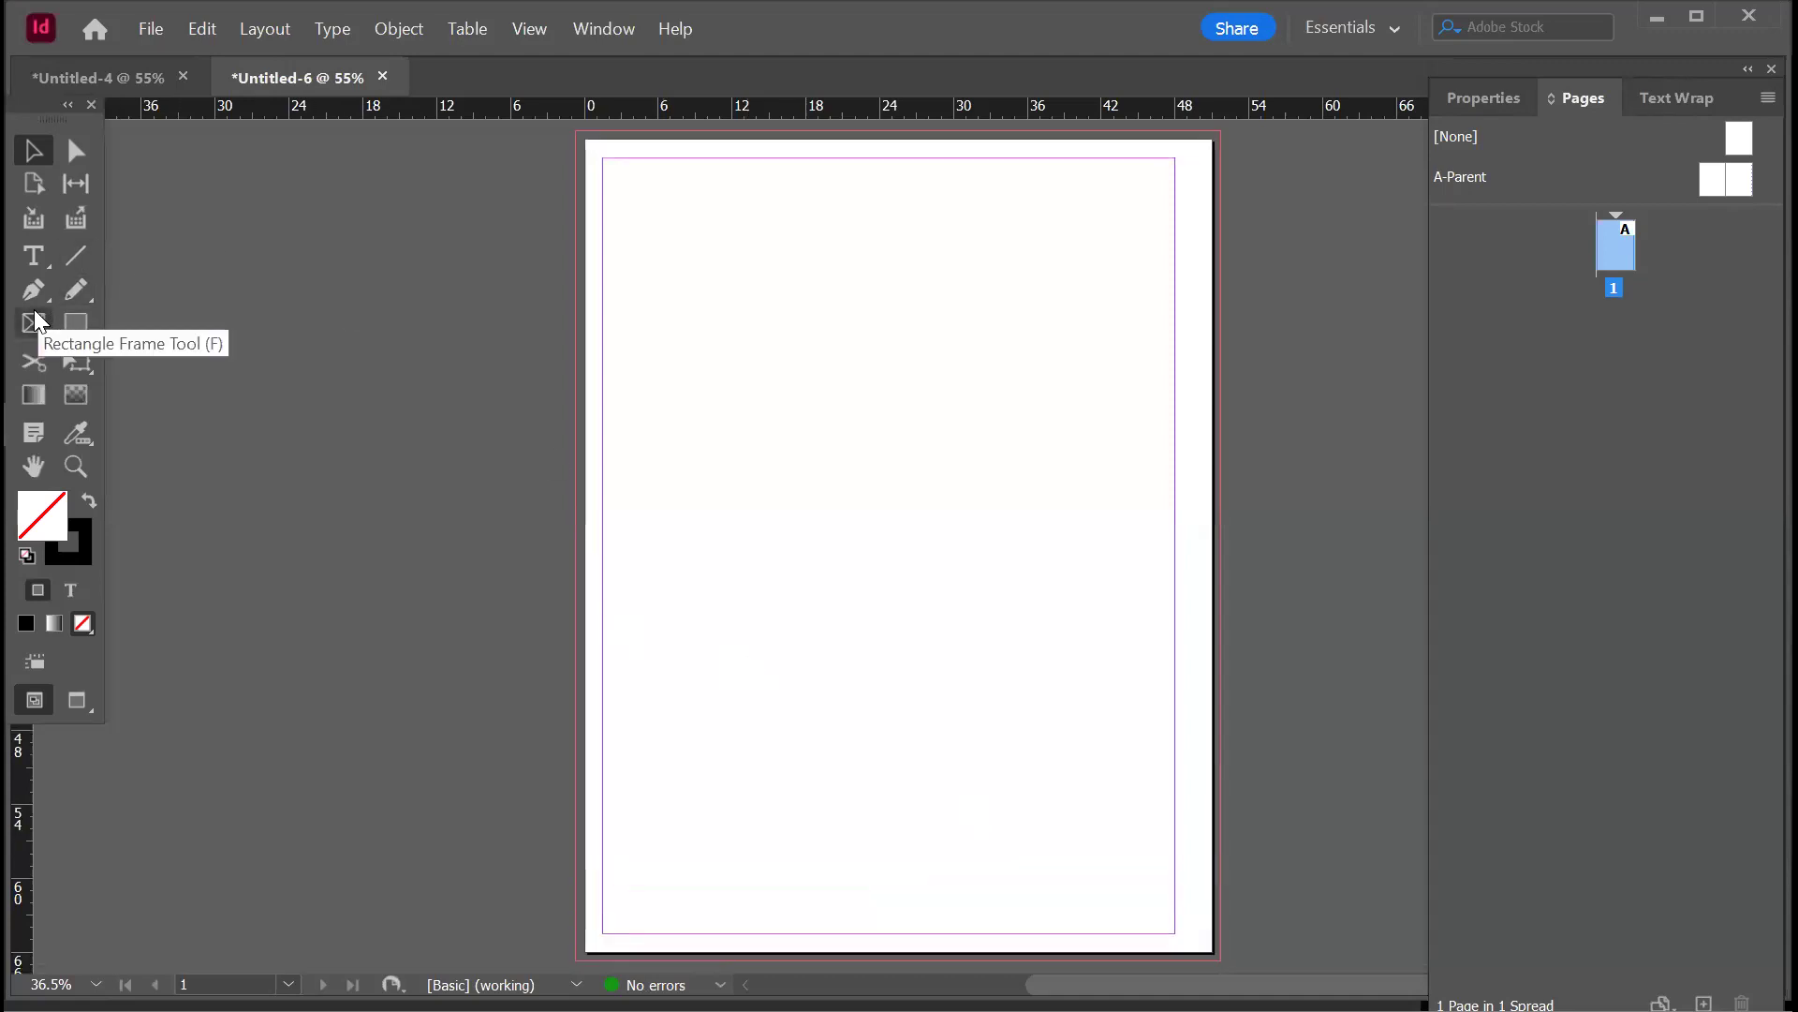
- Load the FormFollowsFunction_Slider image from Downloads for placing
left_click(151, 28)
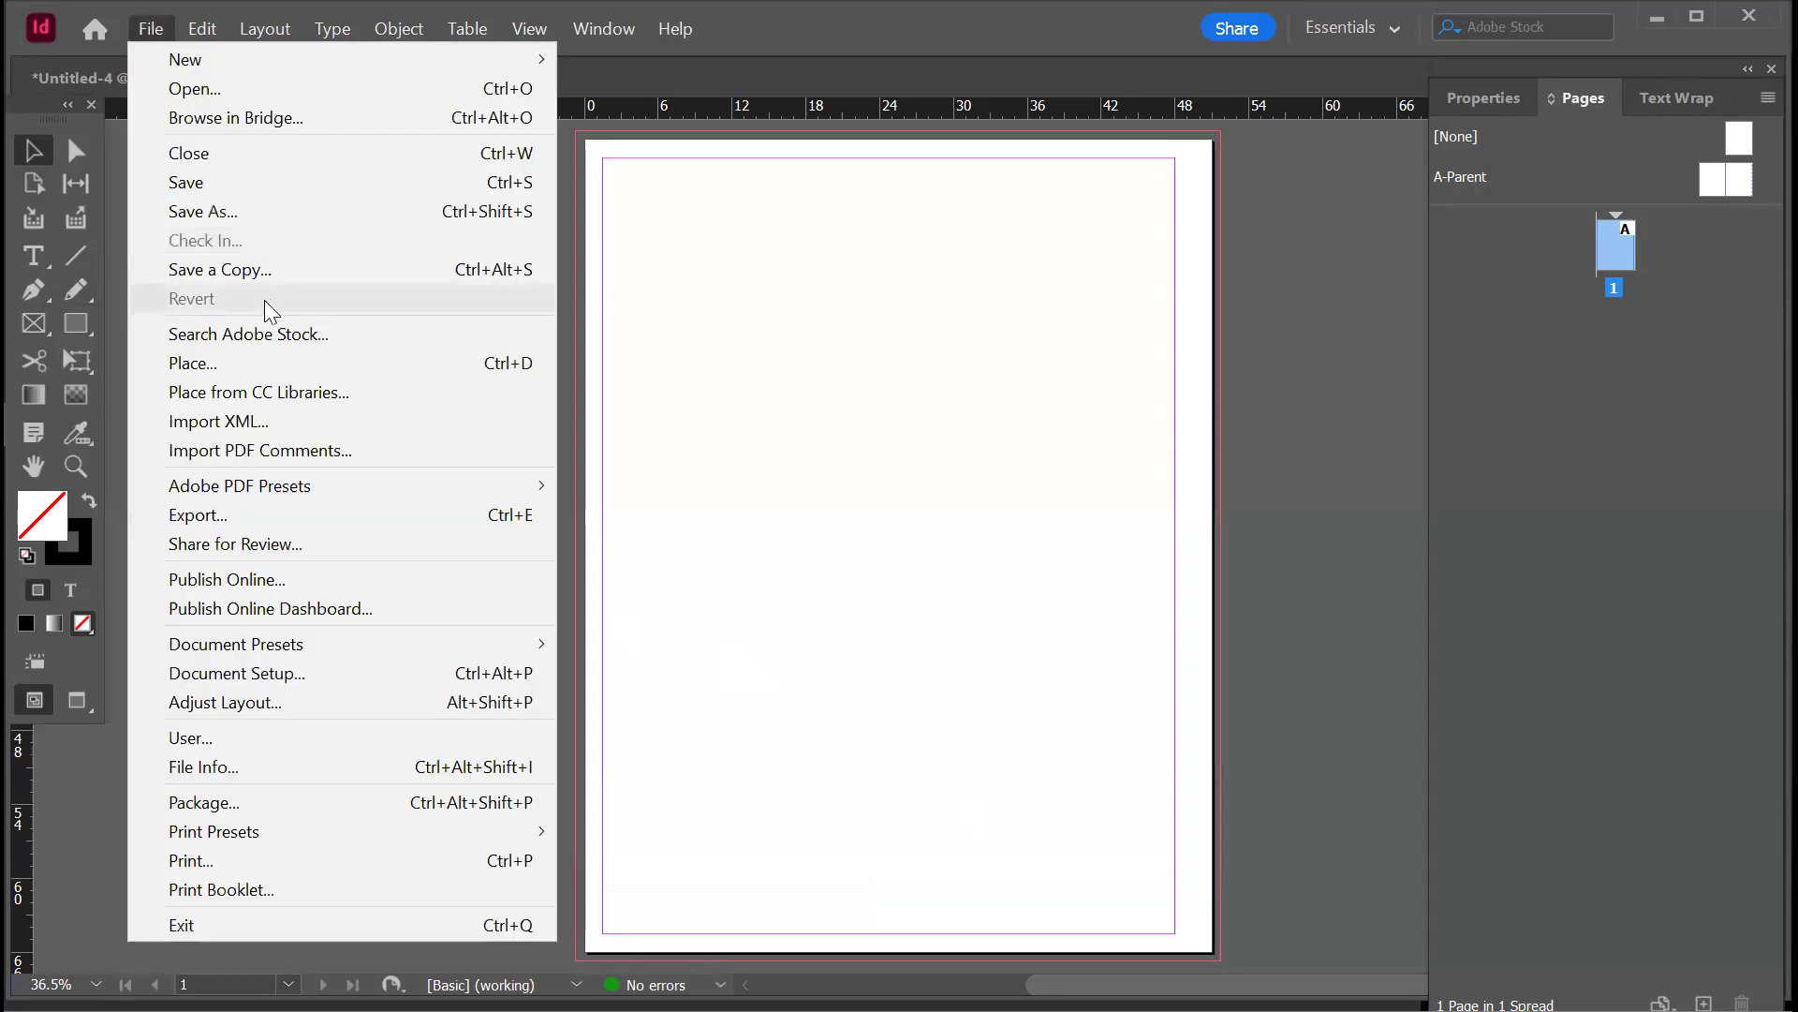
left_click(296, 362)
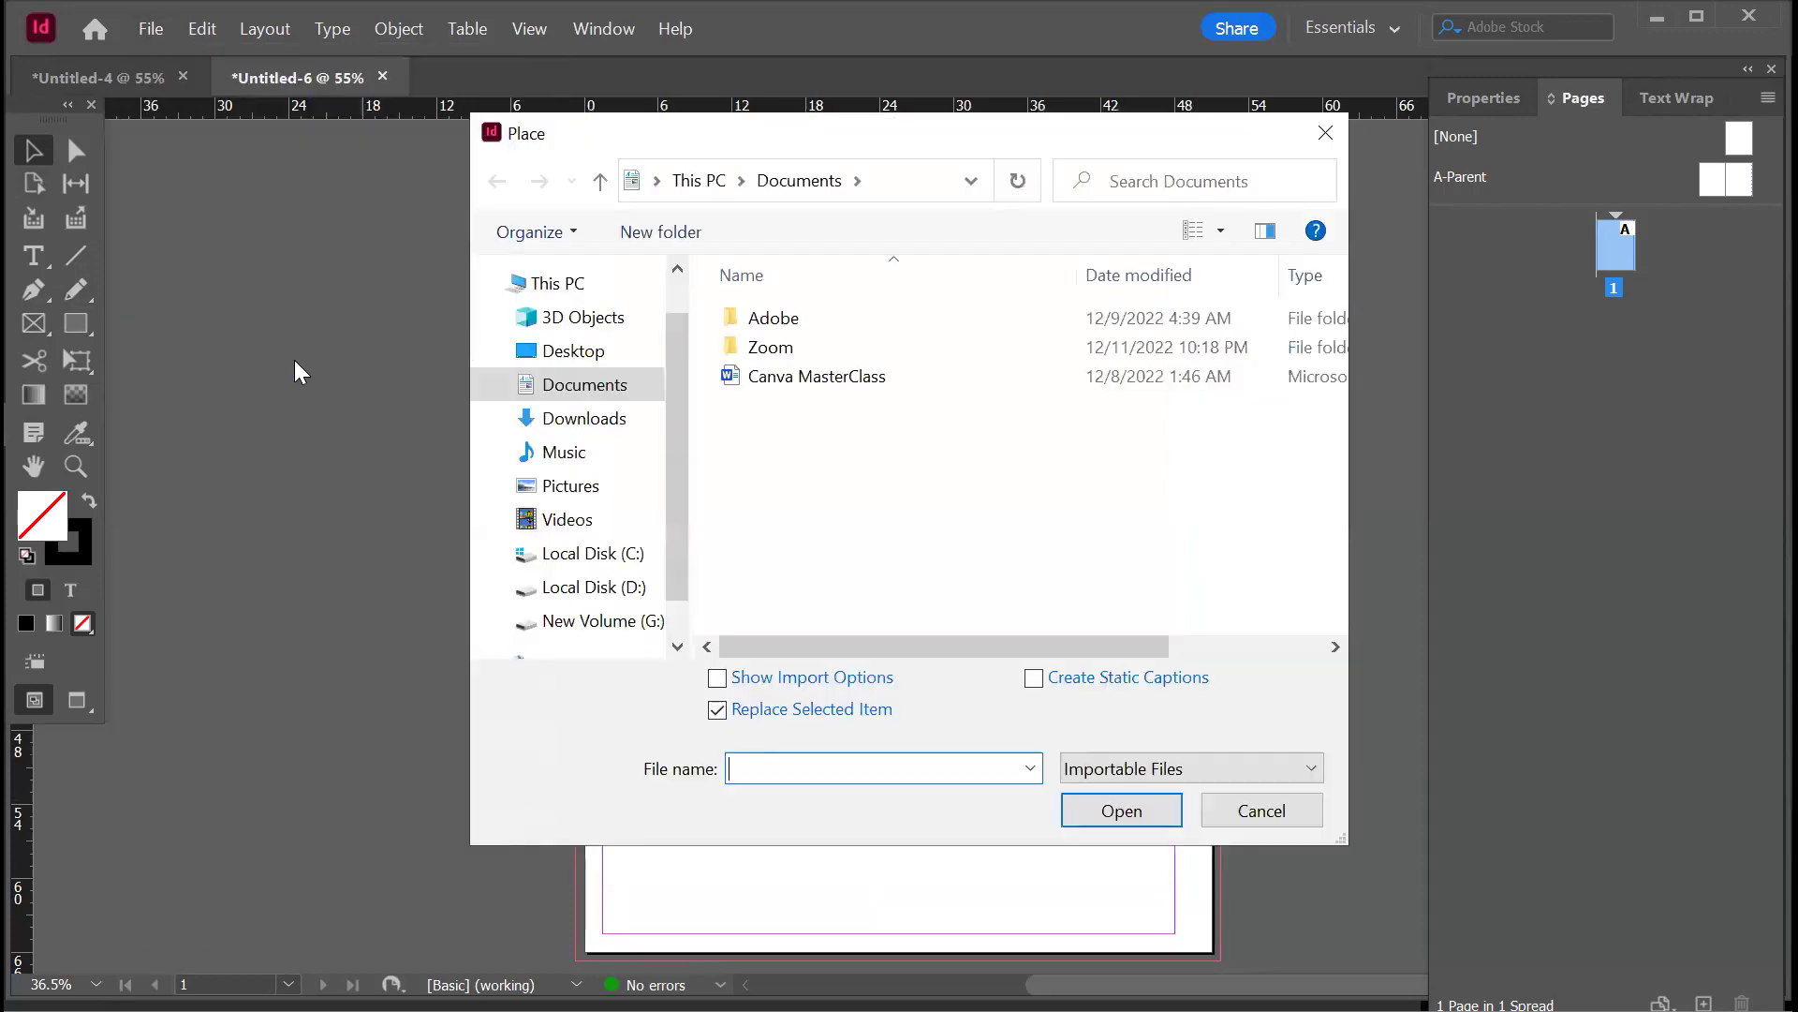
left_click(594, 434)
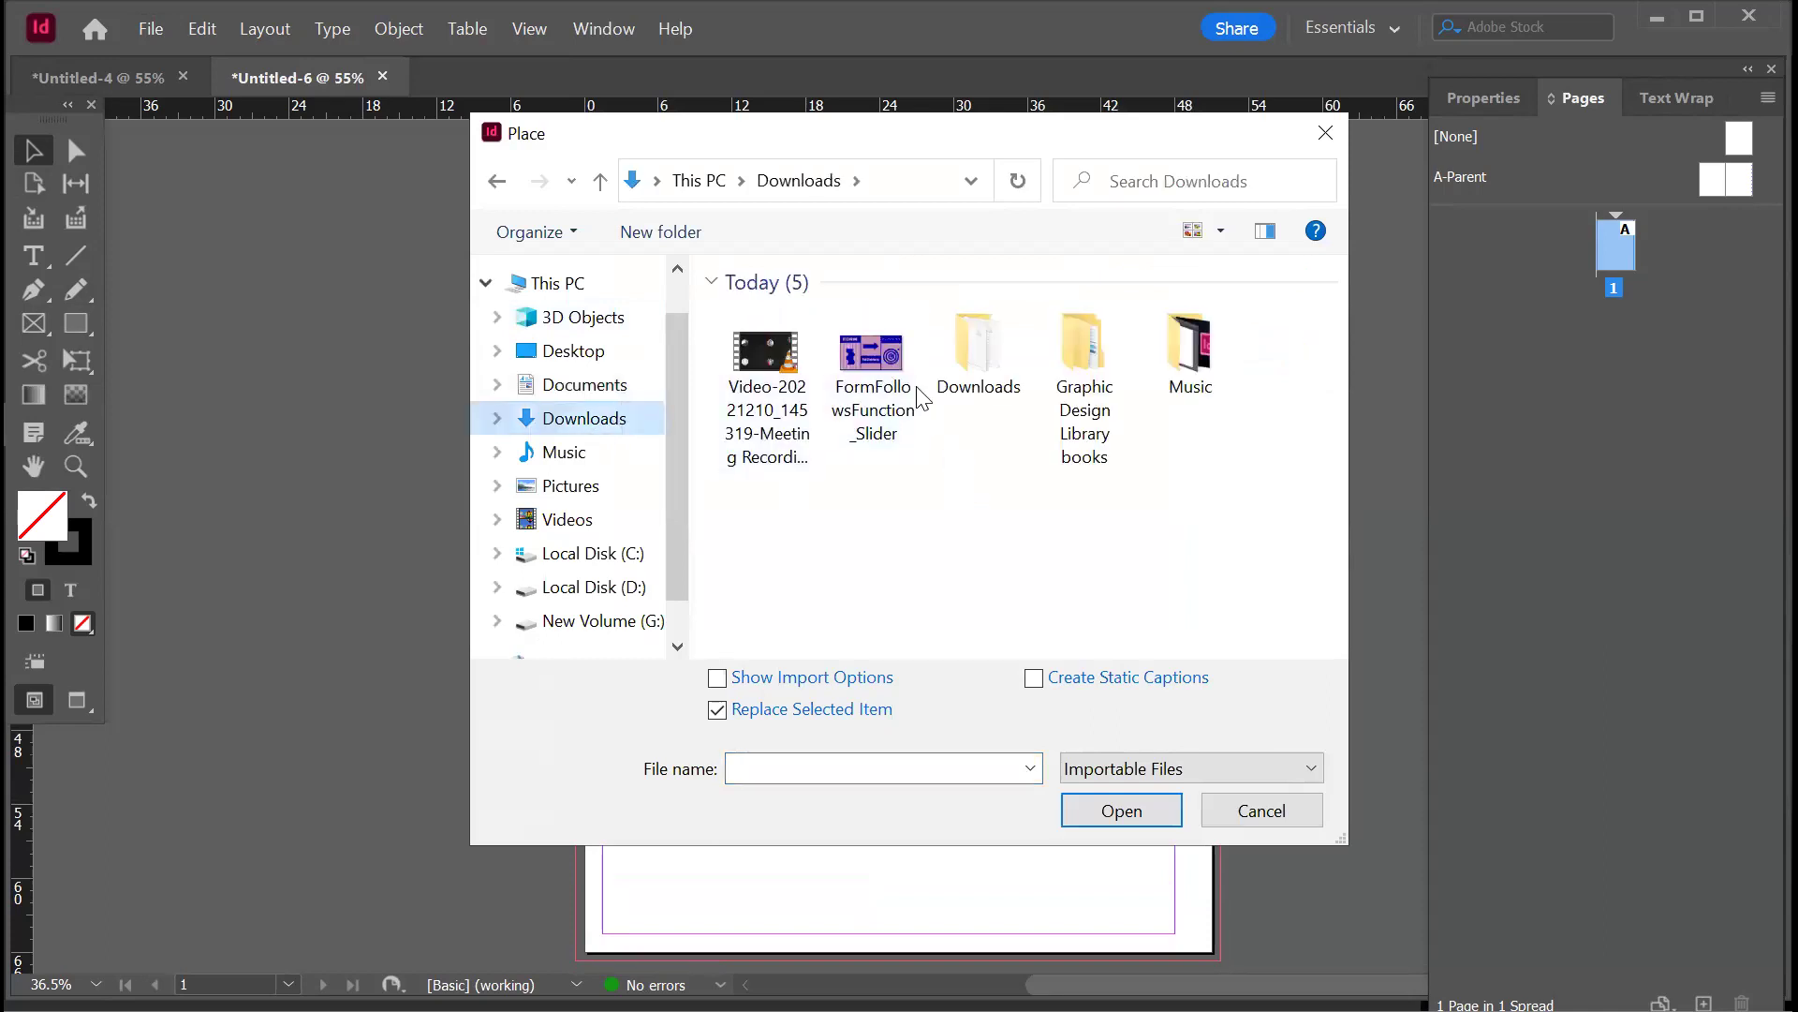
left_click(871, 354)
left_click(1124, 811)
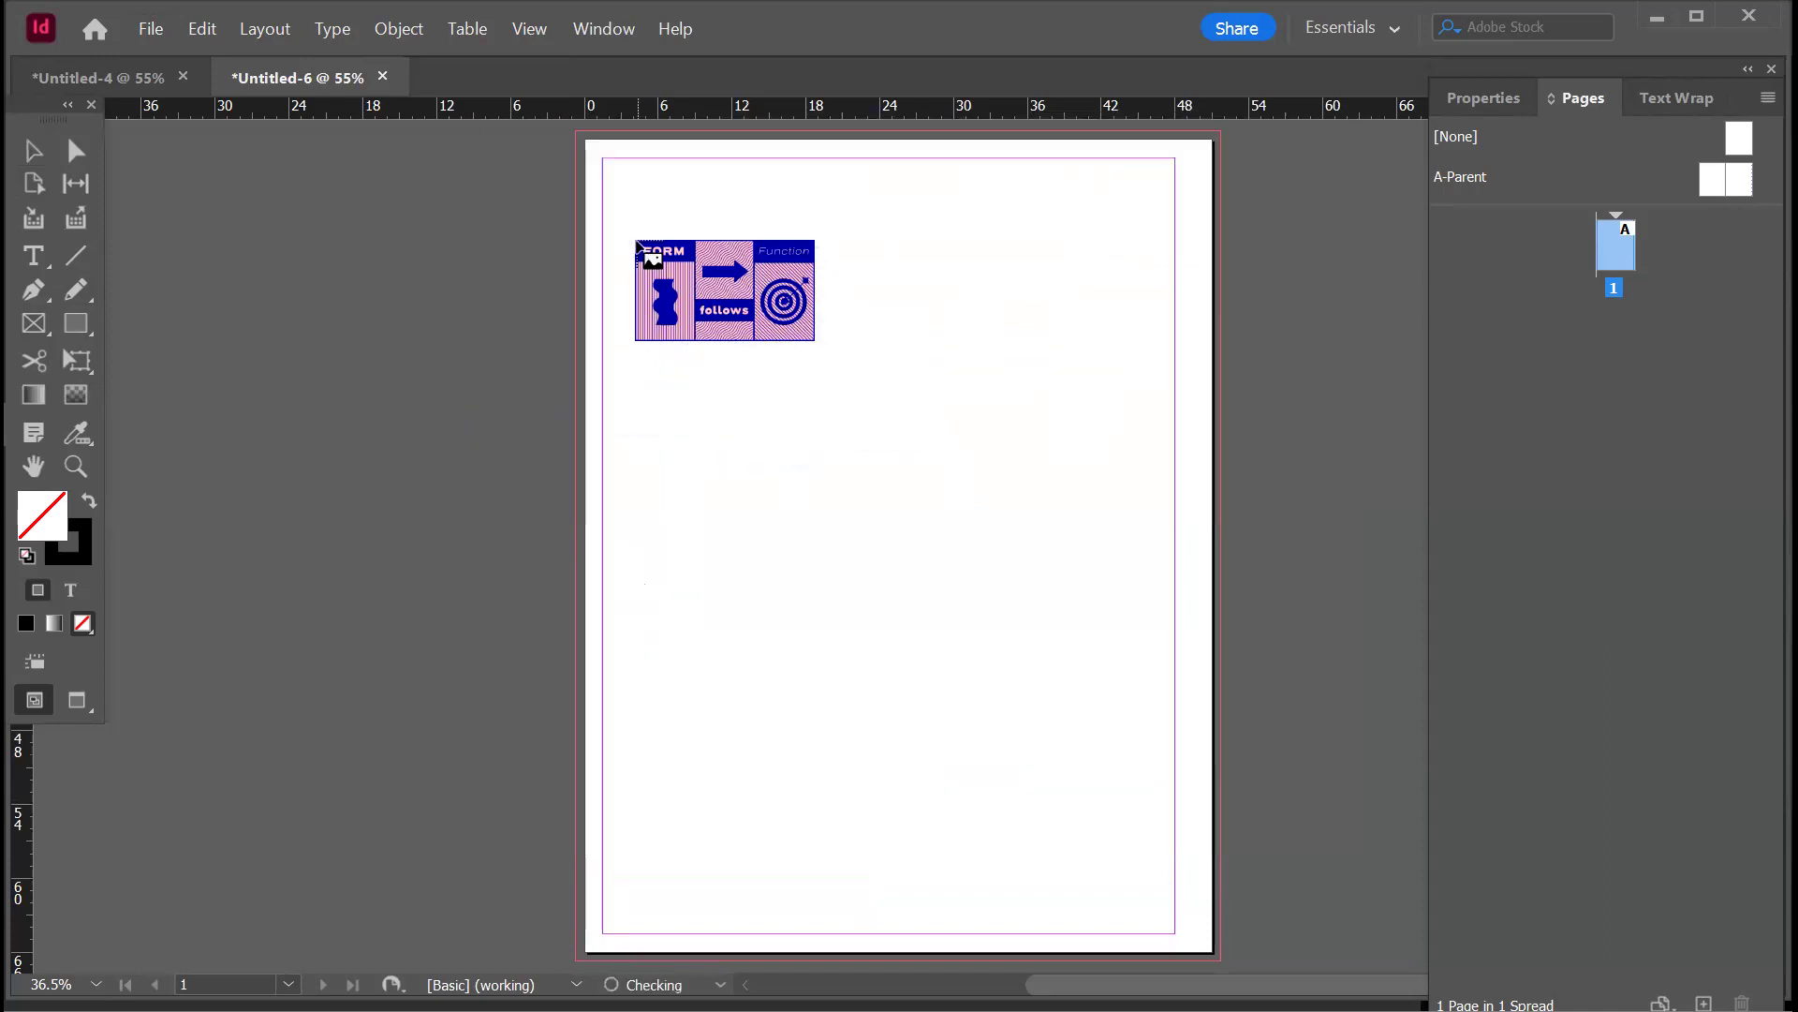
- Try placing the image small and full-size, undoing each so it stays loaded
mouse_move(623, 174)
left_mouse_down()
mouse_move(1183, 507)
mouse_move(1087, 464)
left_mouse_up()
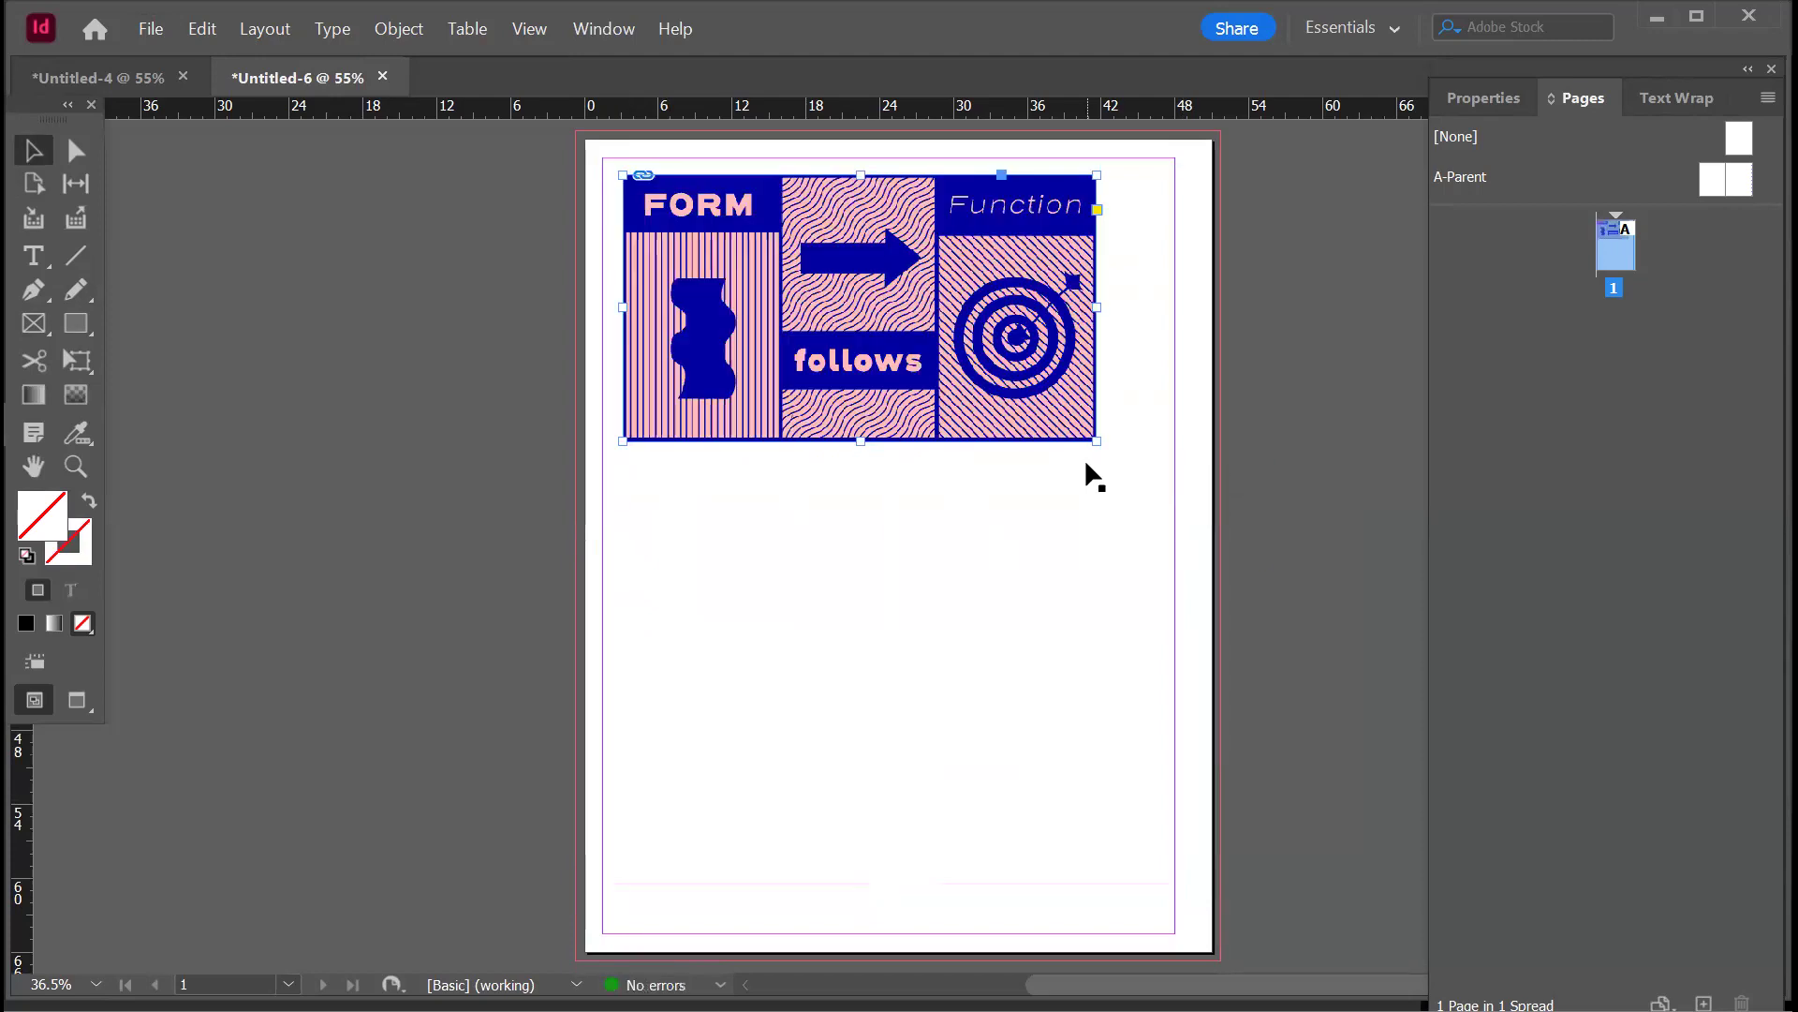
key("ctrl+z")
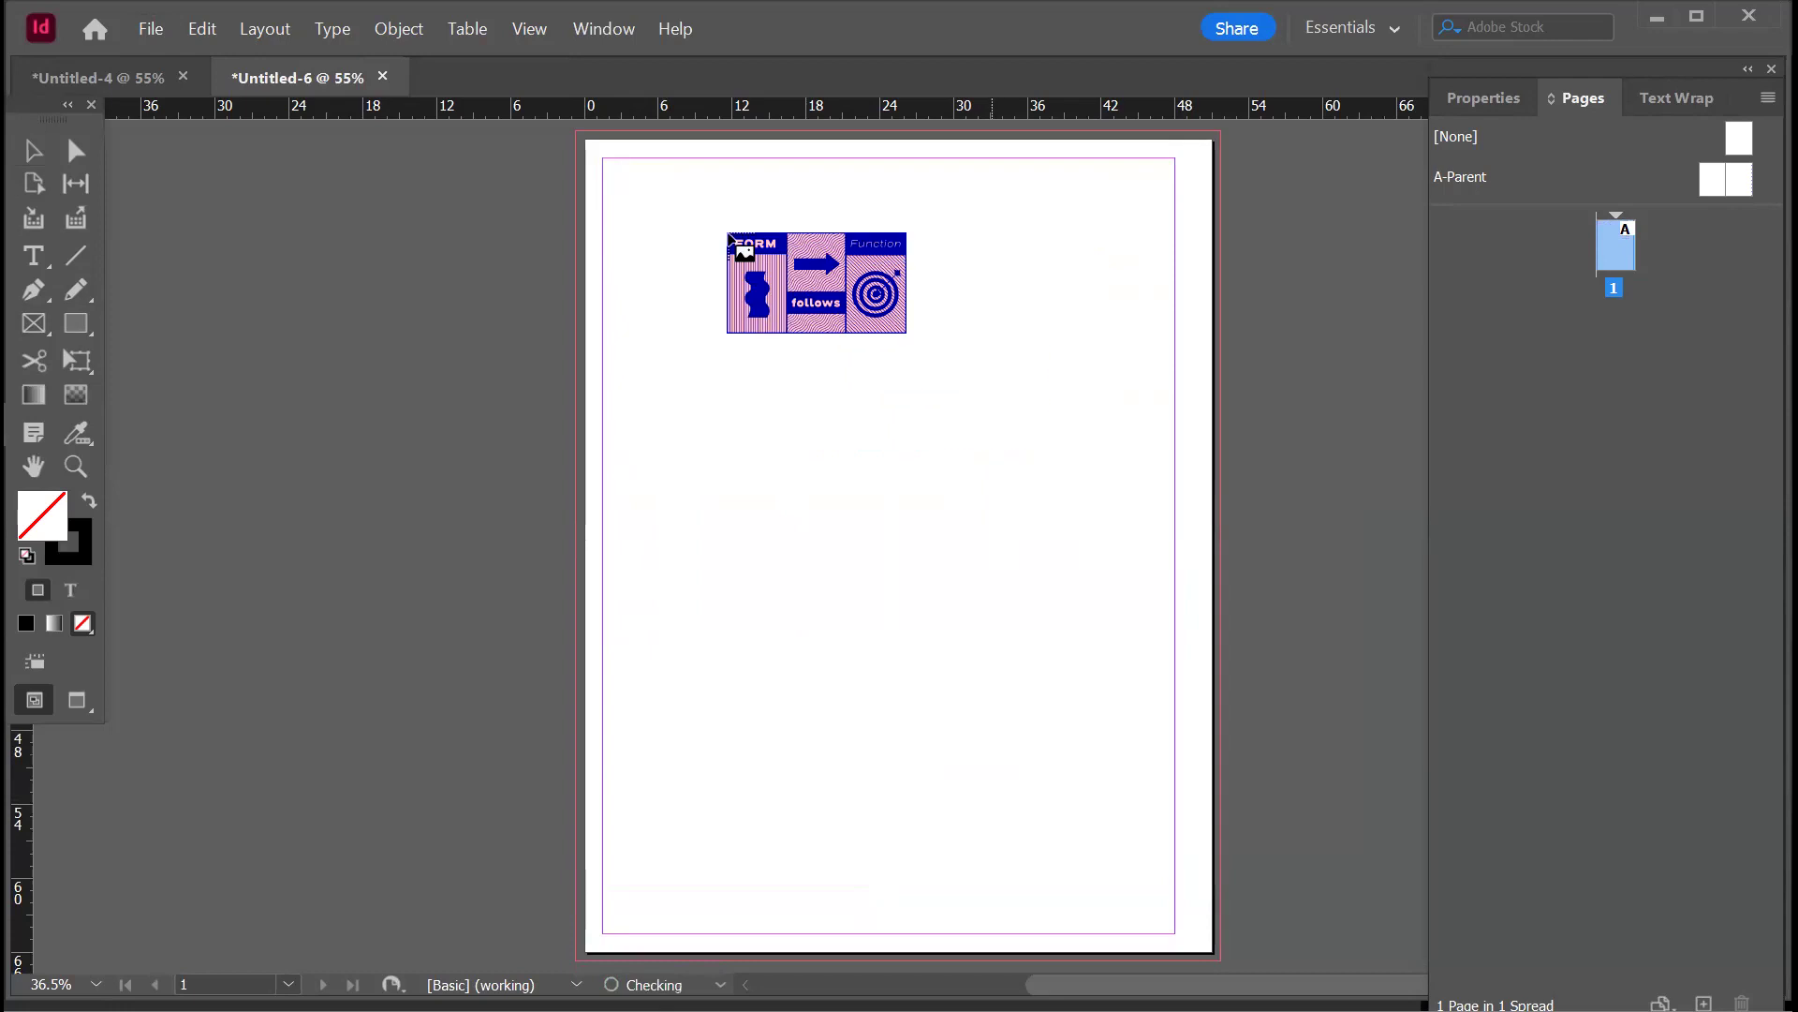
left_click(647, 200)
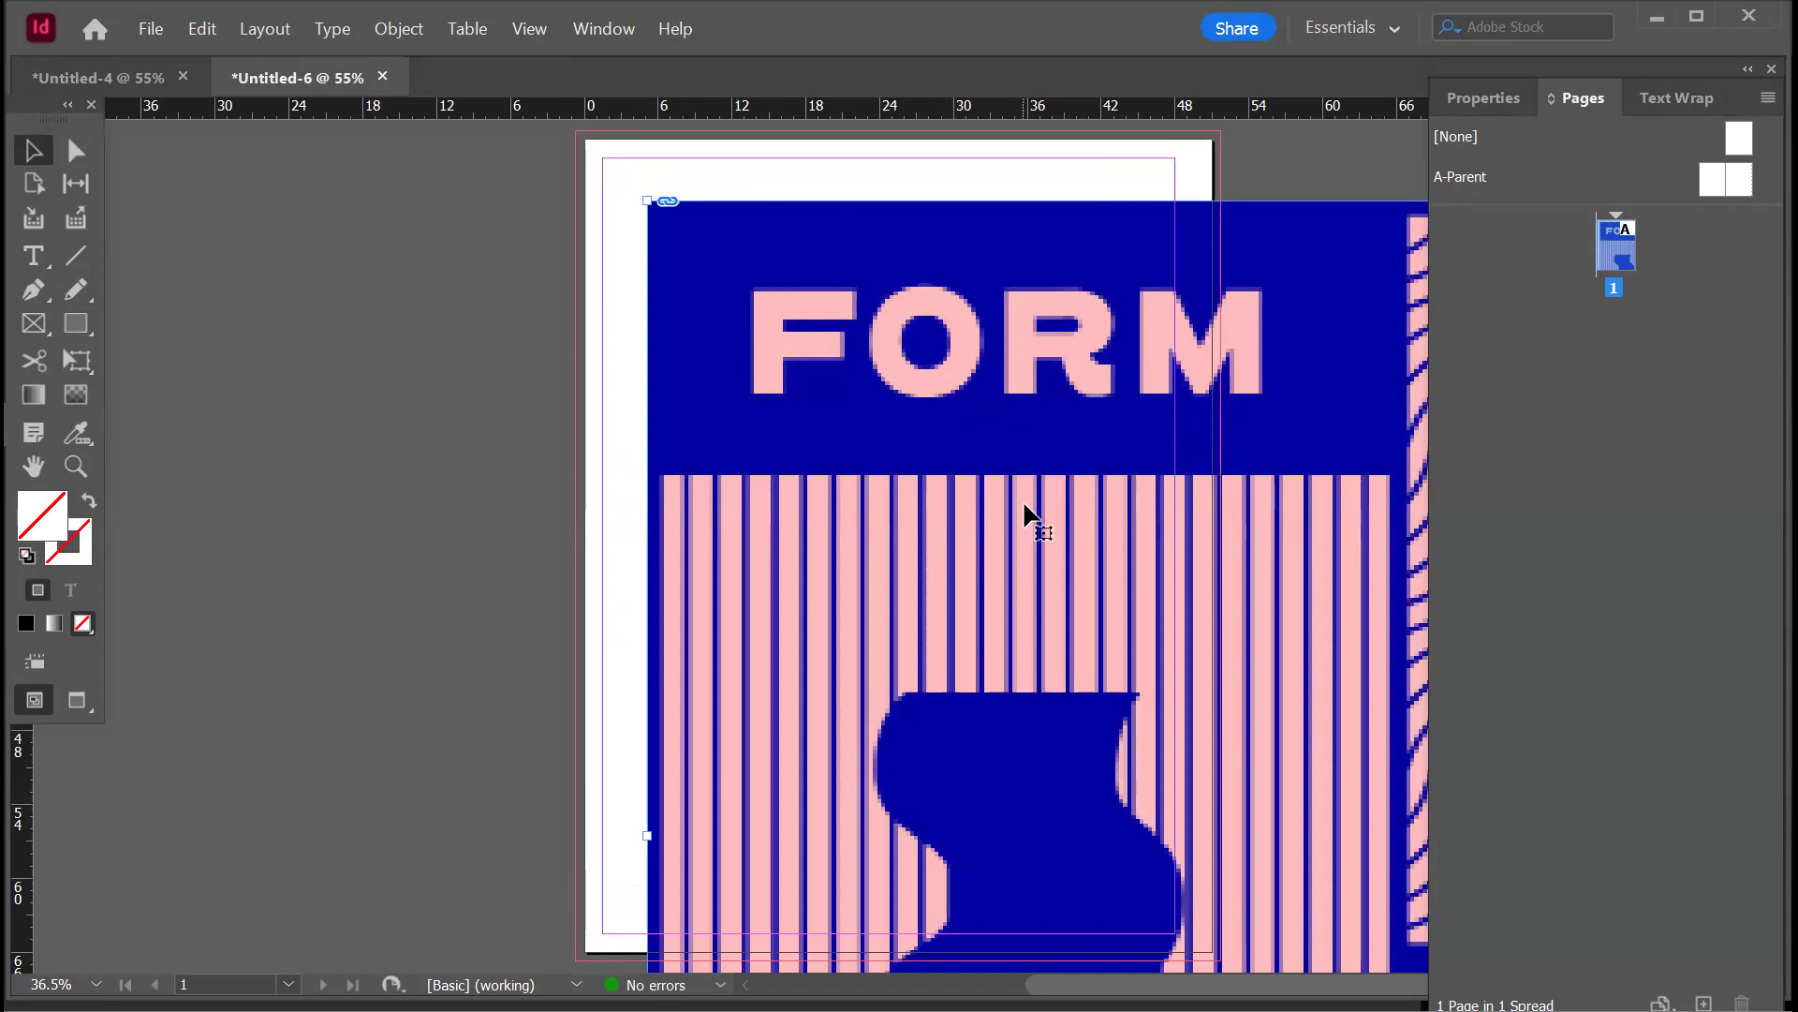
scroll(1024, 511, "down", 1)
scroll(1021, 485, "up", 1)
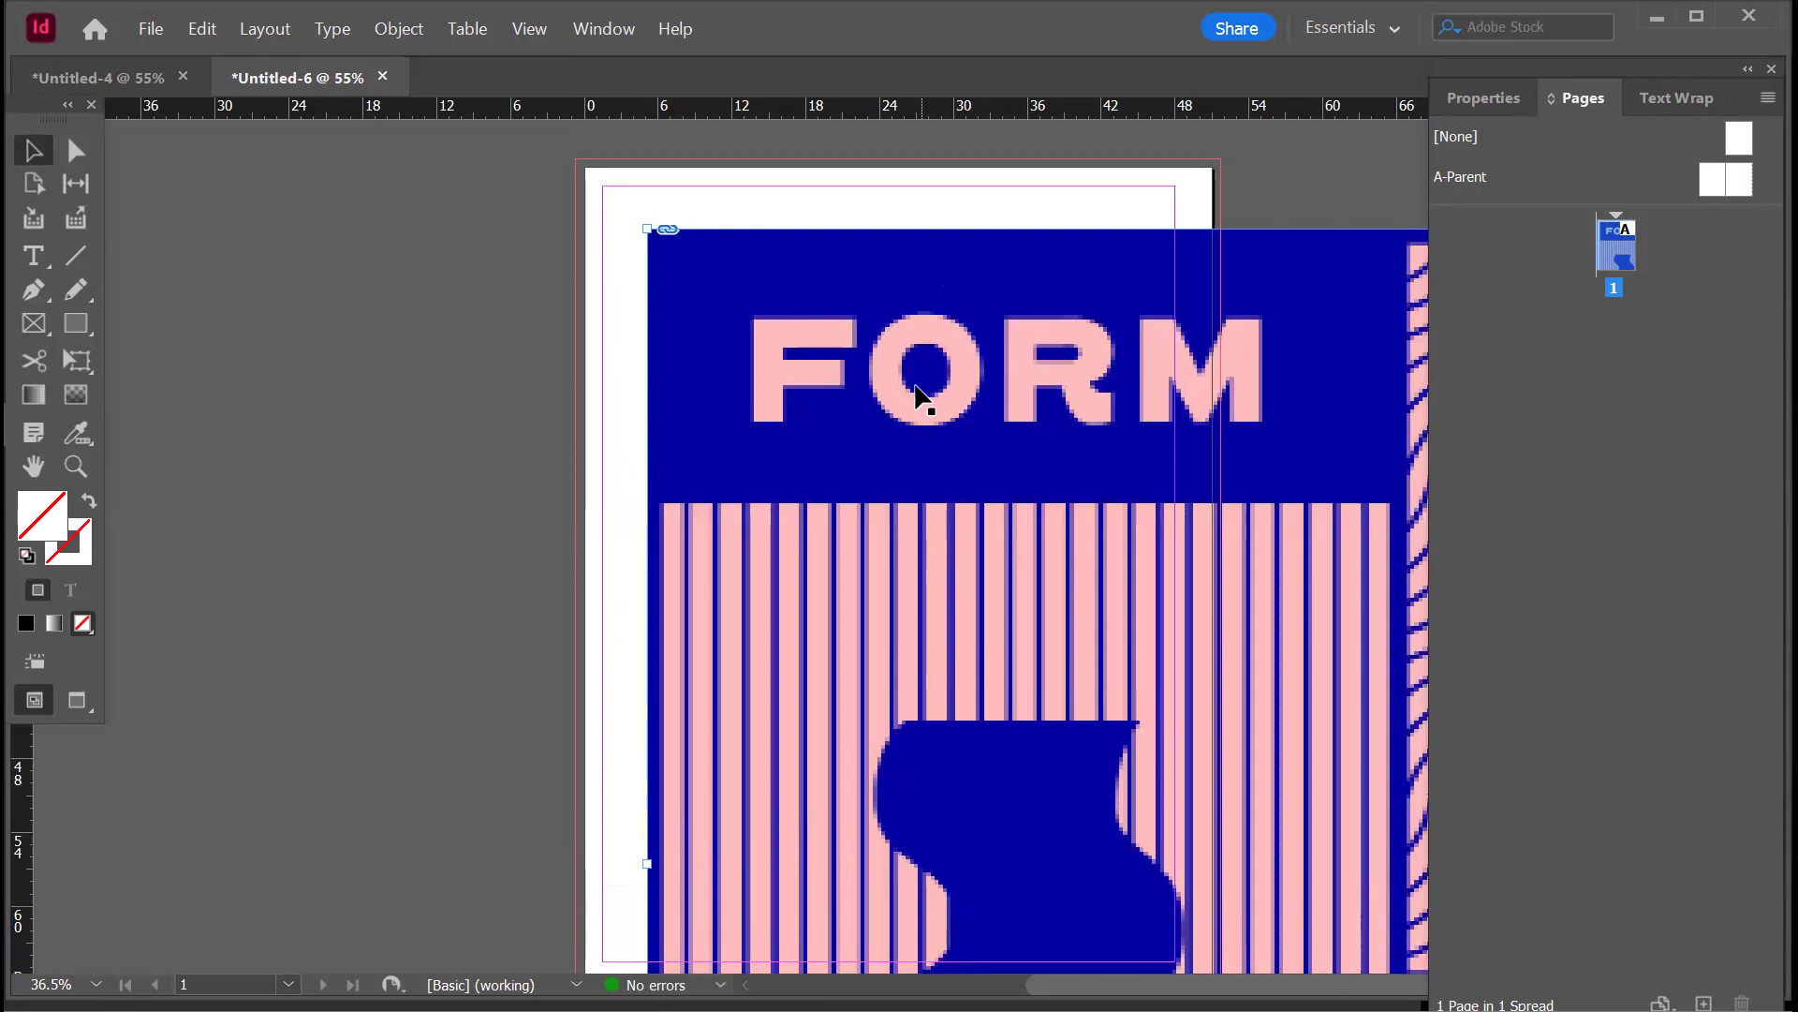
key("ctrl+z")
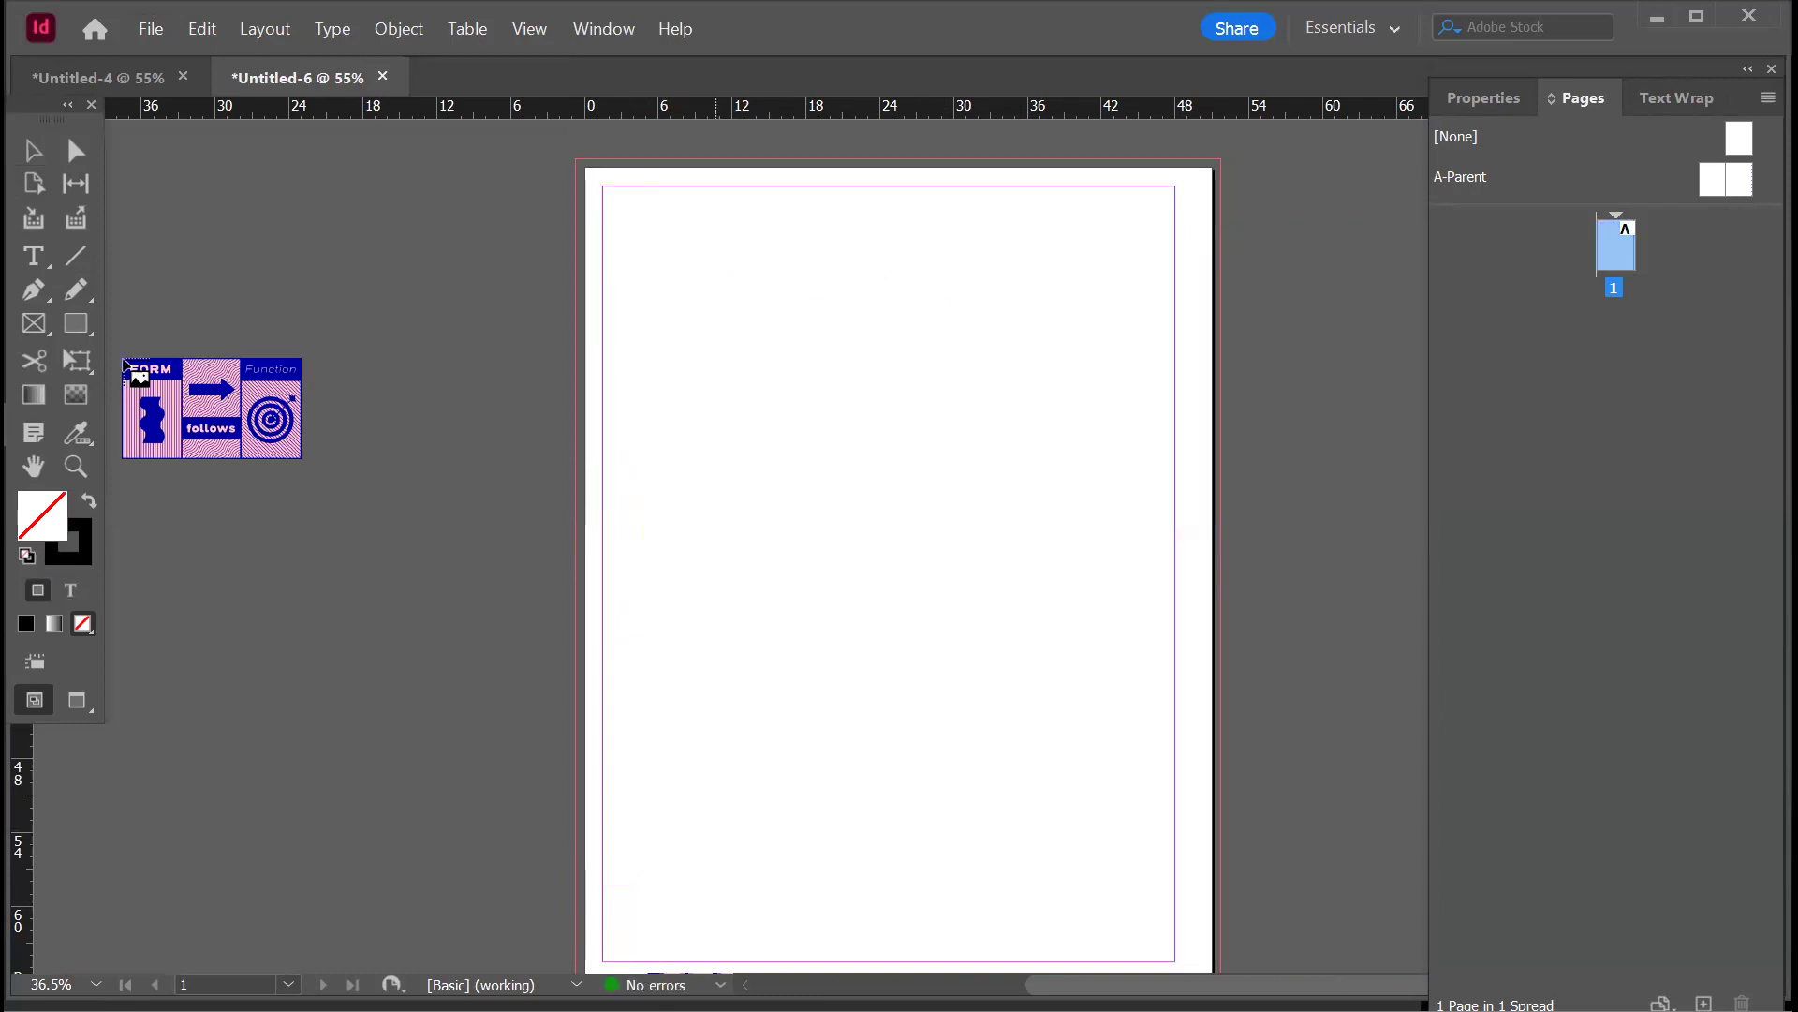
- Draw a rectangle frame near the page top and place the loaded wave artwork in it
left_click(34, 323)
left_click_drag(666, 232, 1087, 516)
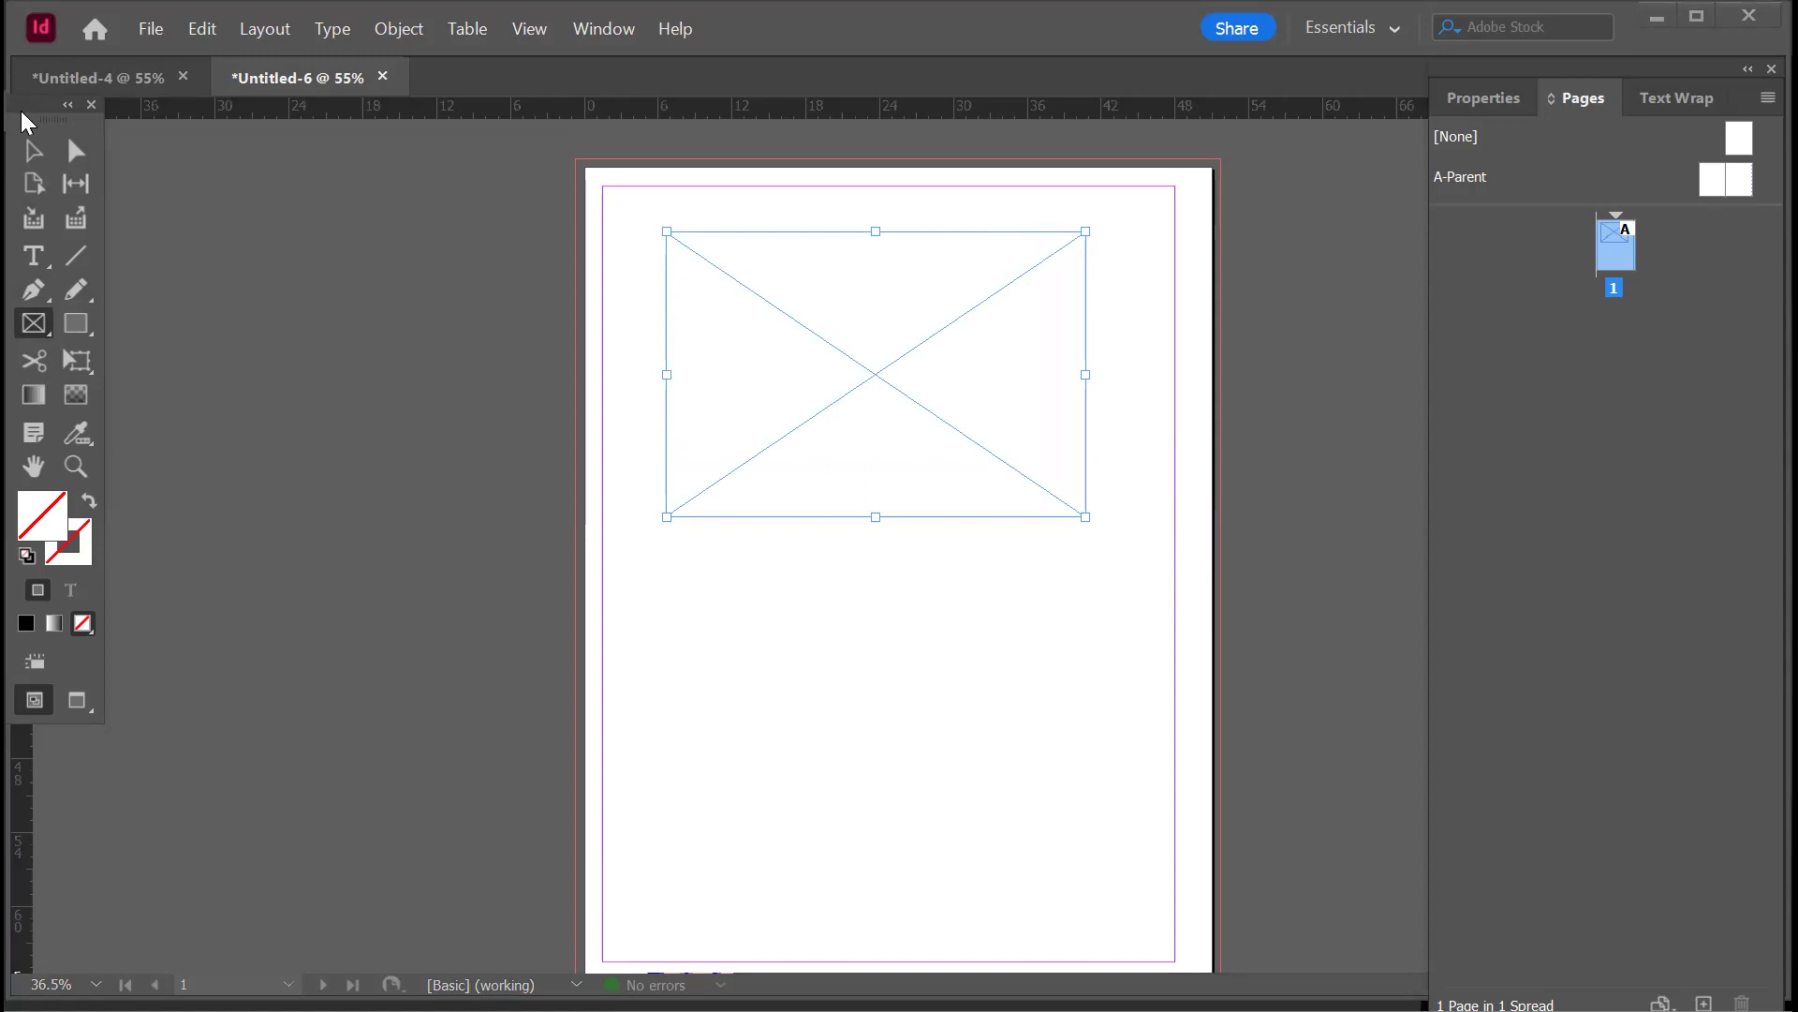
left_click(892, 350)
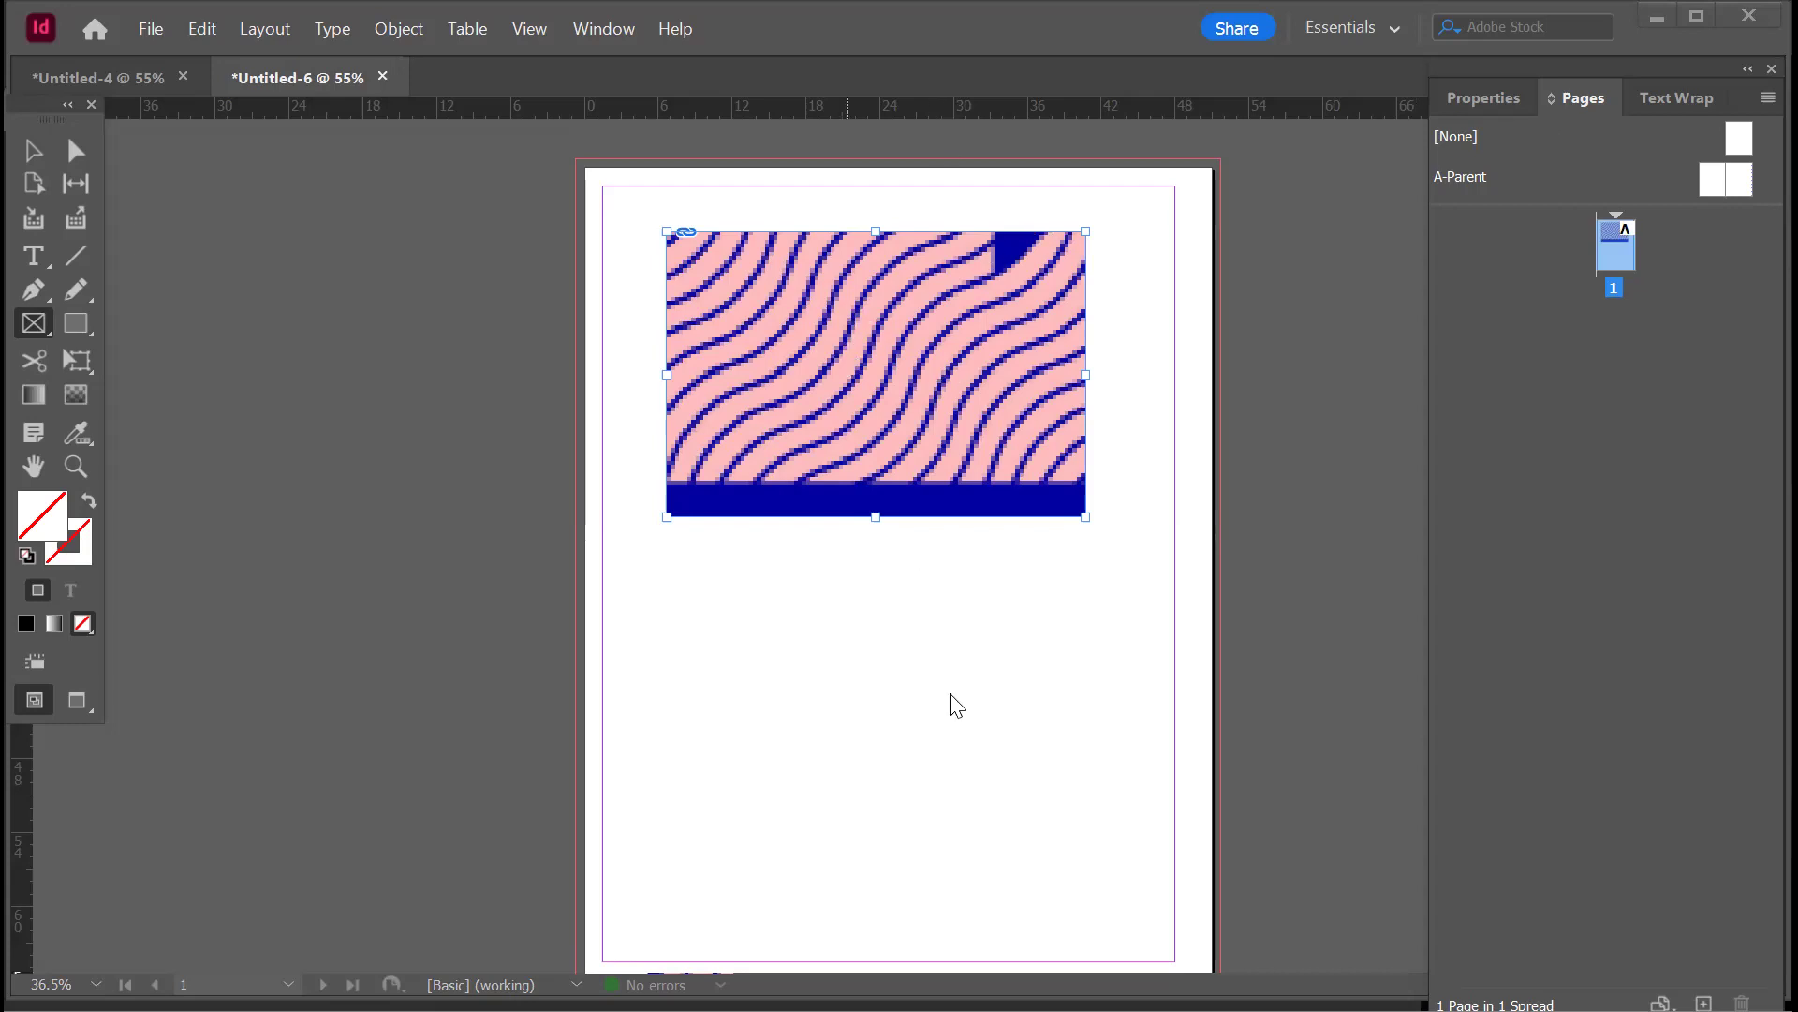
- Dismiss the fitting menu and rectangle size dialog, returning to the Selection tool
right_click(1222, 599)
mouse_move(984, 590)
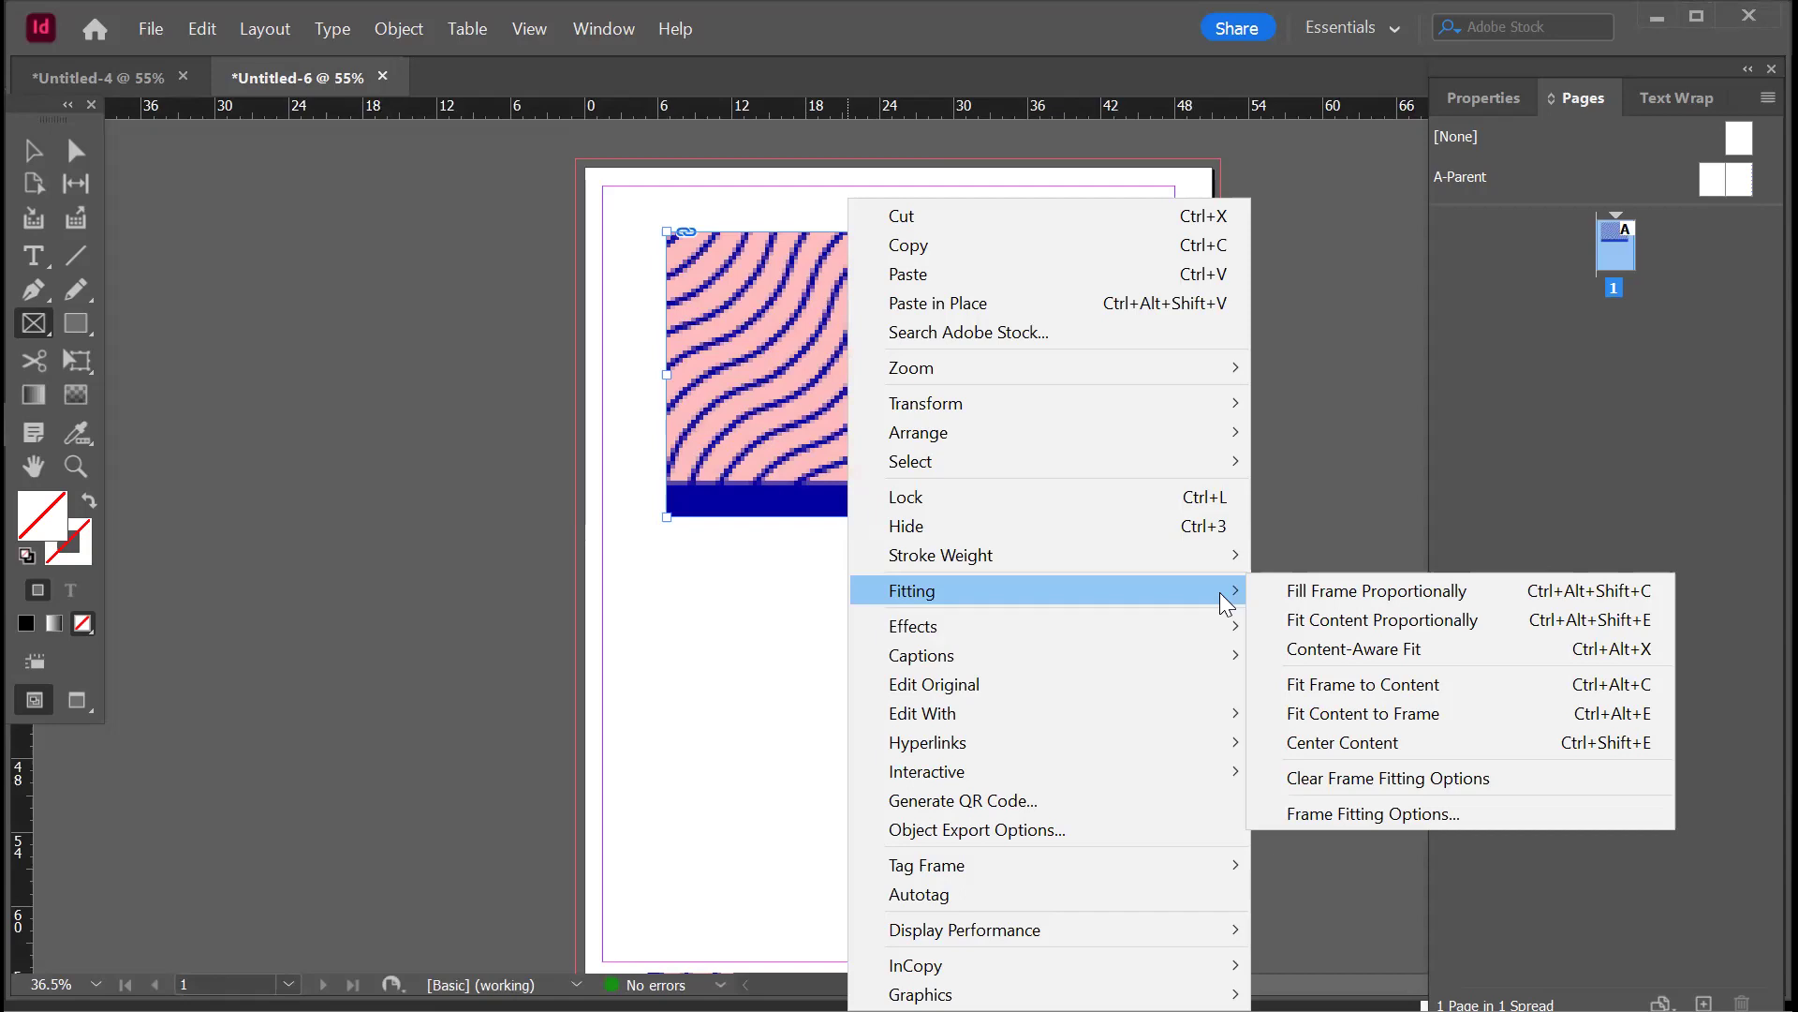
key("Escape")
left_click(1087, 523)
key("Escape")
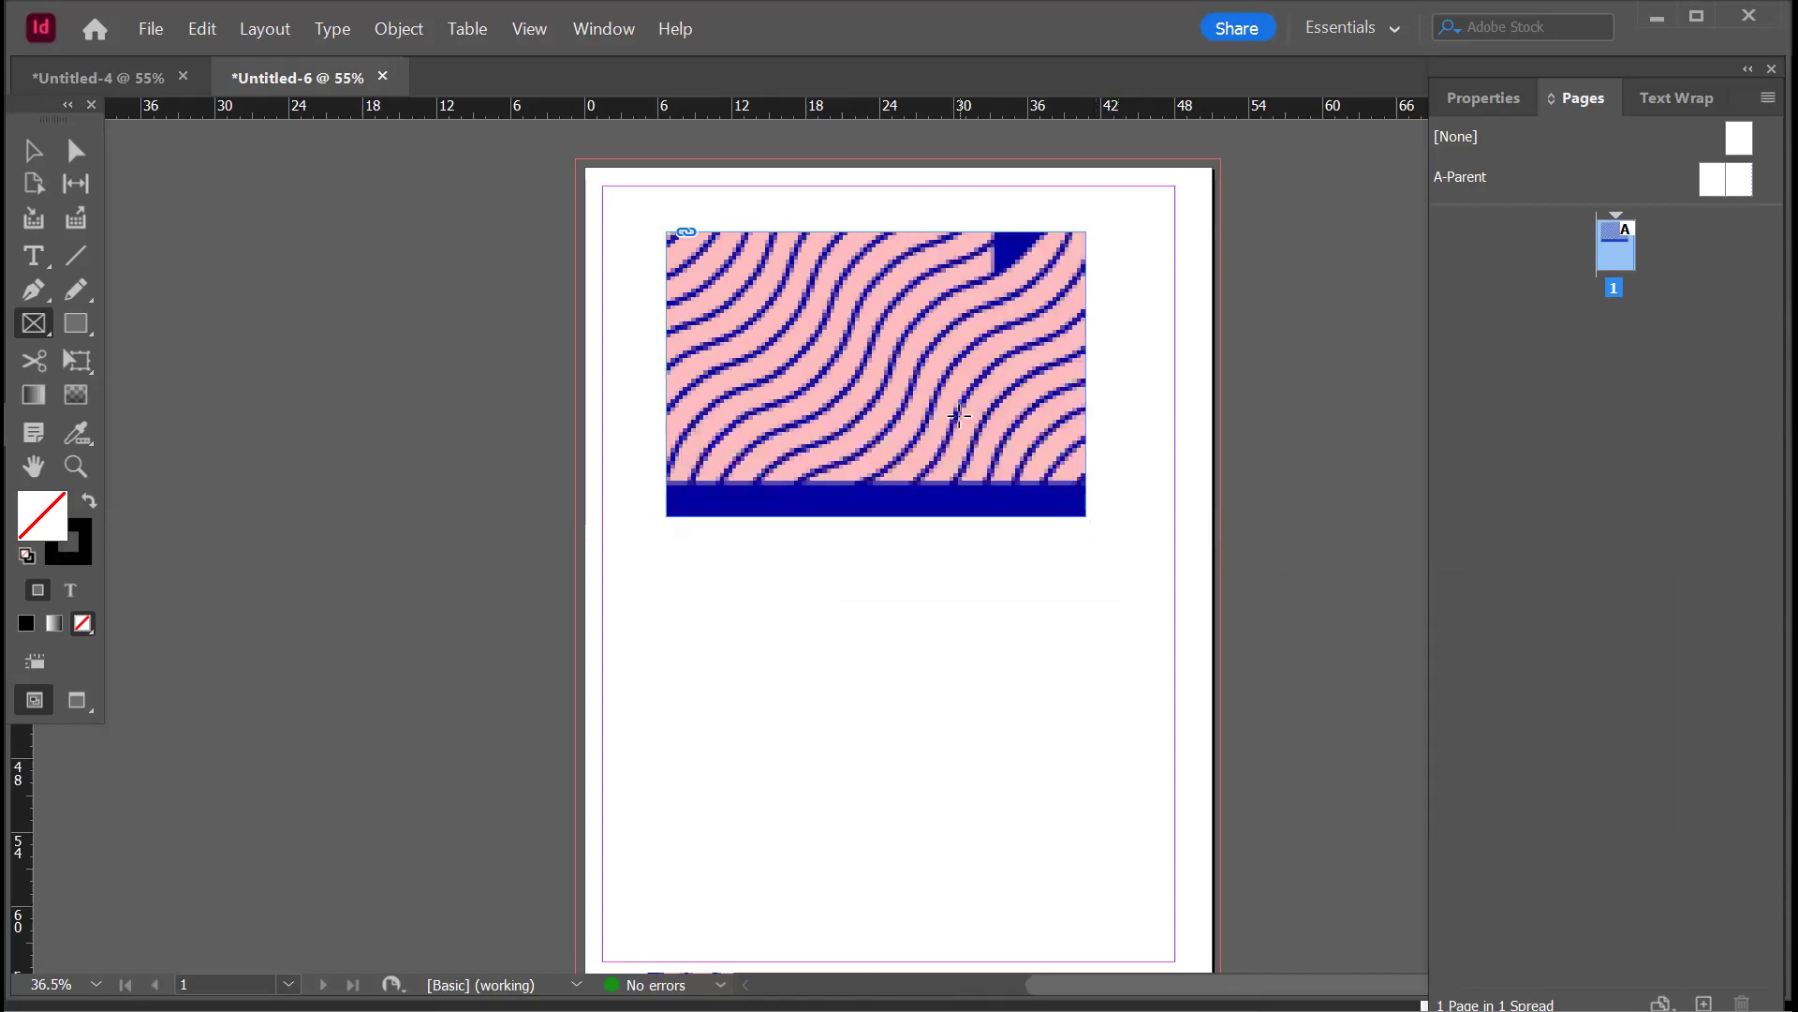
left_click(958, 415)
left_click(1040, 529)
key("v")
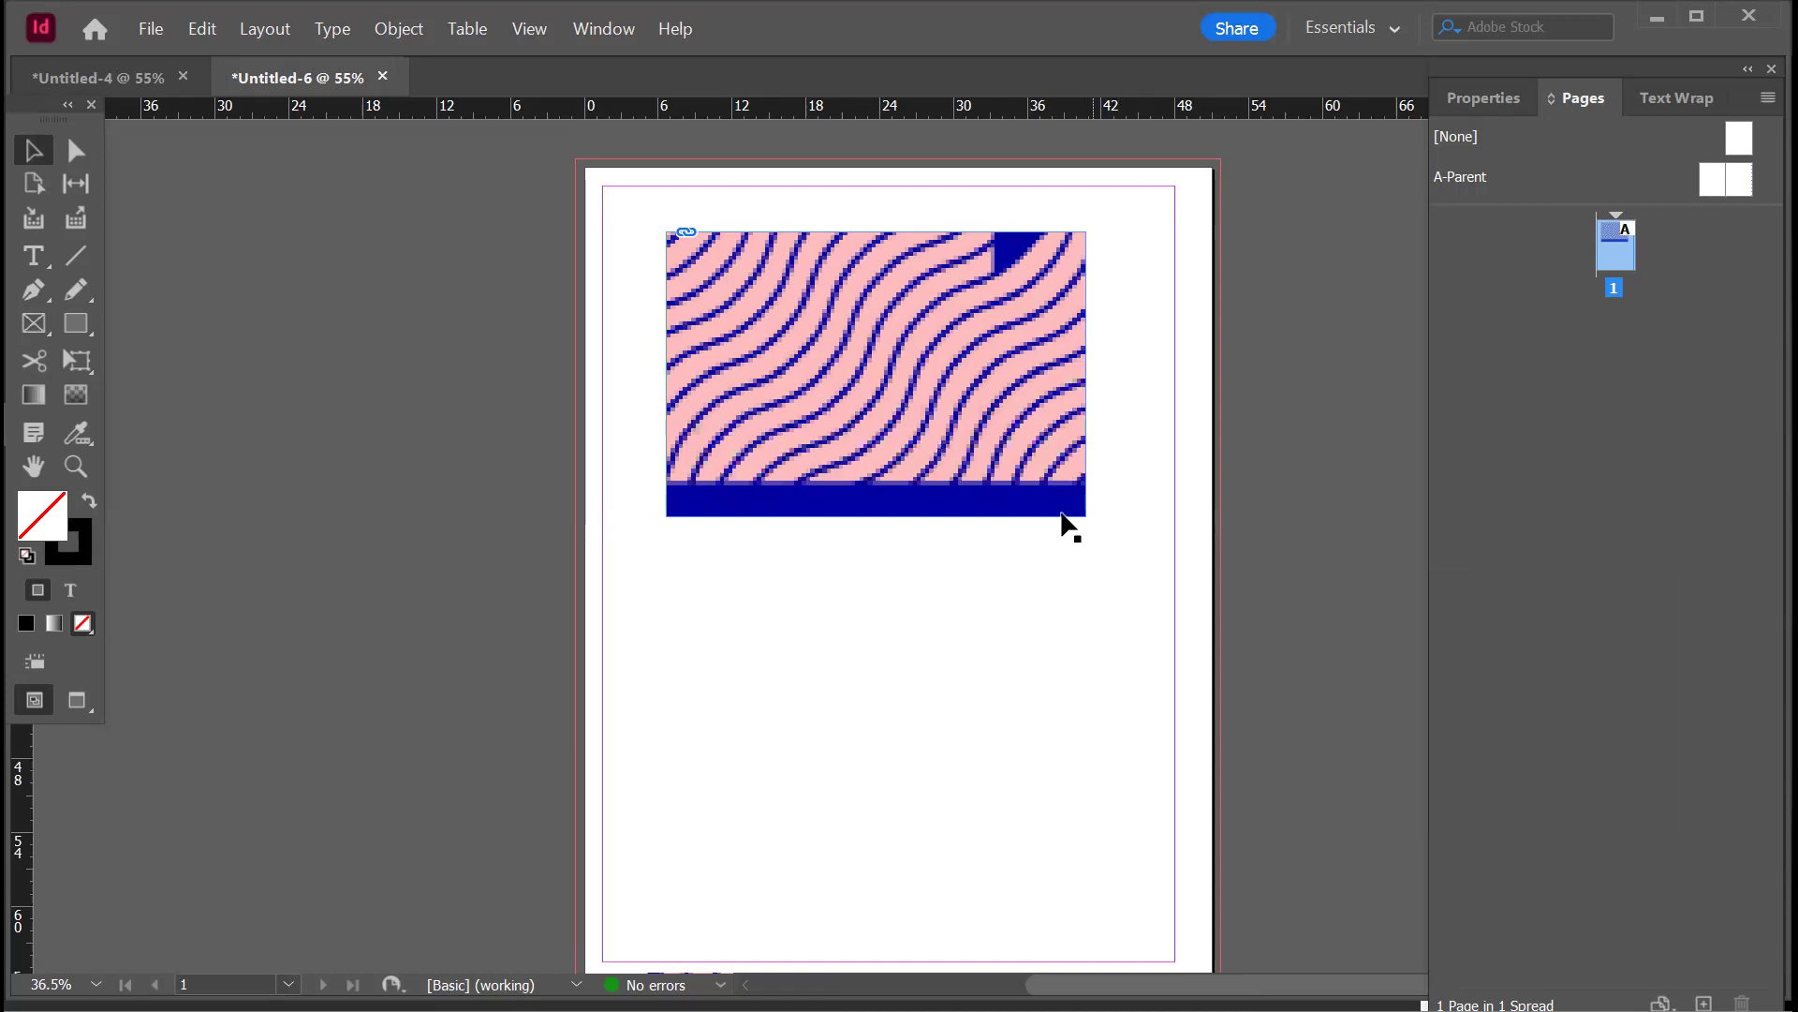
- Resize the pattern image frame to be slightly smaller
left_click(1087, 518)
mouse_move(1087, 516)
left_mouse_down()
mouse_move(1201, 622)
mouse_move(1135, 573)
left_mouse_up()
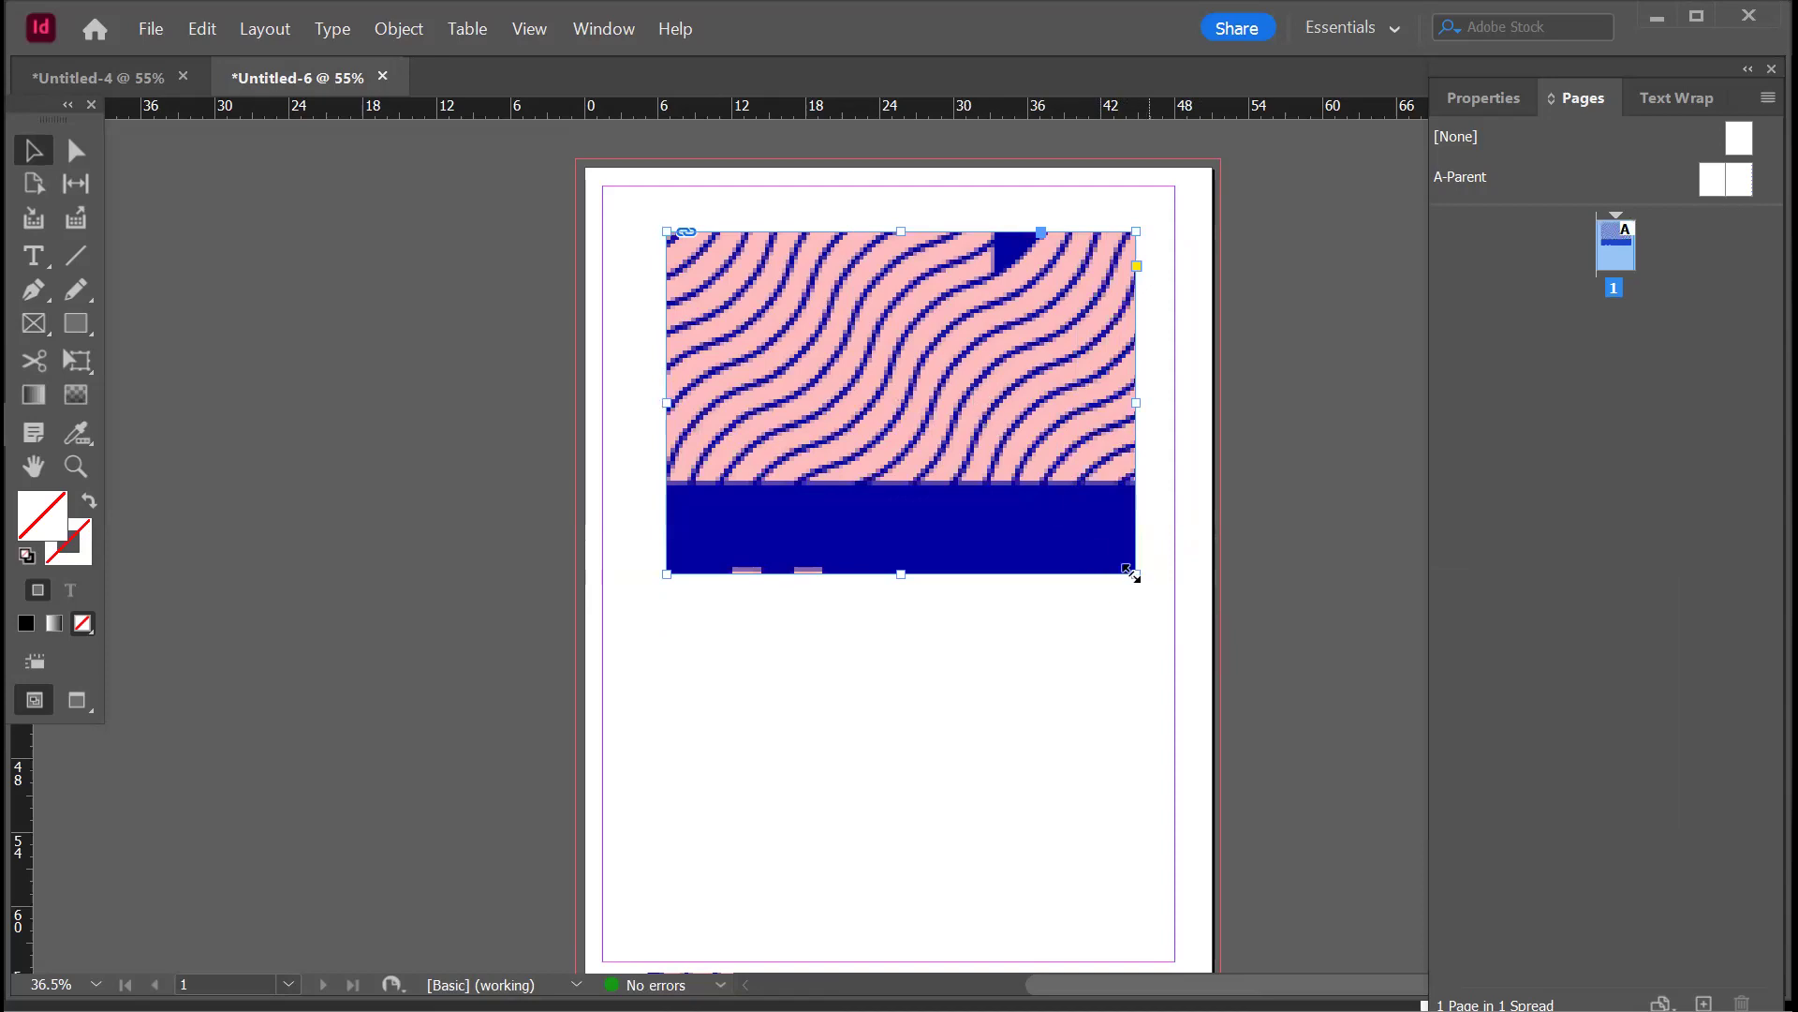
mouse_move(1131, 574)
left_mouse_down()
mouse_move(1064, 518)
mouse_move(1092, 562)
mouse_move(998, 515)
left_mouse_up()
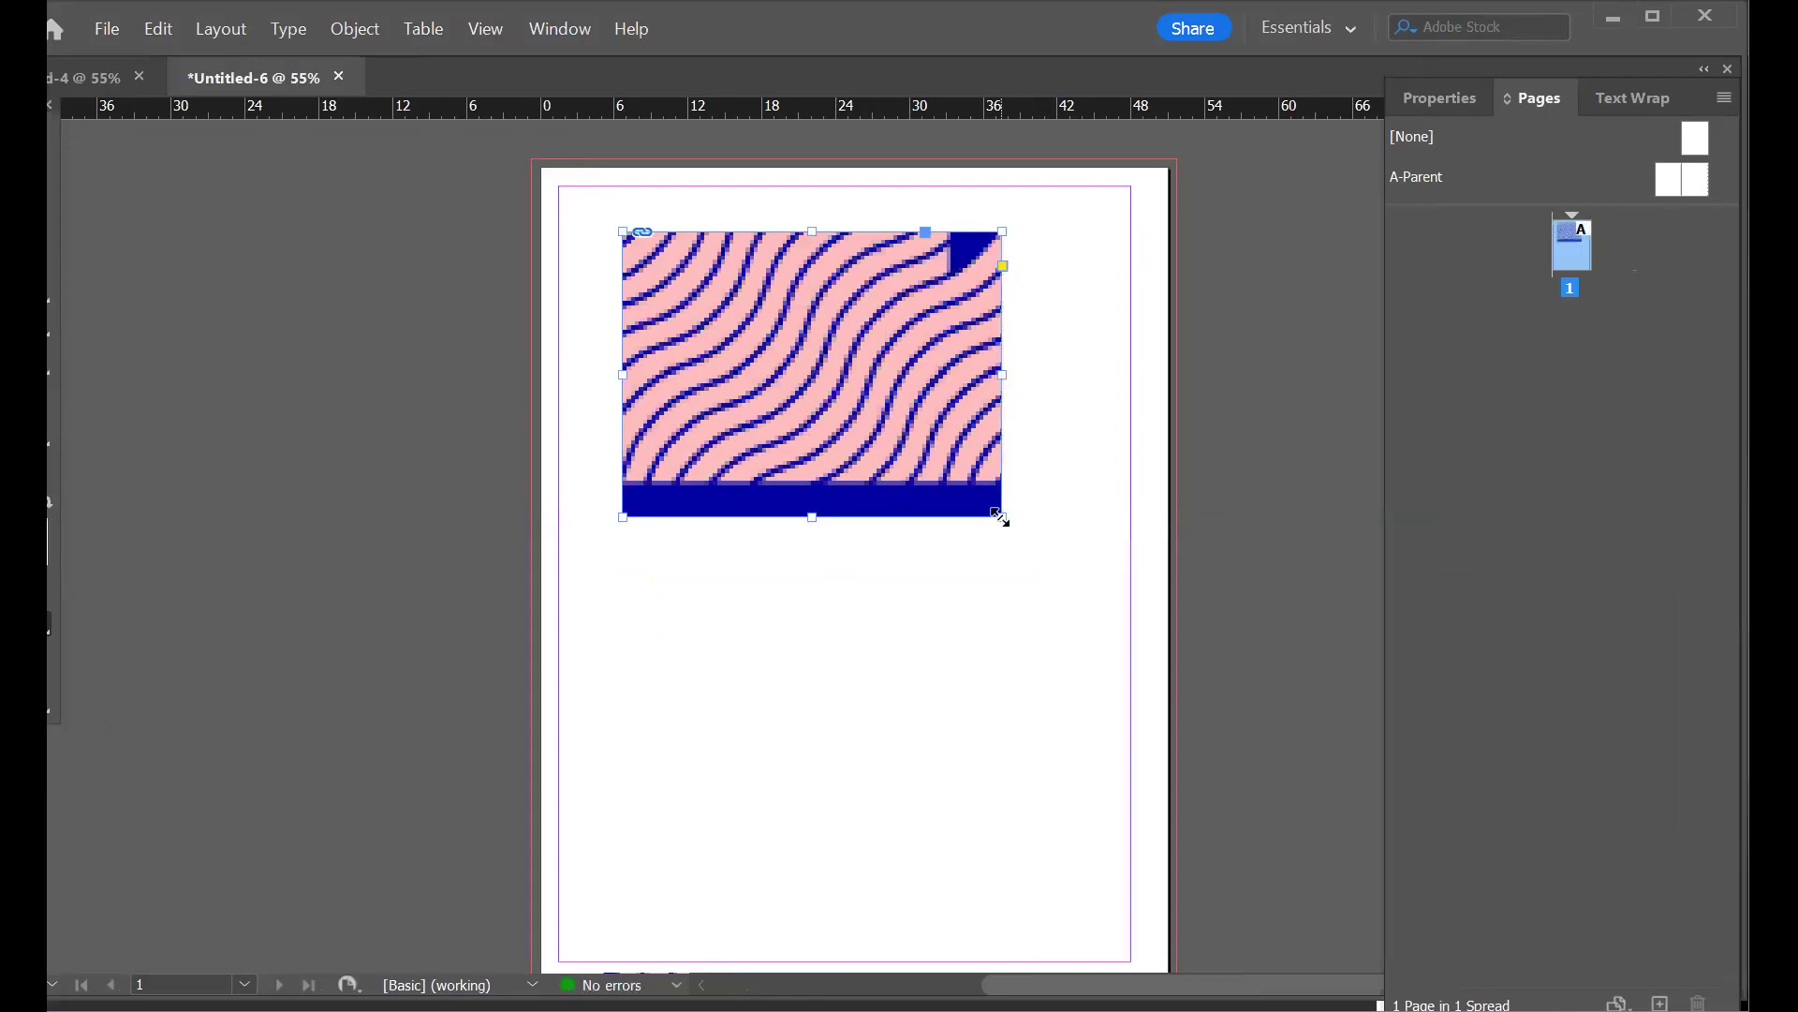
key("ctrl+Tab")
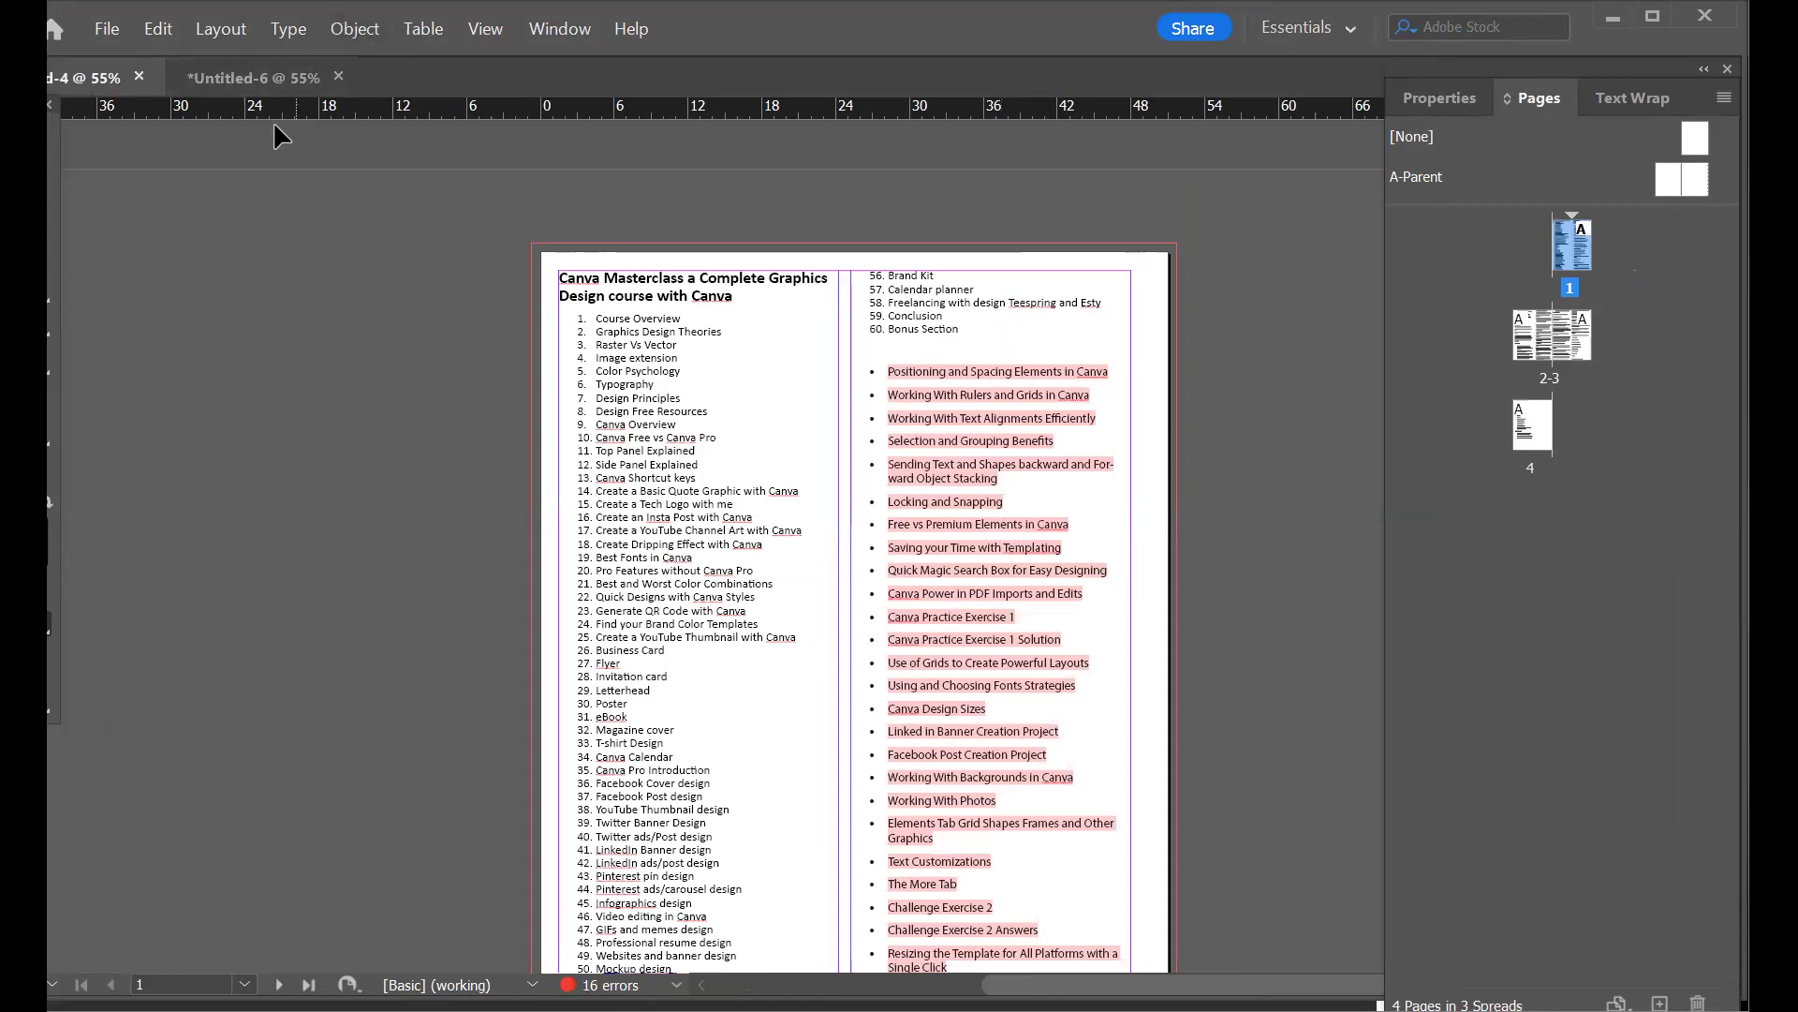
left_click(273, 75)
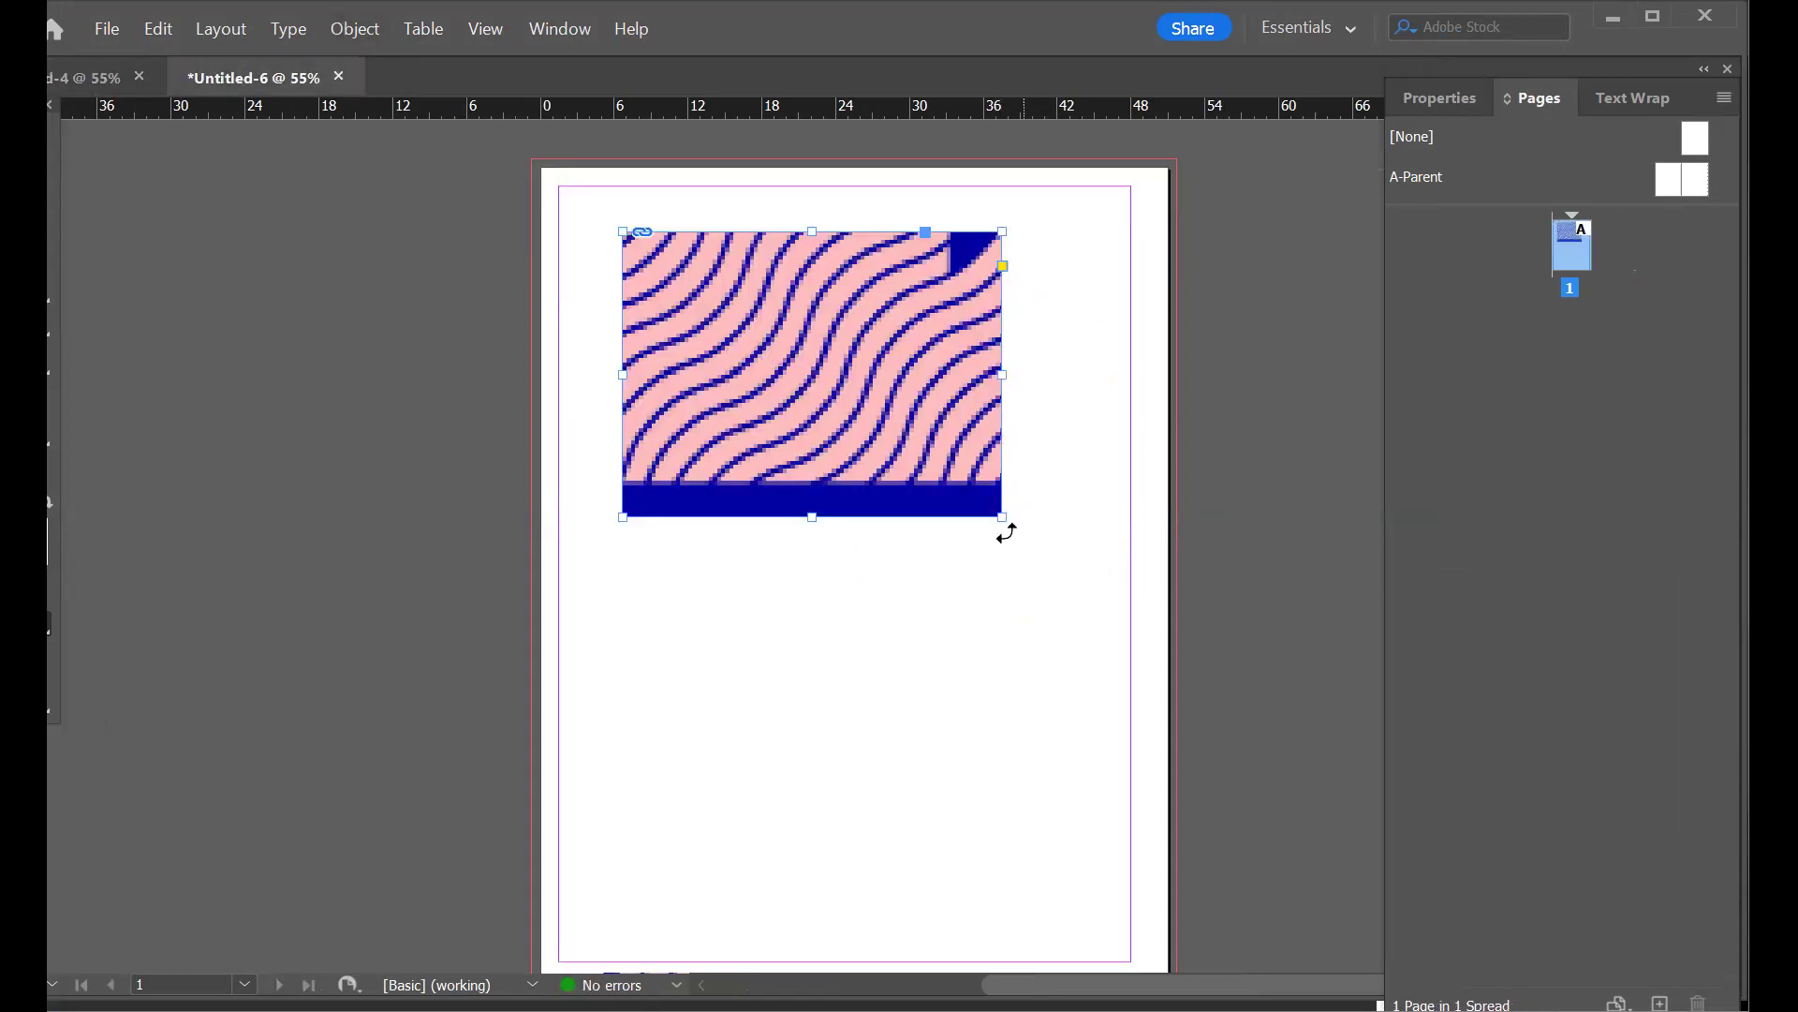
mouse_move(1002, 516)
left_mouse_down()
mouse_move(1044, 583)
mouse_move(1089, 581)
mouse_move(996, 512)
left_mouse_up()
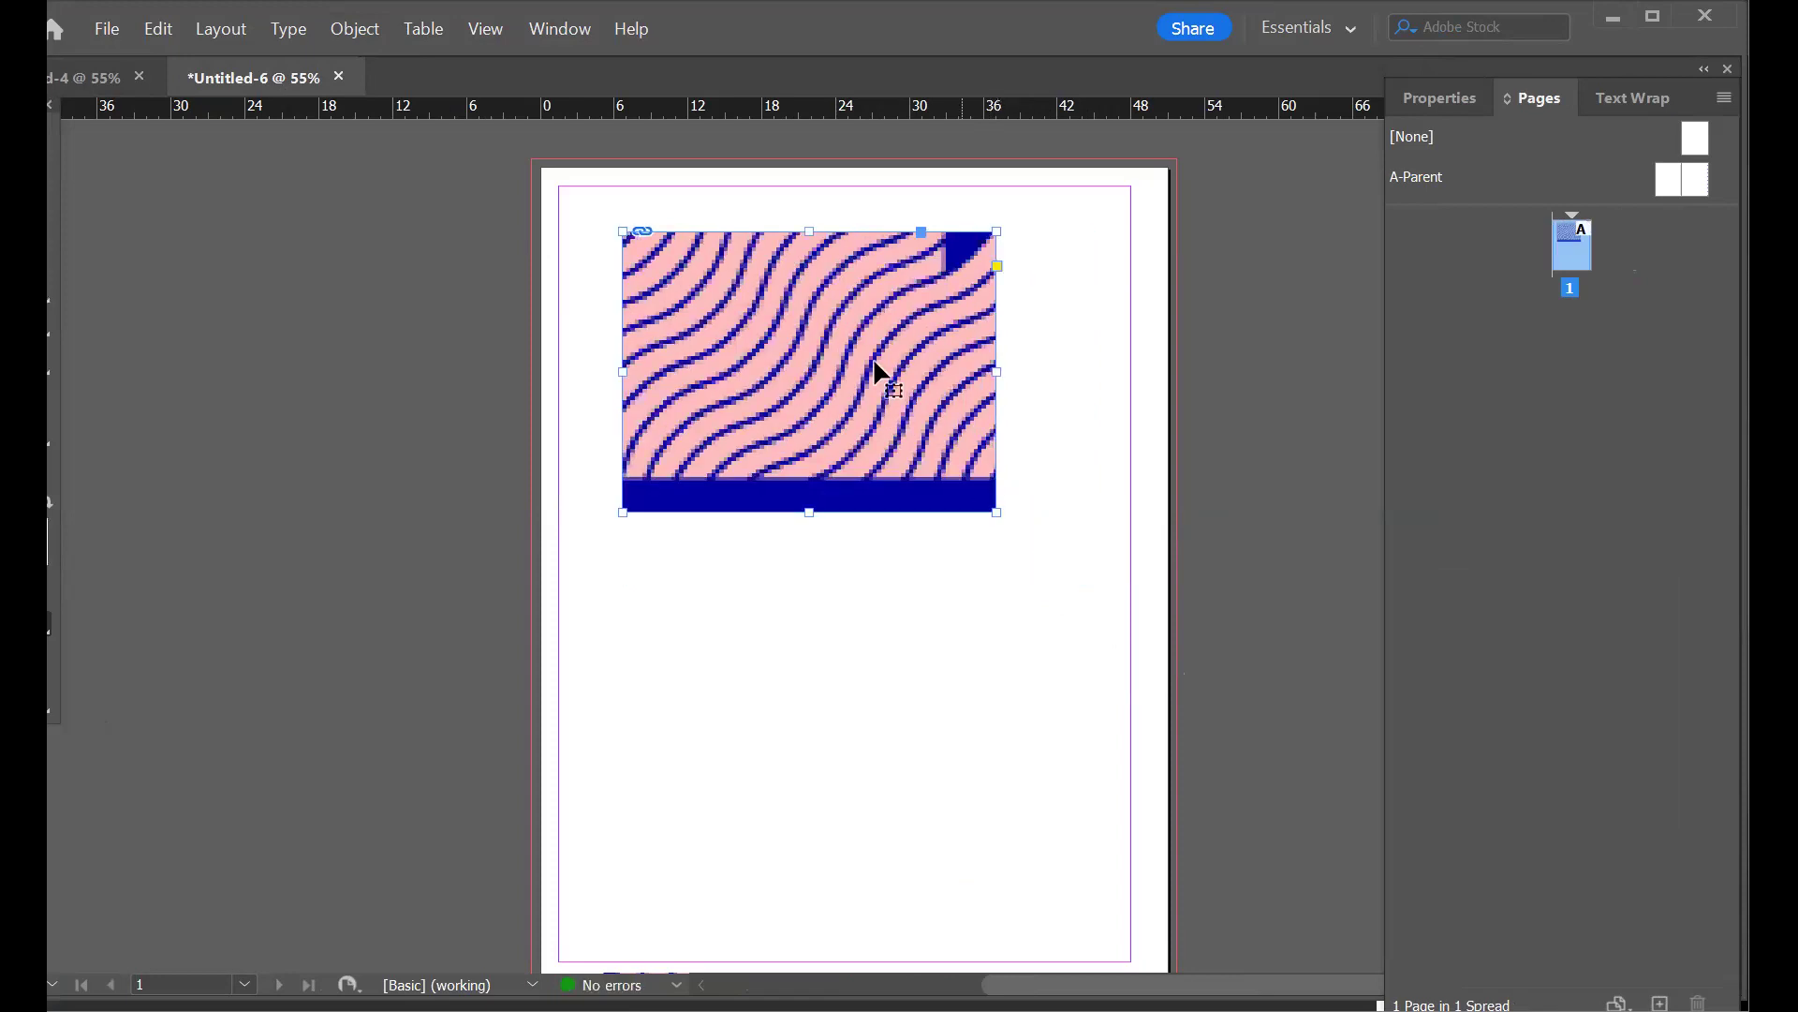
- Apply Fill Frame Proportionally to the pattern image and reselect its frame
right_click(809, 370)
mouse_move(866, 590)
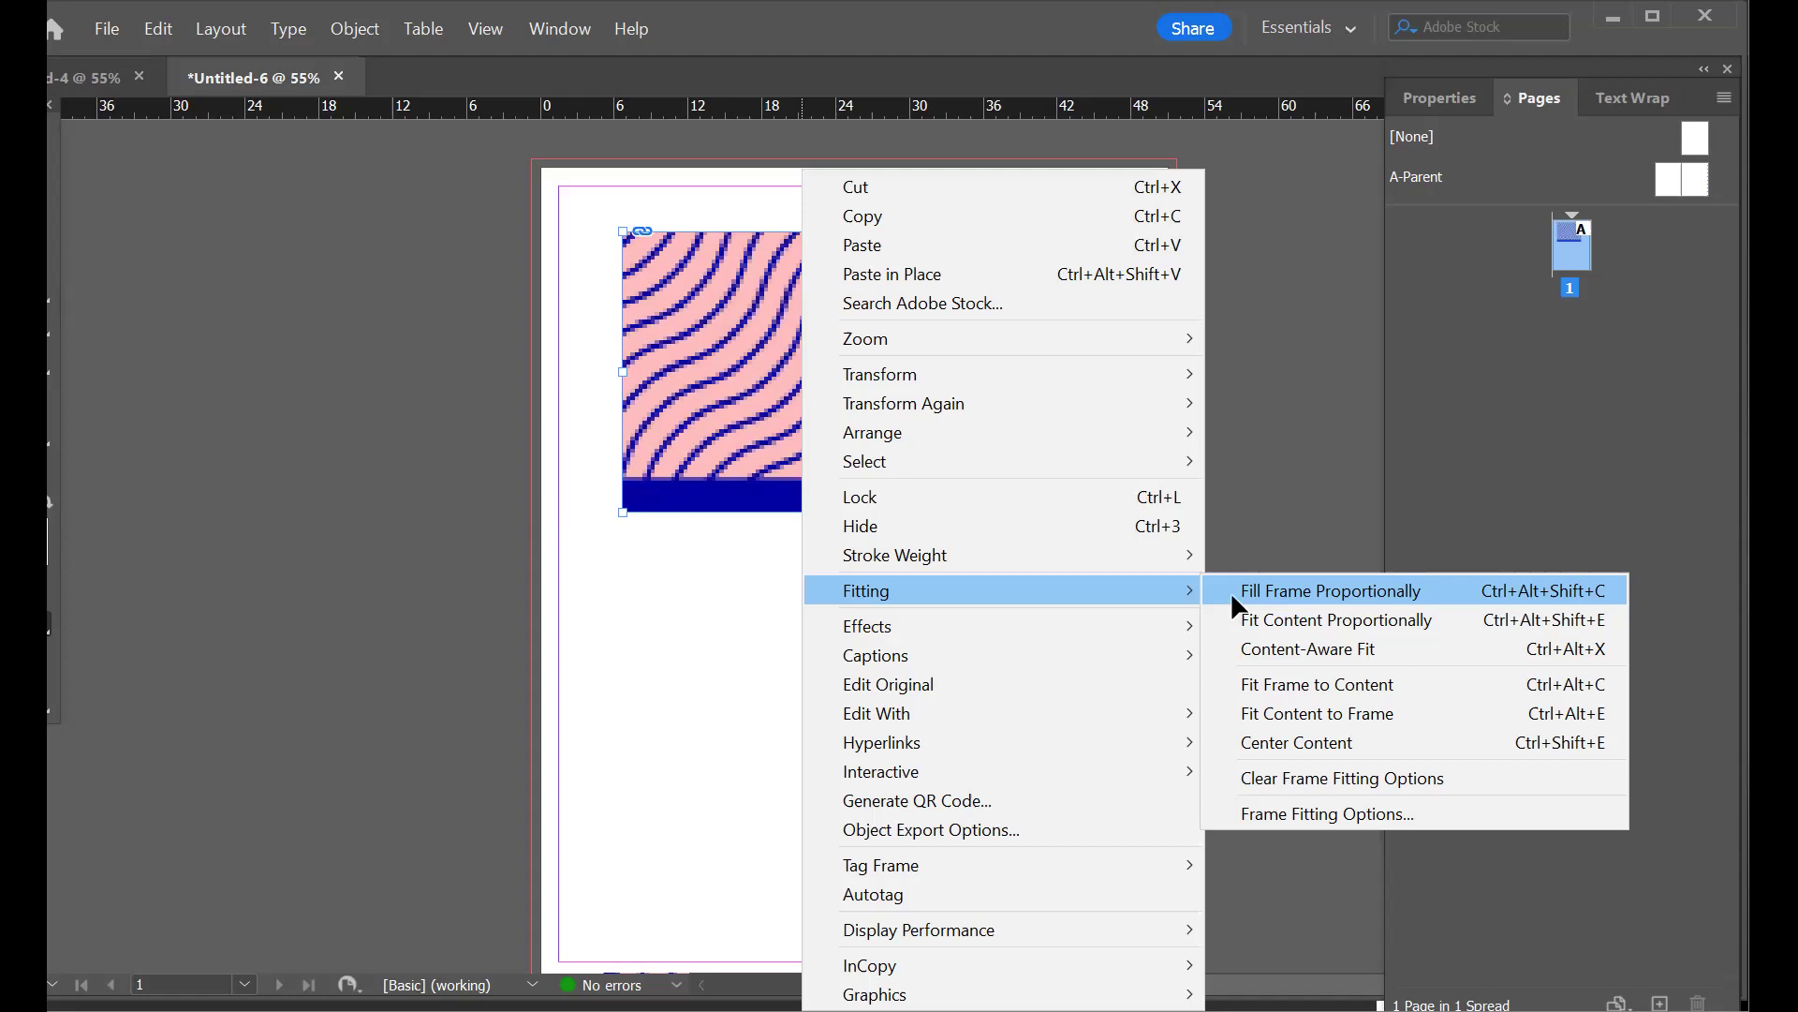
left_click(1235, 598)
key("ctrl+a")
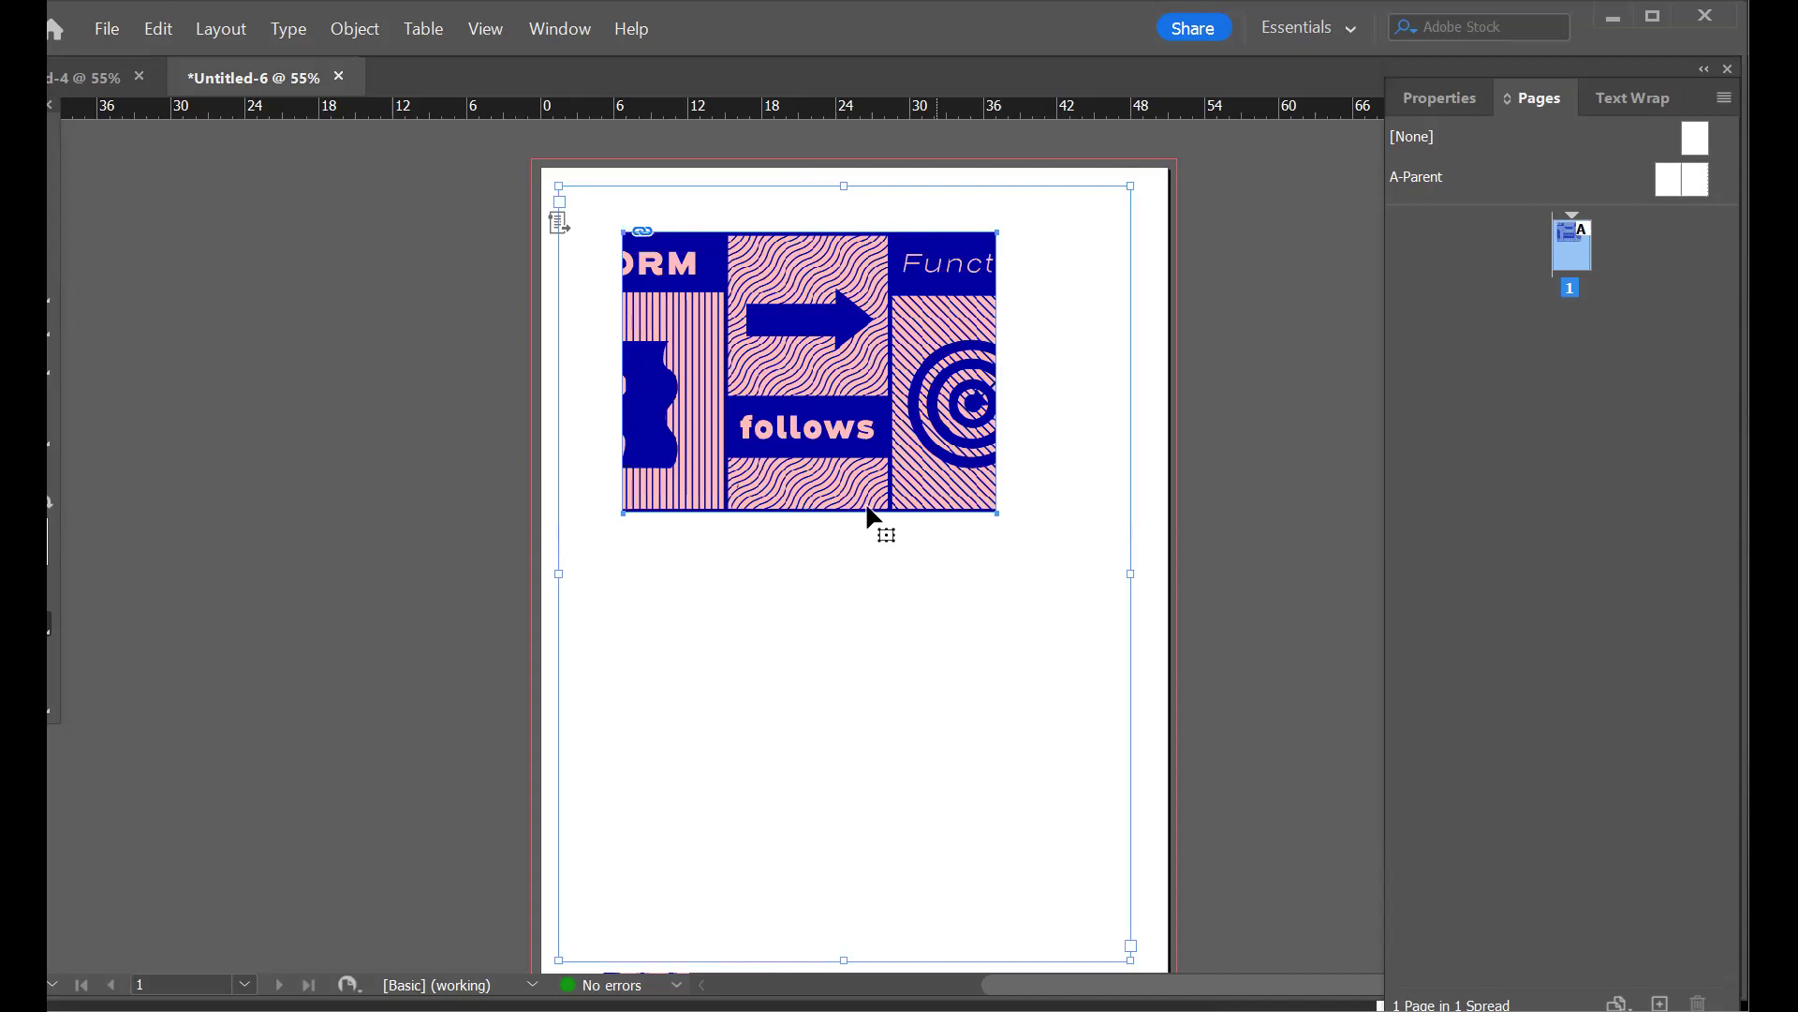
left_click(904, 446)
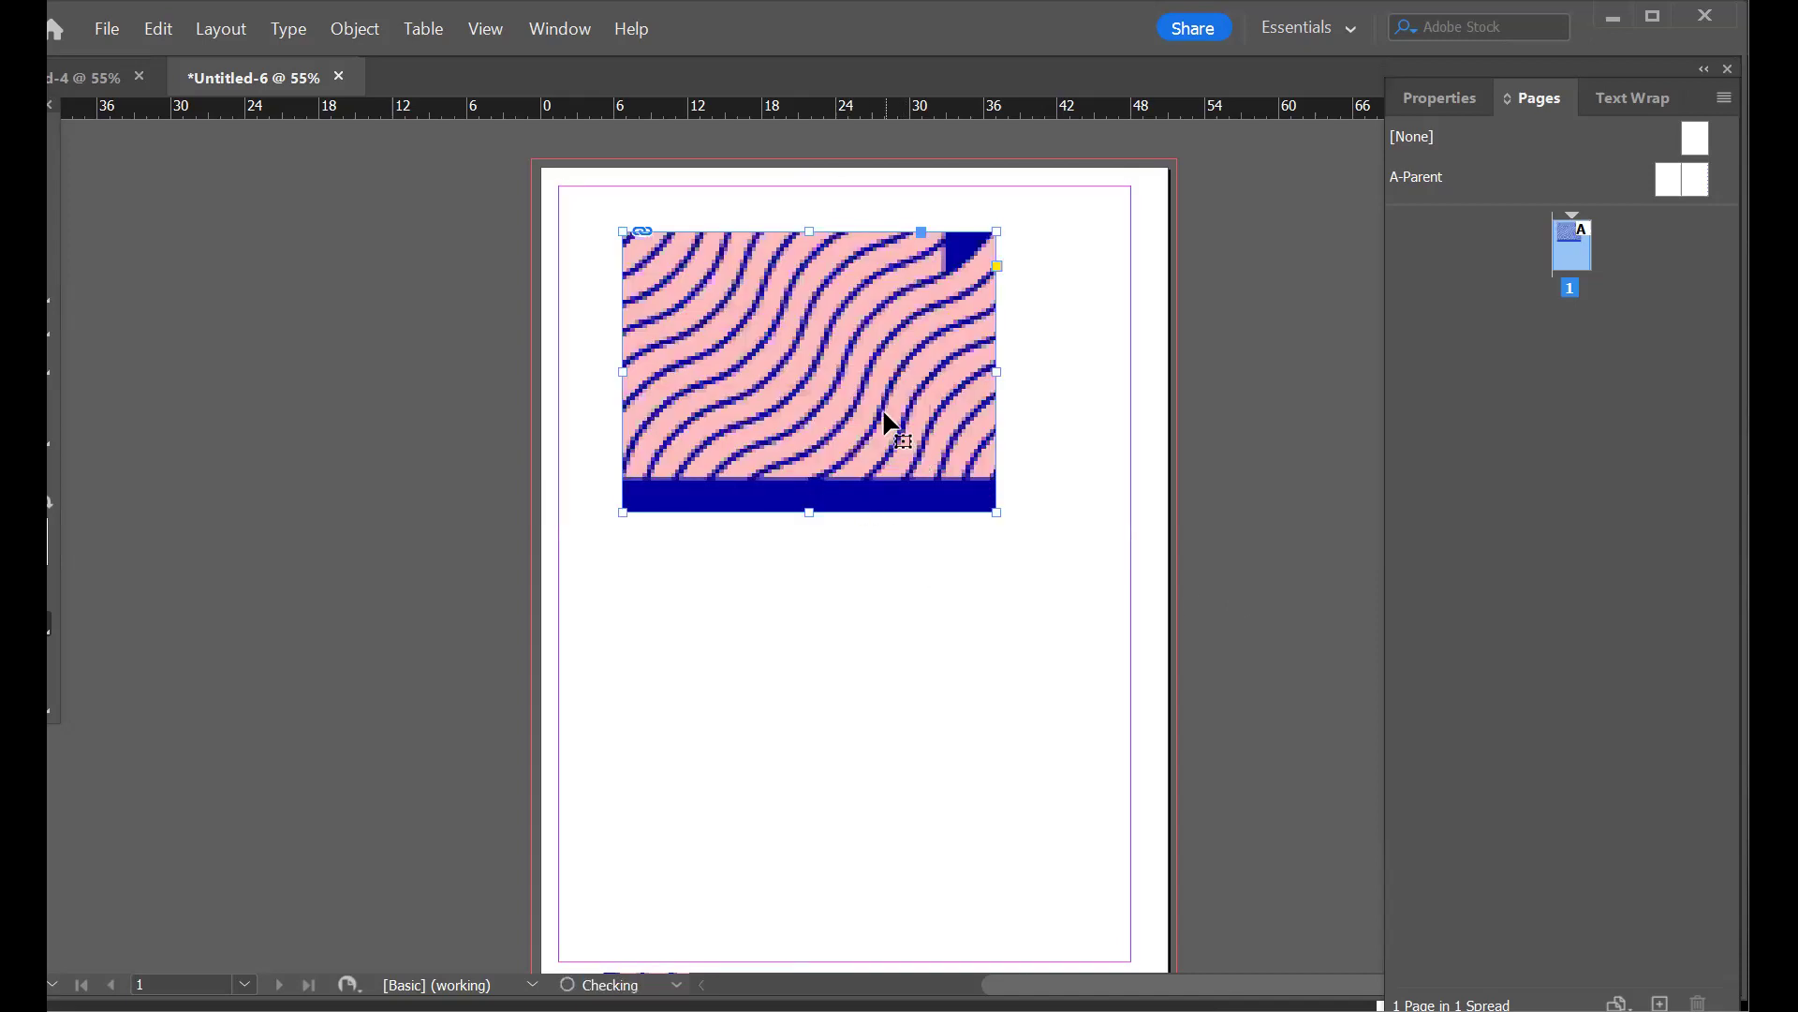
- Try Fit Content Proportionally twice, undoing it each time
right_click(1228, 607)
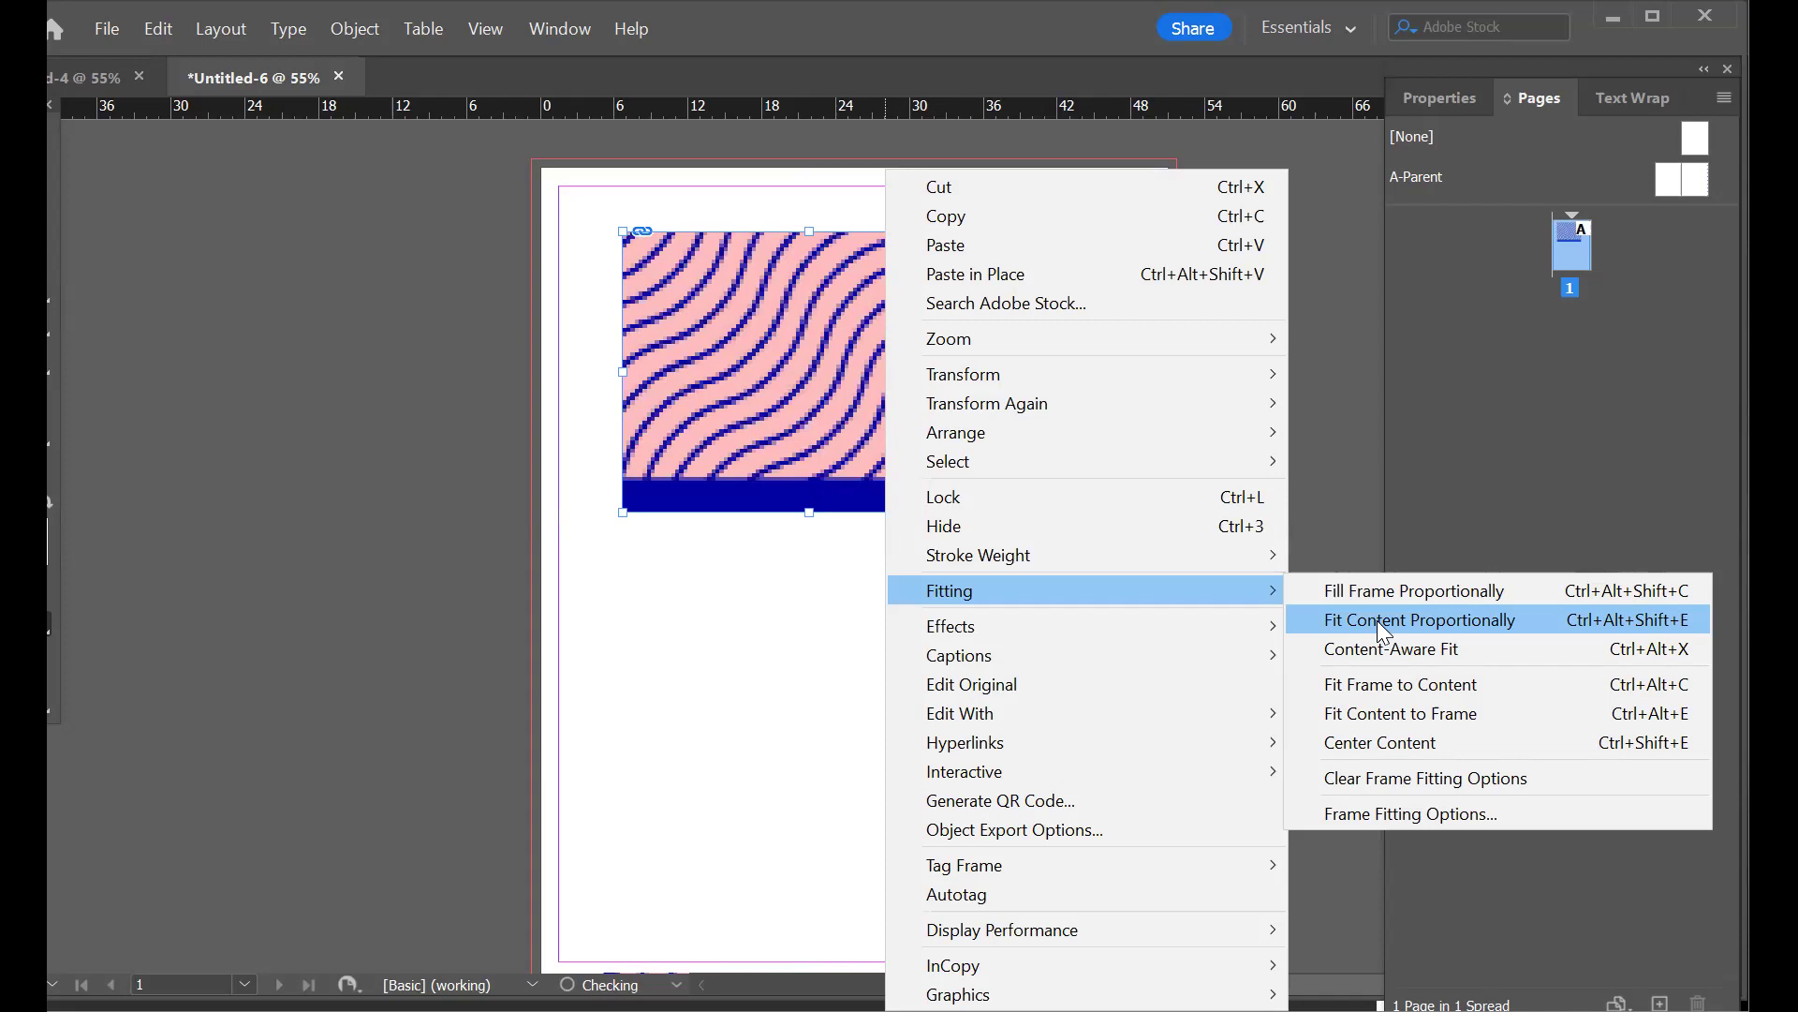
left_click(1383, 622)
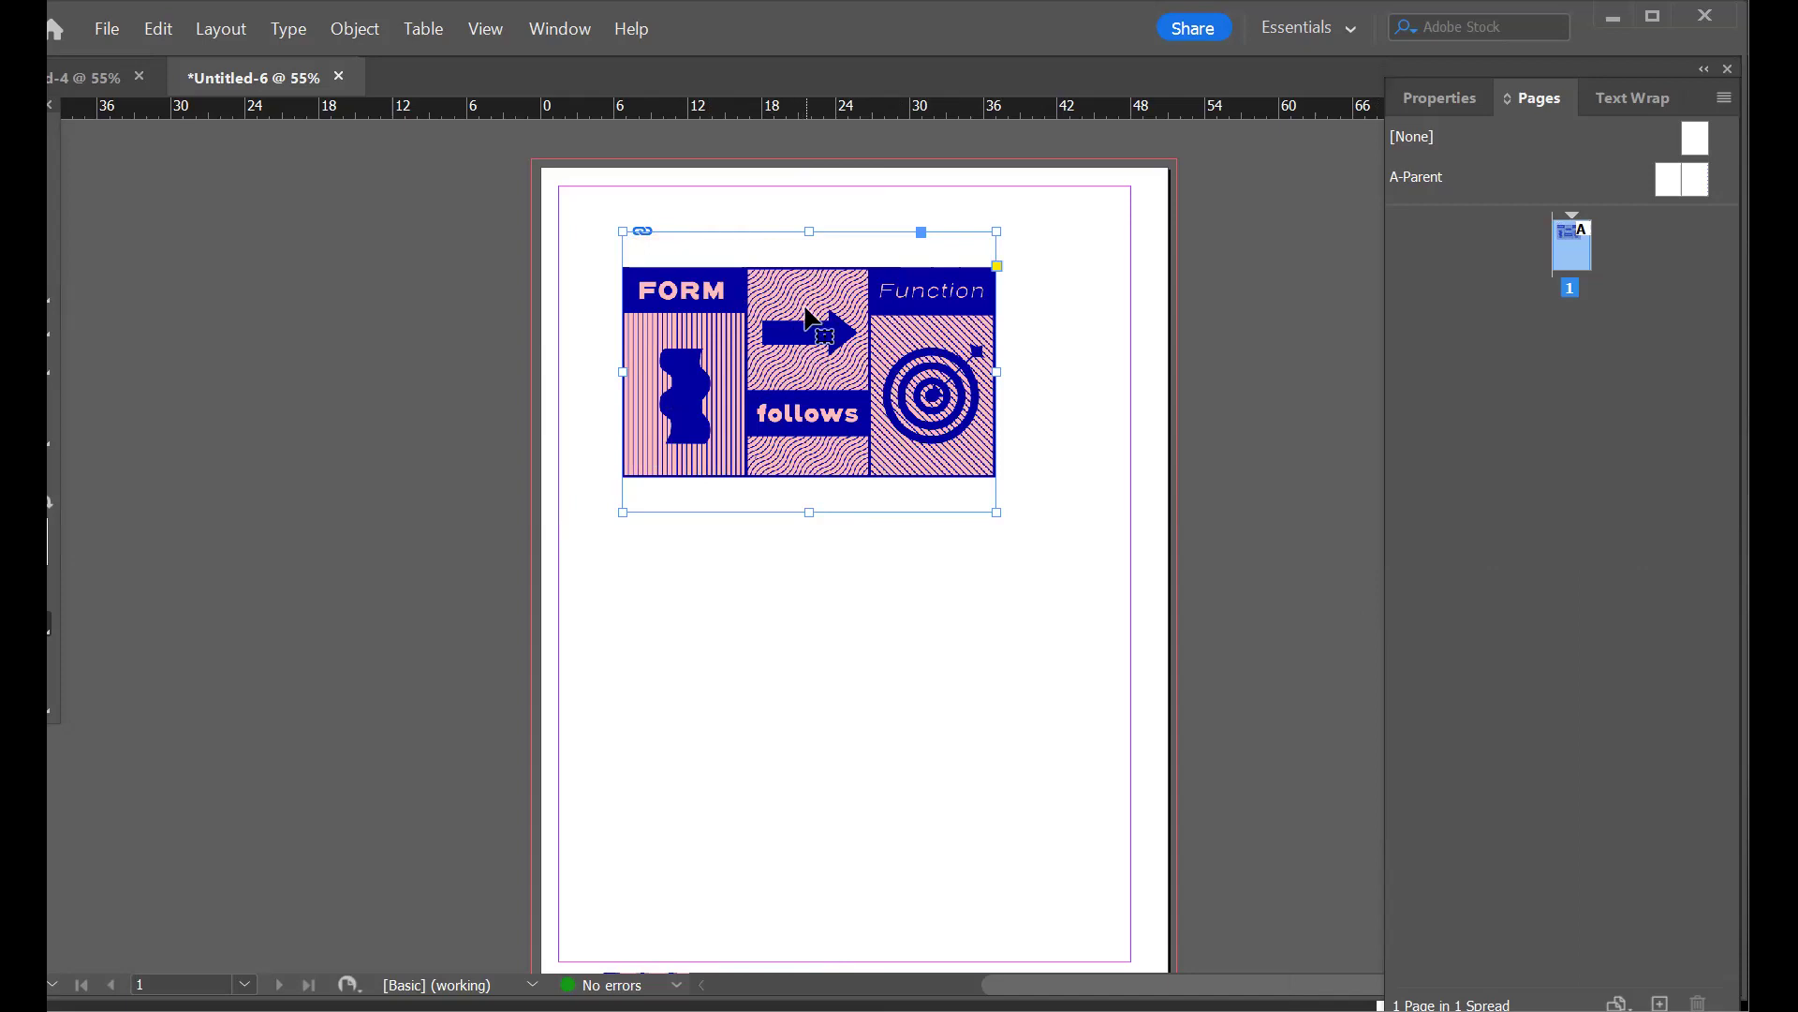
key("ctrl+z")
right_click(910, 415)
mouse_move(1110, 590)
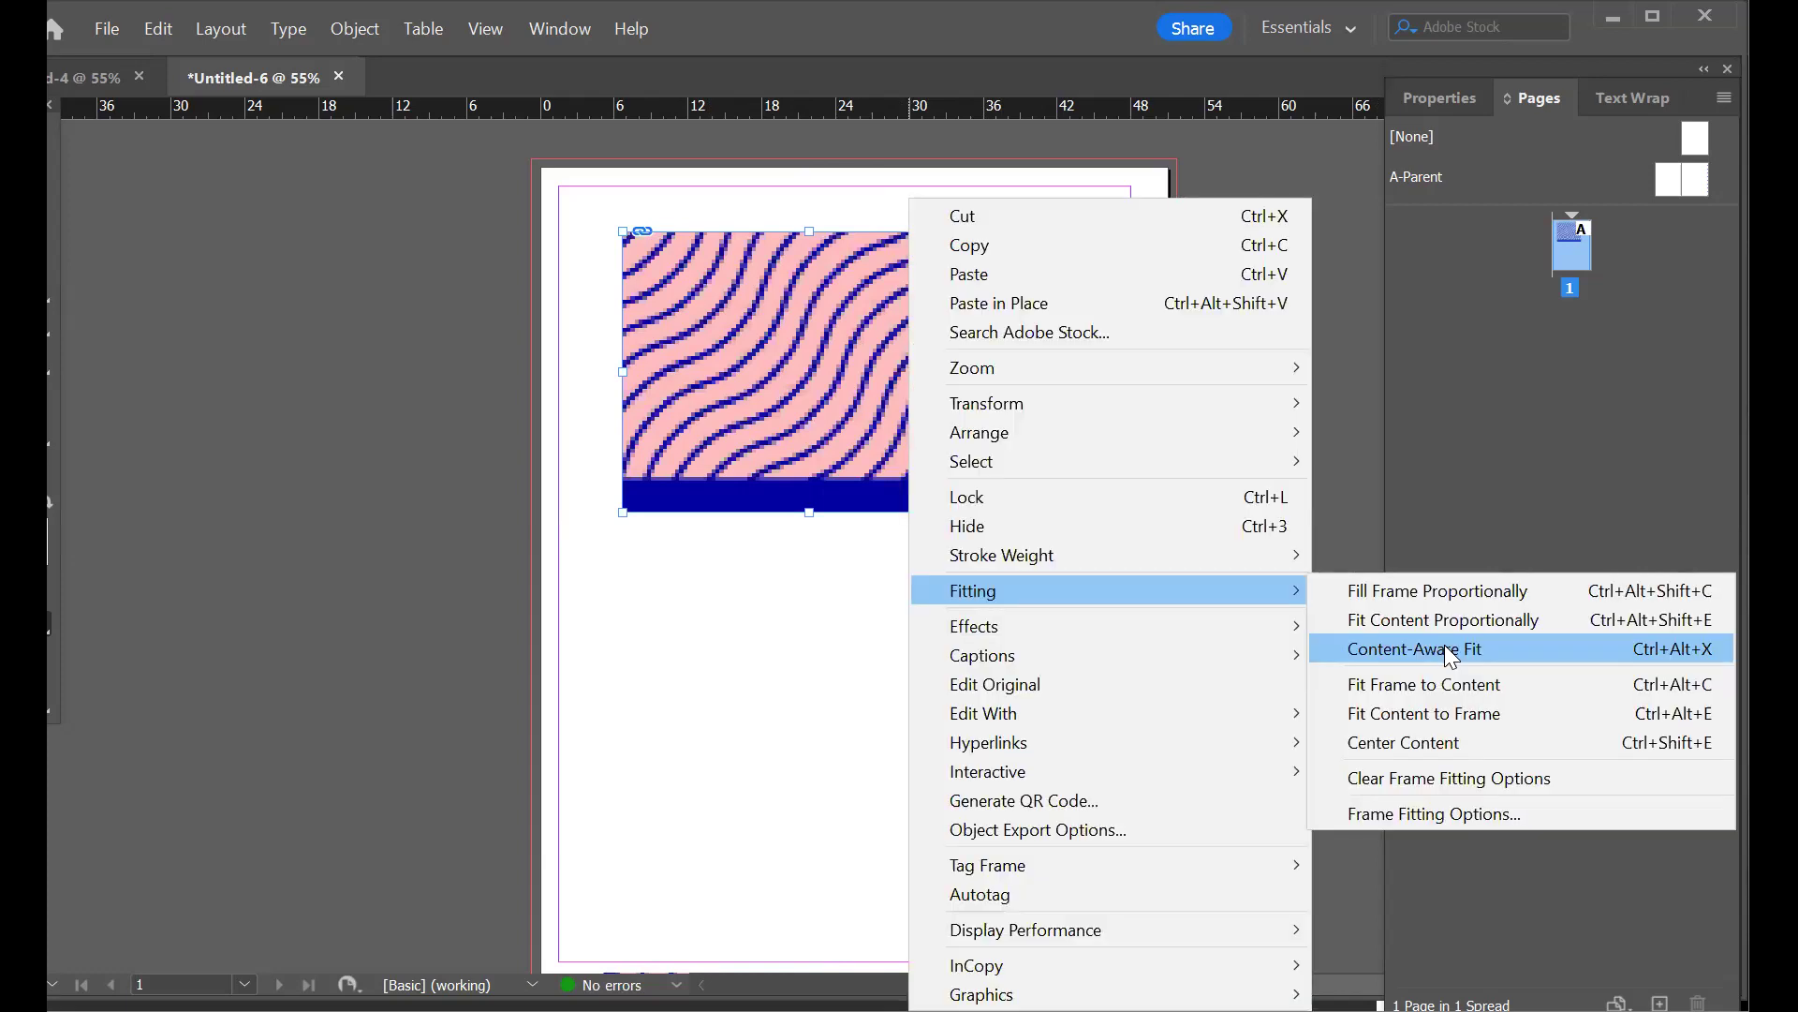
left_click(1385, 622)
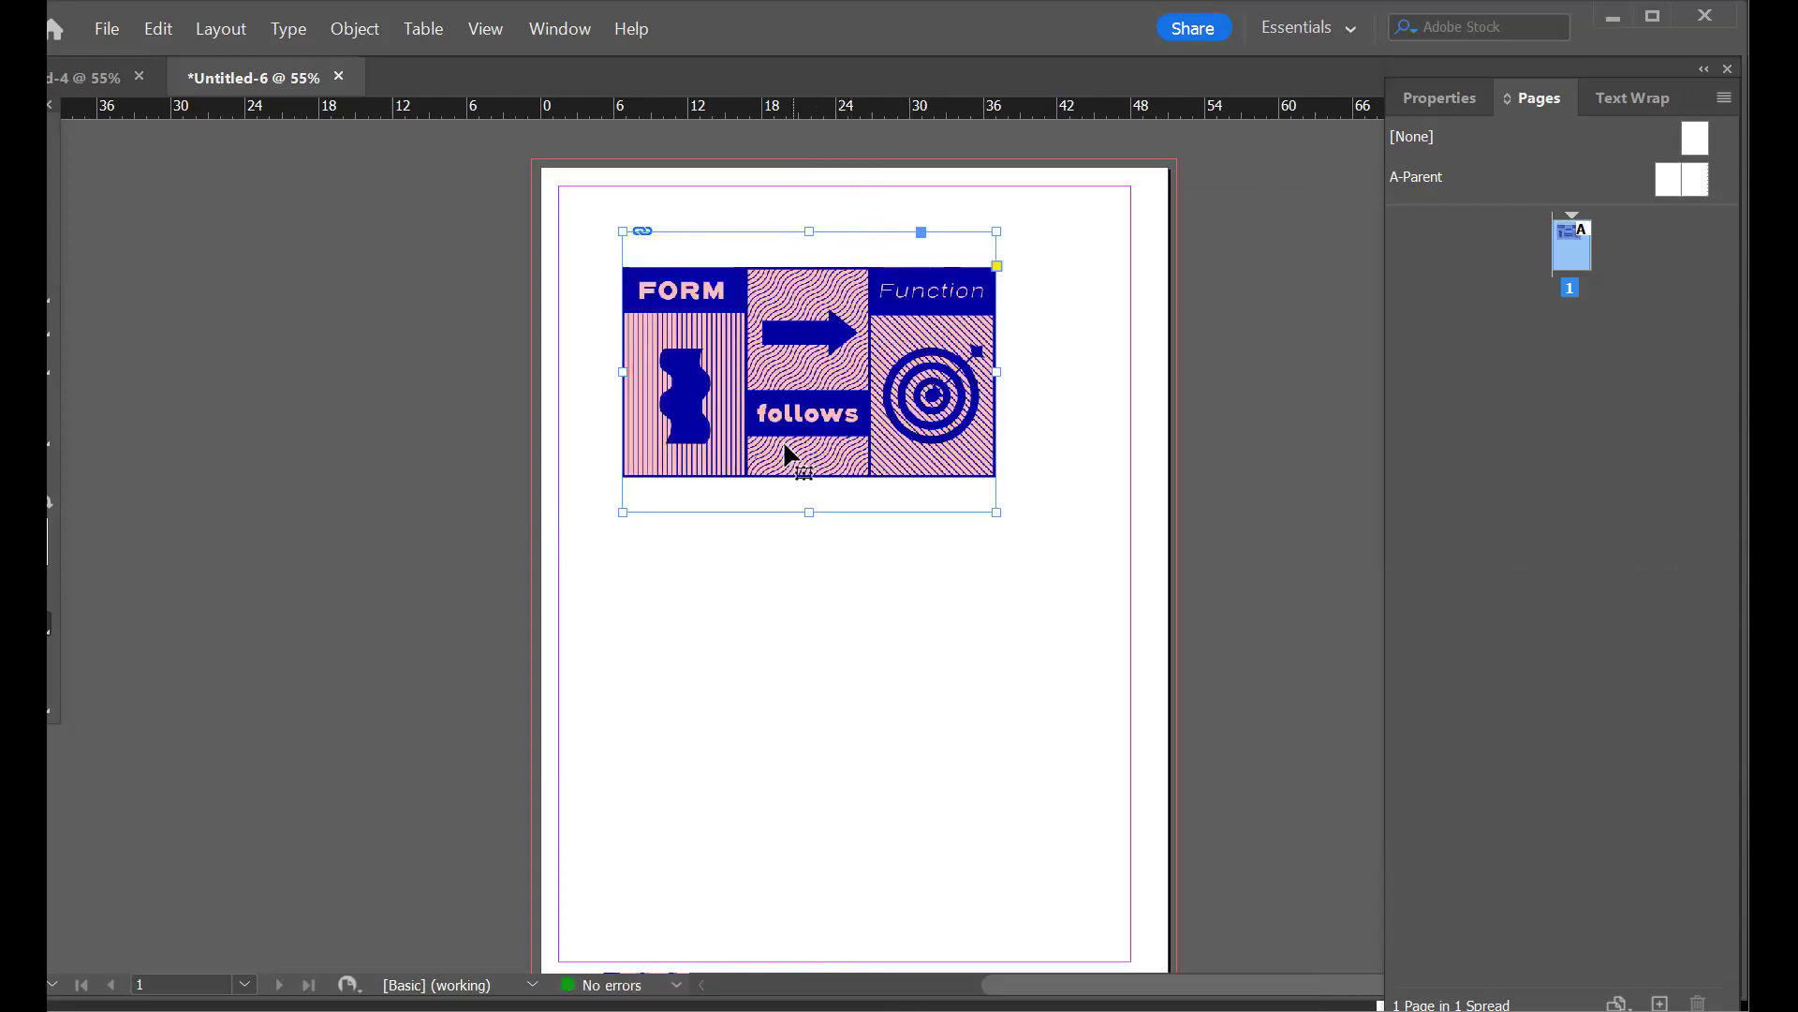
key("ctrl+z")
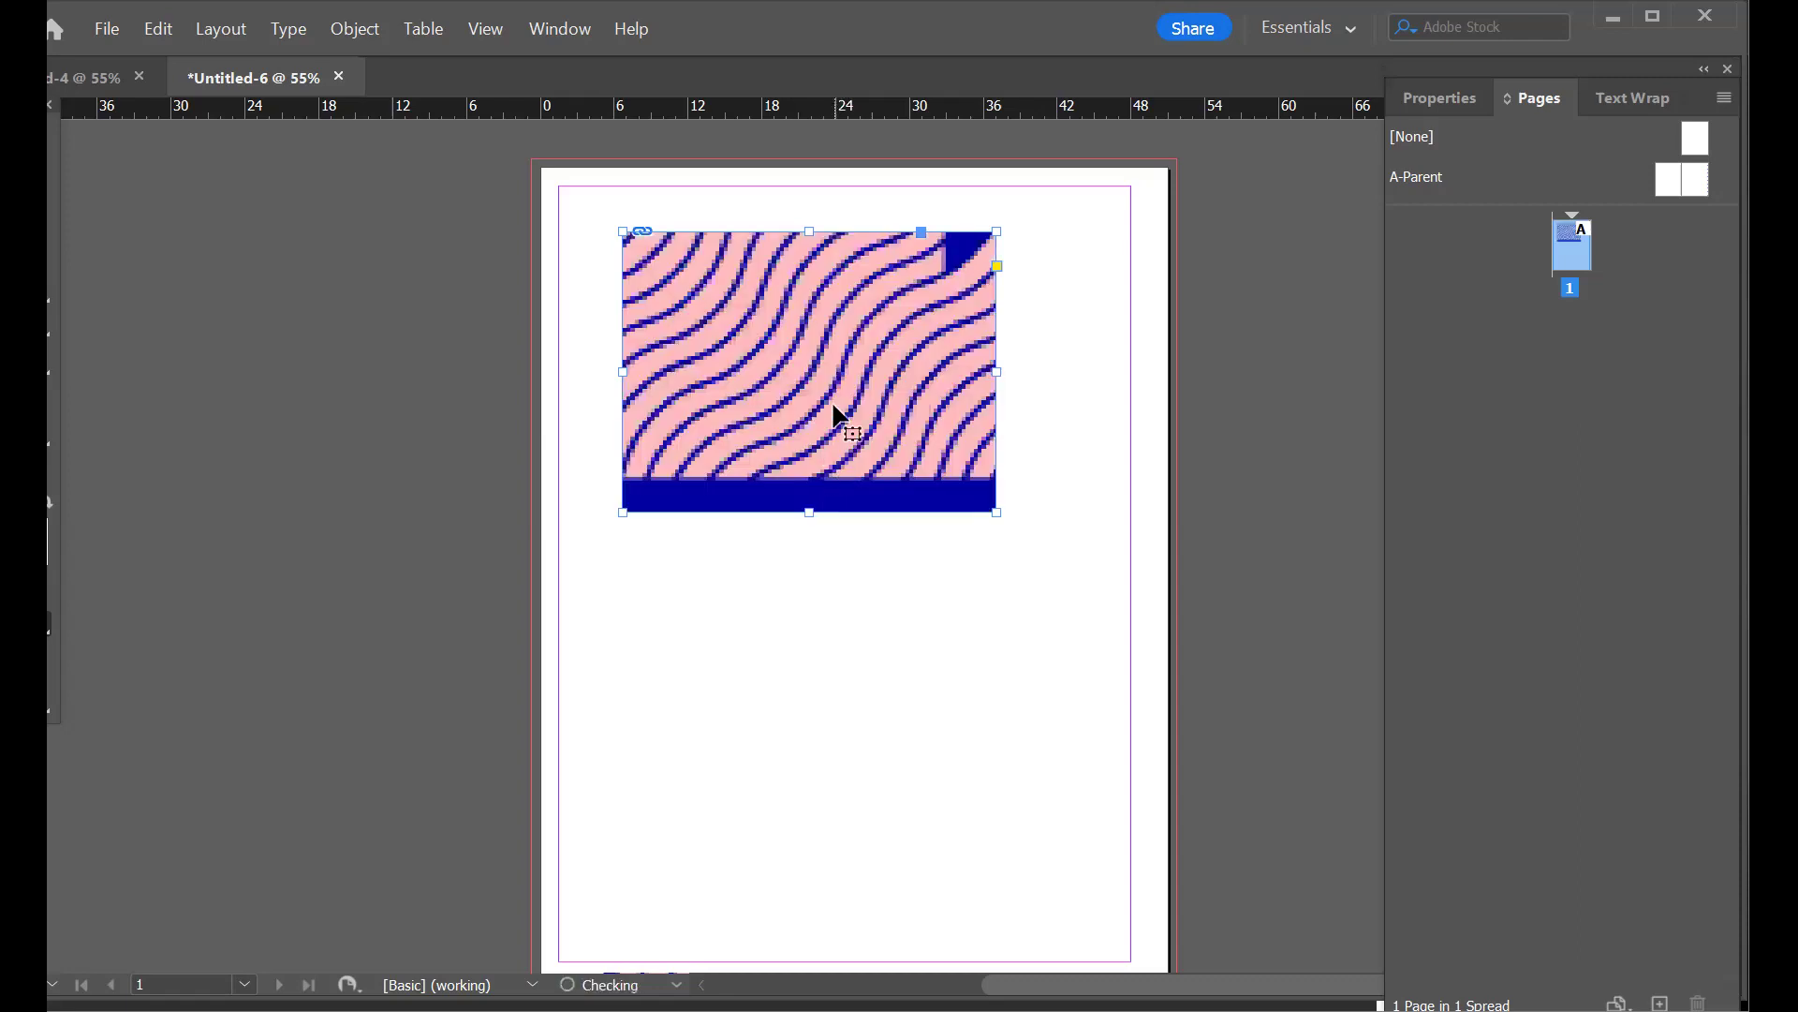
- Try content-aware fitting and Fit Frame to Content on the wave image, undoing the frame resize
right_click(836, 524)
mouse_move(1032, 590)
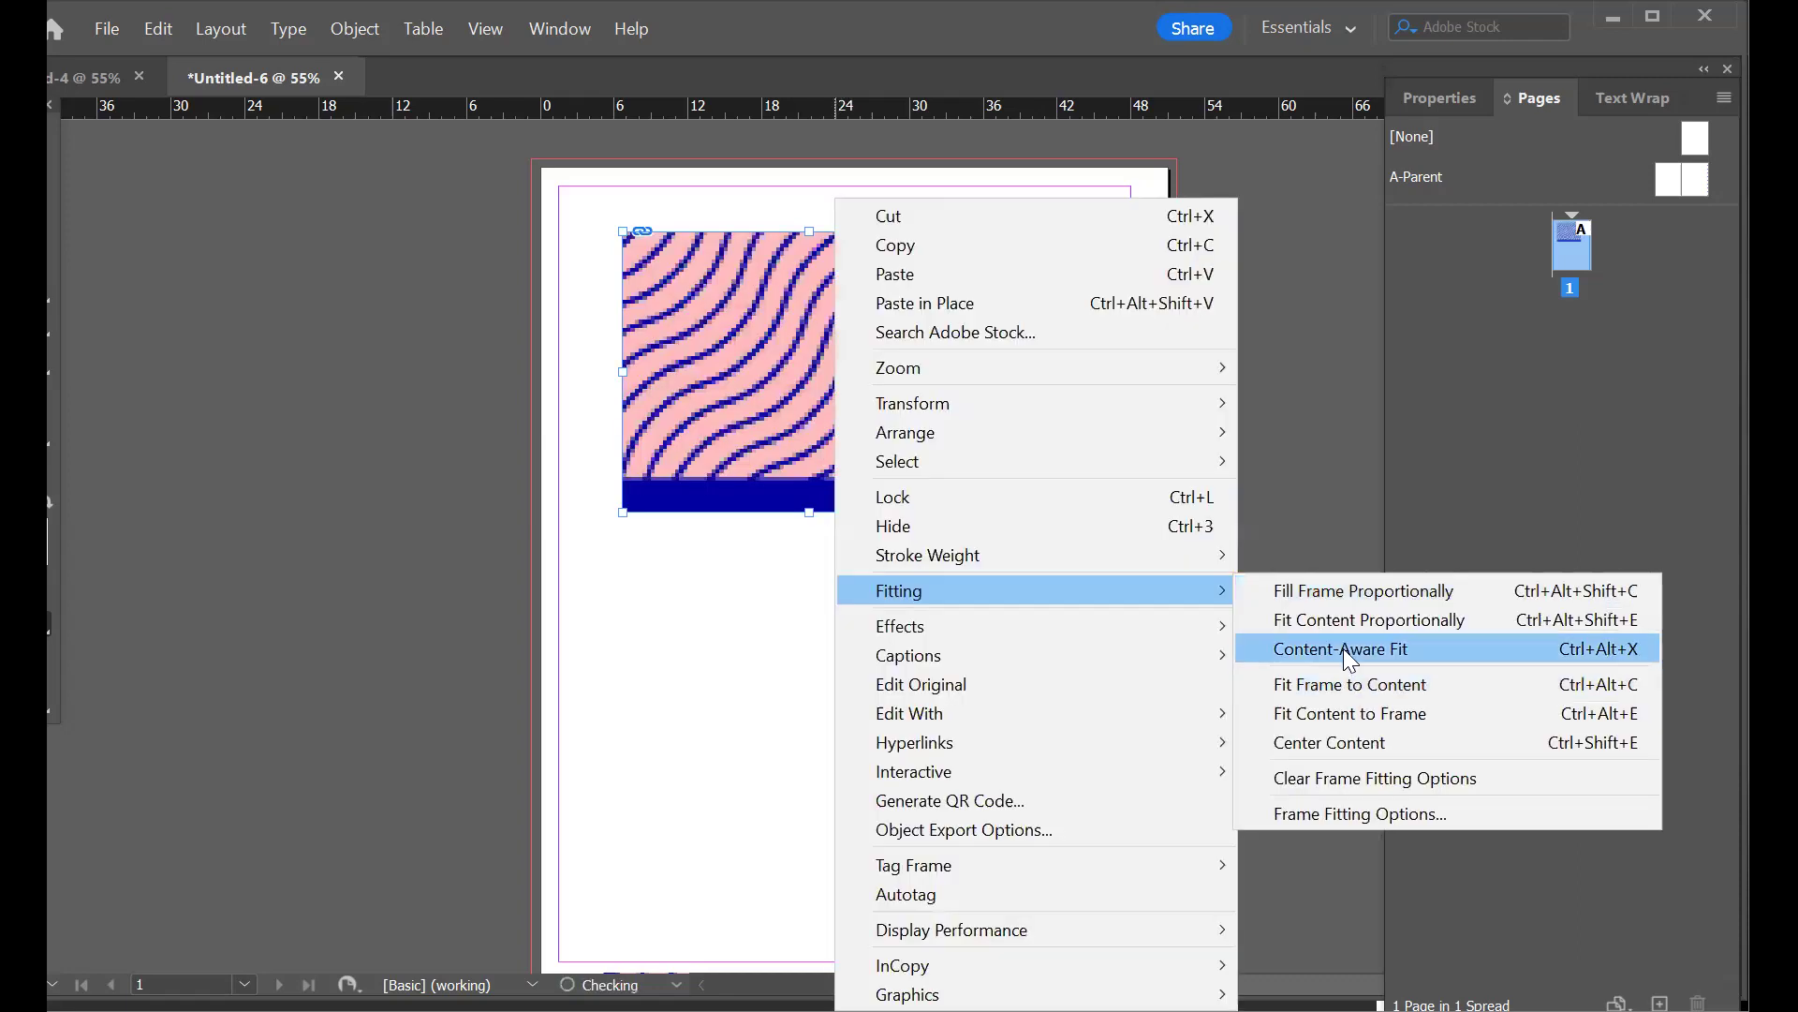
left_click(1349, 656)
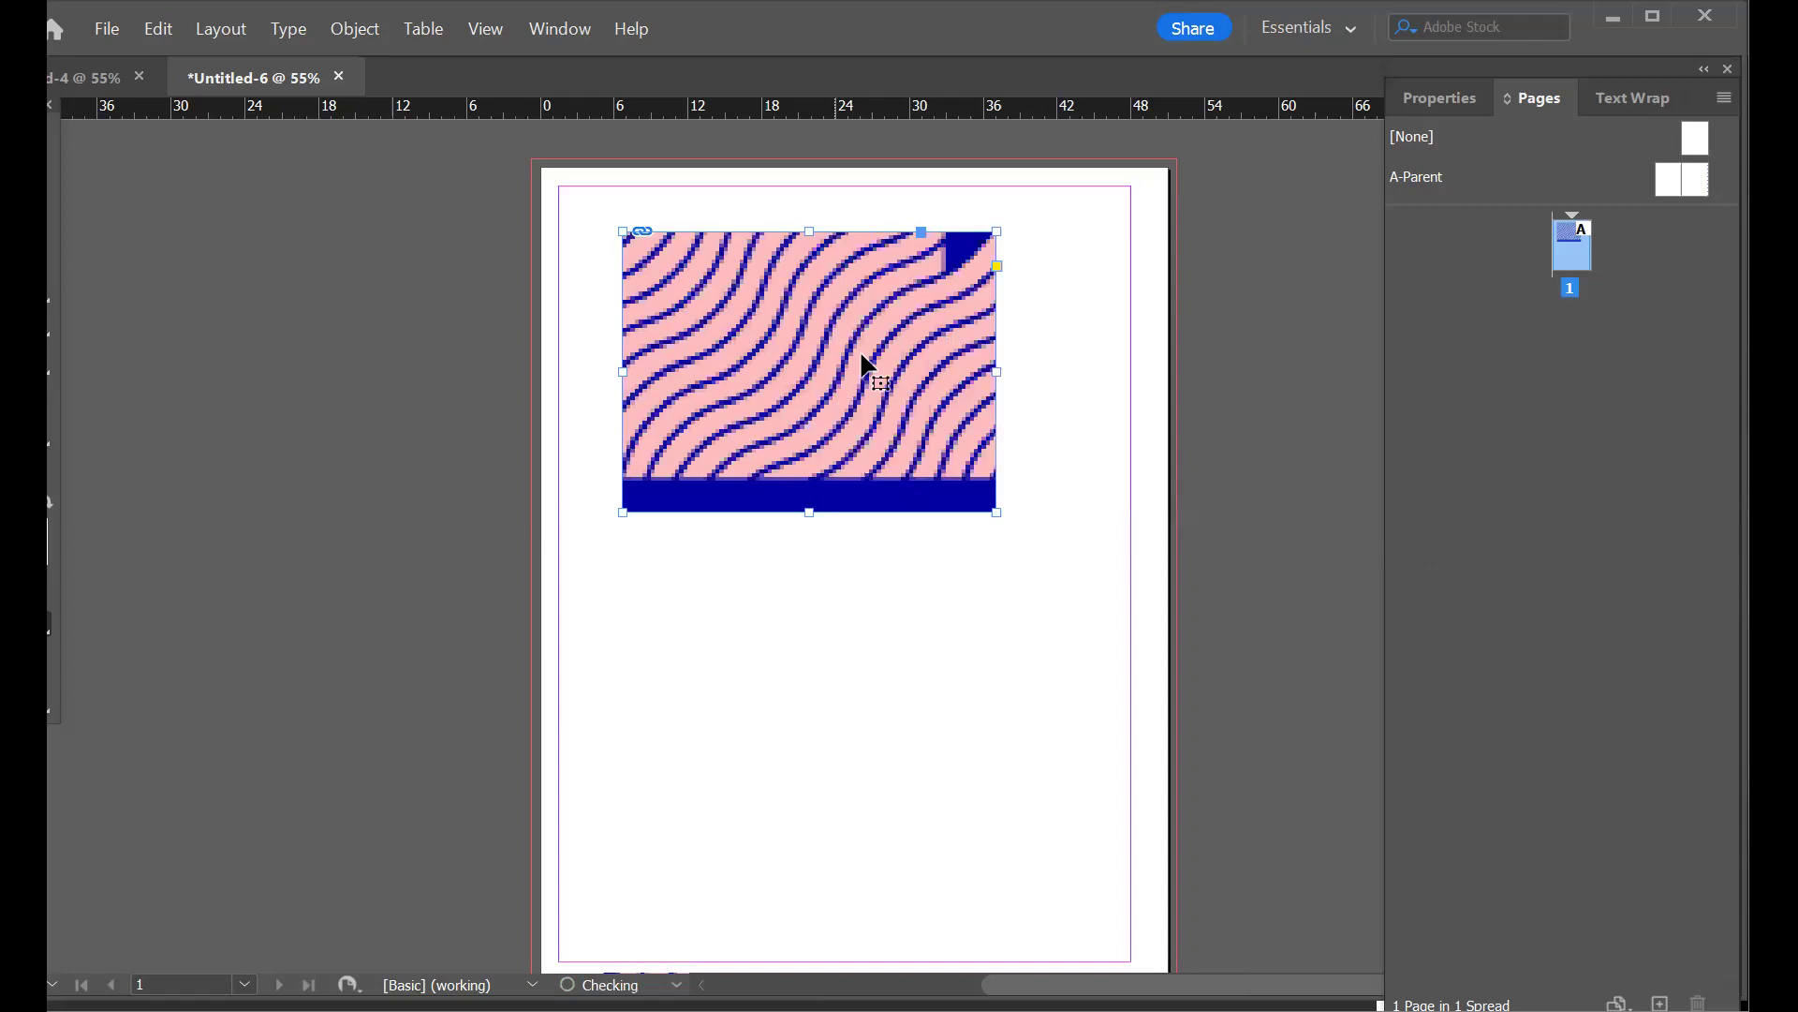
left_click(703, 683)
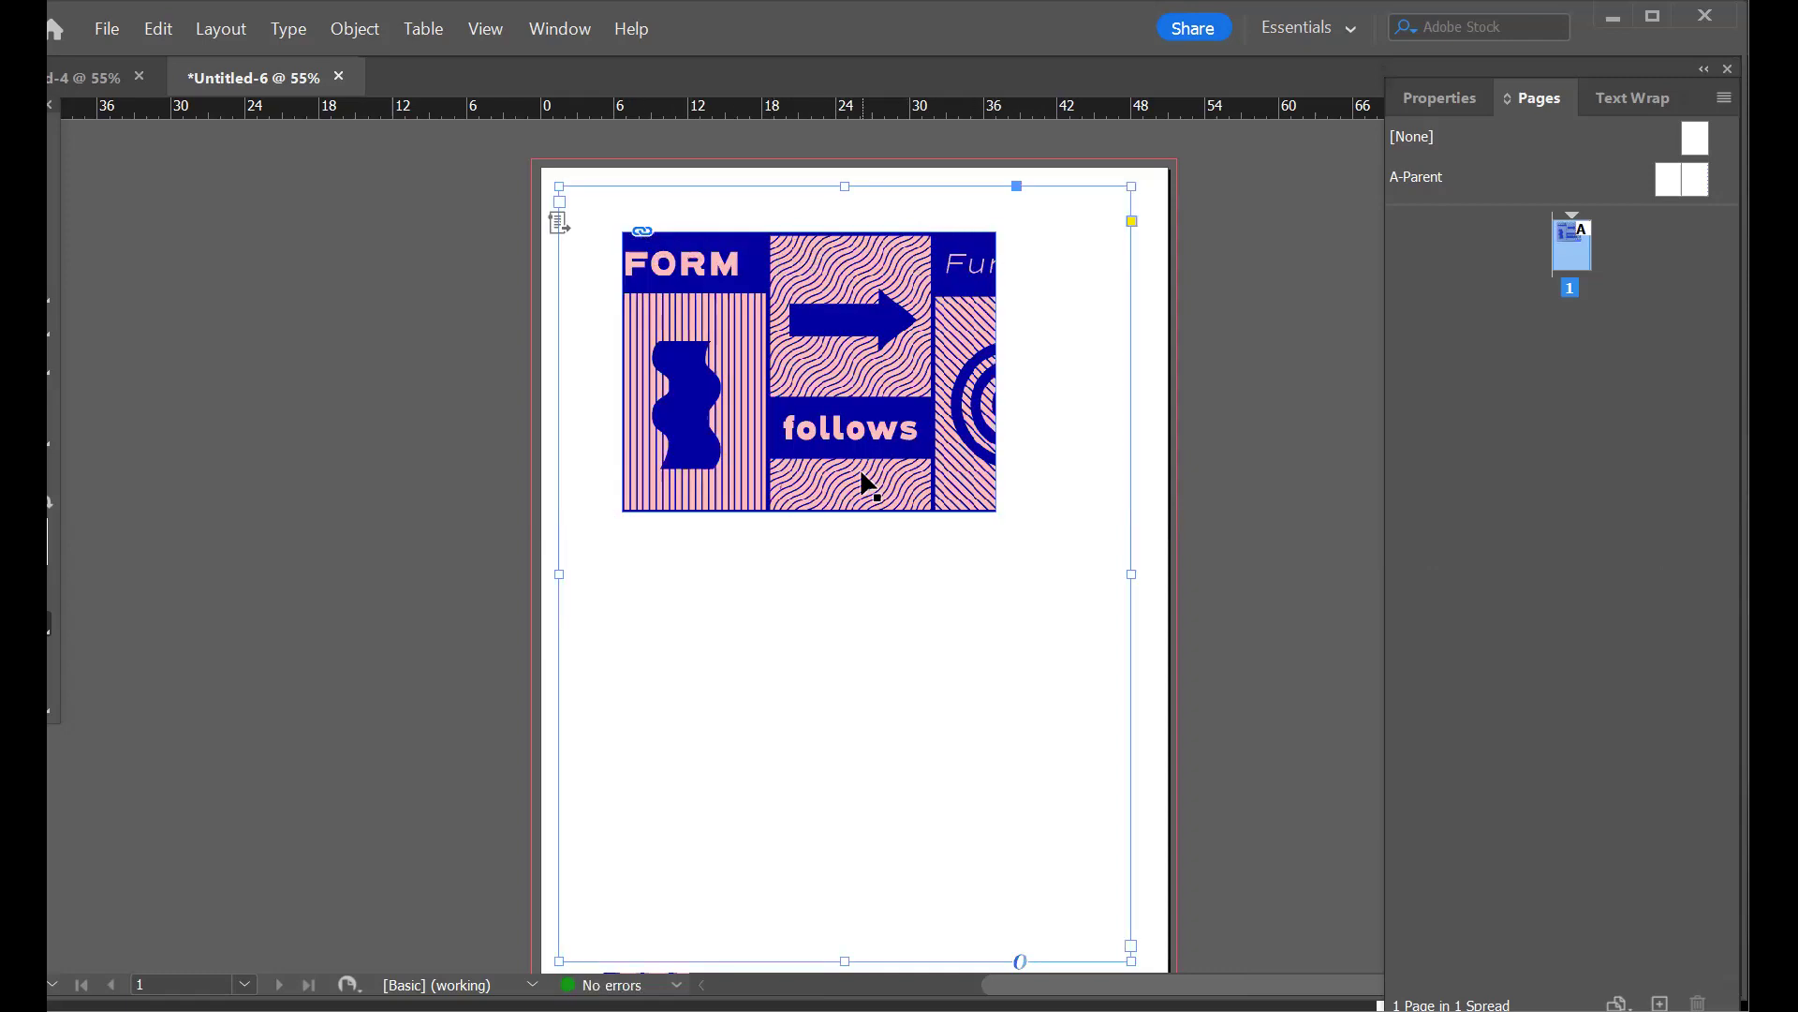
left_click(866, 440)
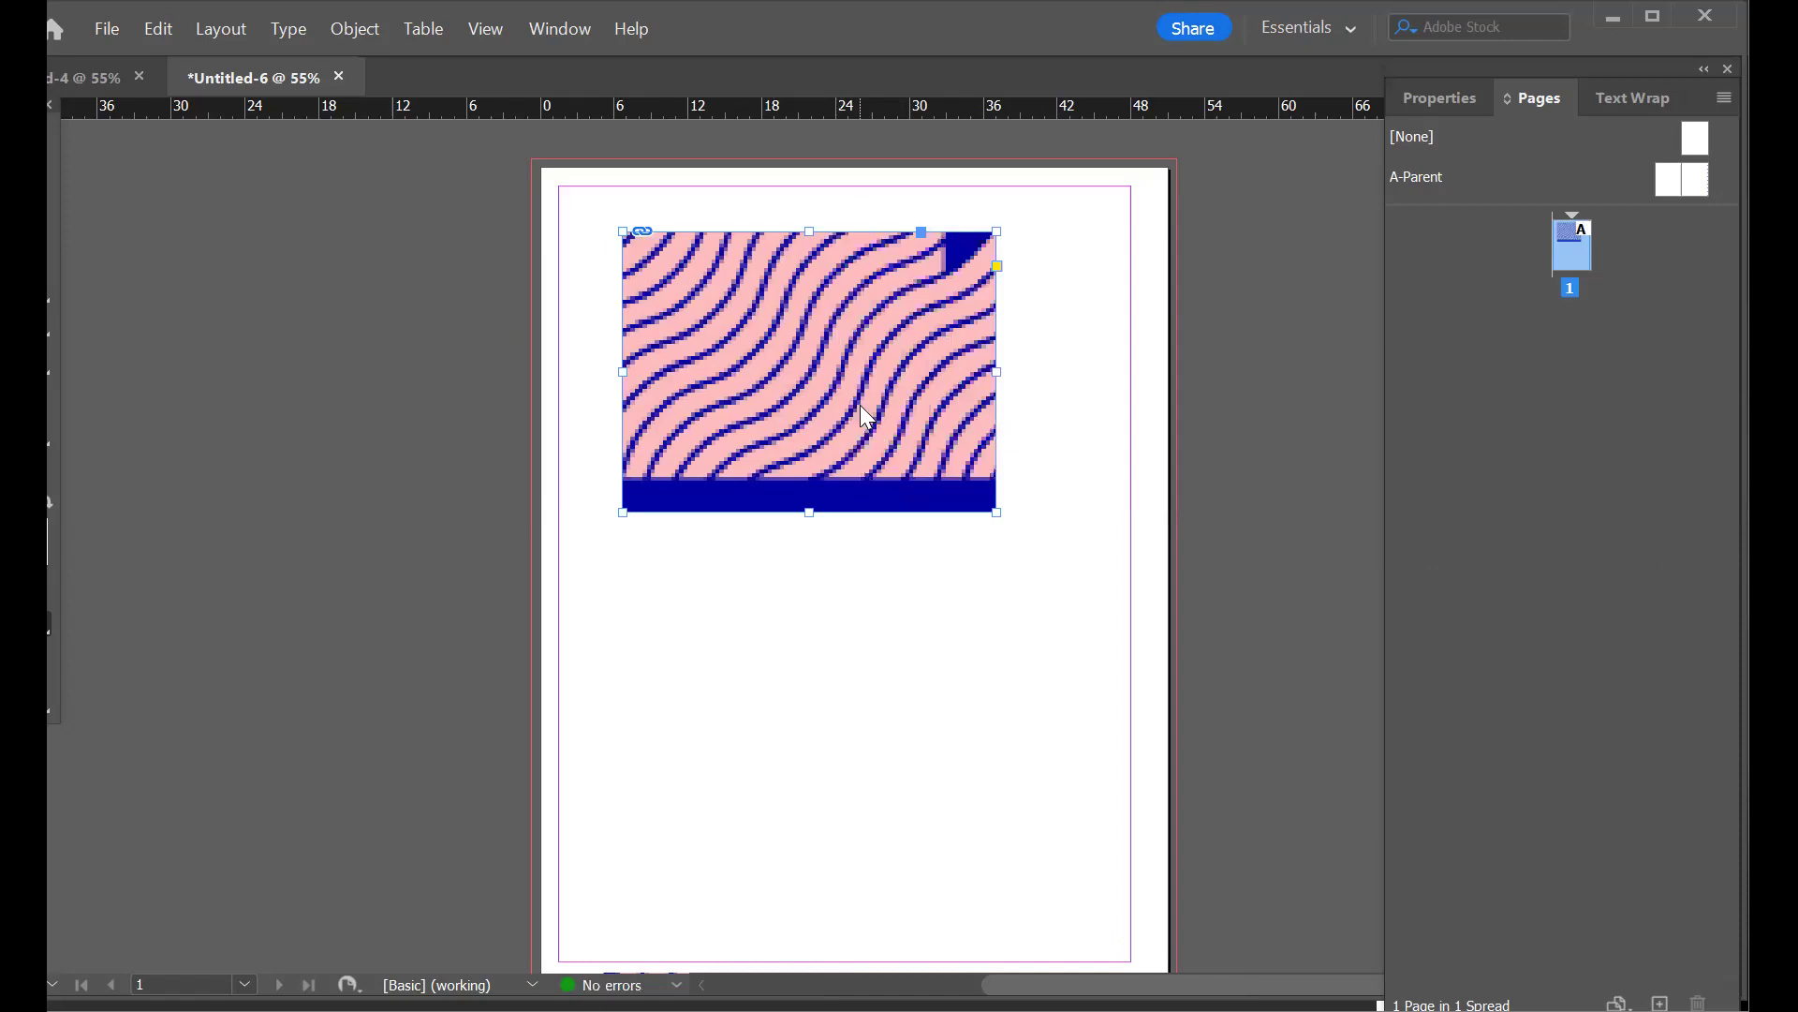
right_click(1260, 597)
mouse_move(924, 590)
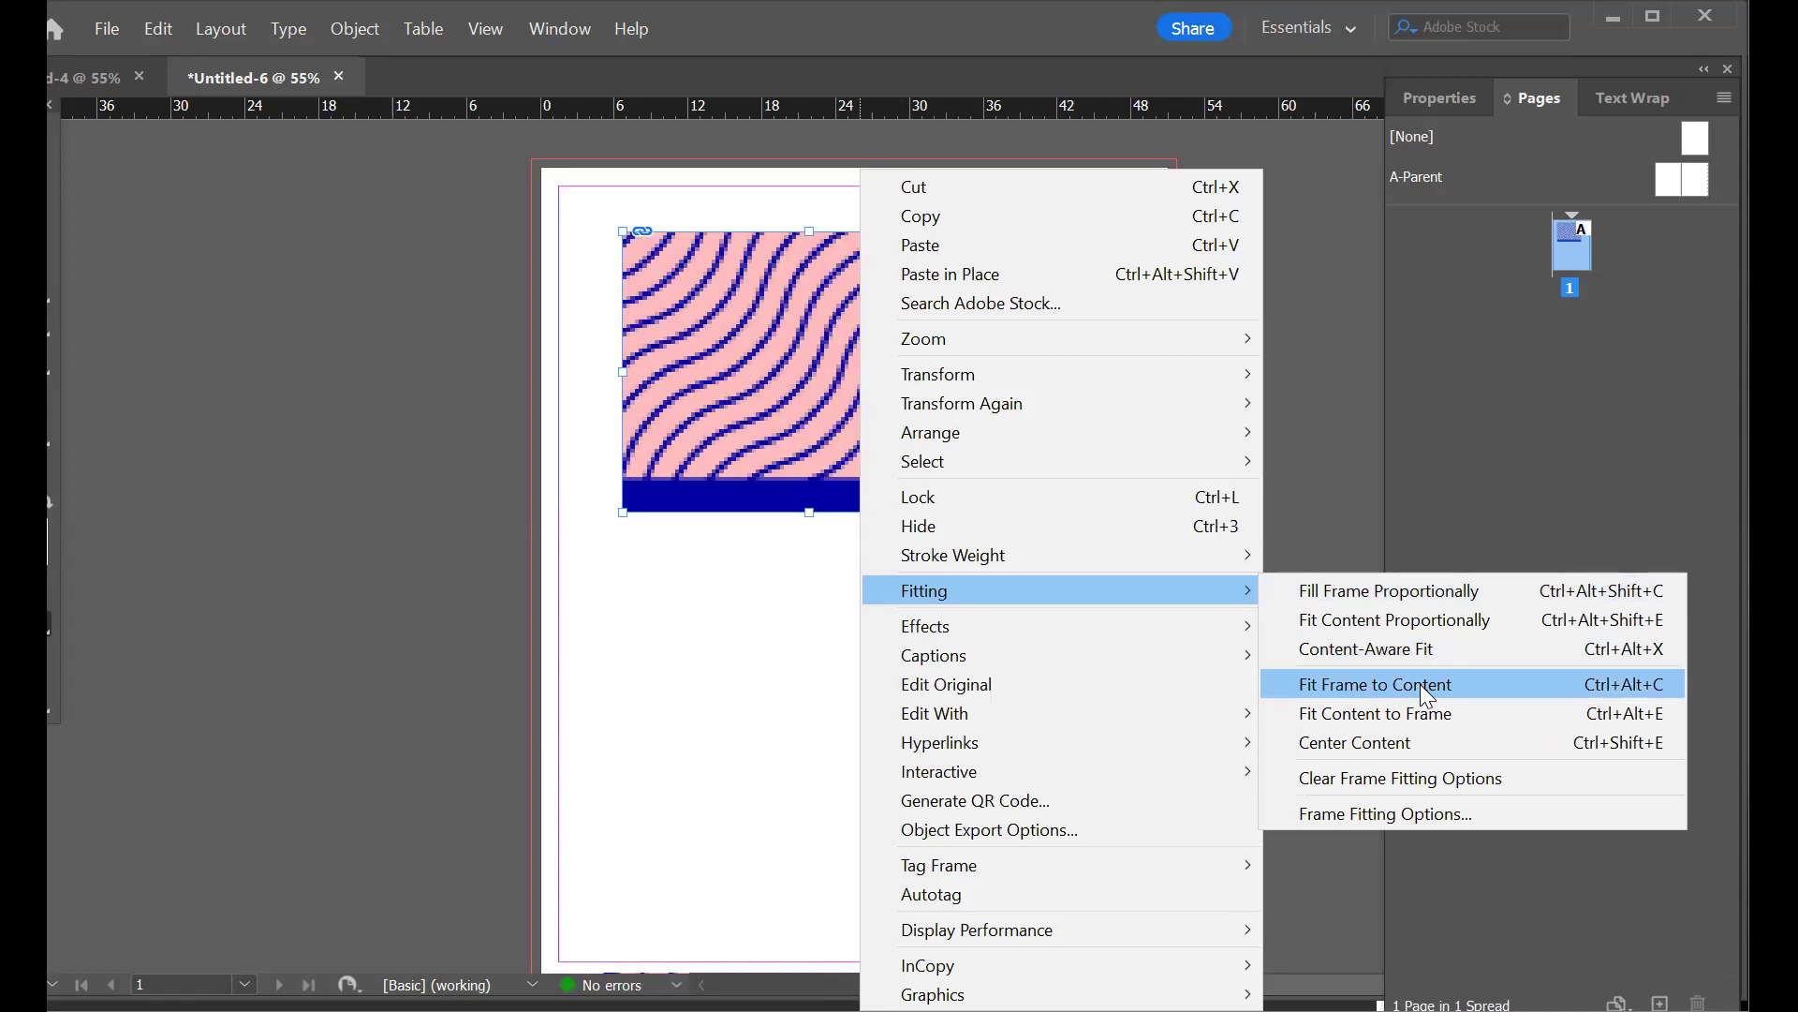
left_click(1425, 695)
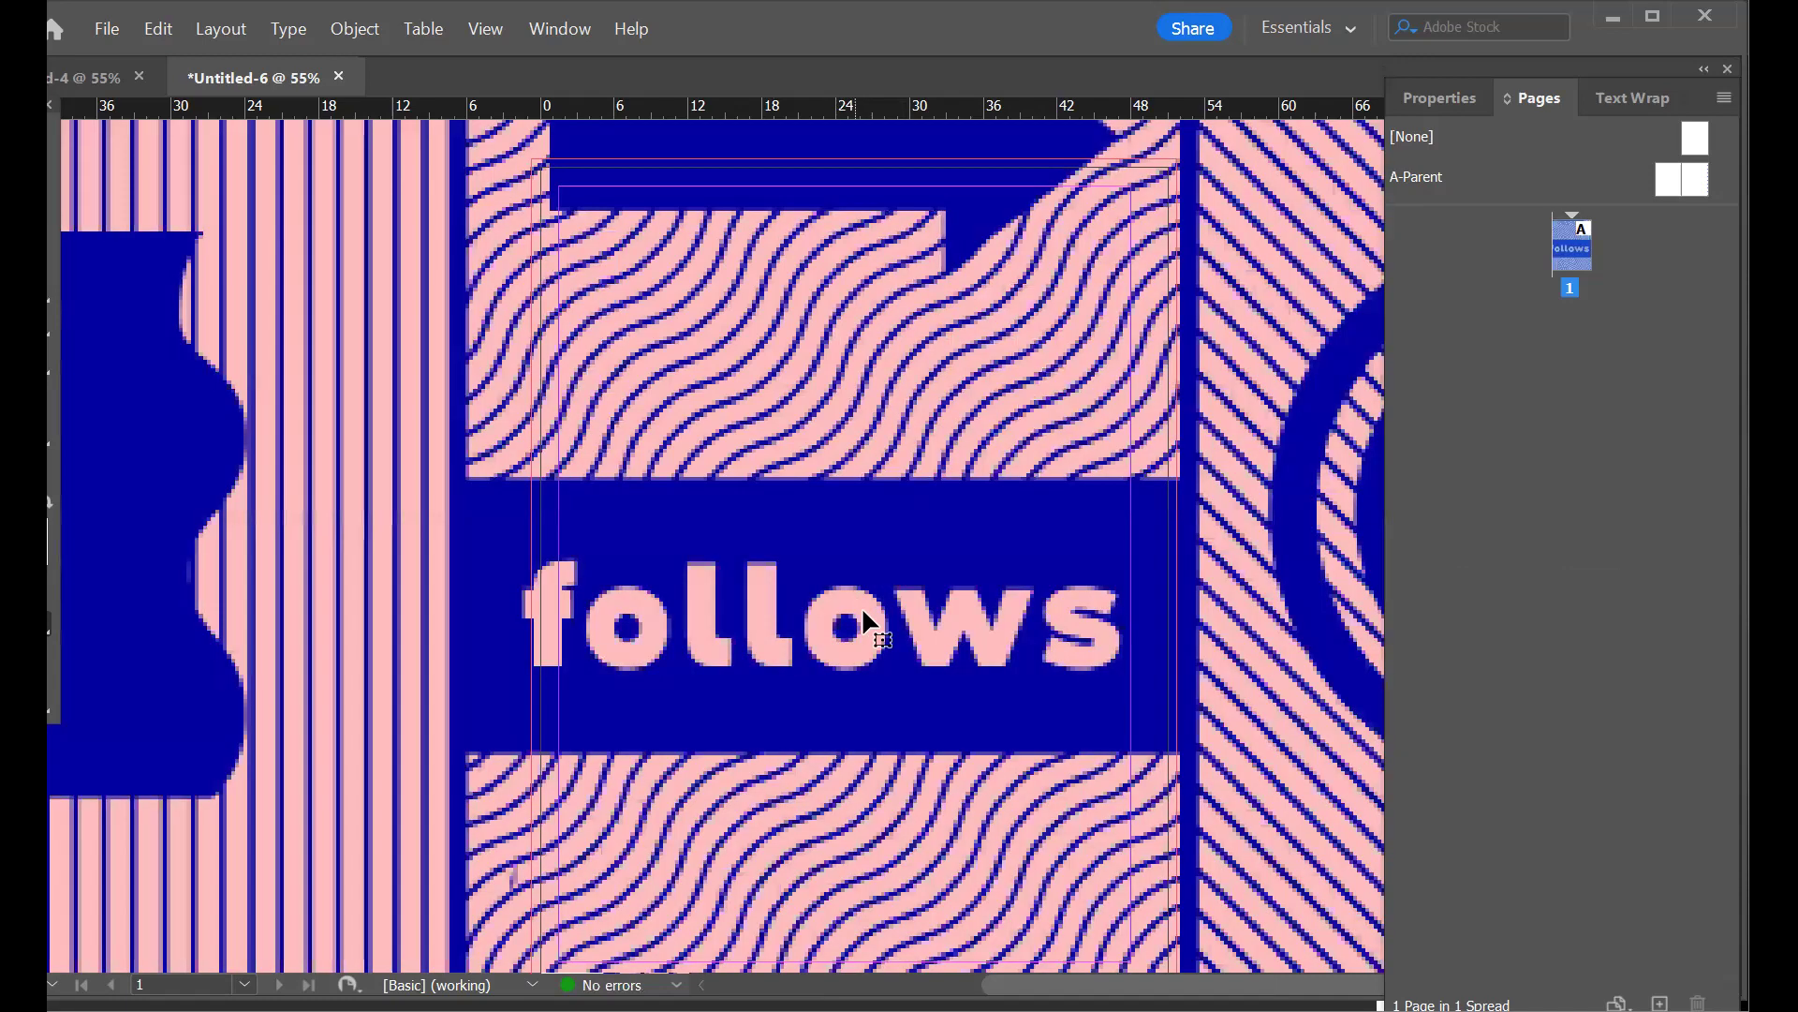
scroll(869, 620, "down", 3)
key("ctrl+z")
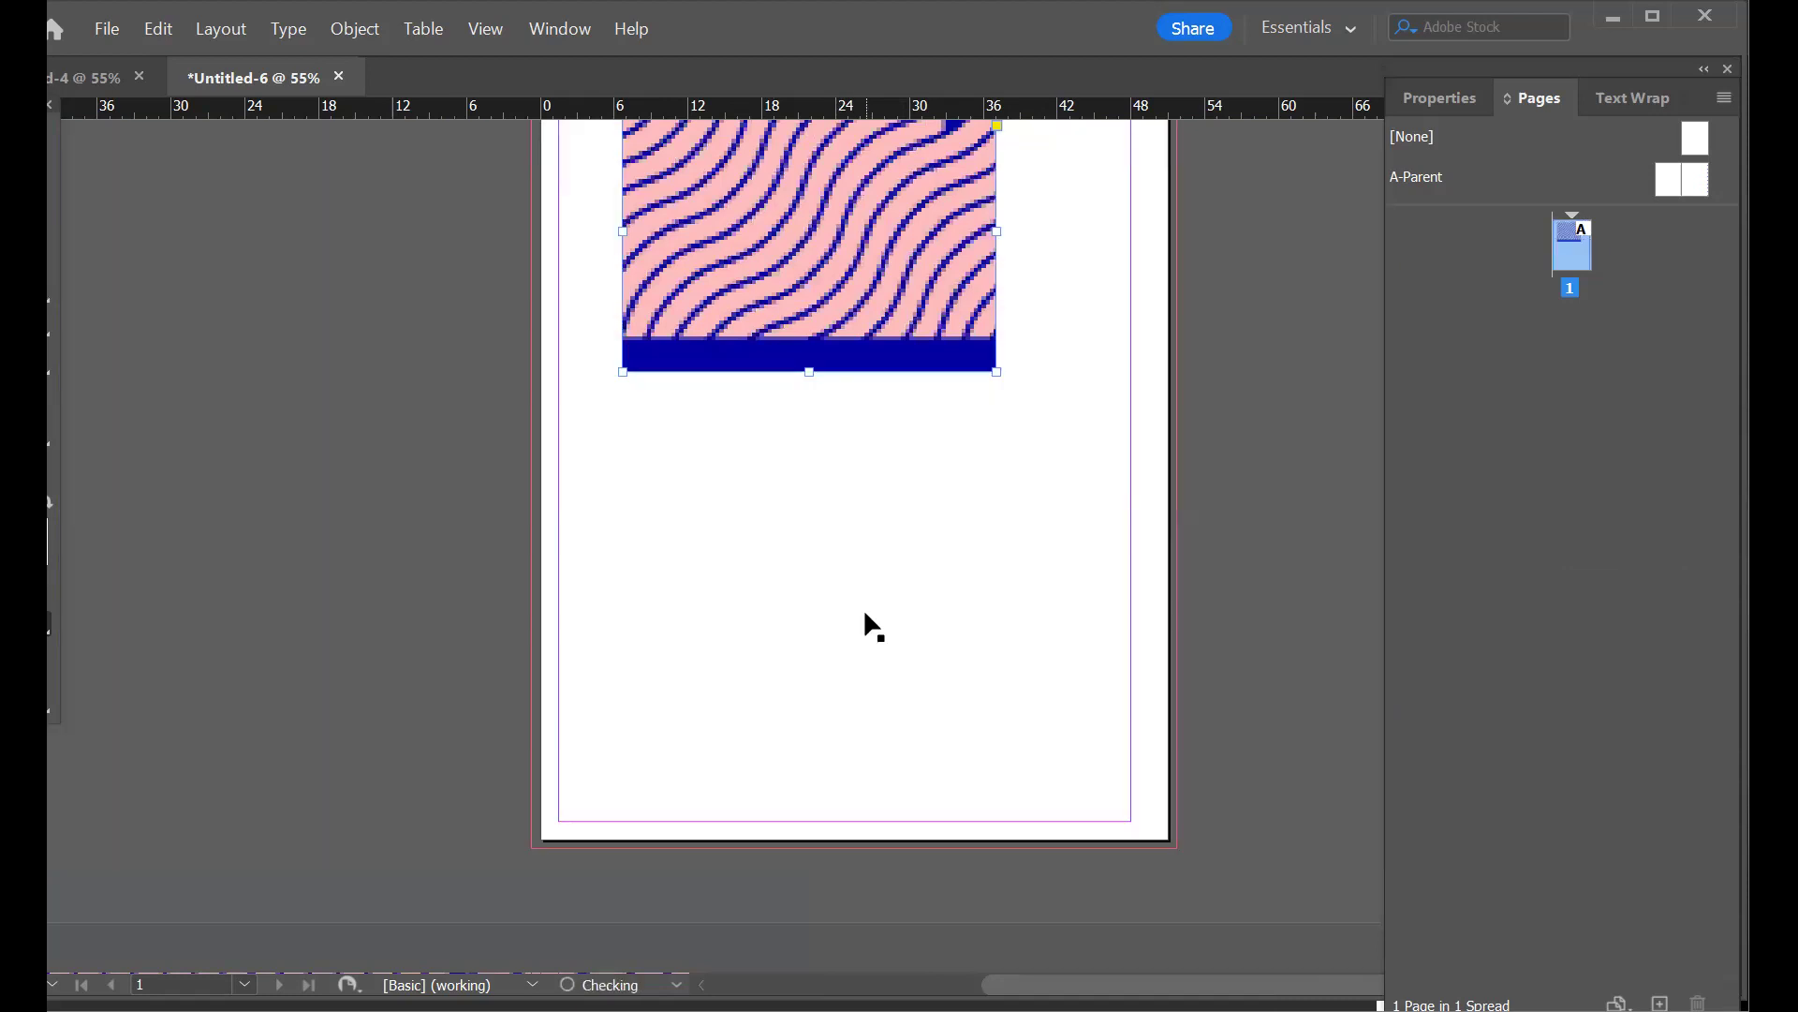
scroll(904, 433, "up", 3)
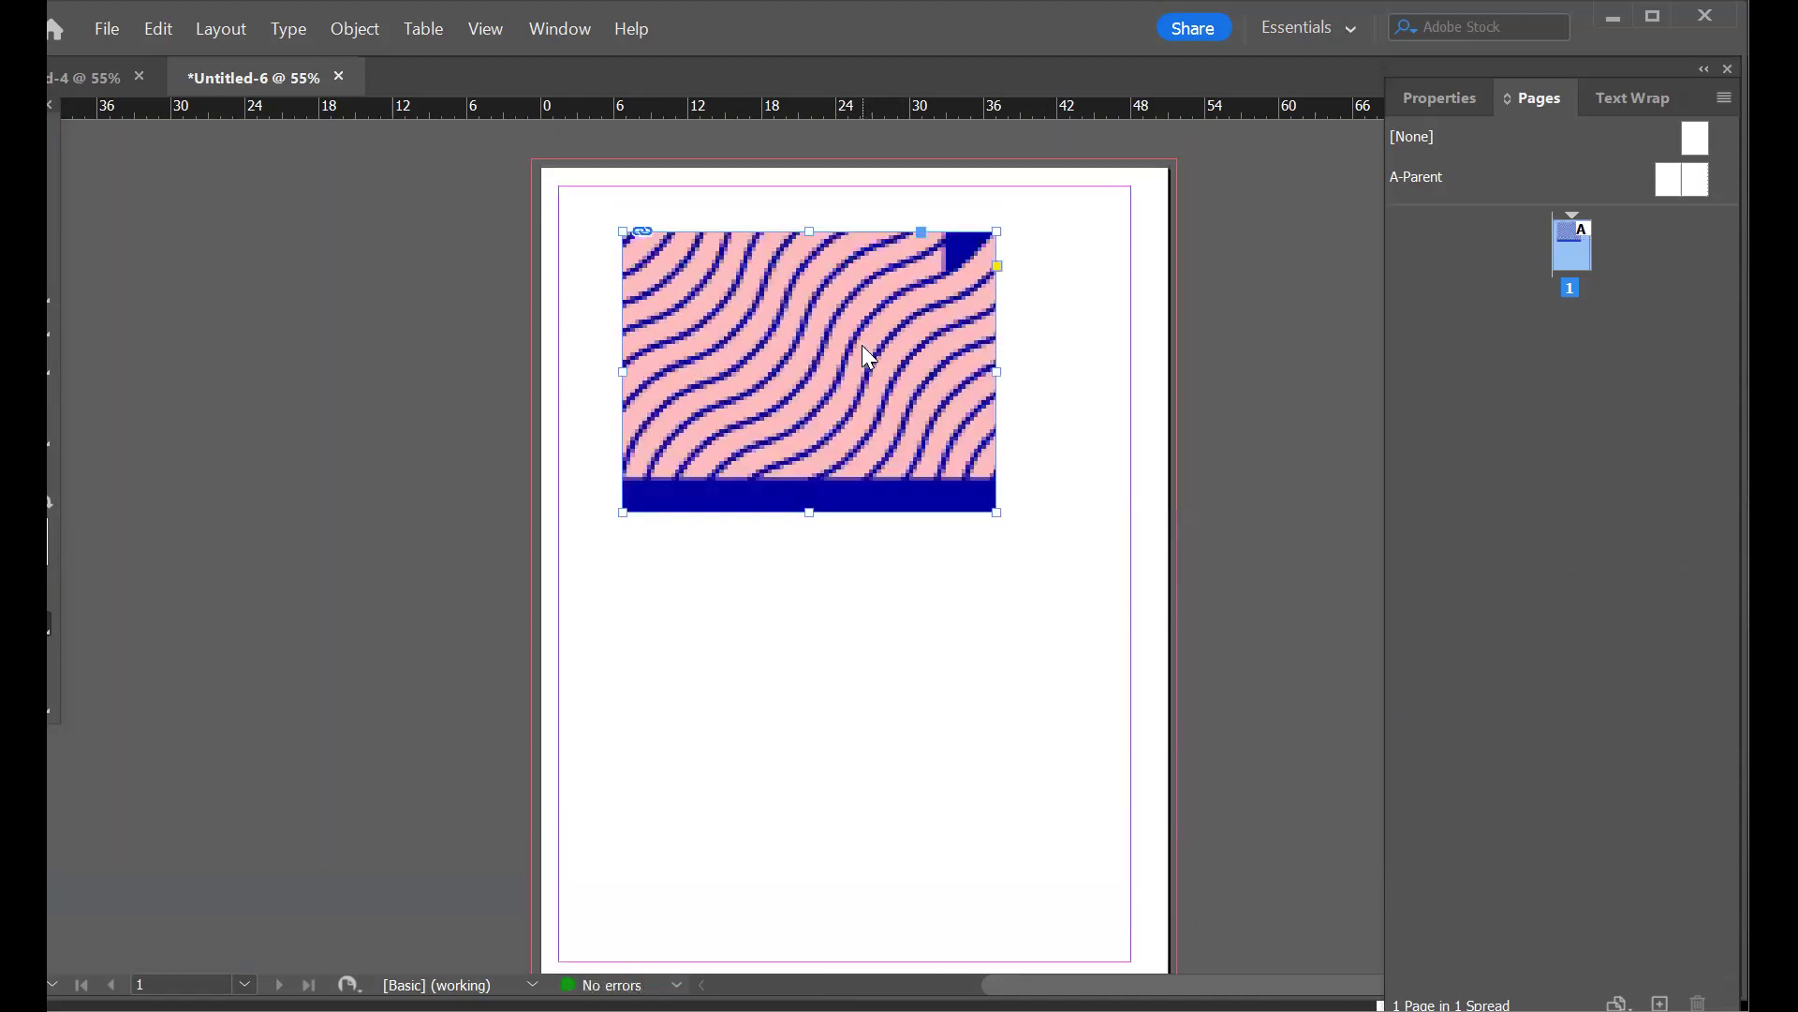
- Stretch the wave image to fill its frame, then centre it with Center Content
right_click(1255, 599)
mouse_move(927, 591)
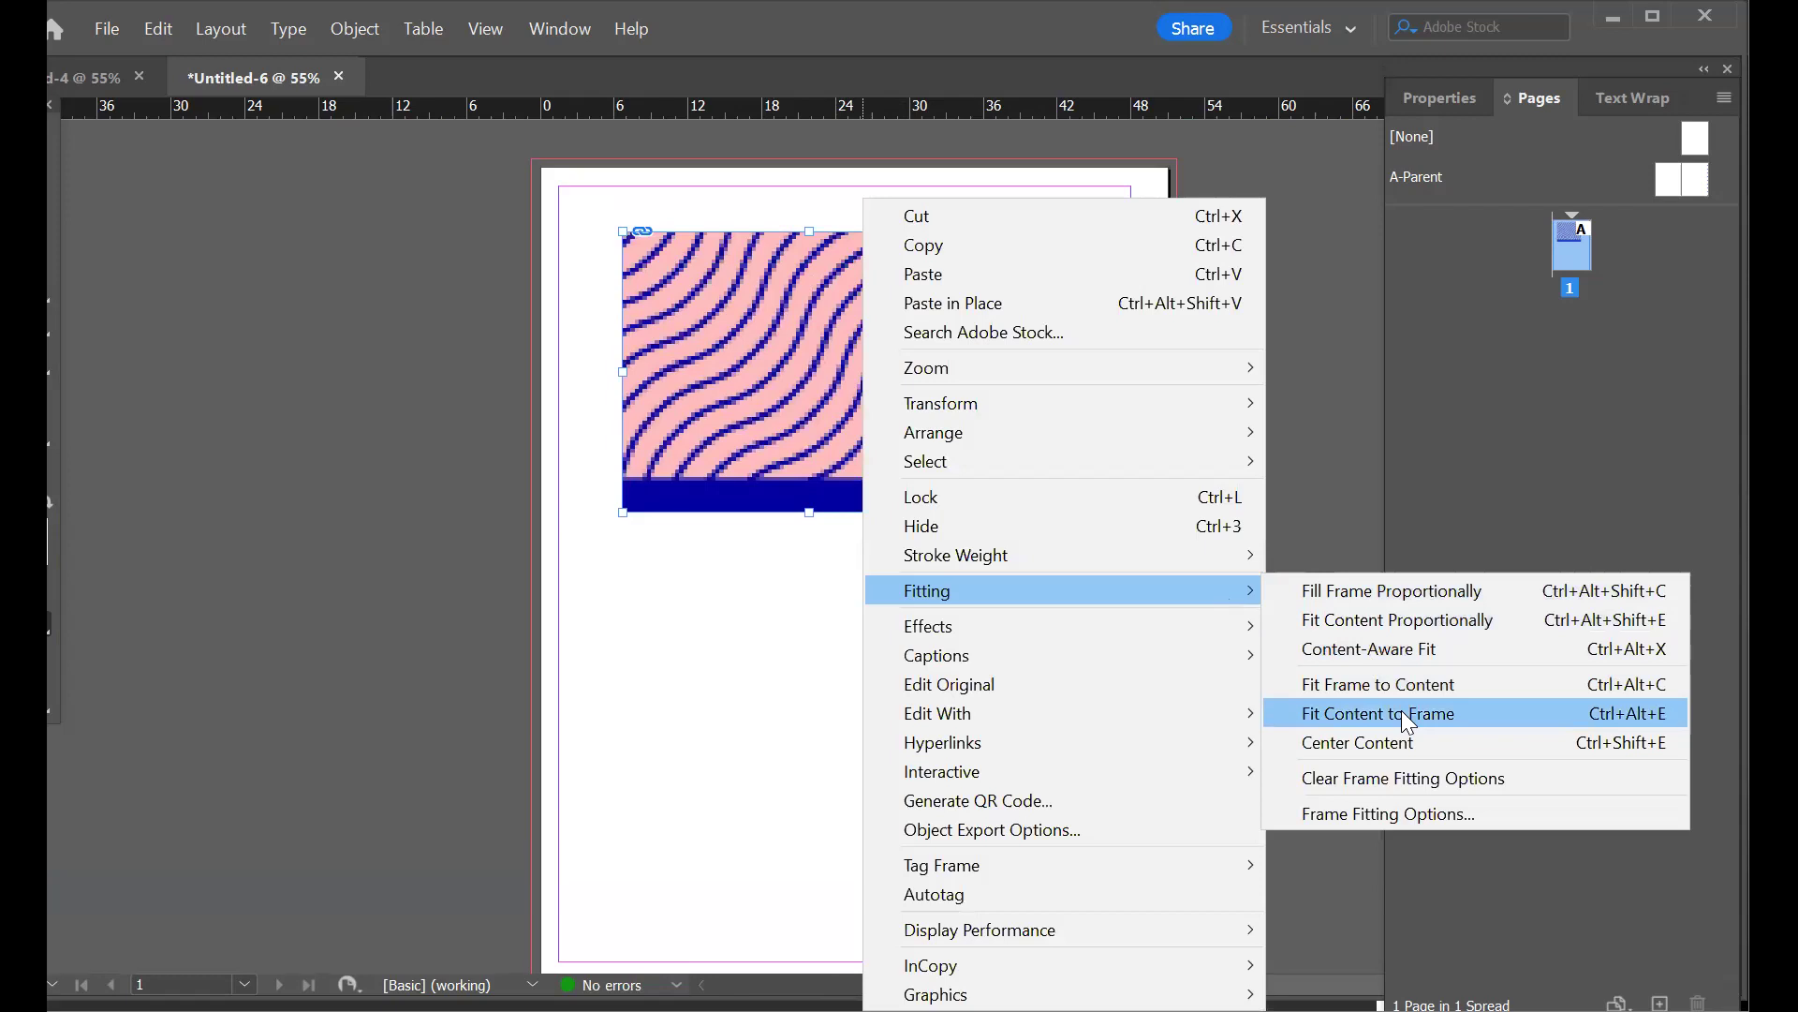
left_click(1405, 717)
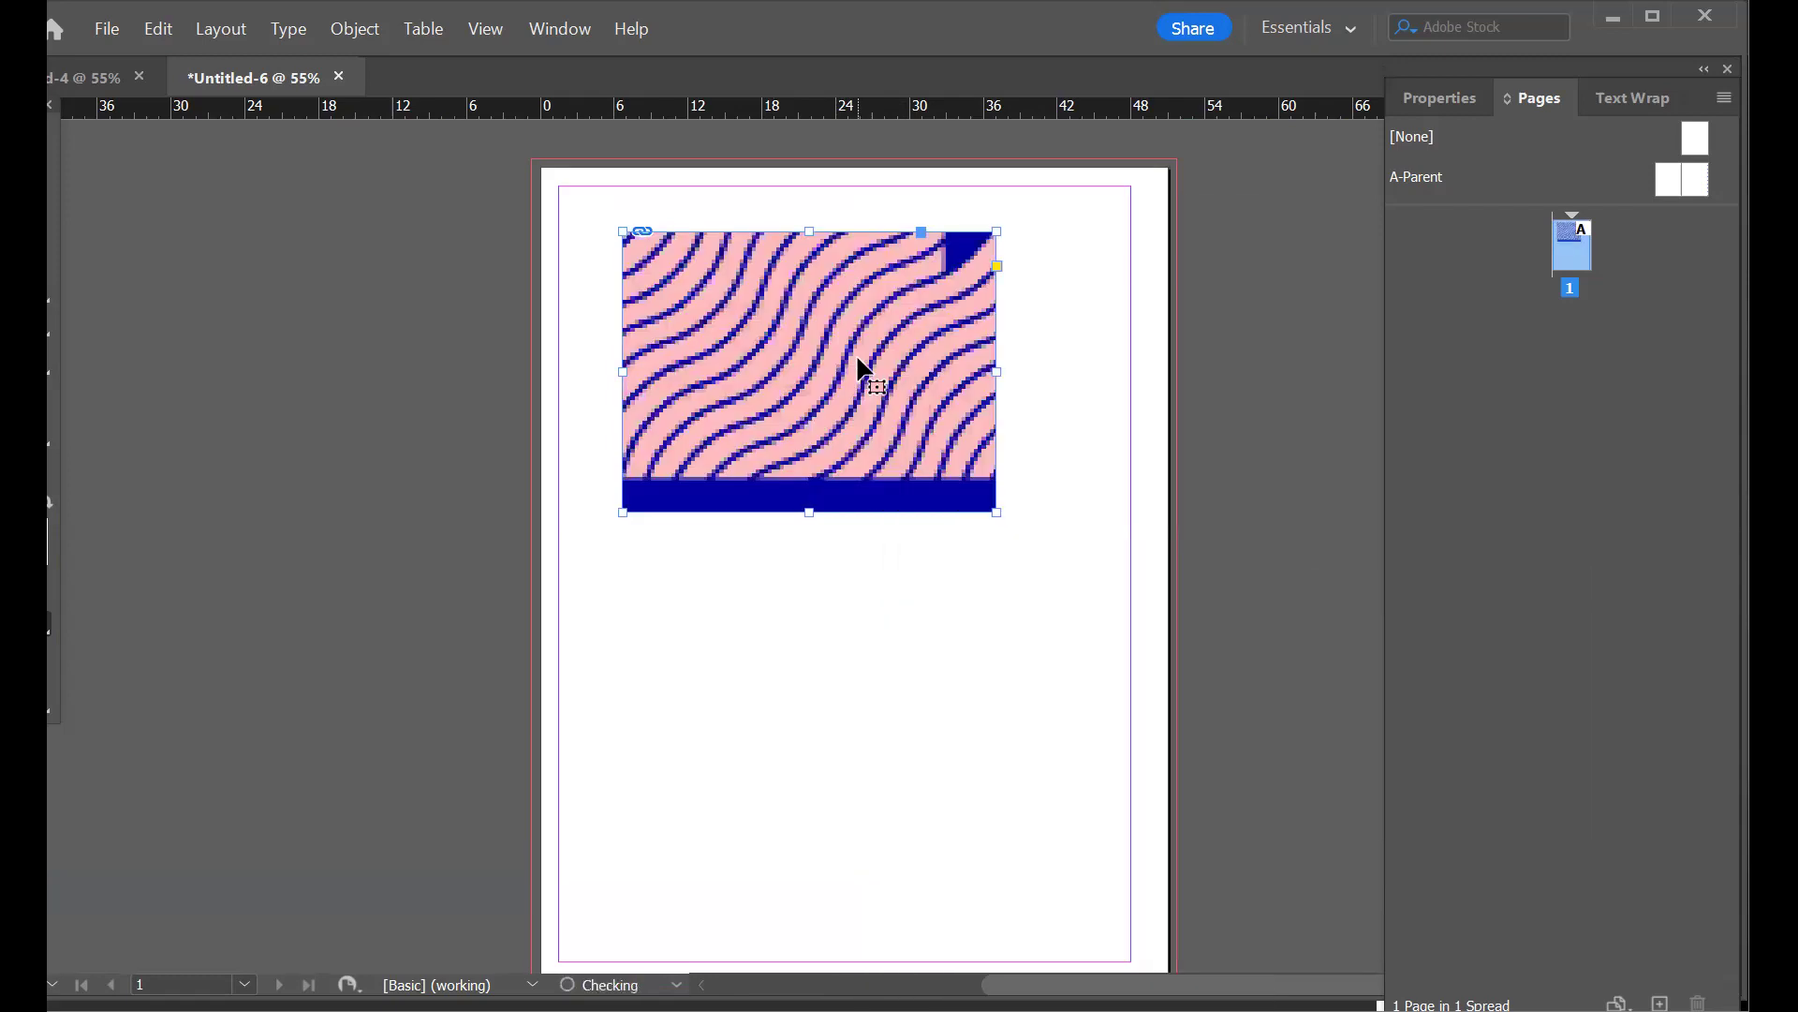
right_click(1237, 609)
mouse_move(921, 590)
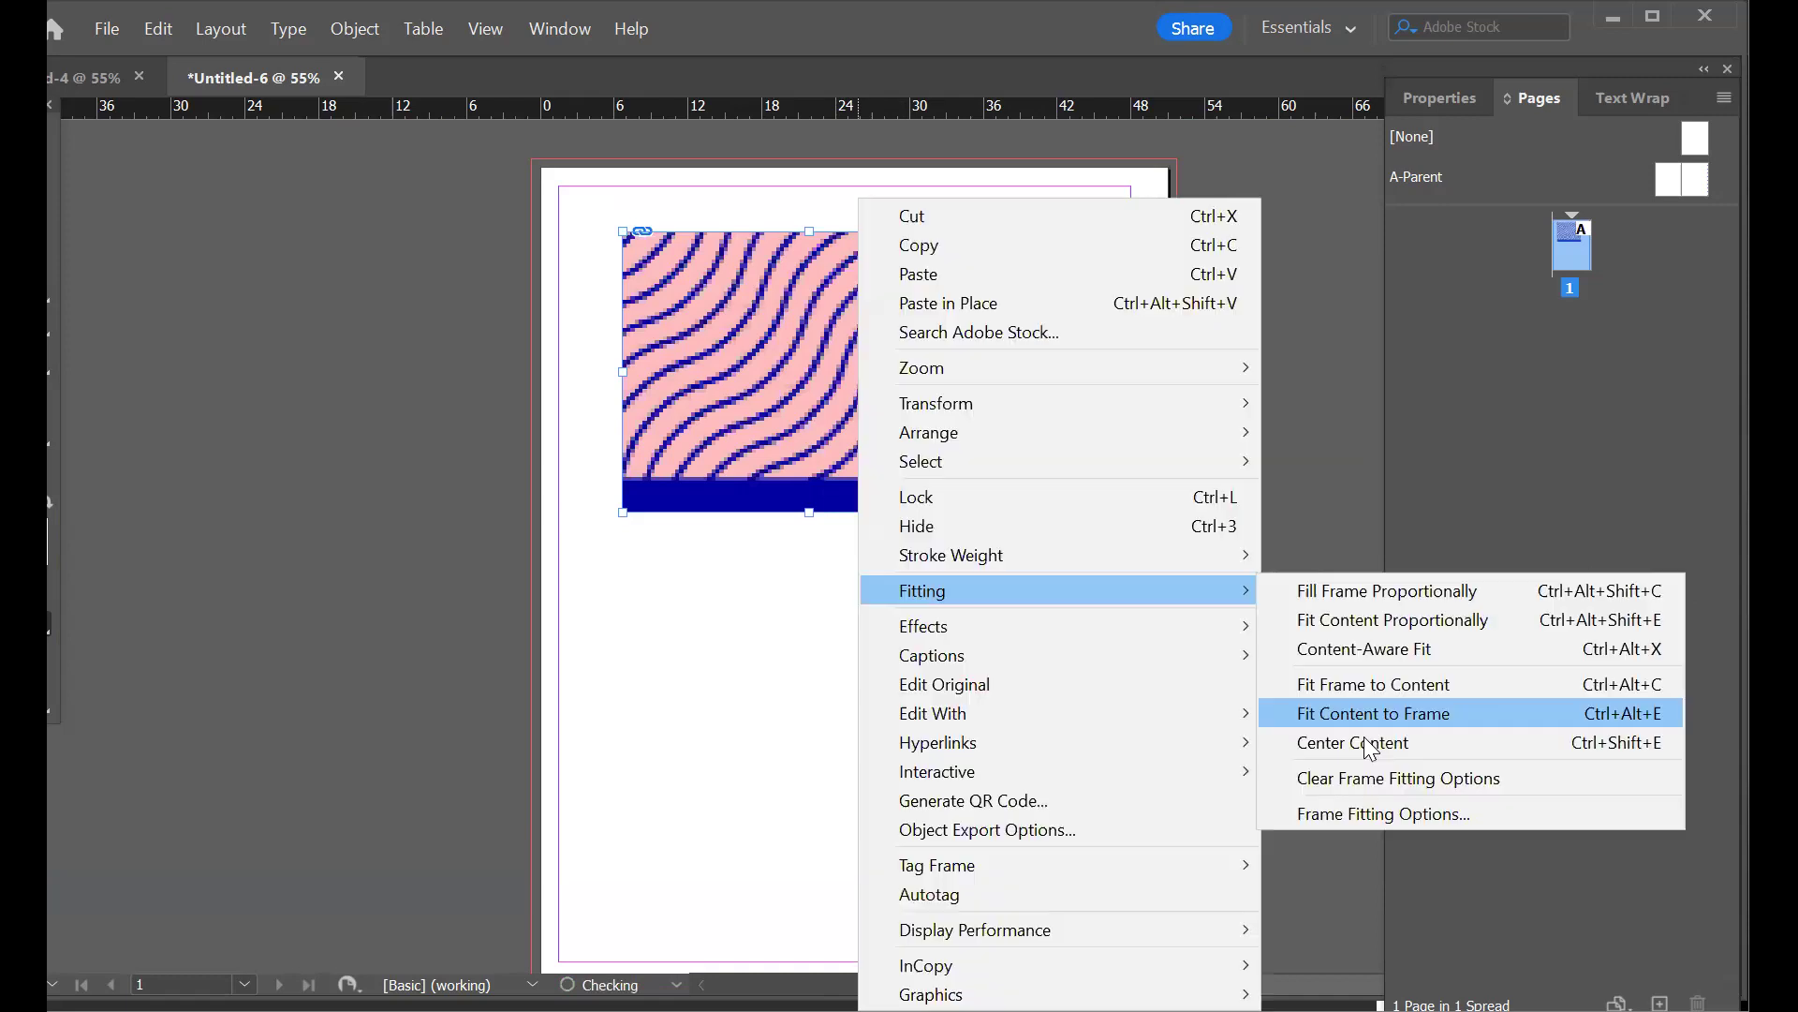
left_click(1372, 745)
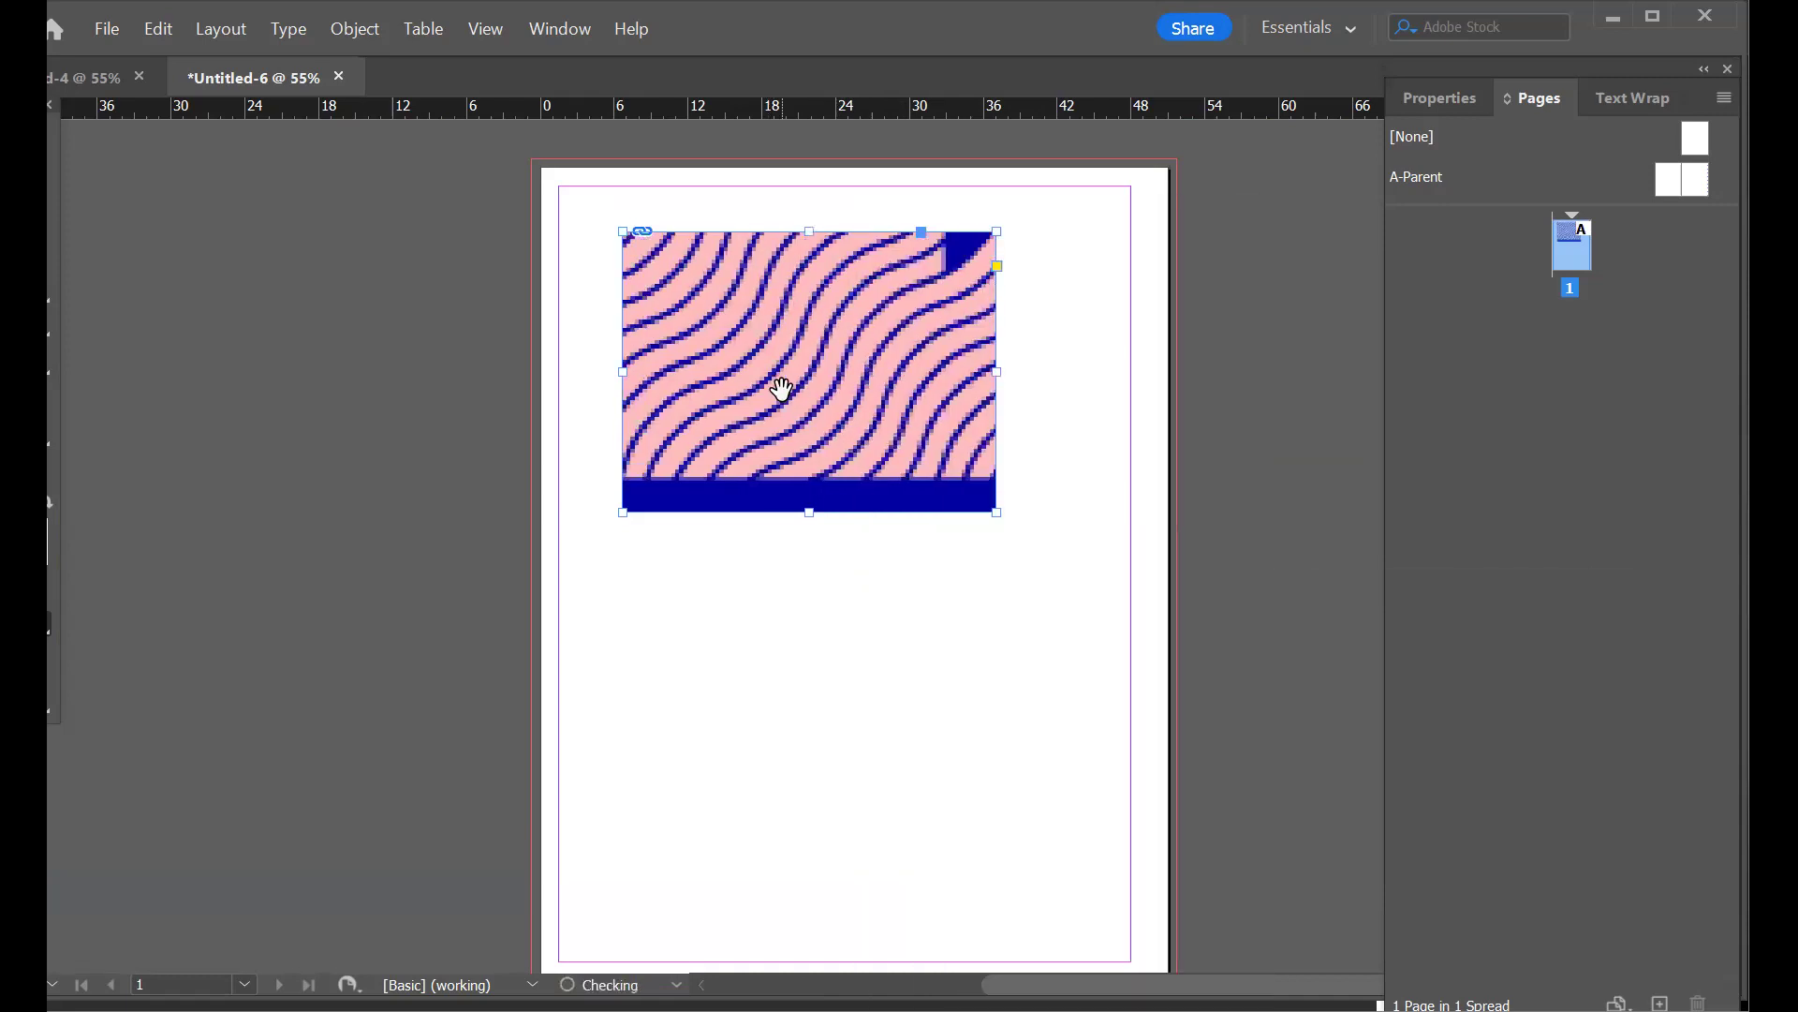
right_click(1188, 604)
mouse_move(983, 590)
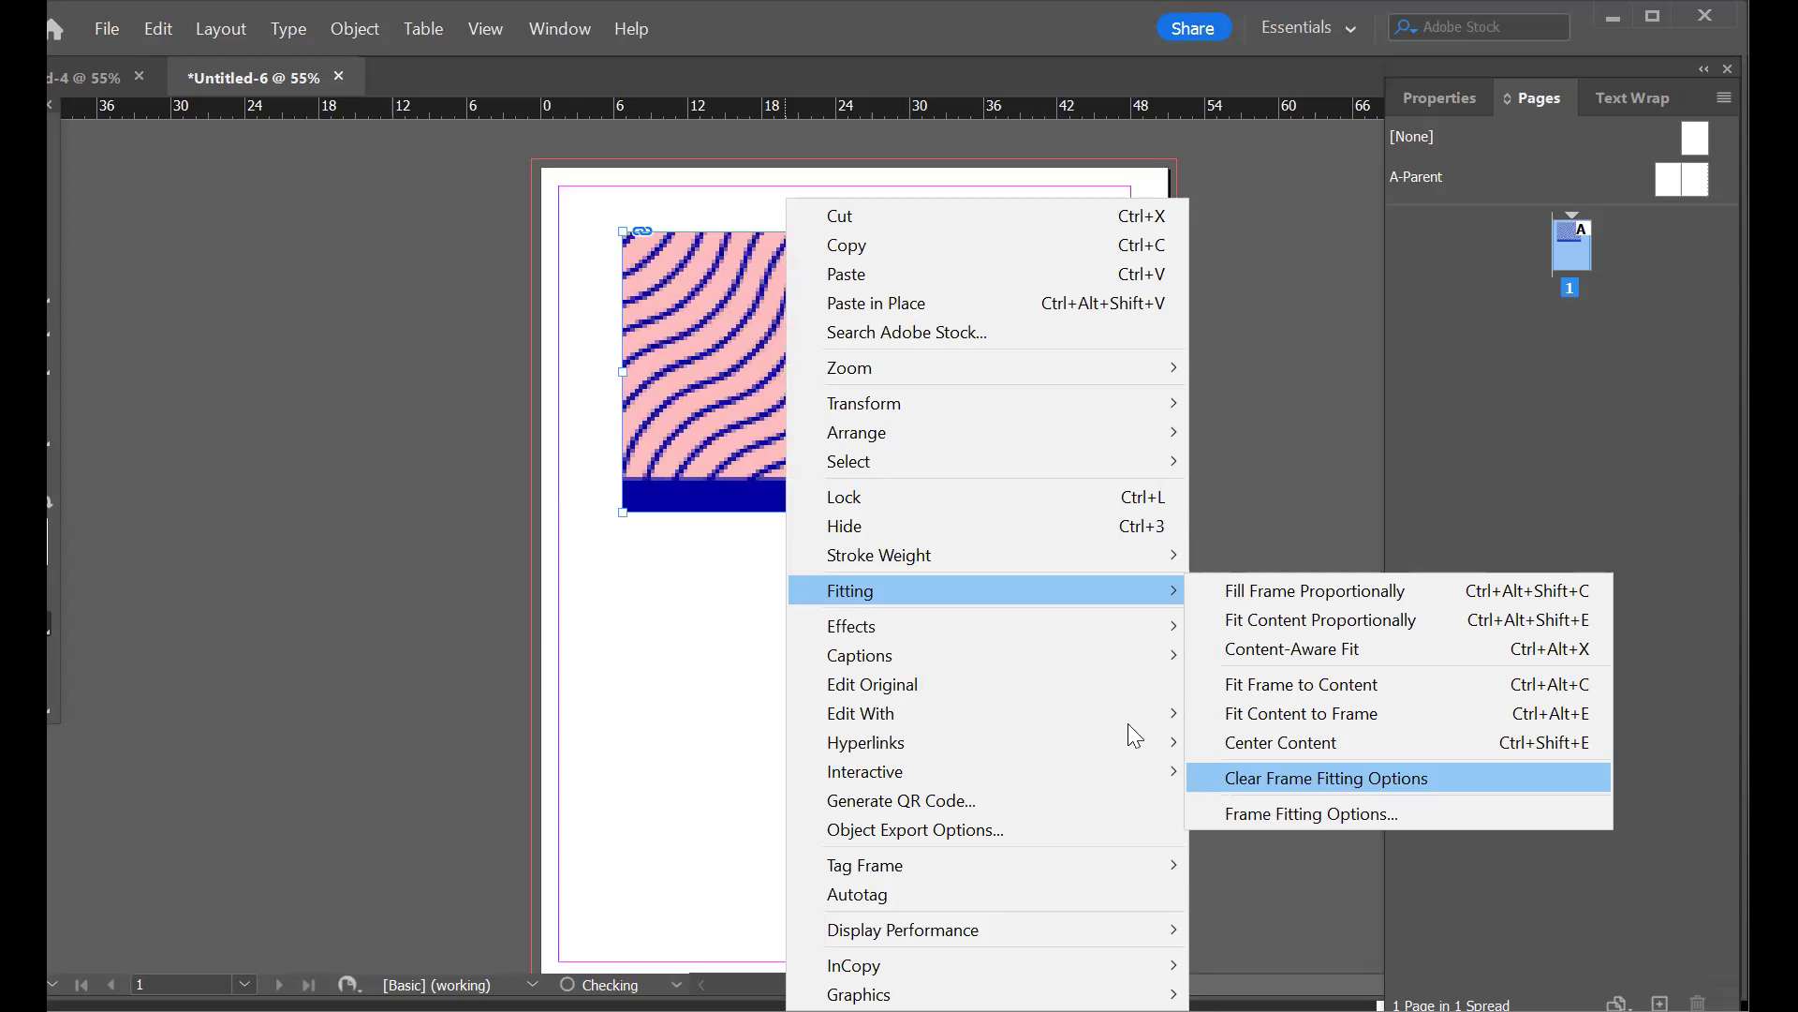
- Draw a second frame below and place the FORM follows Function graphic and dark red photo
left_click(763, 401)
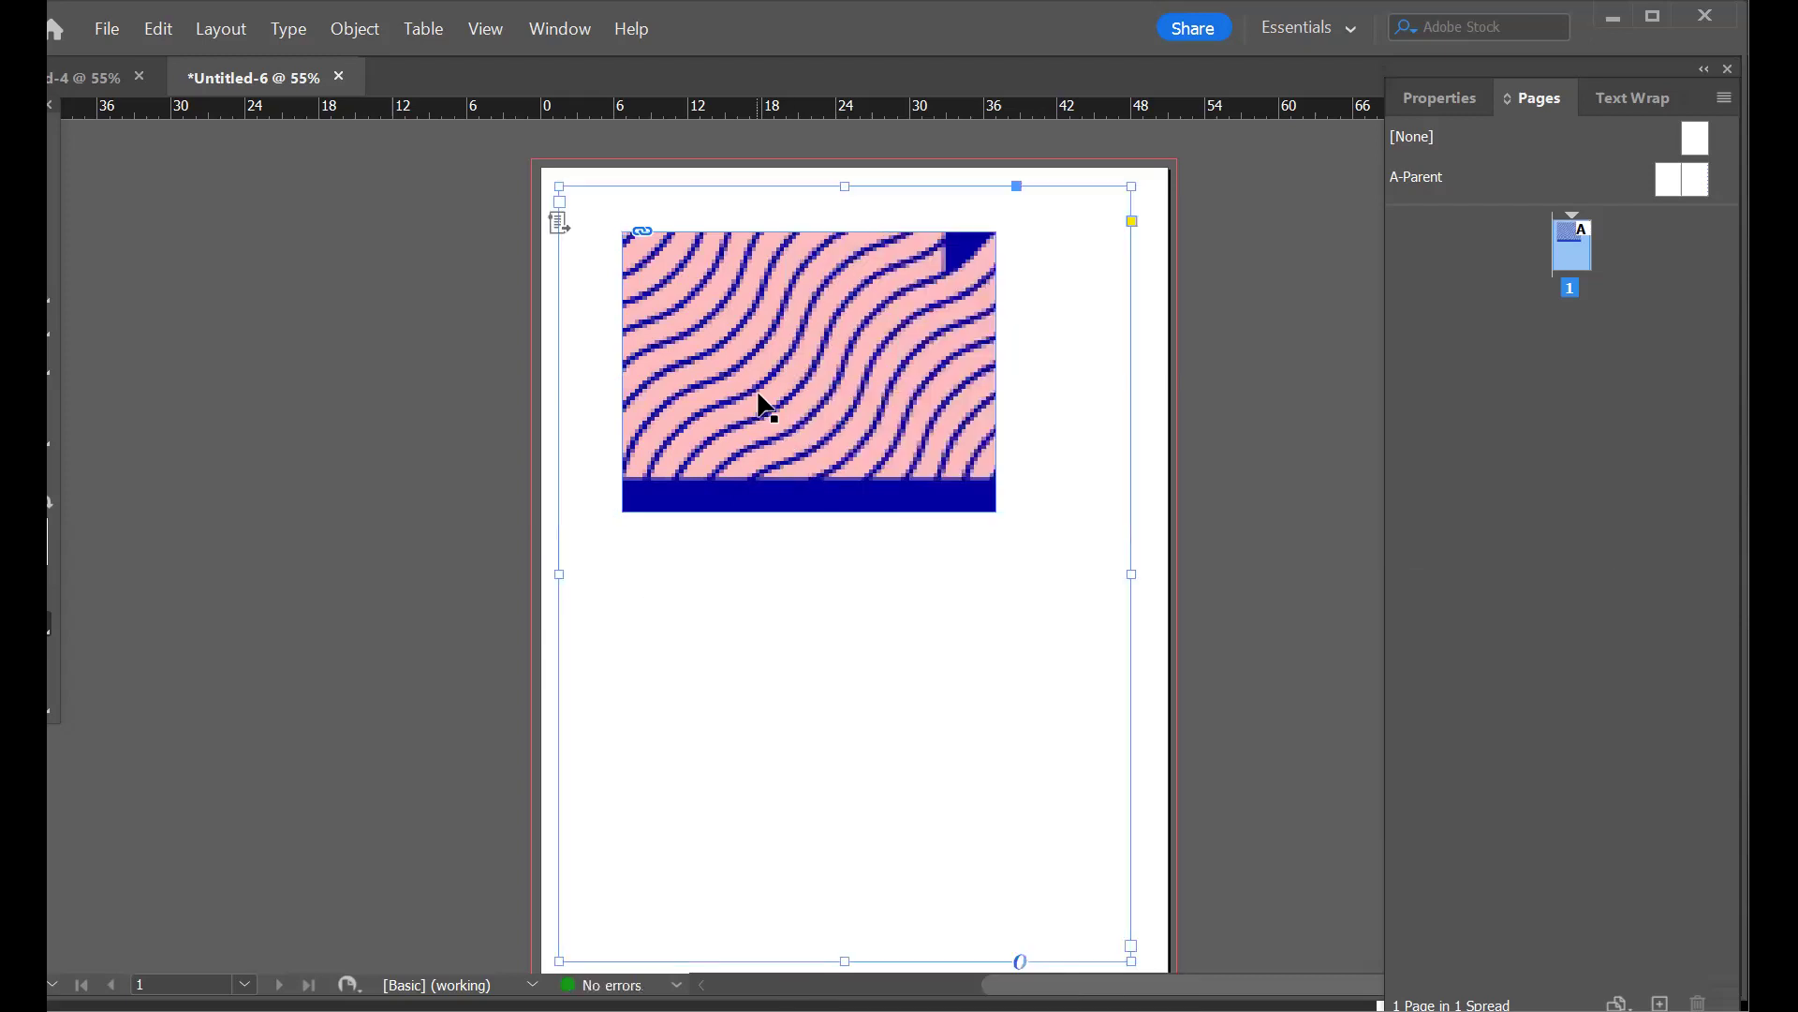
left_click_drag(775, 702, 777, 717)
left_click(778, 716)
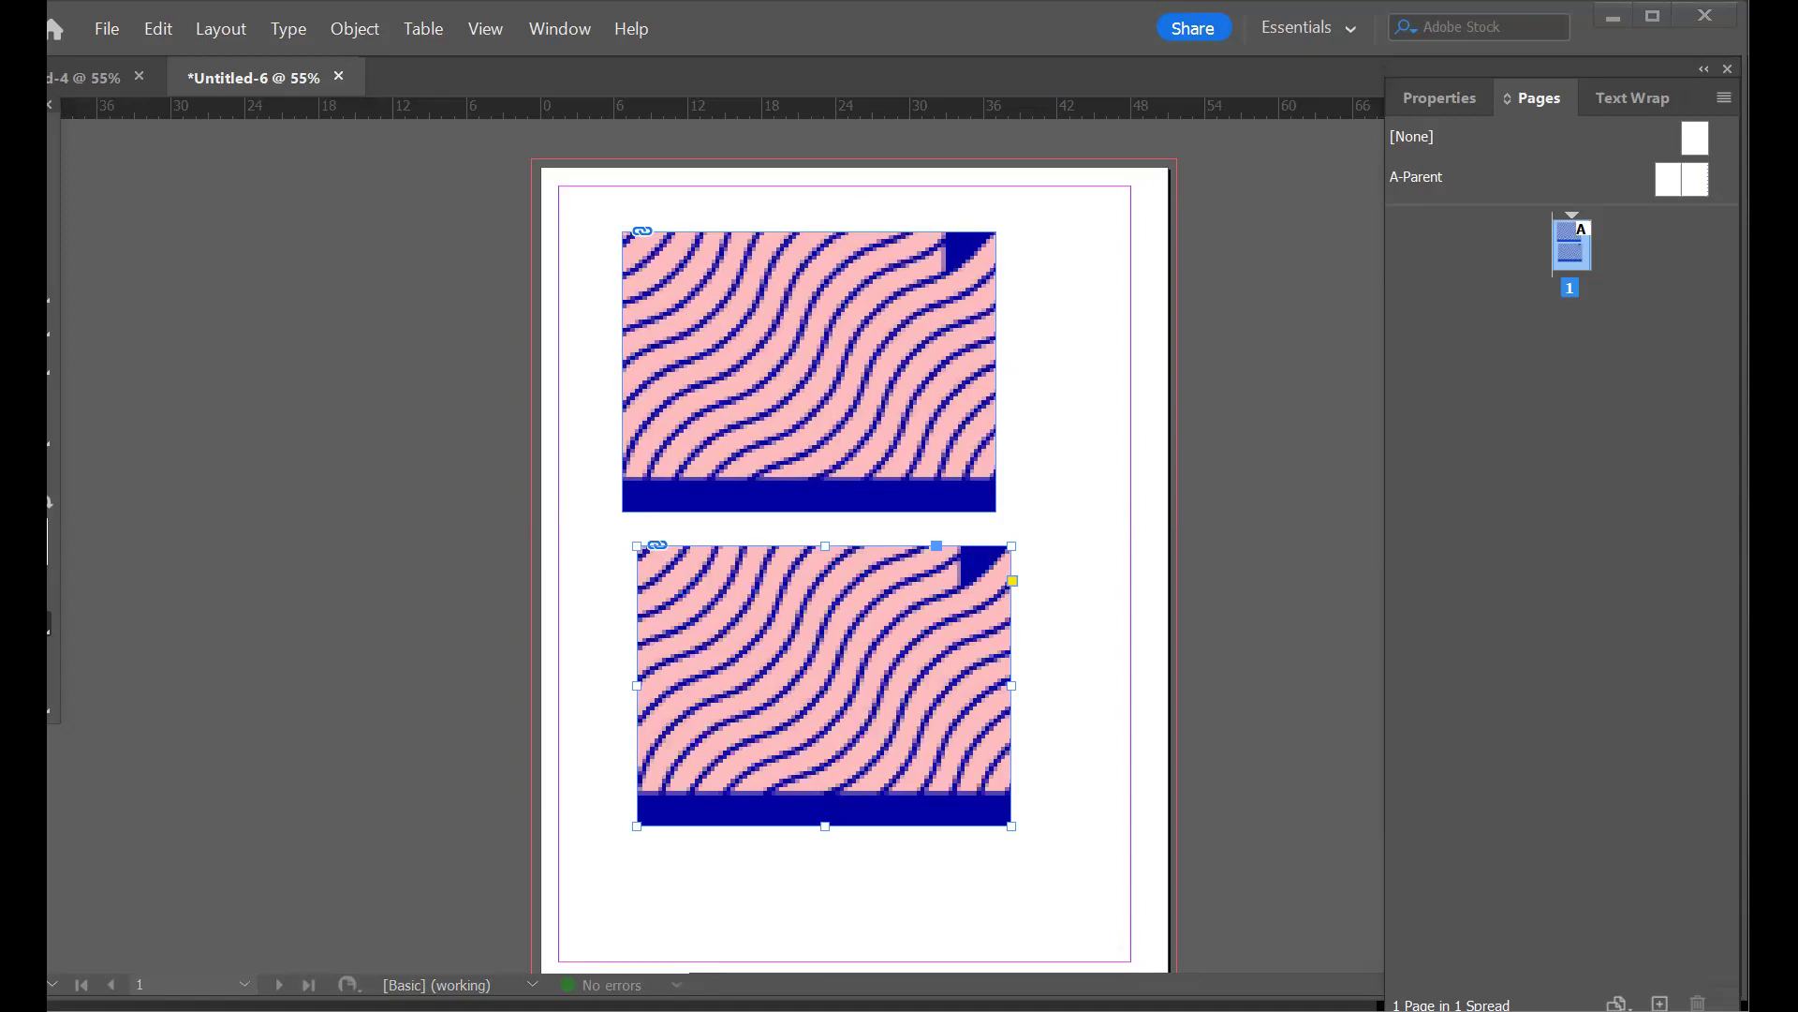
left_click(855, 450)
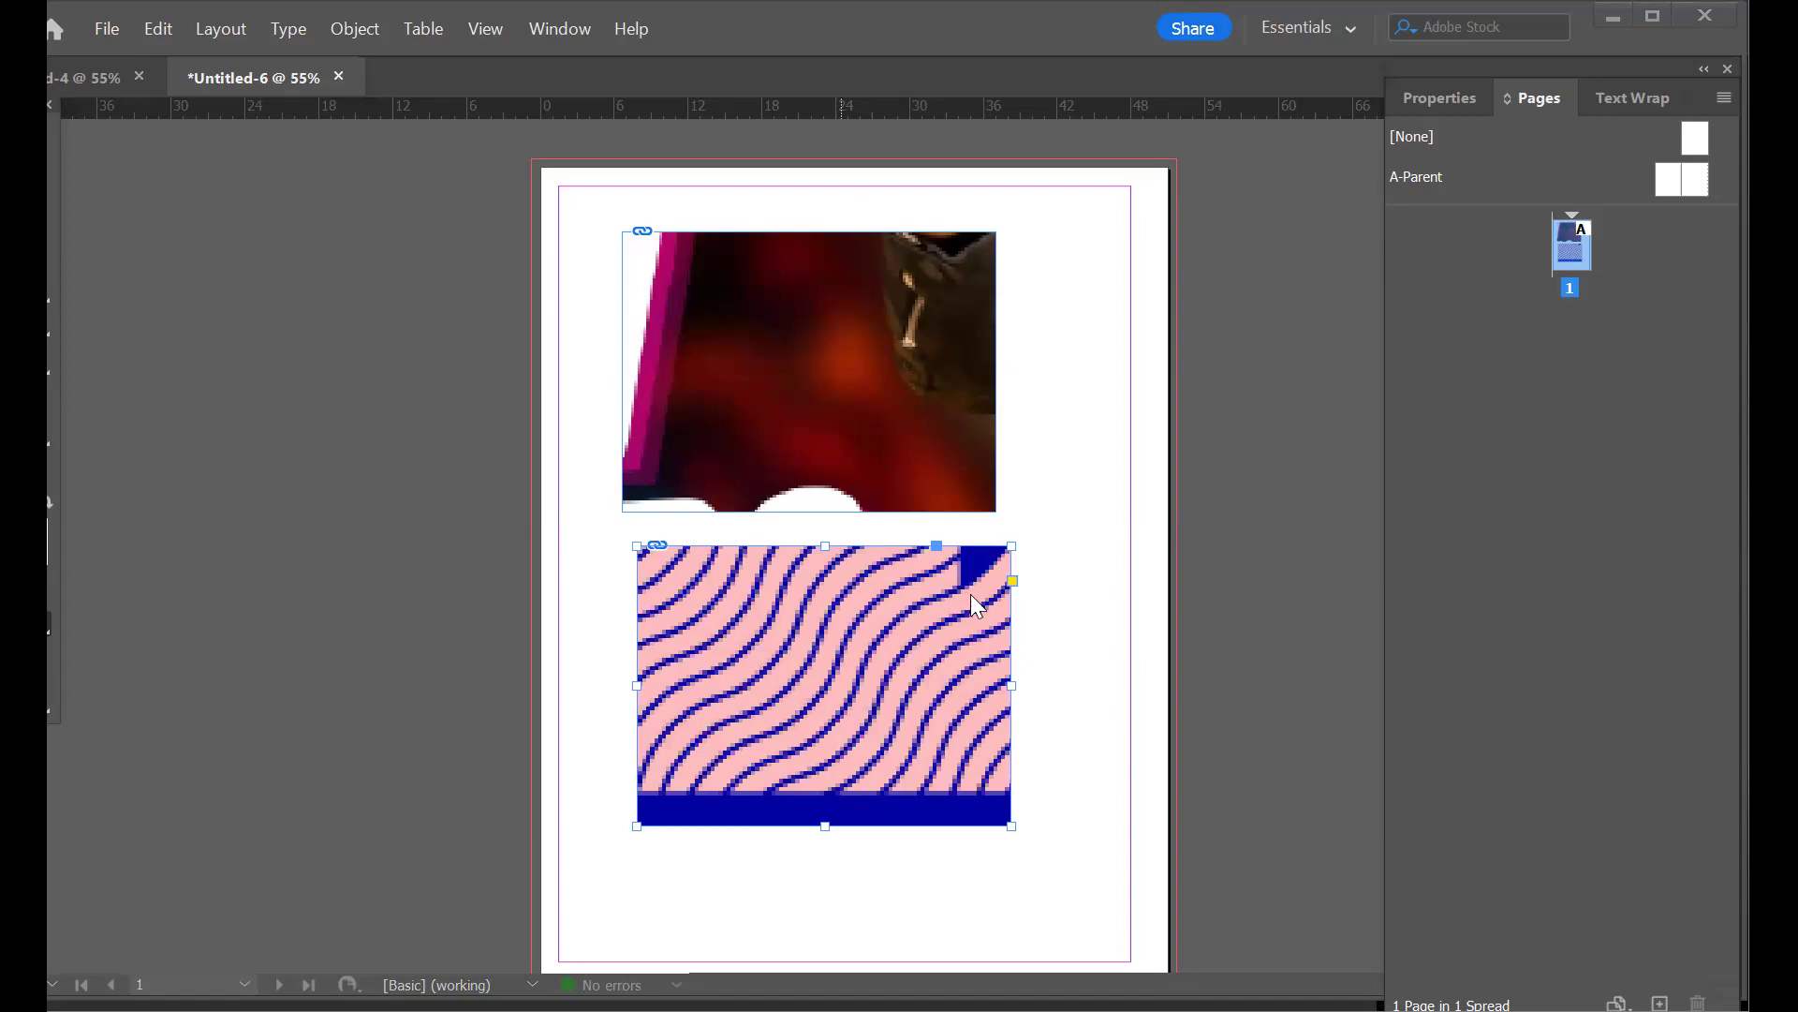
- Clear the lower frame's fitting options and apply Fit Content to Frame to its graphic
right_click(843, 592)
mouse_move(907, 590)
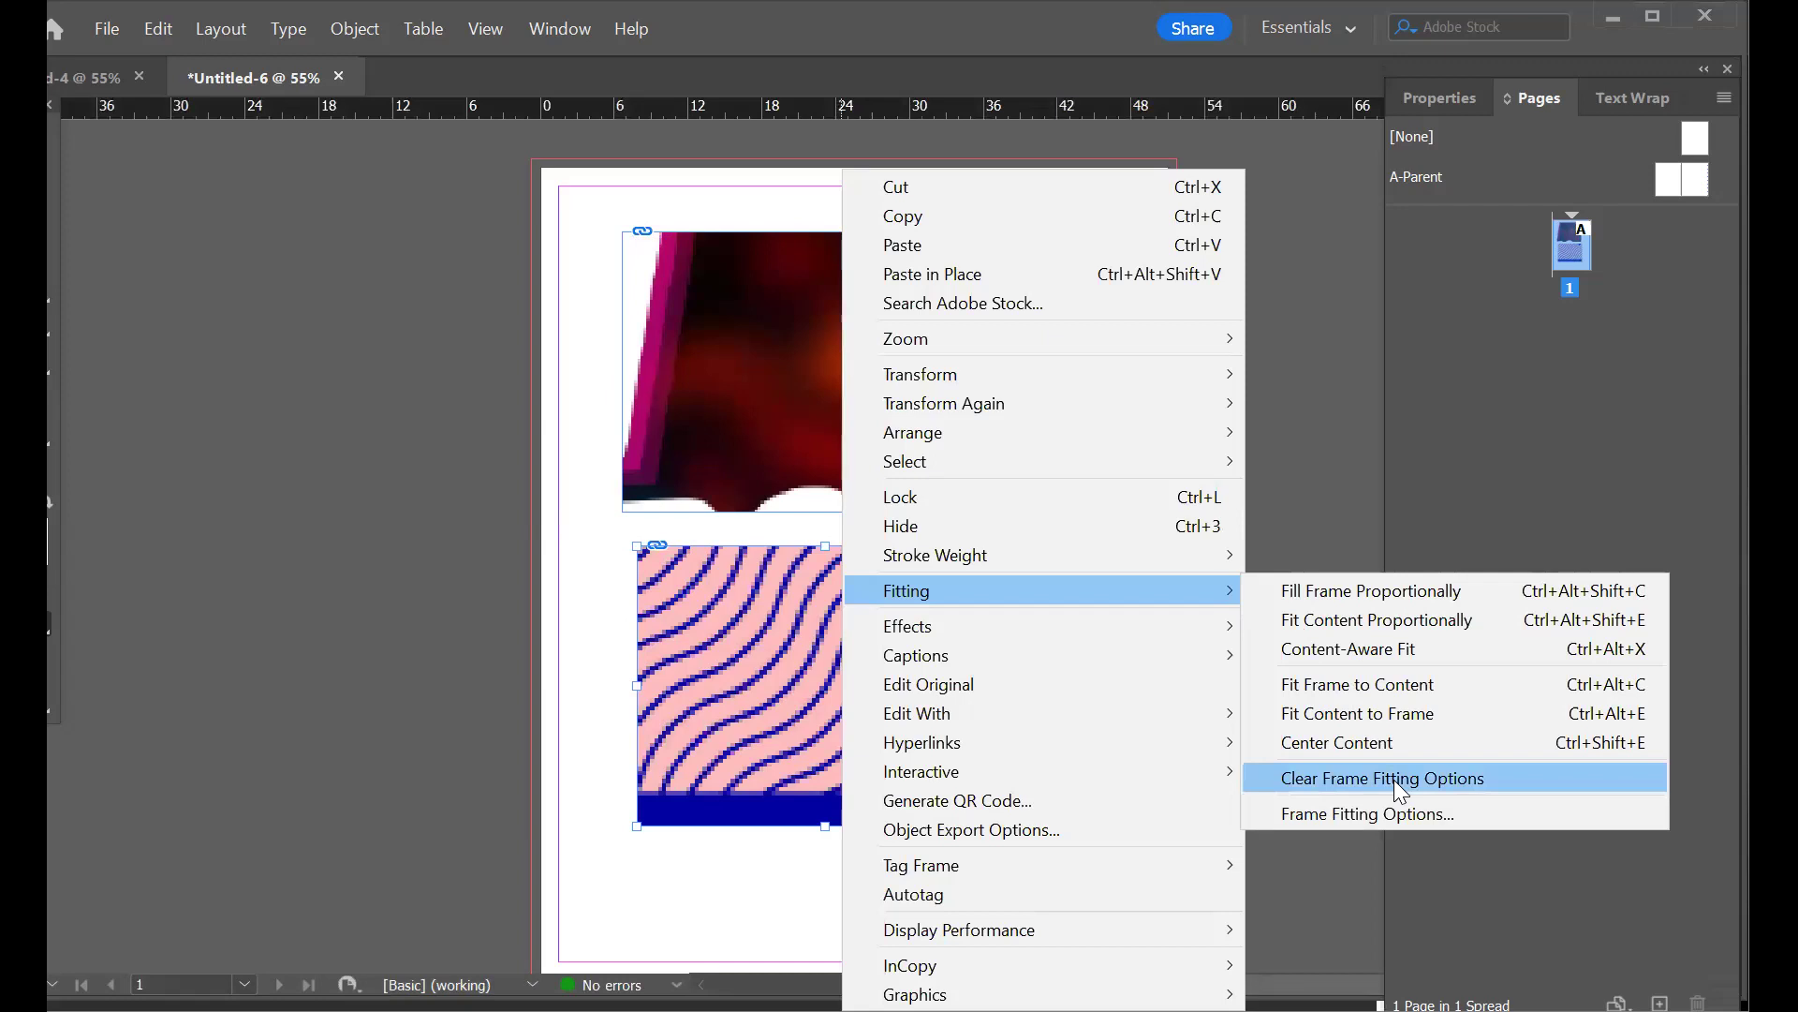
left_click(1401, 789)
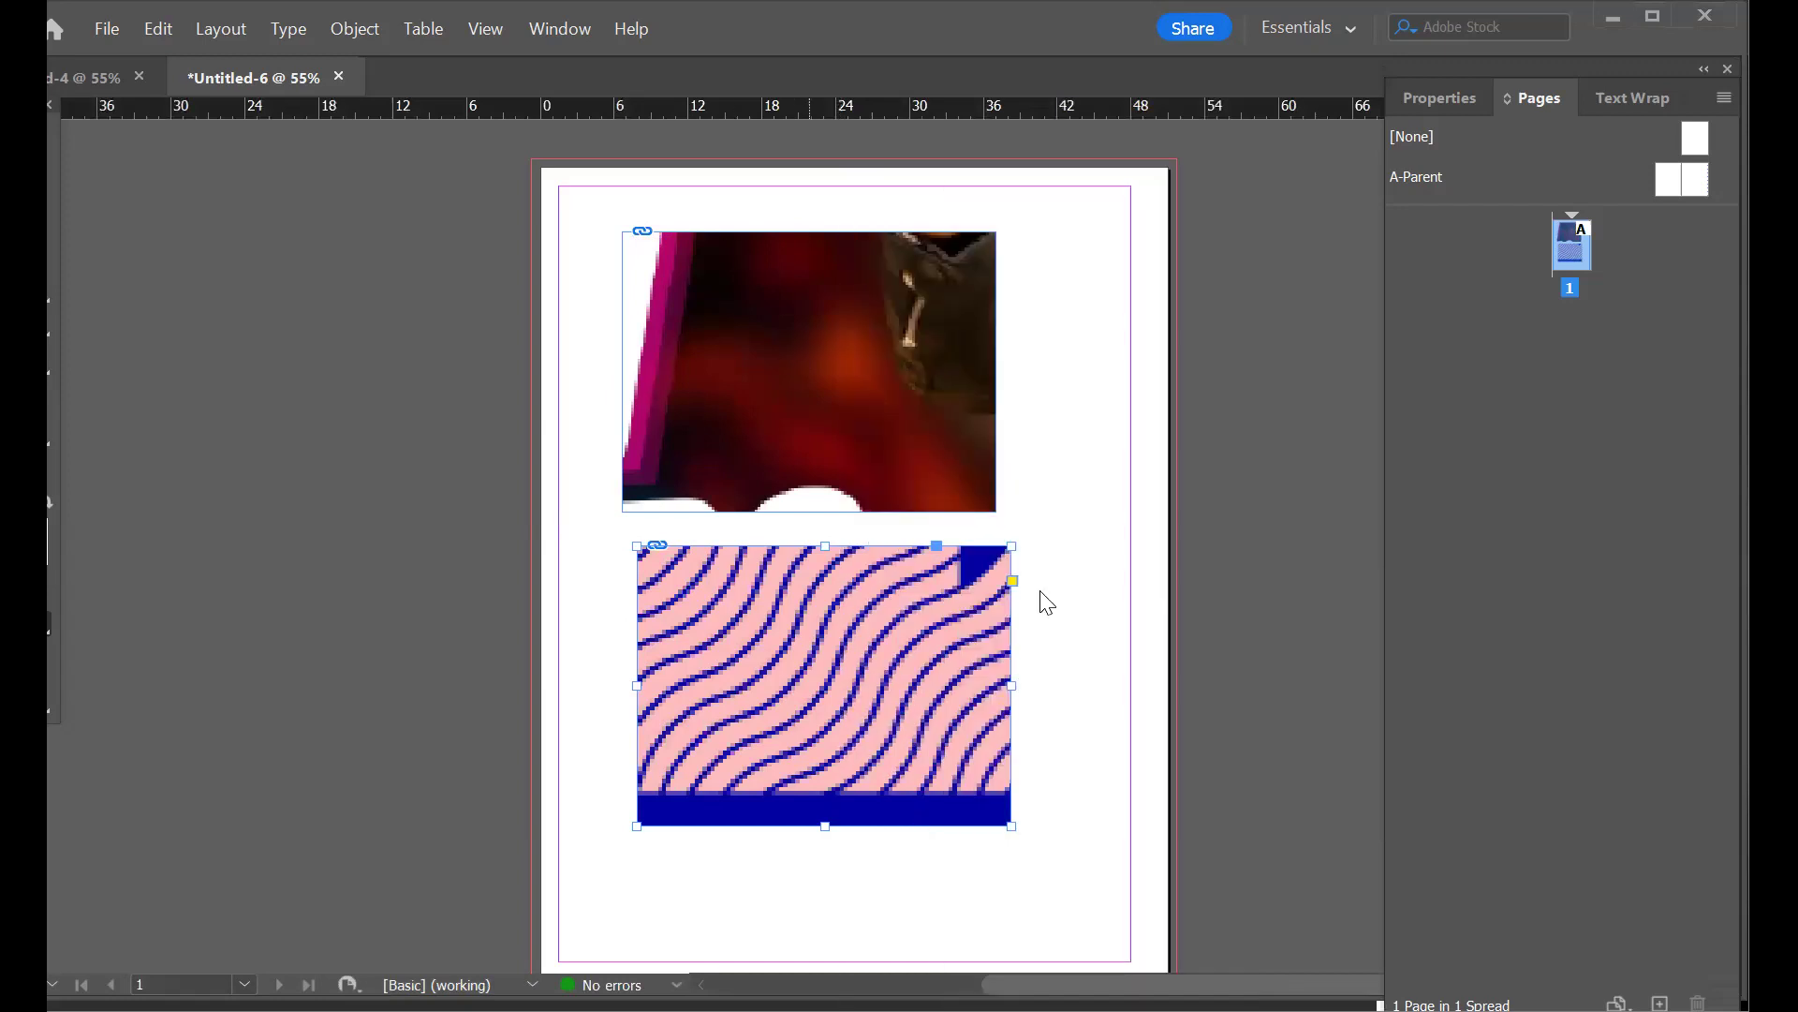
right_click(1003, 599)
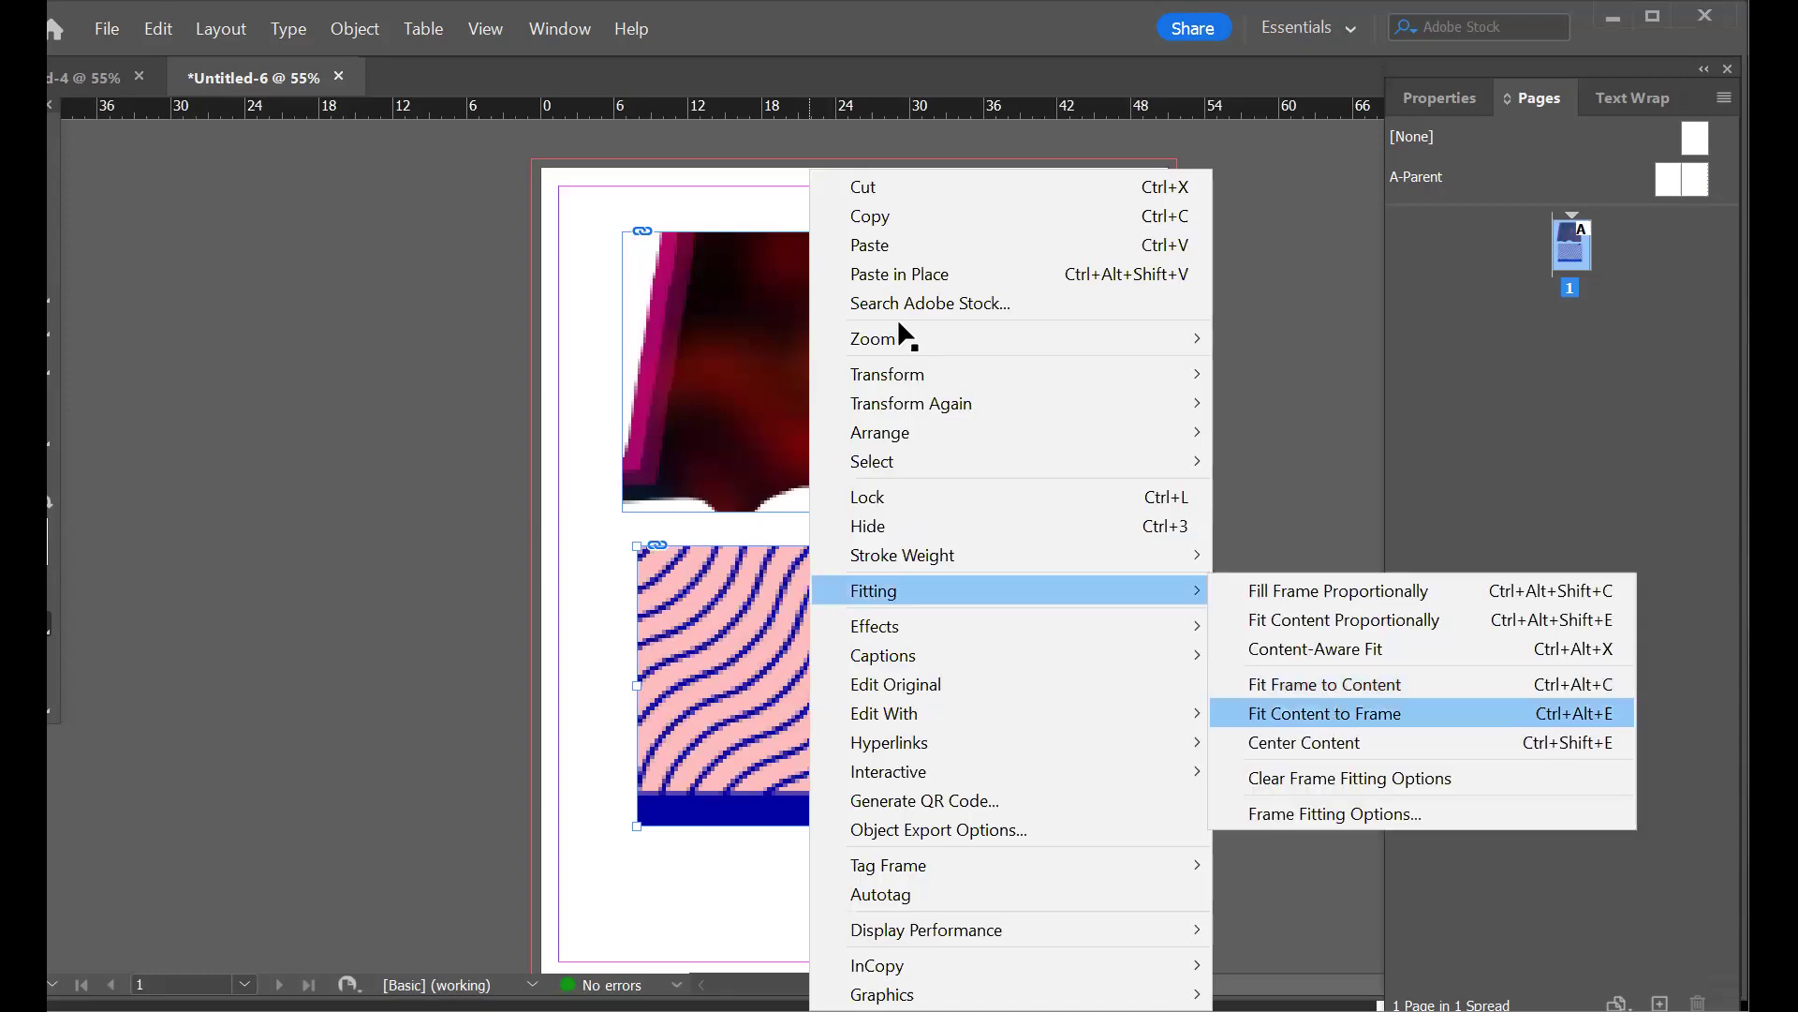
left_click(1332, 714)
left_click(991, 464)
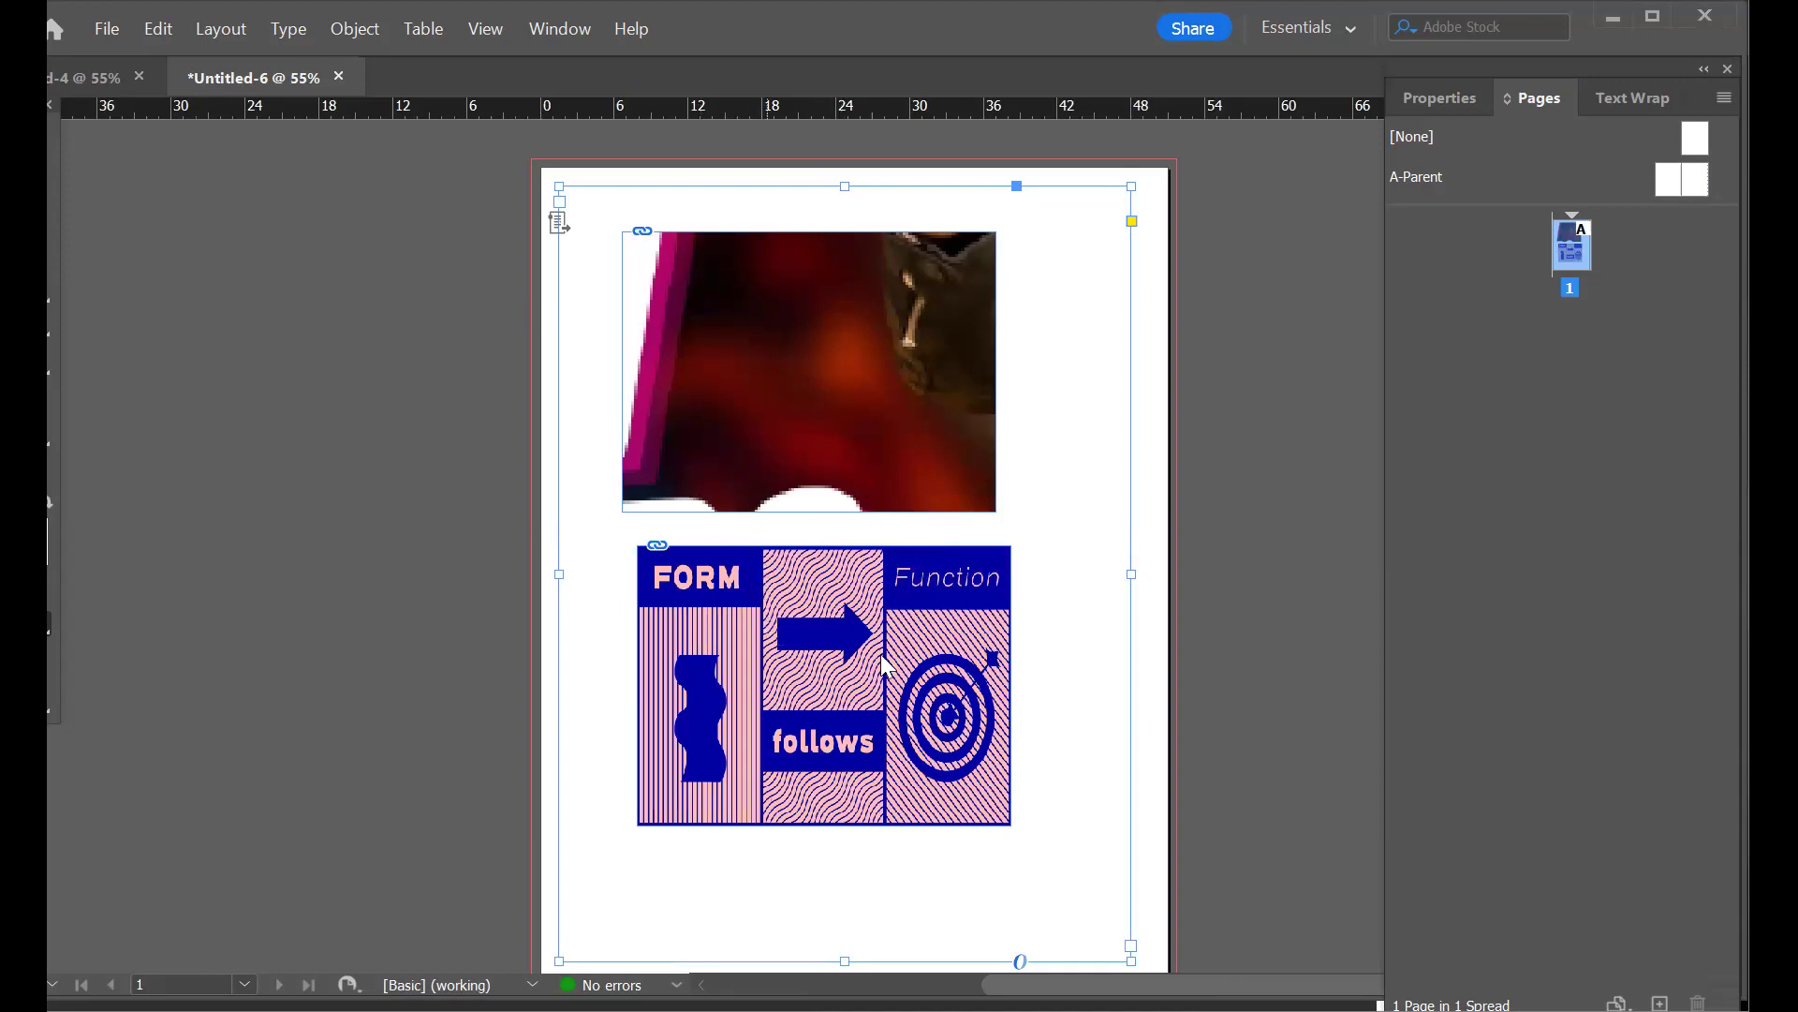
right_click(700, 375)
mouse_move(761, 590)
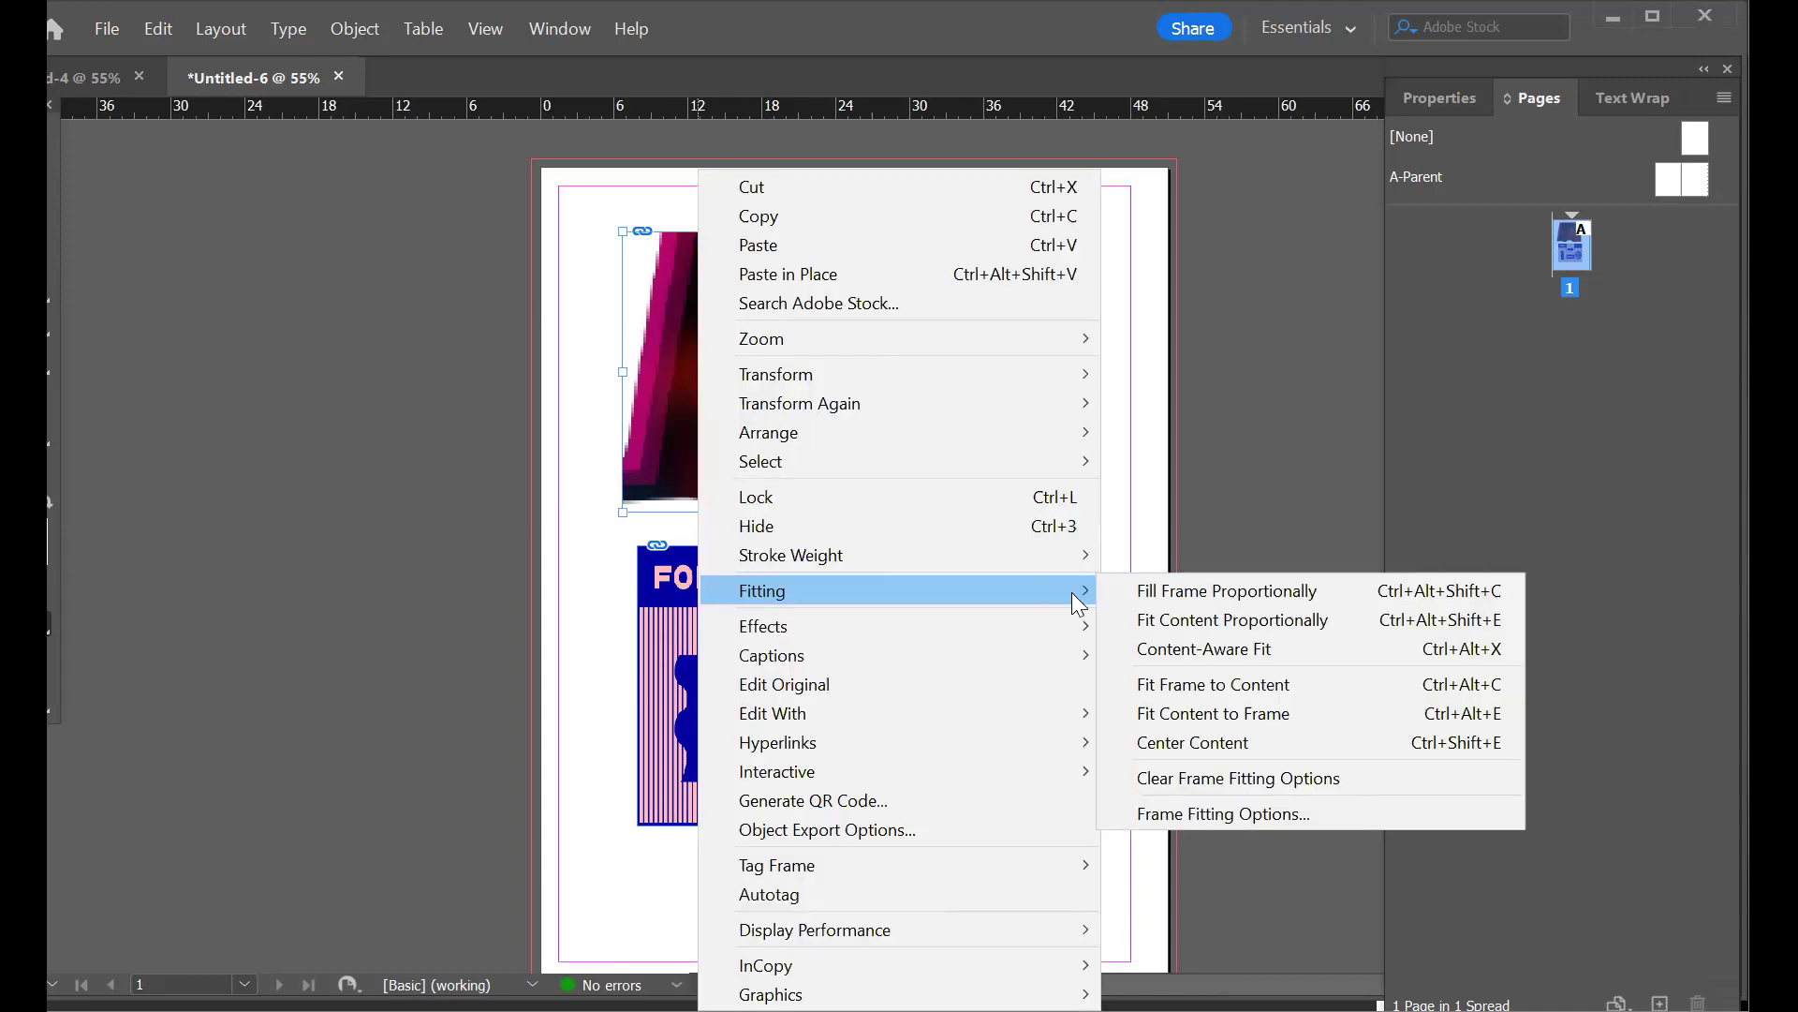
left_click(1274, 821)
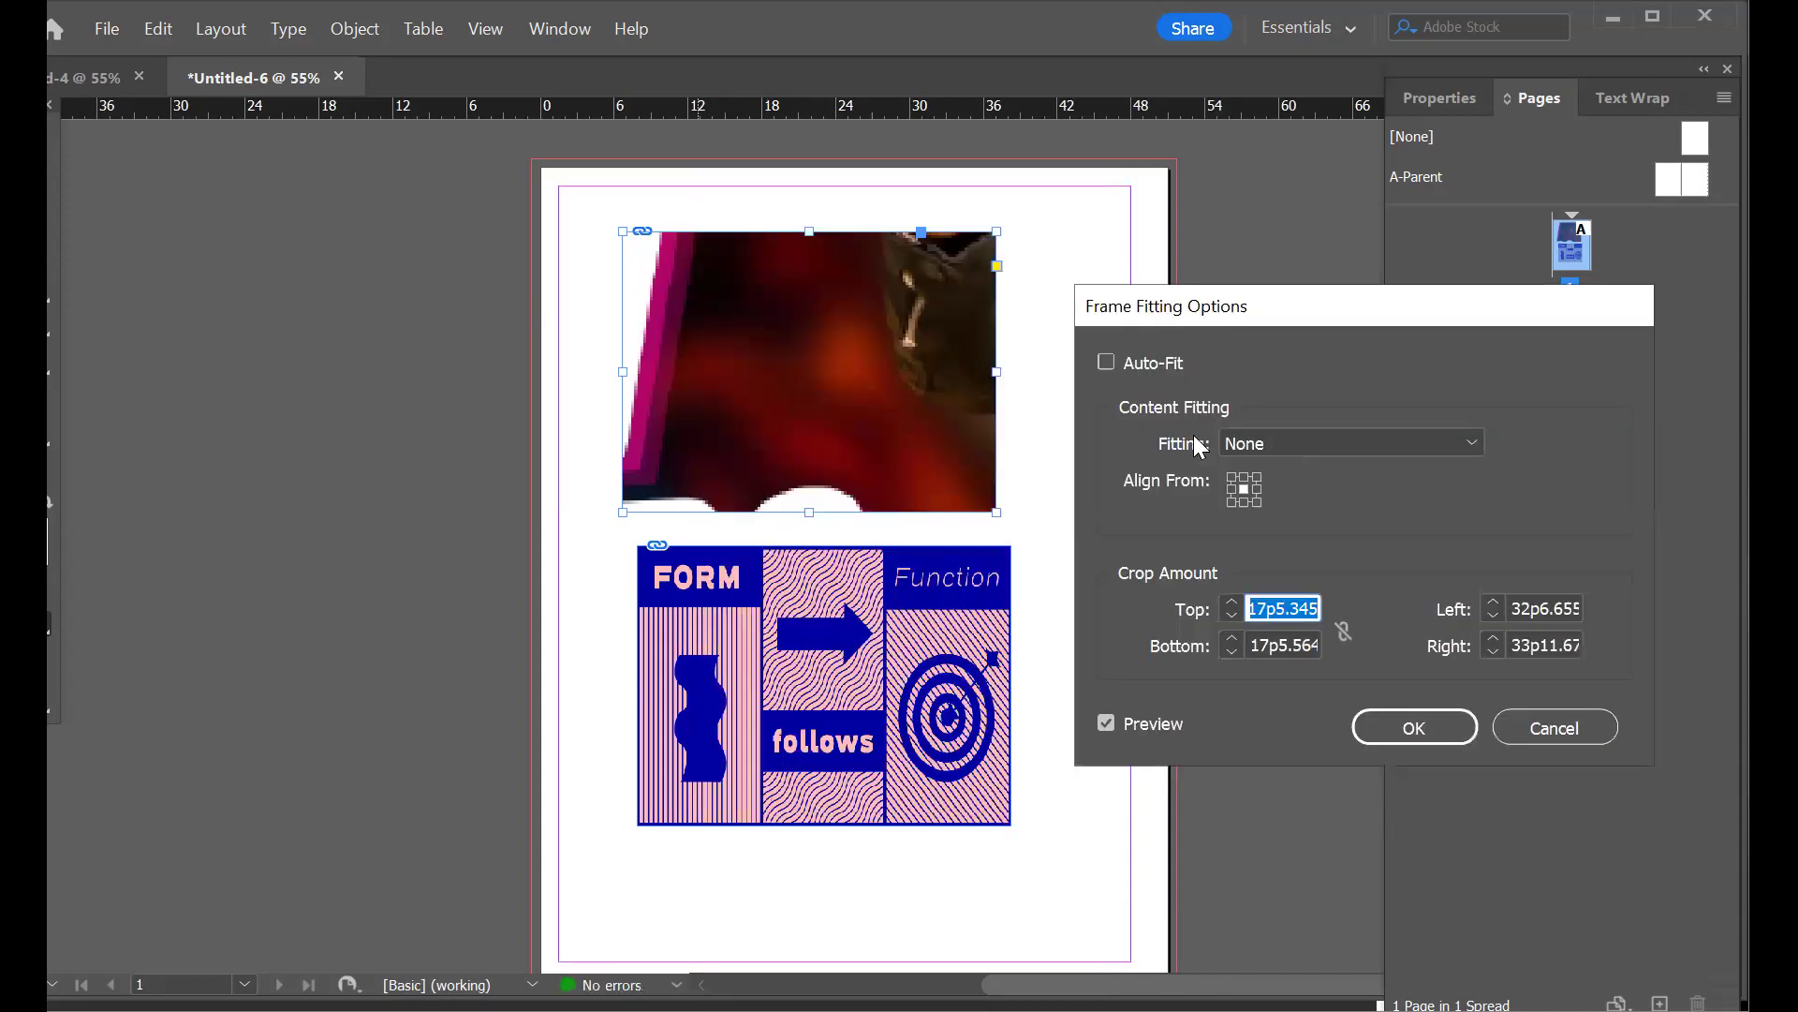
left_click(1106, 364)
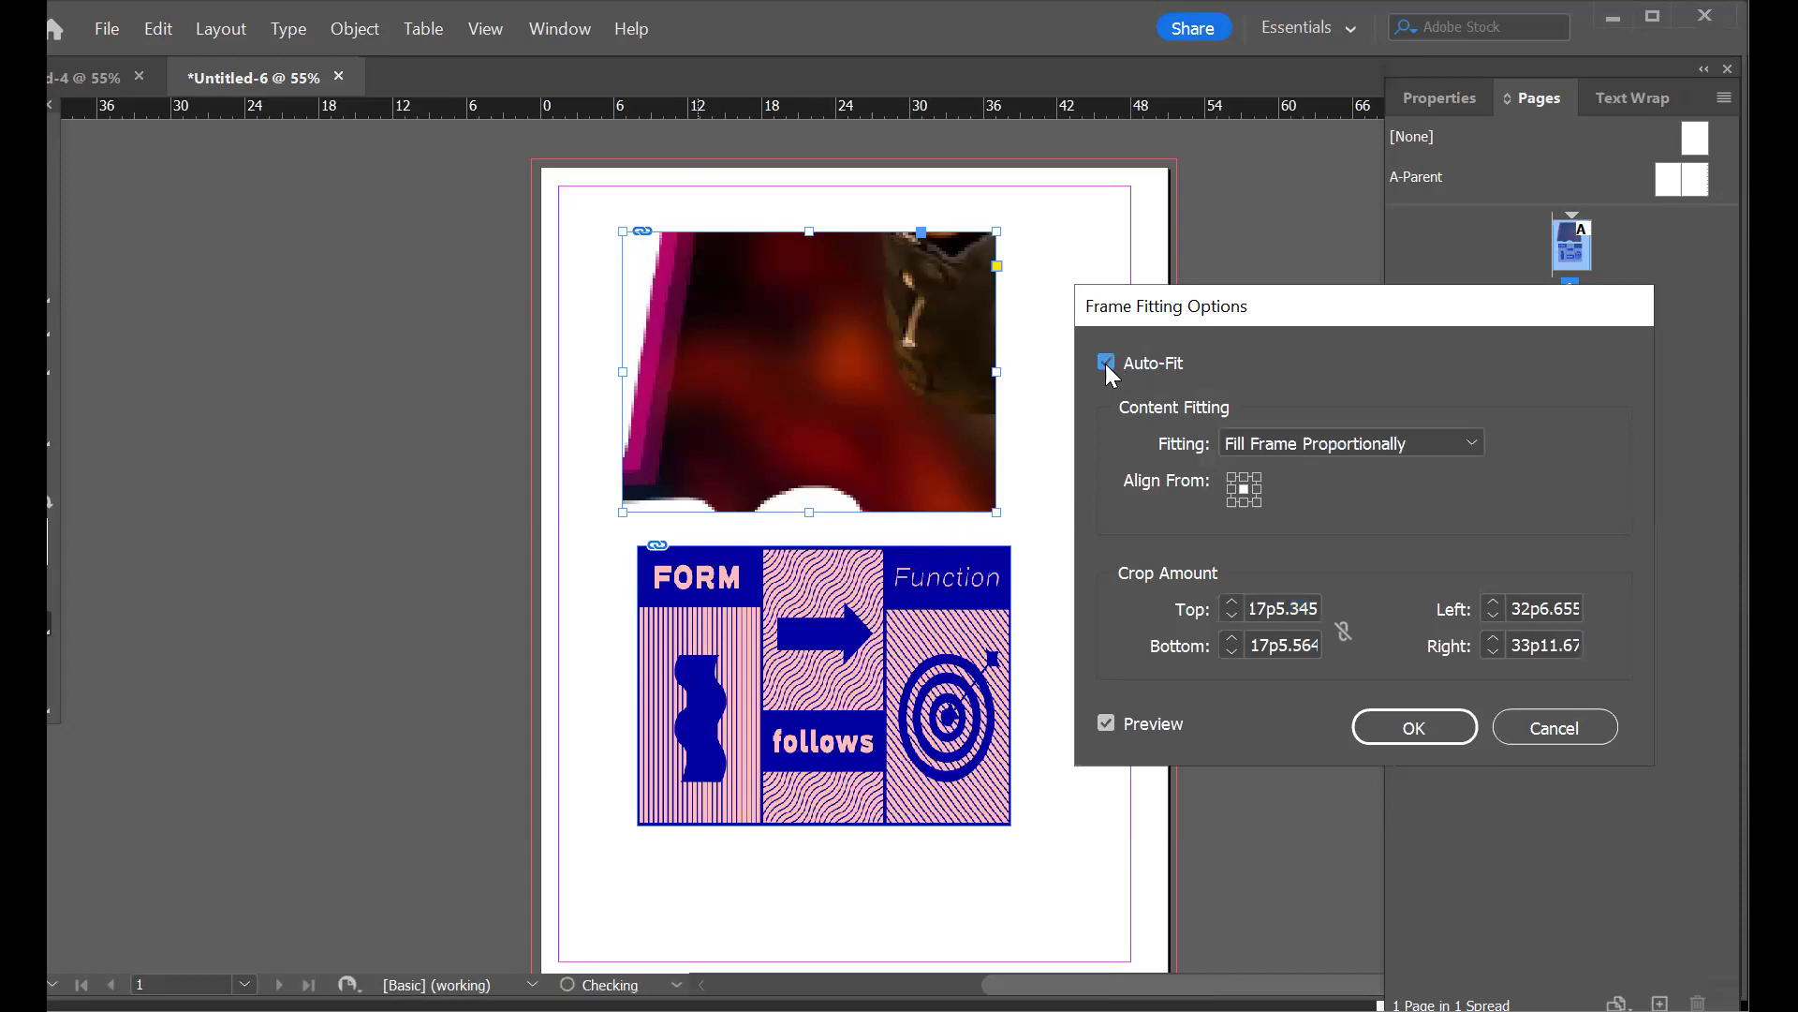
left_click(1321, 446)
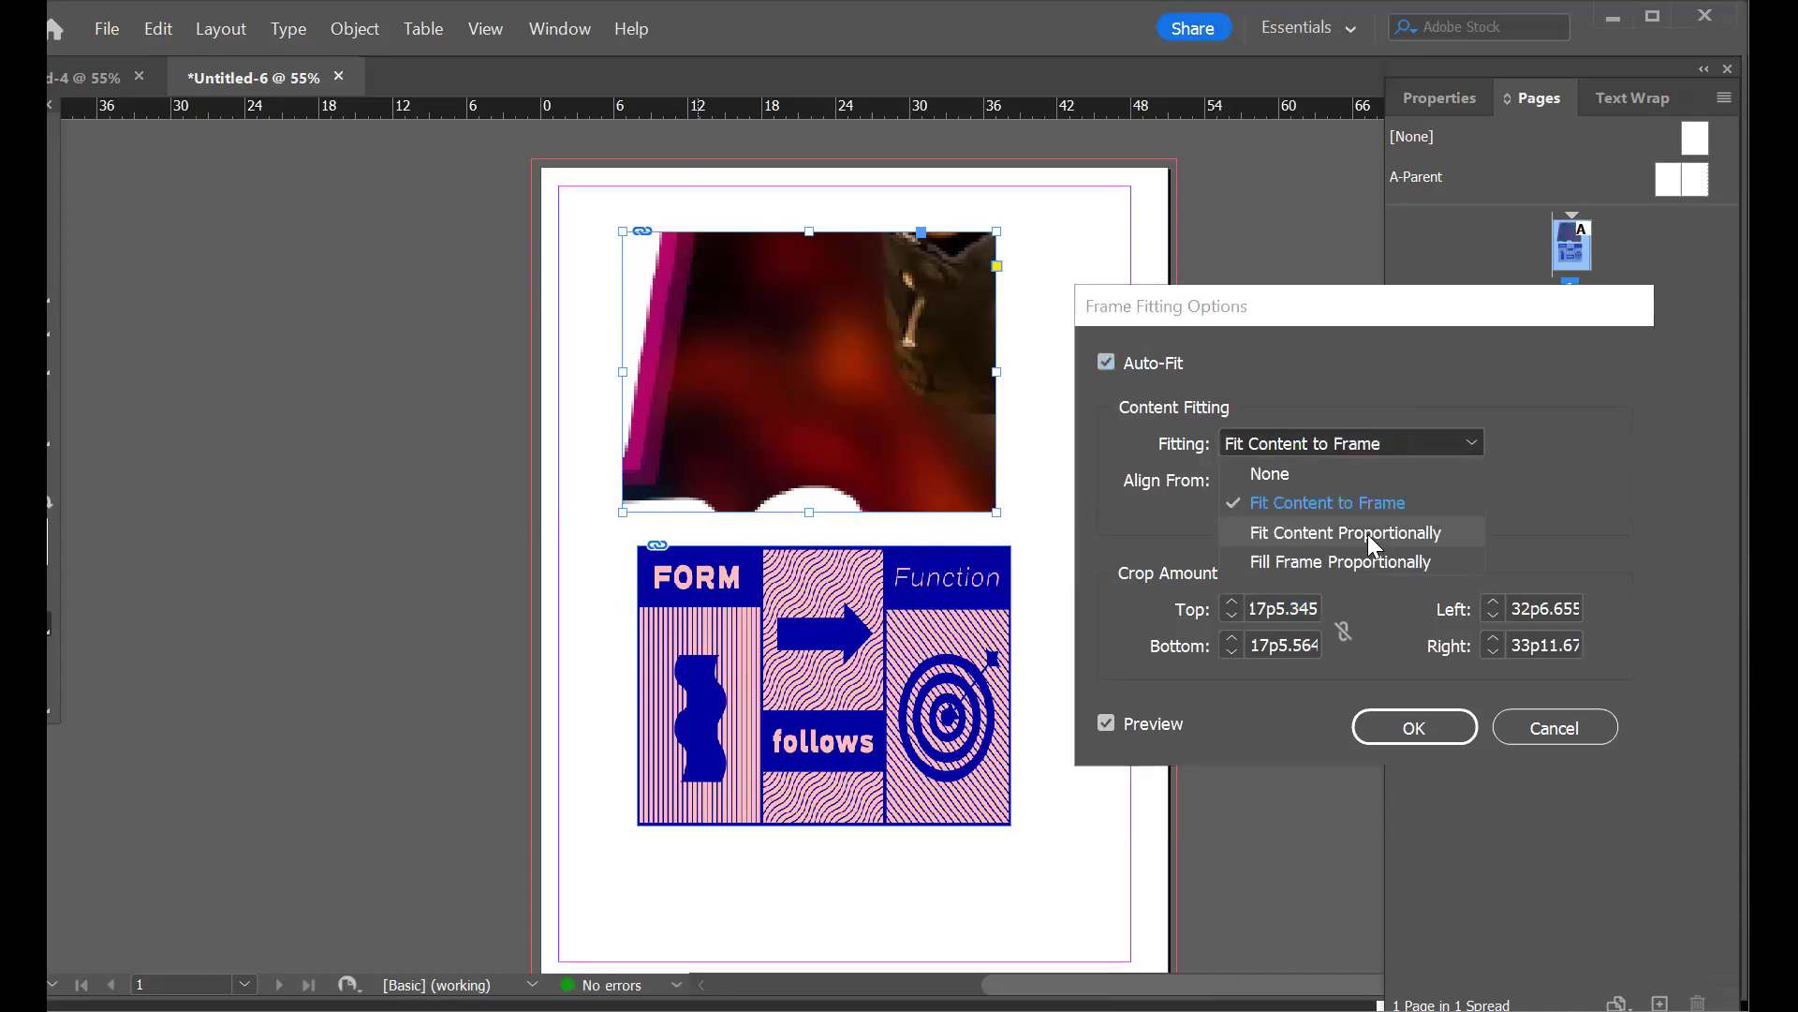
left_click(1358, 533)
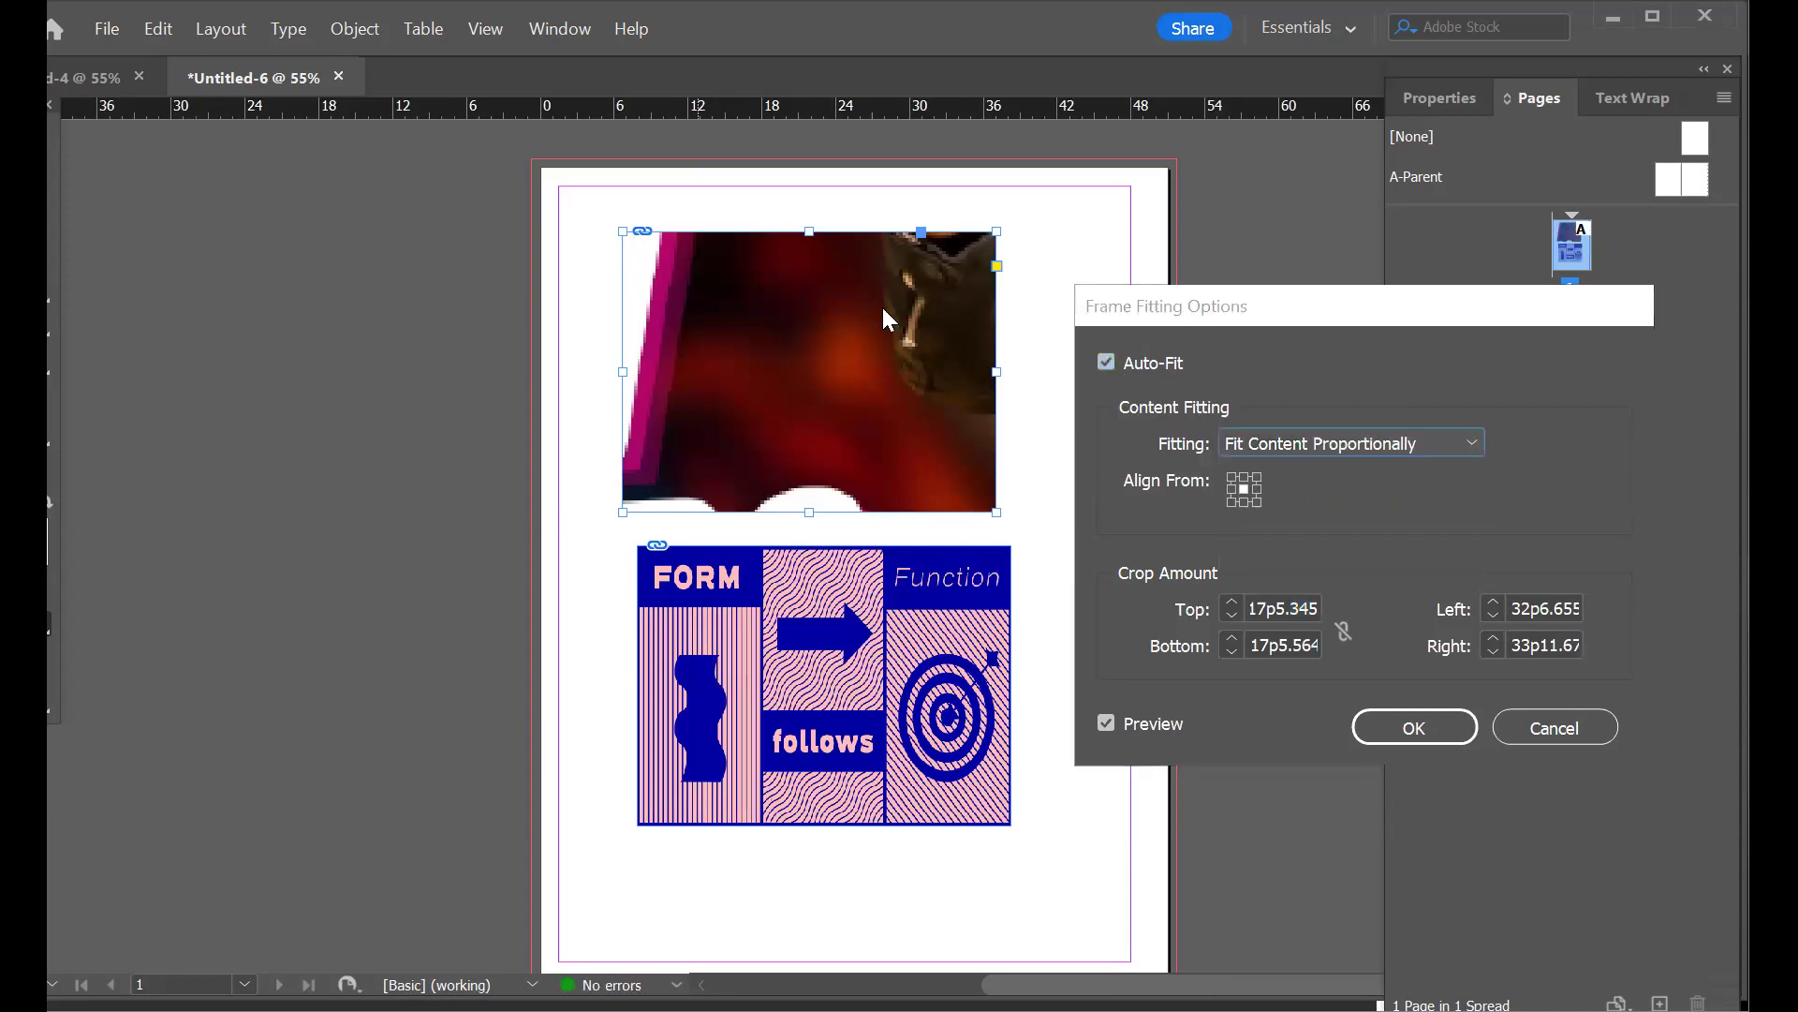
left_click(1555, 728)
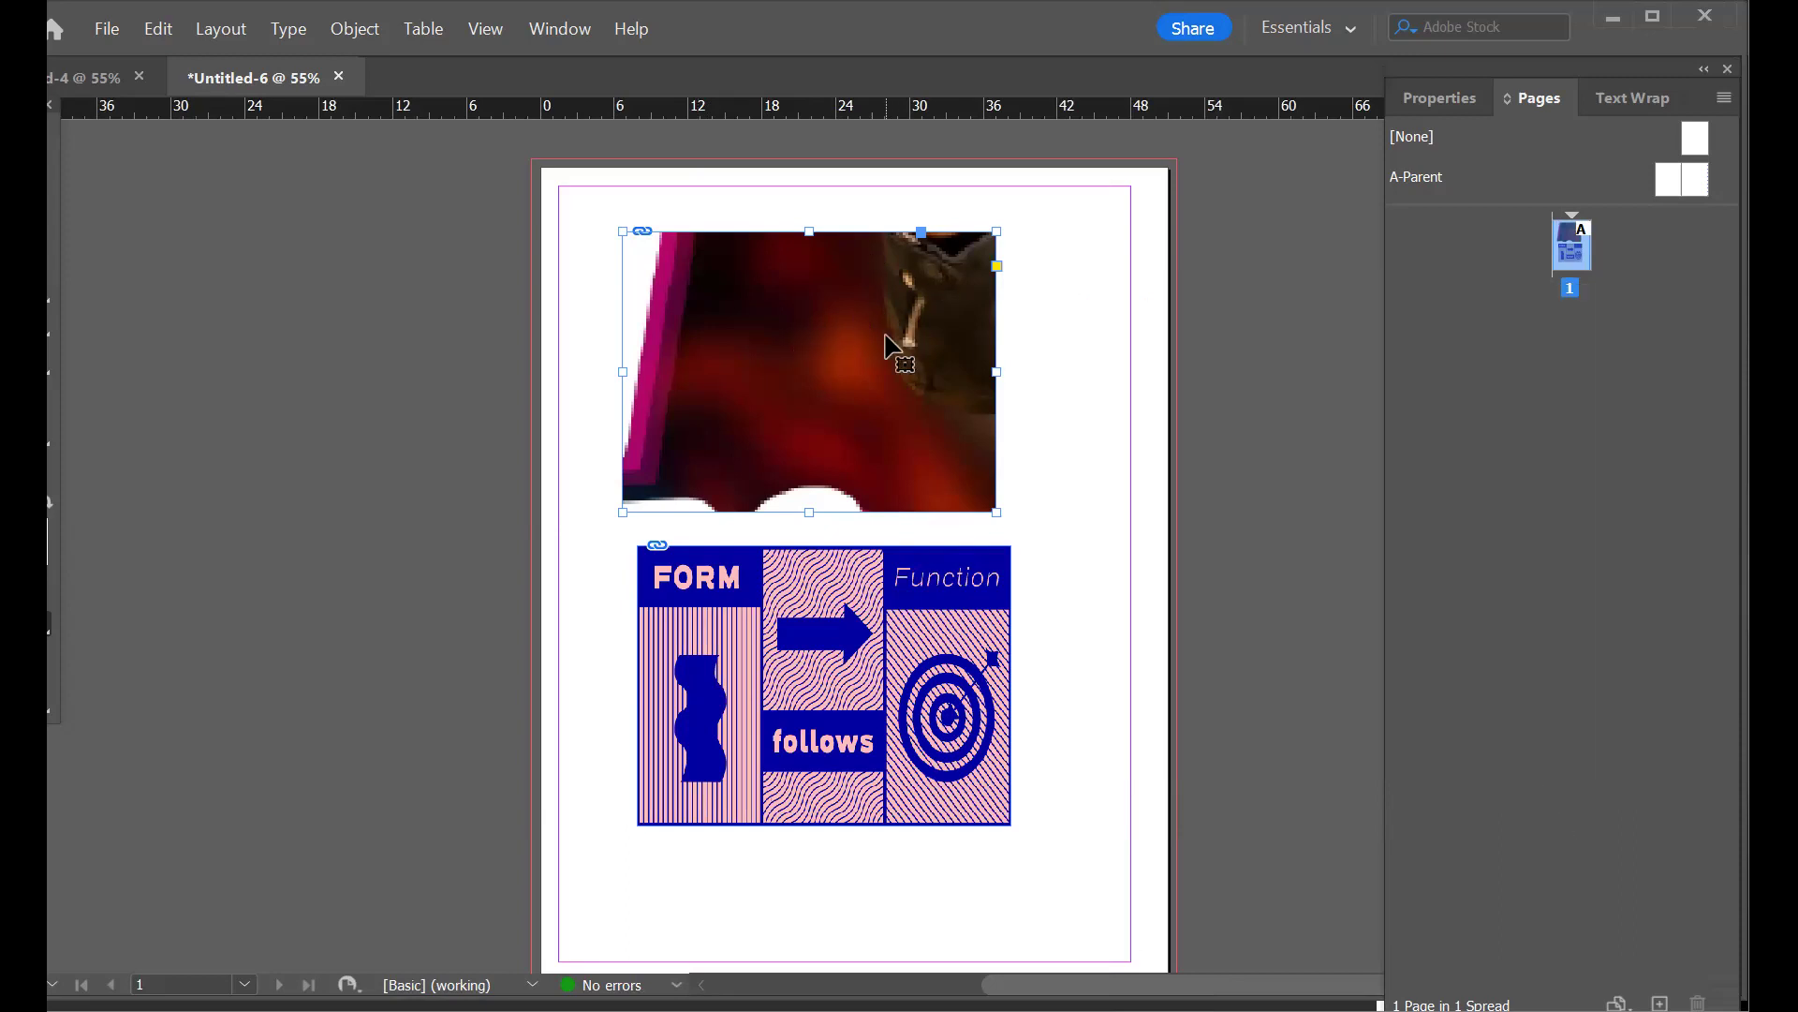
- Delete the lower FORM follows Function graphic and the top red photo
left_click_drag(1156, 322, 880, 717)
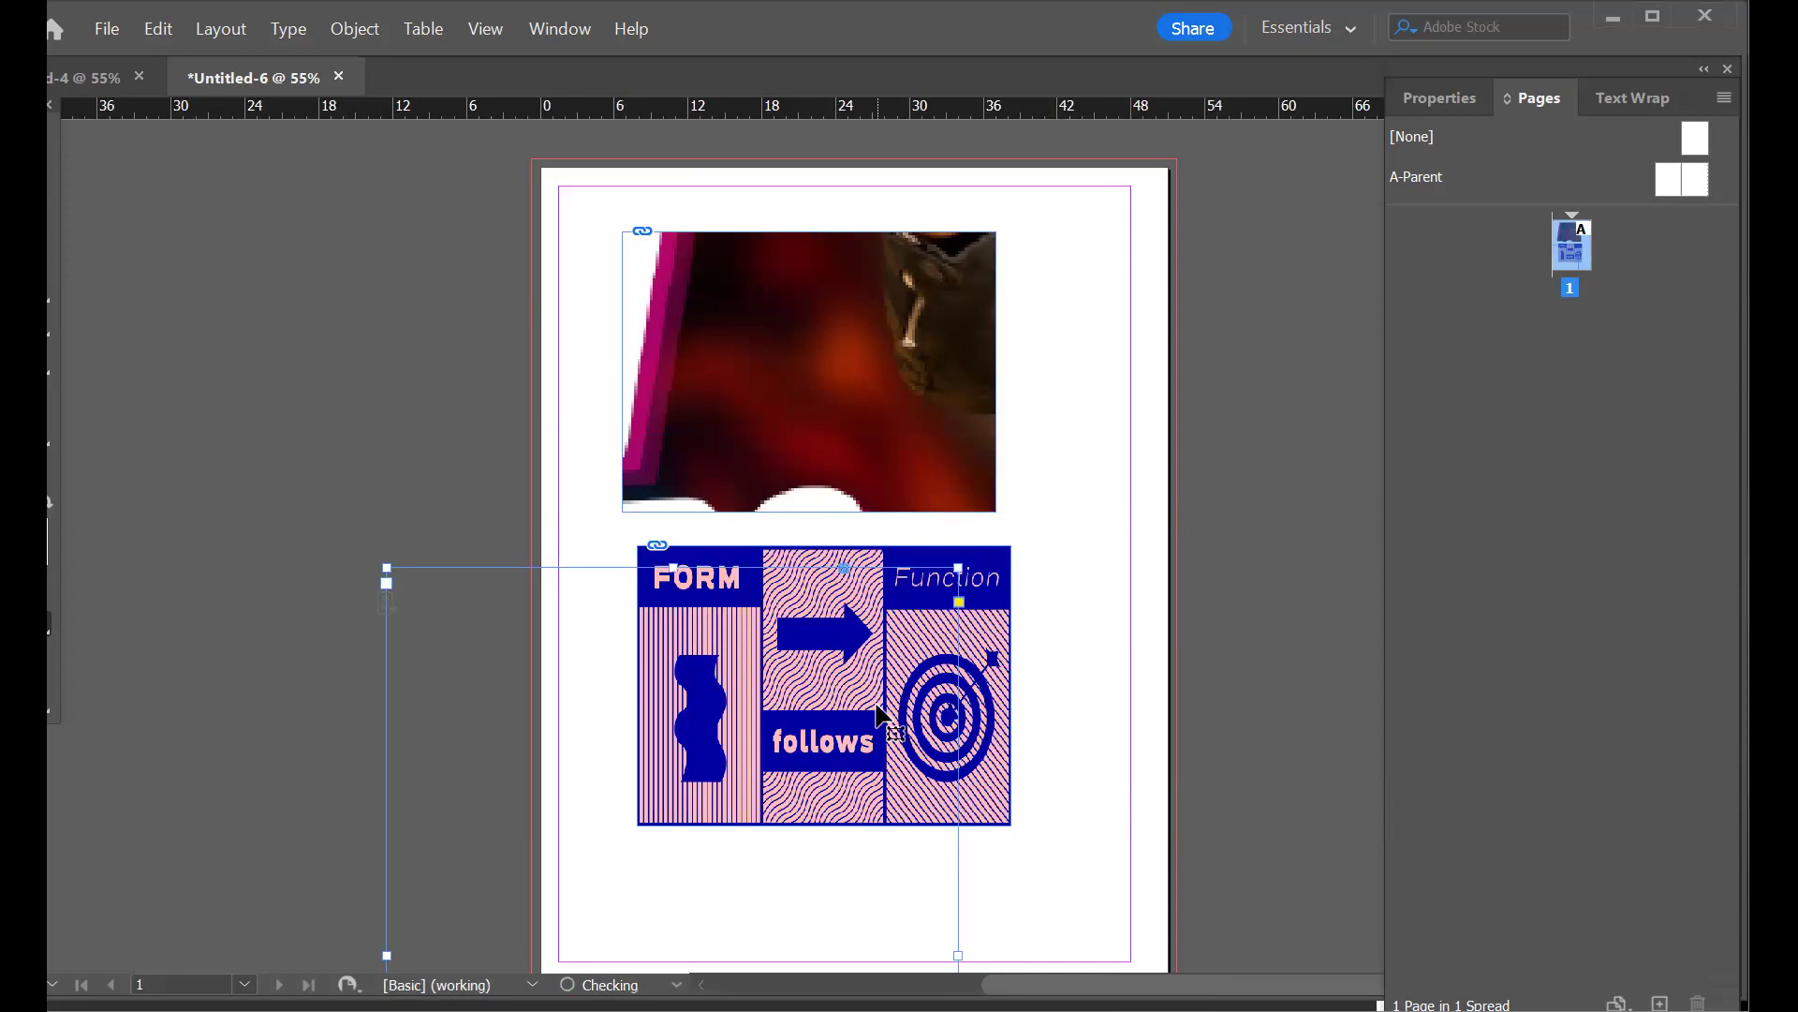
left_click(879, 714)
key("Delete")
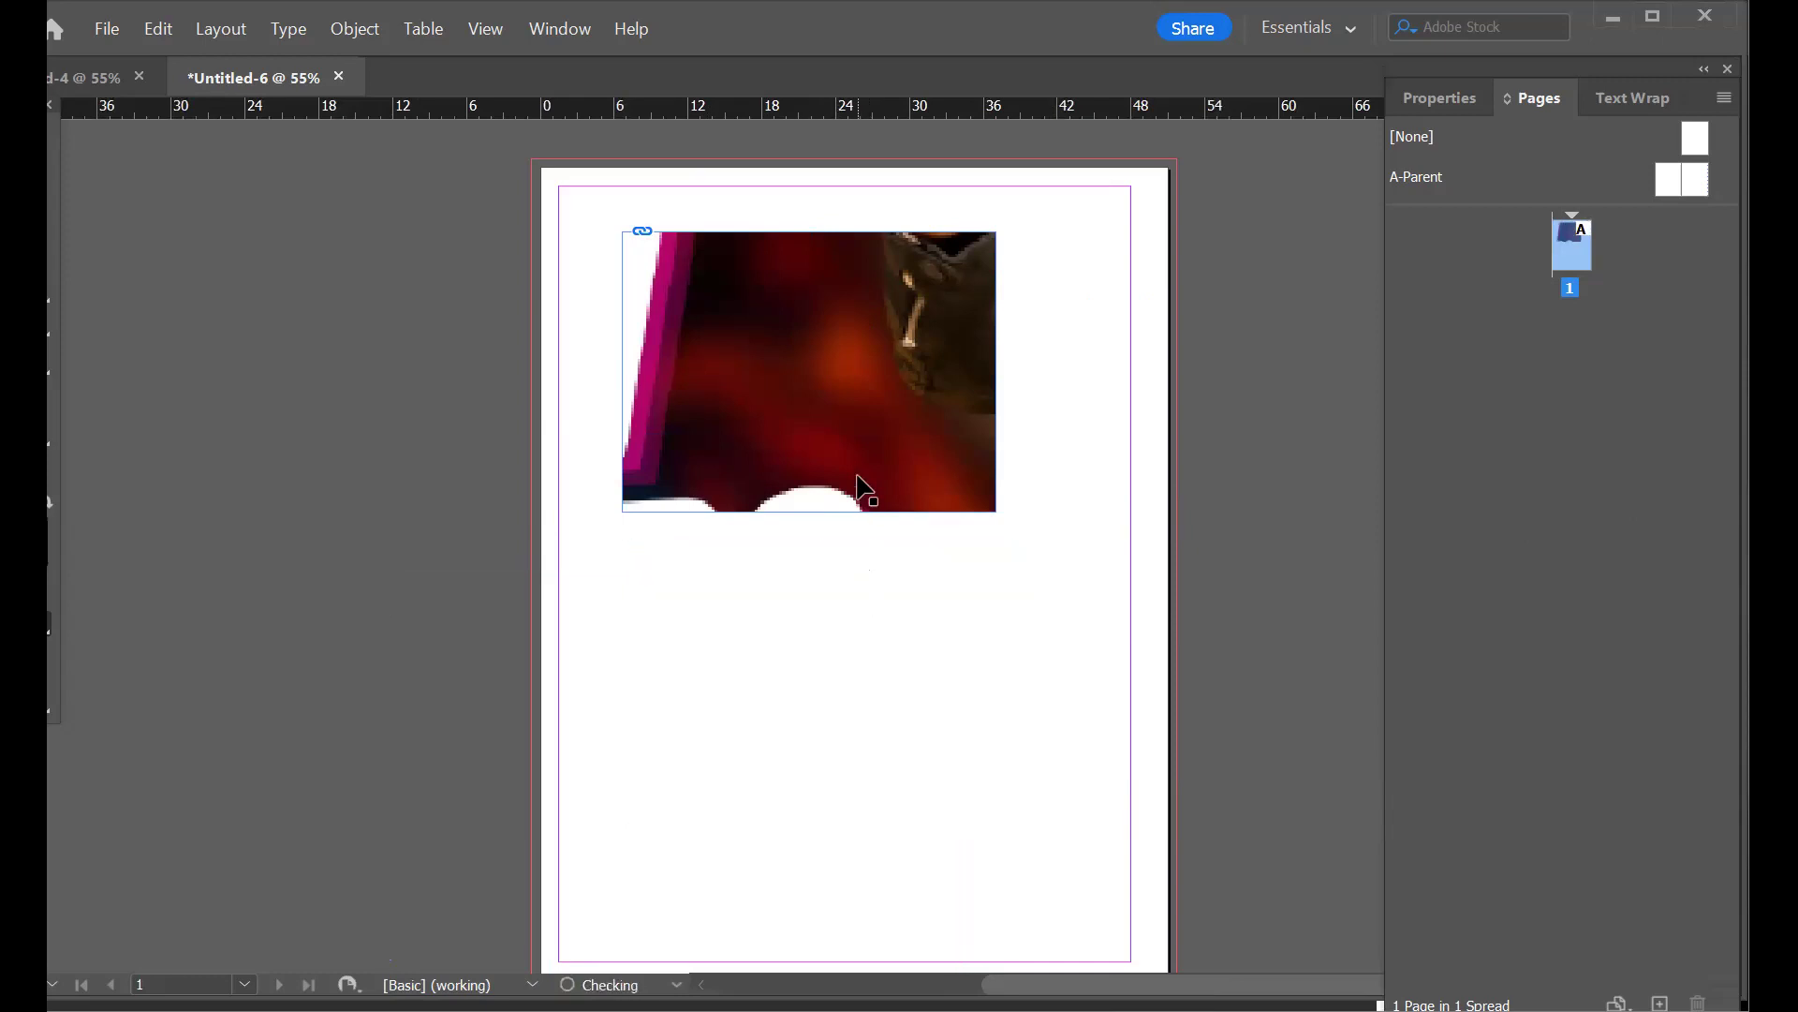
left_click(867, 492)
key("Delete")
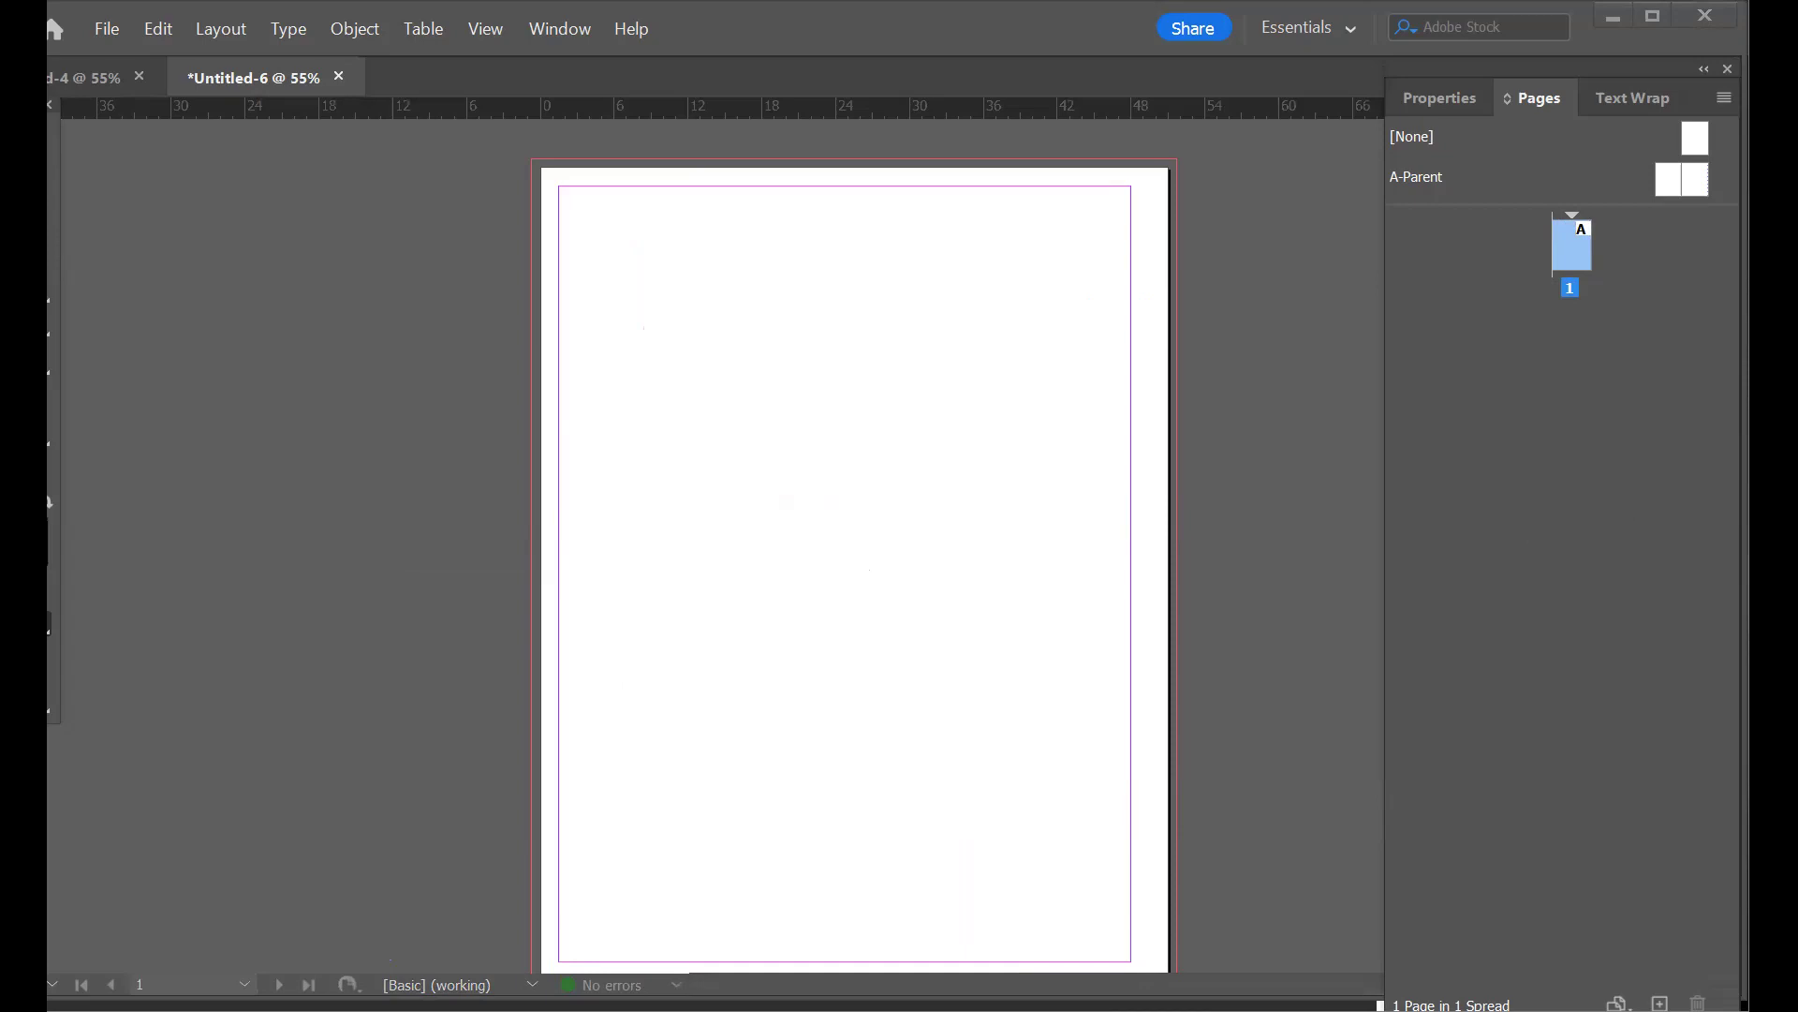
- Draw a wide rectangle frame near the top and place the designer banner photo in it
key("f")
mouse_move(643, 259)
left_mouse_down()
mouse_move(1145, 657)
mouse_move(1140, 555)
left_mouse_up()
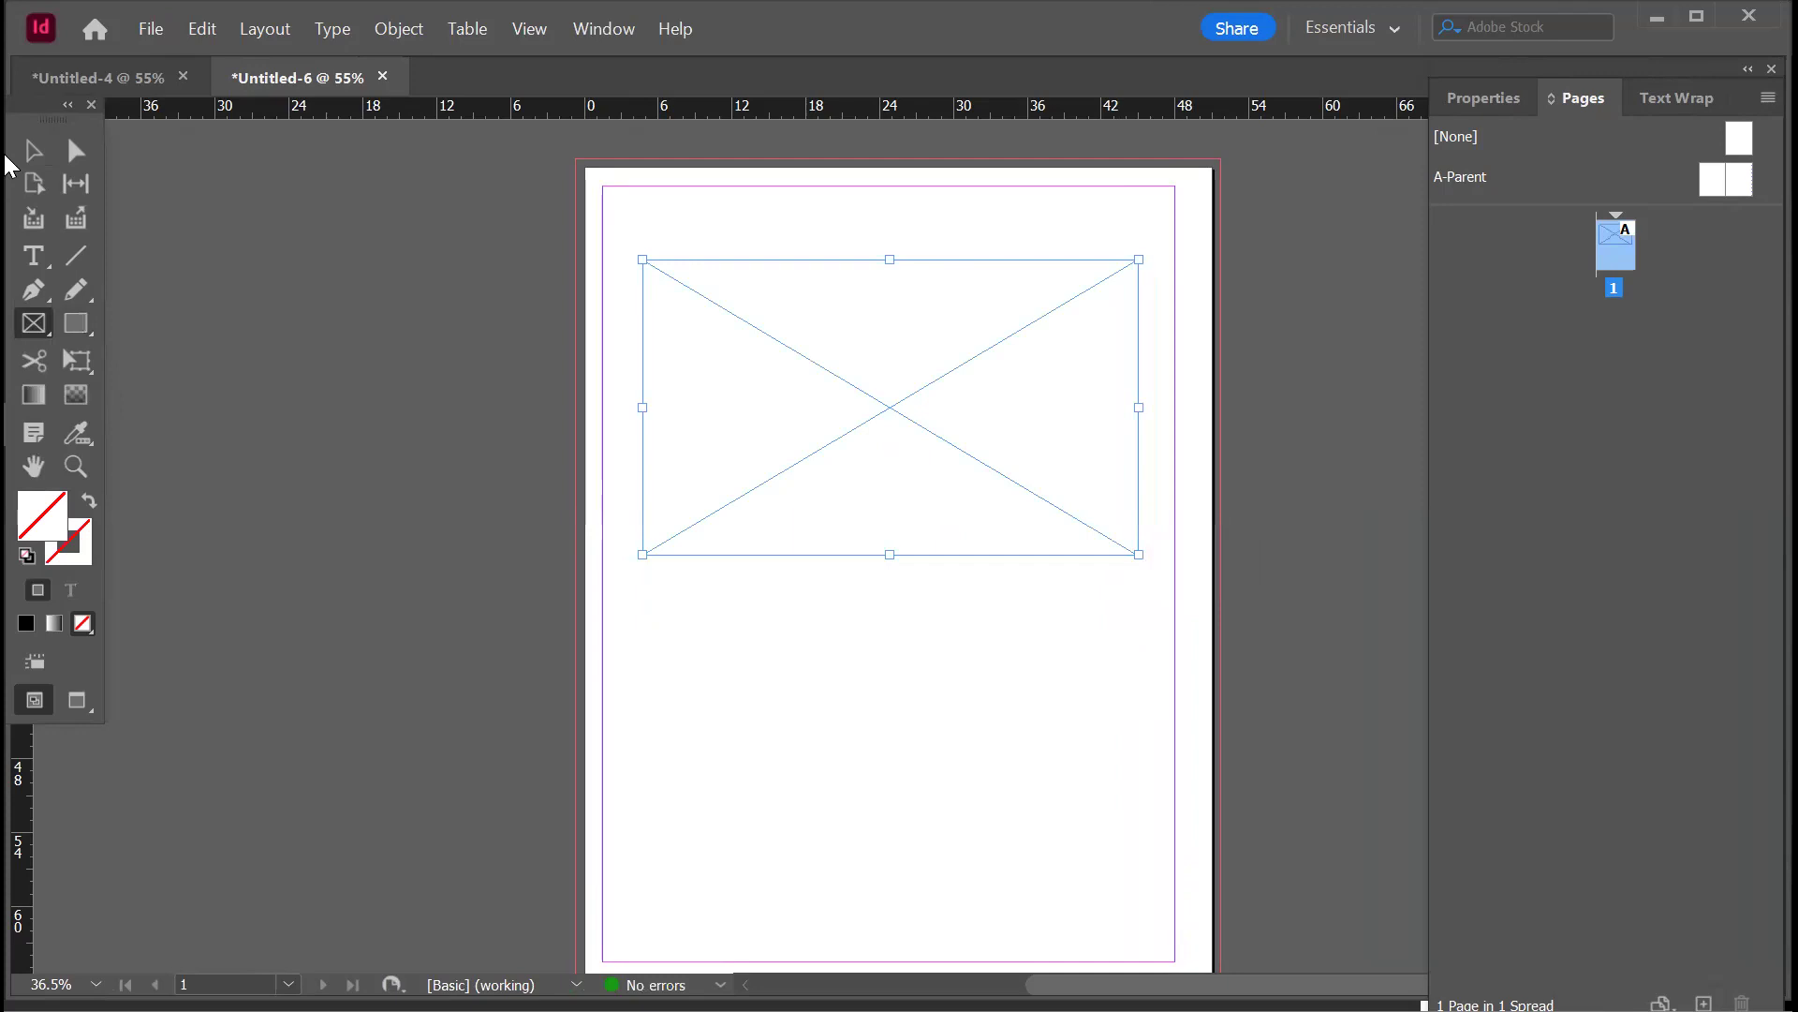
left_click_drag(5, 165, 901, 453)
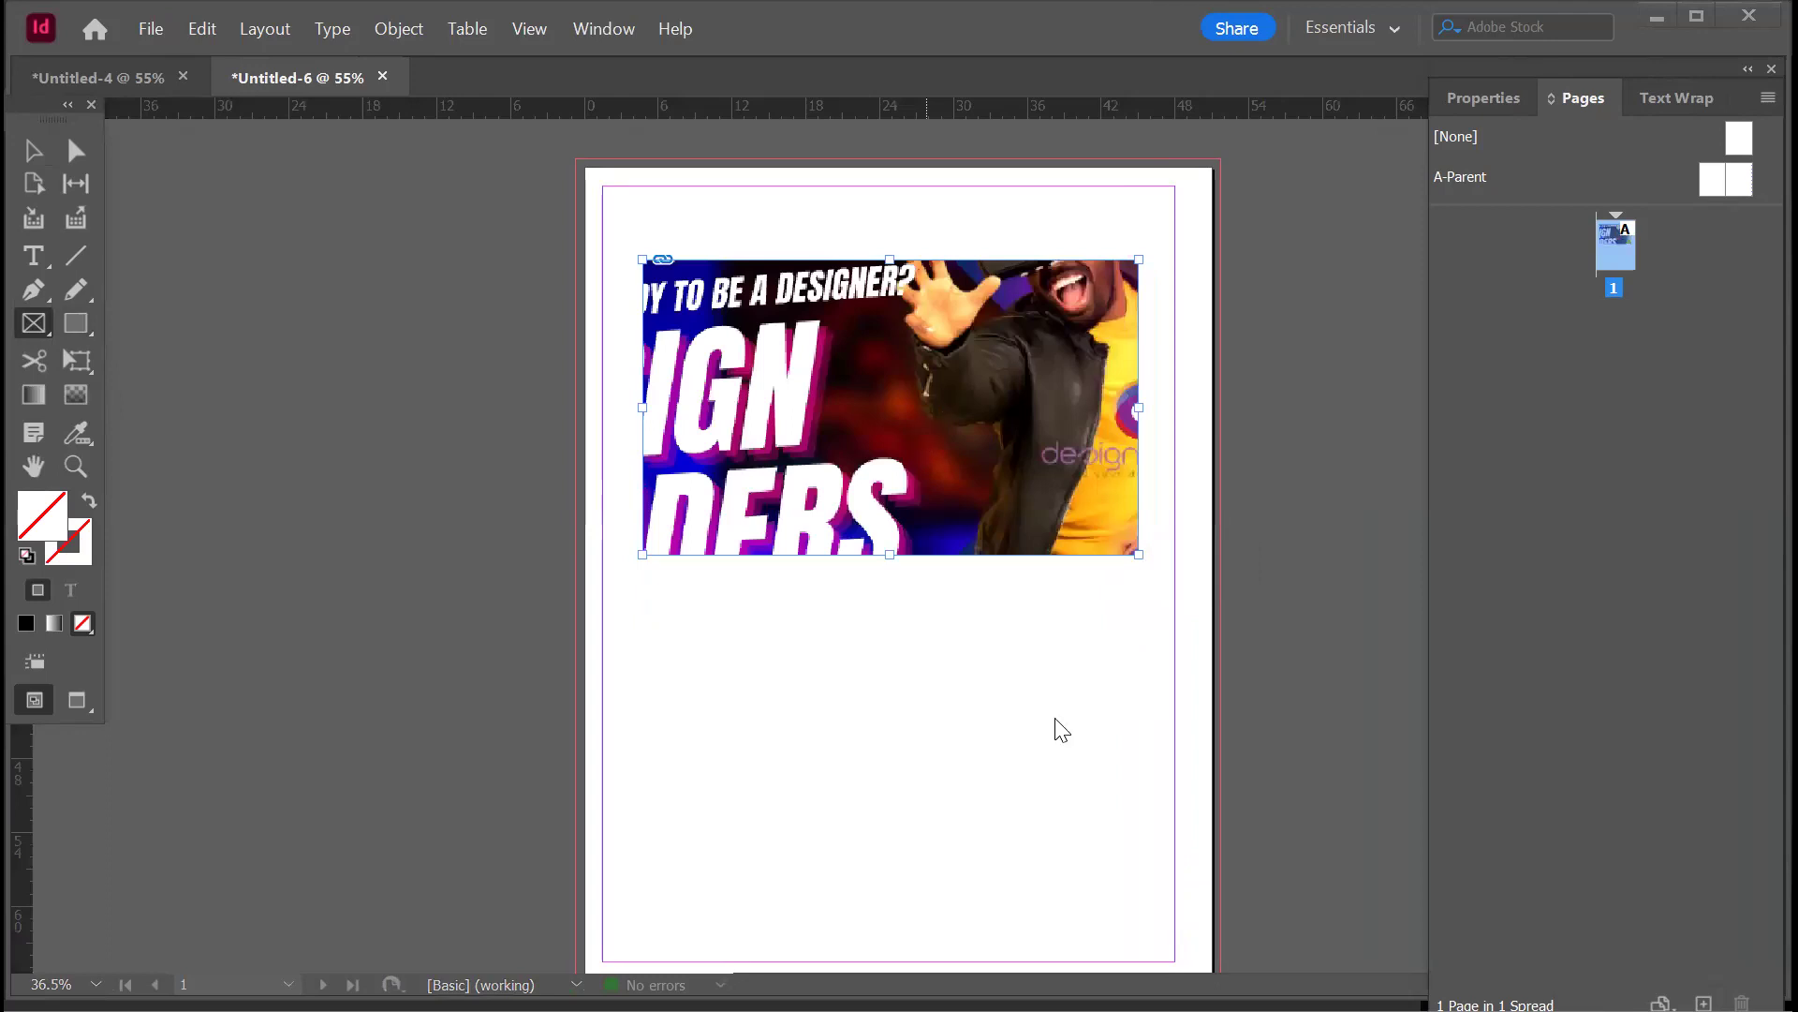
right_click(944, 600)
mouse_move(1068, 590)
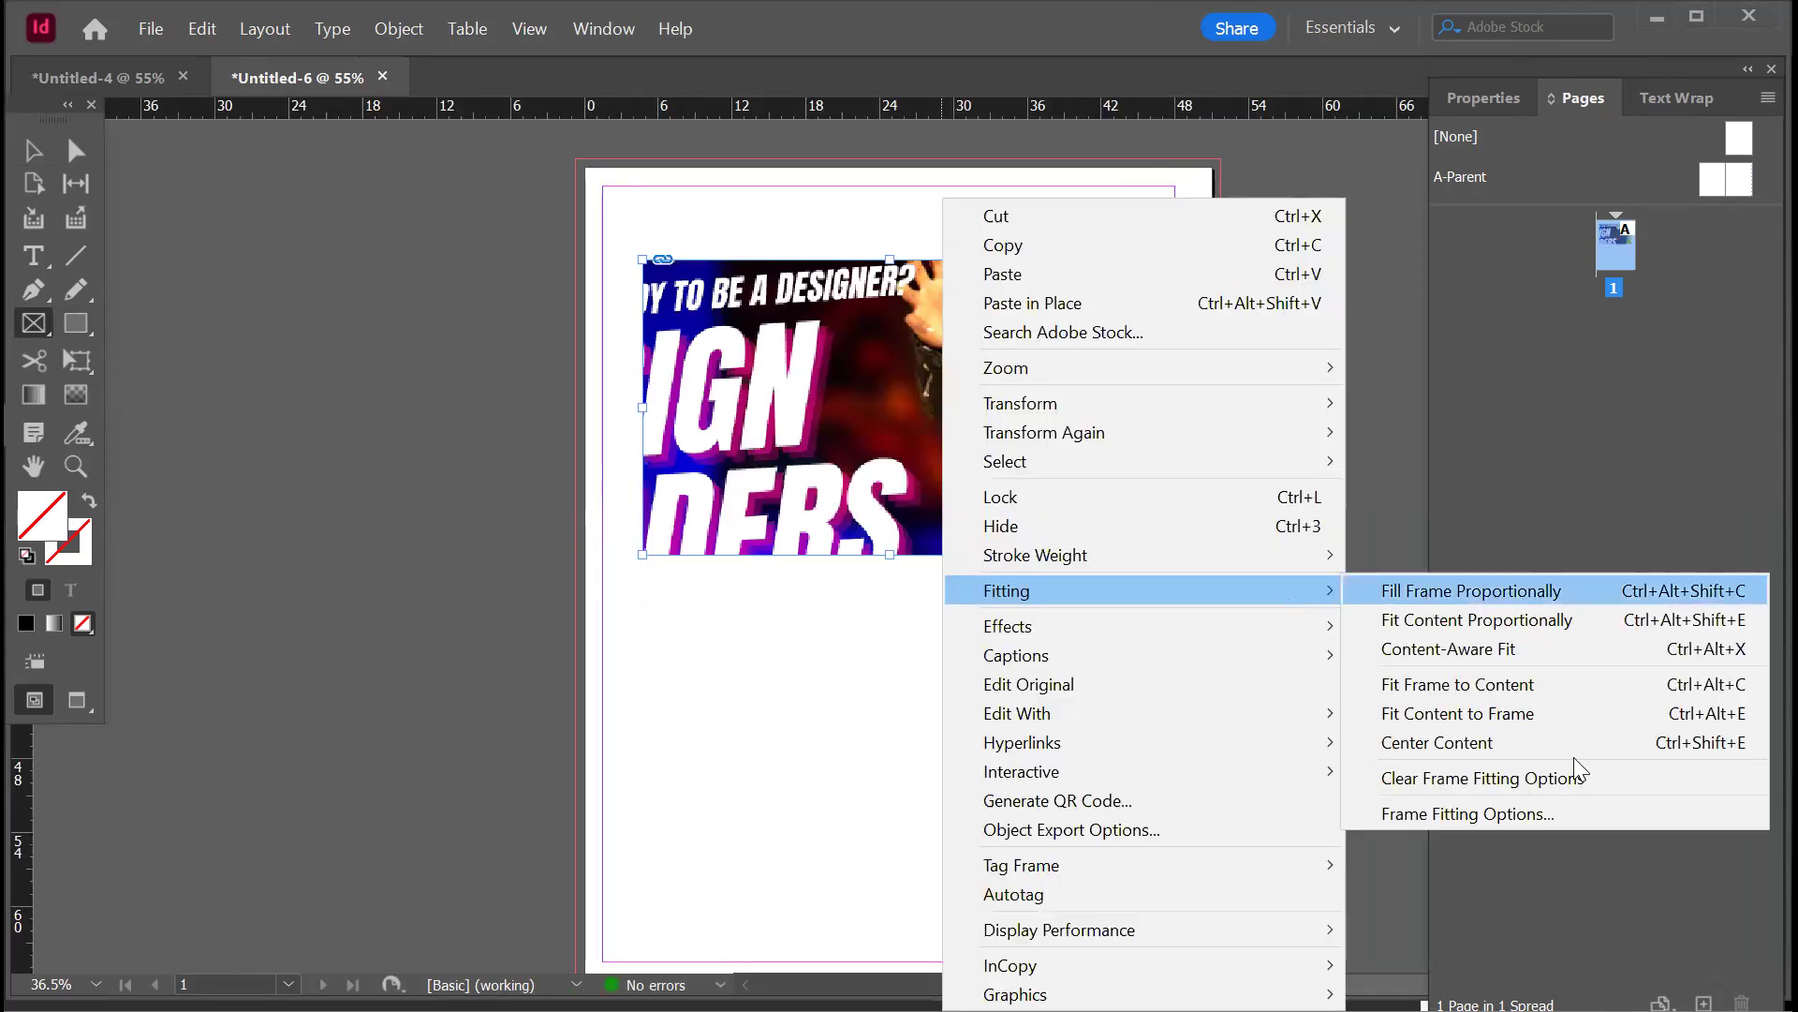
- Enable Auto-Fit and try Fit Content Proportionally and Fill Frame Proportionally, then dismiss Frame Fitting Options
left_click(1410, 813)
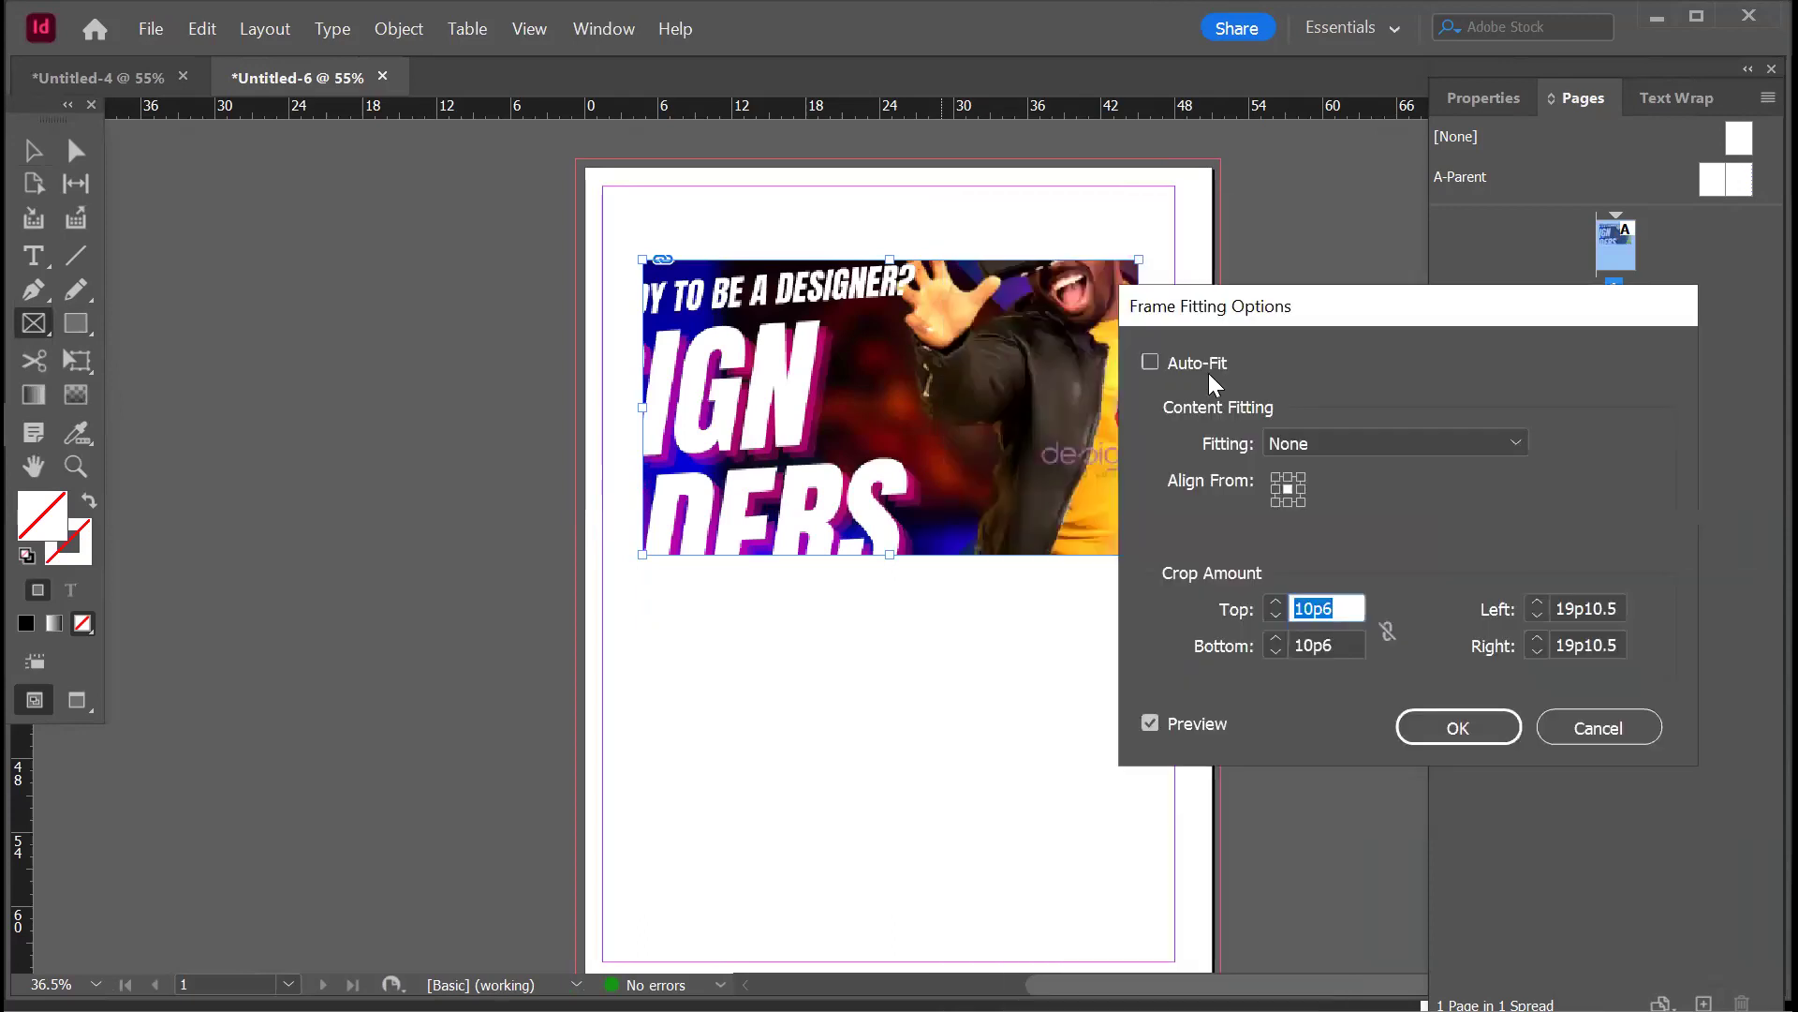
left_click(1150, 363)
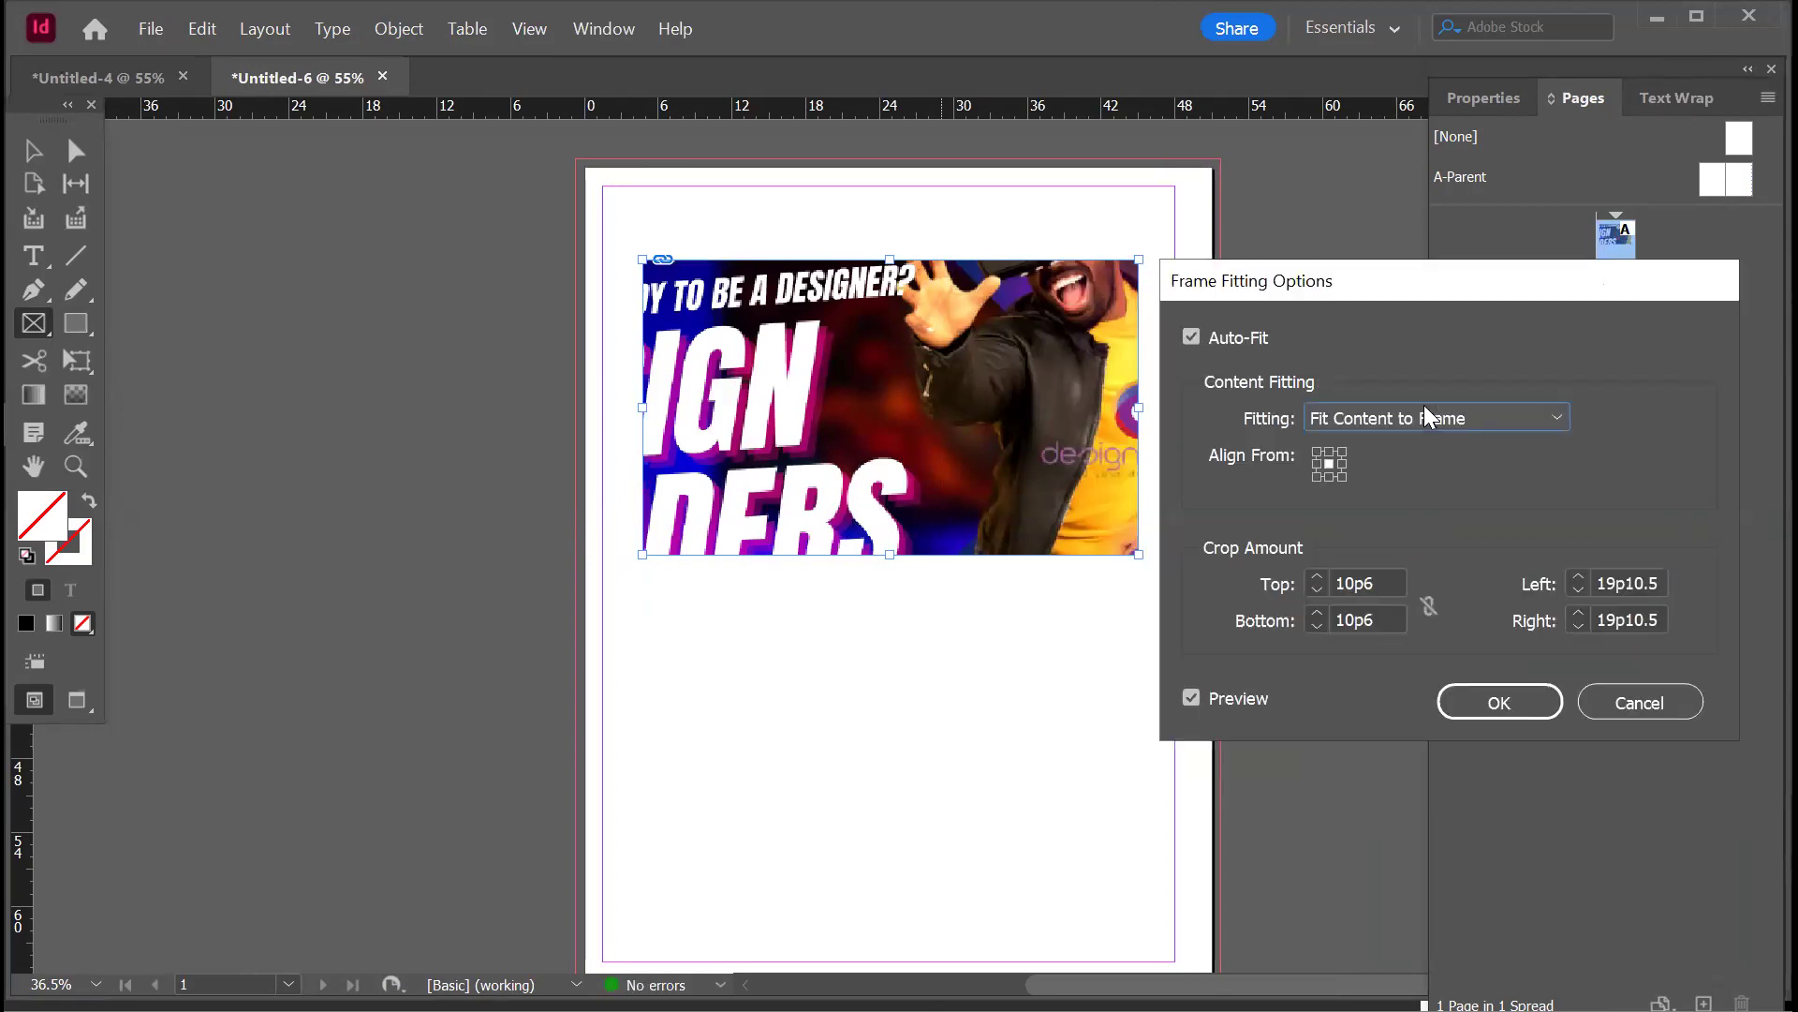
left_click(1425, 418)
left_click(1430, 509)
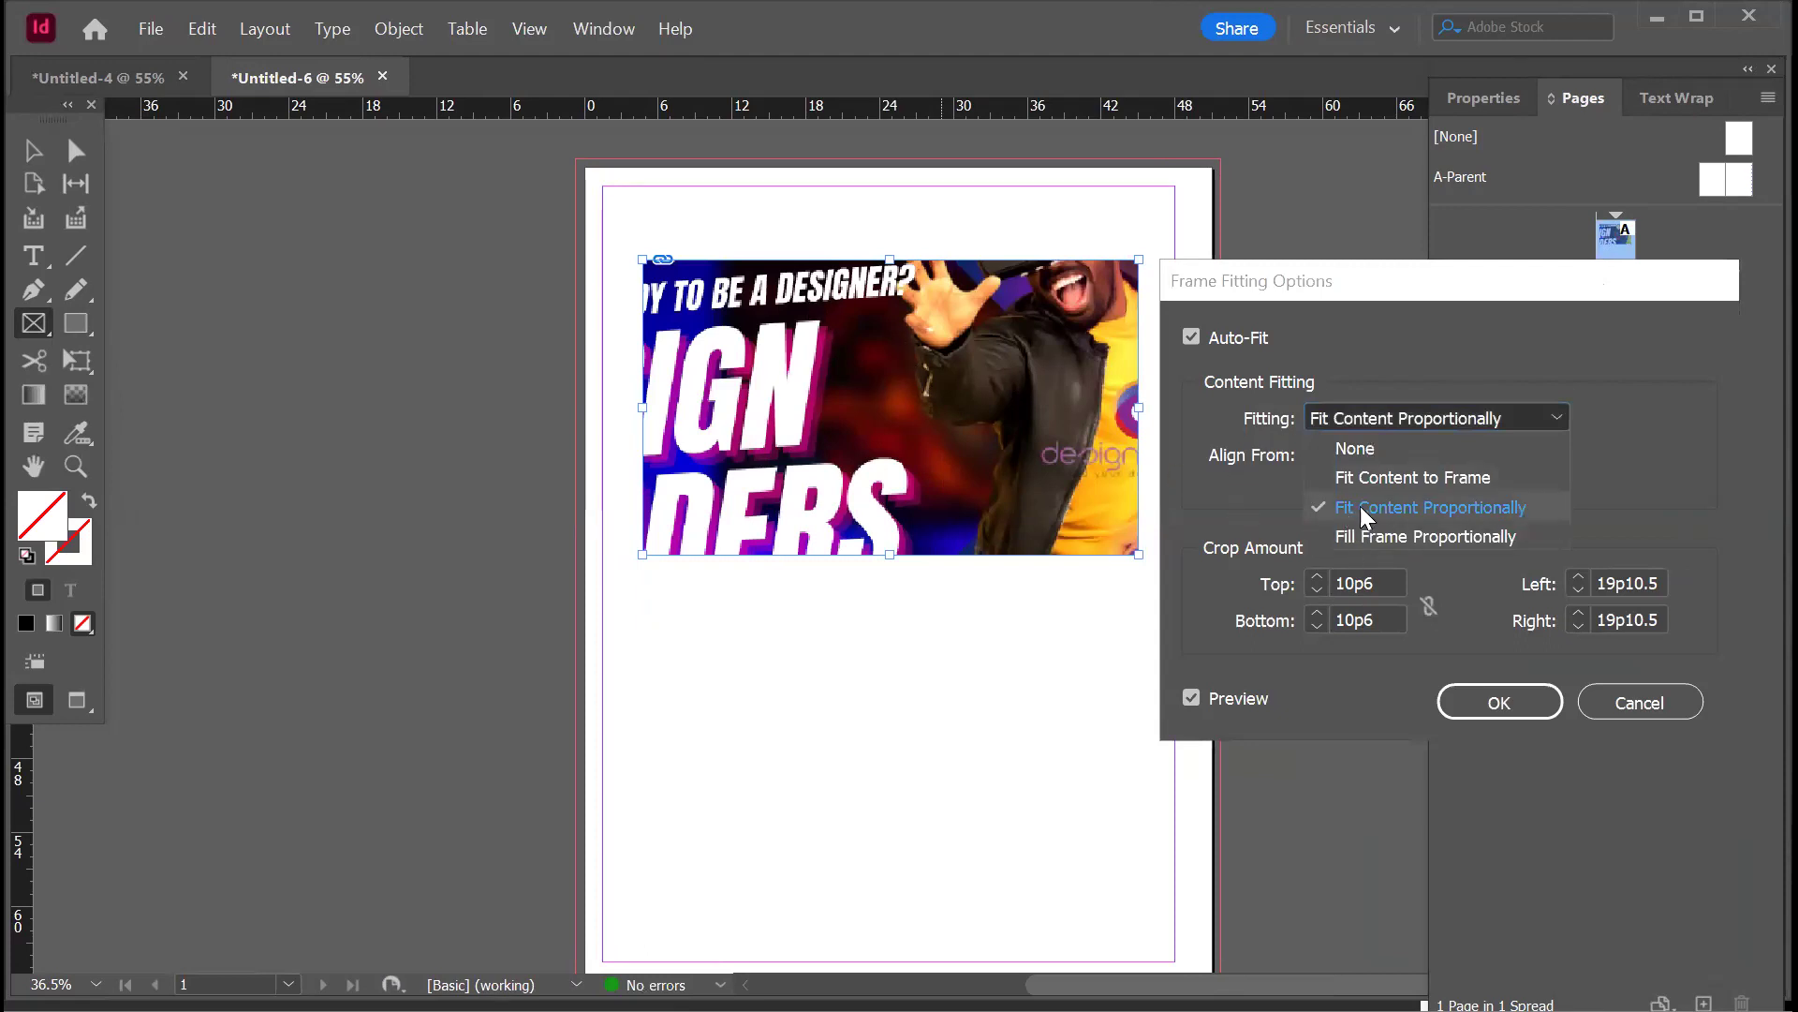
left_click(1328, 520)
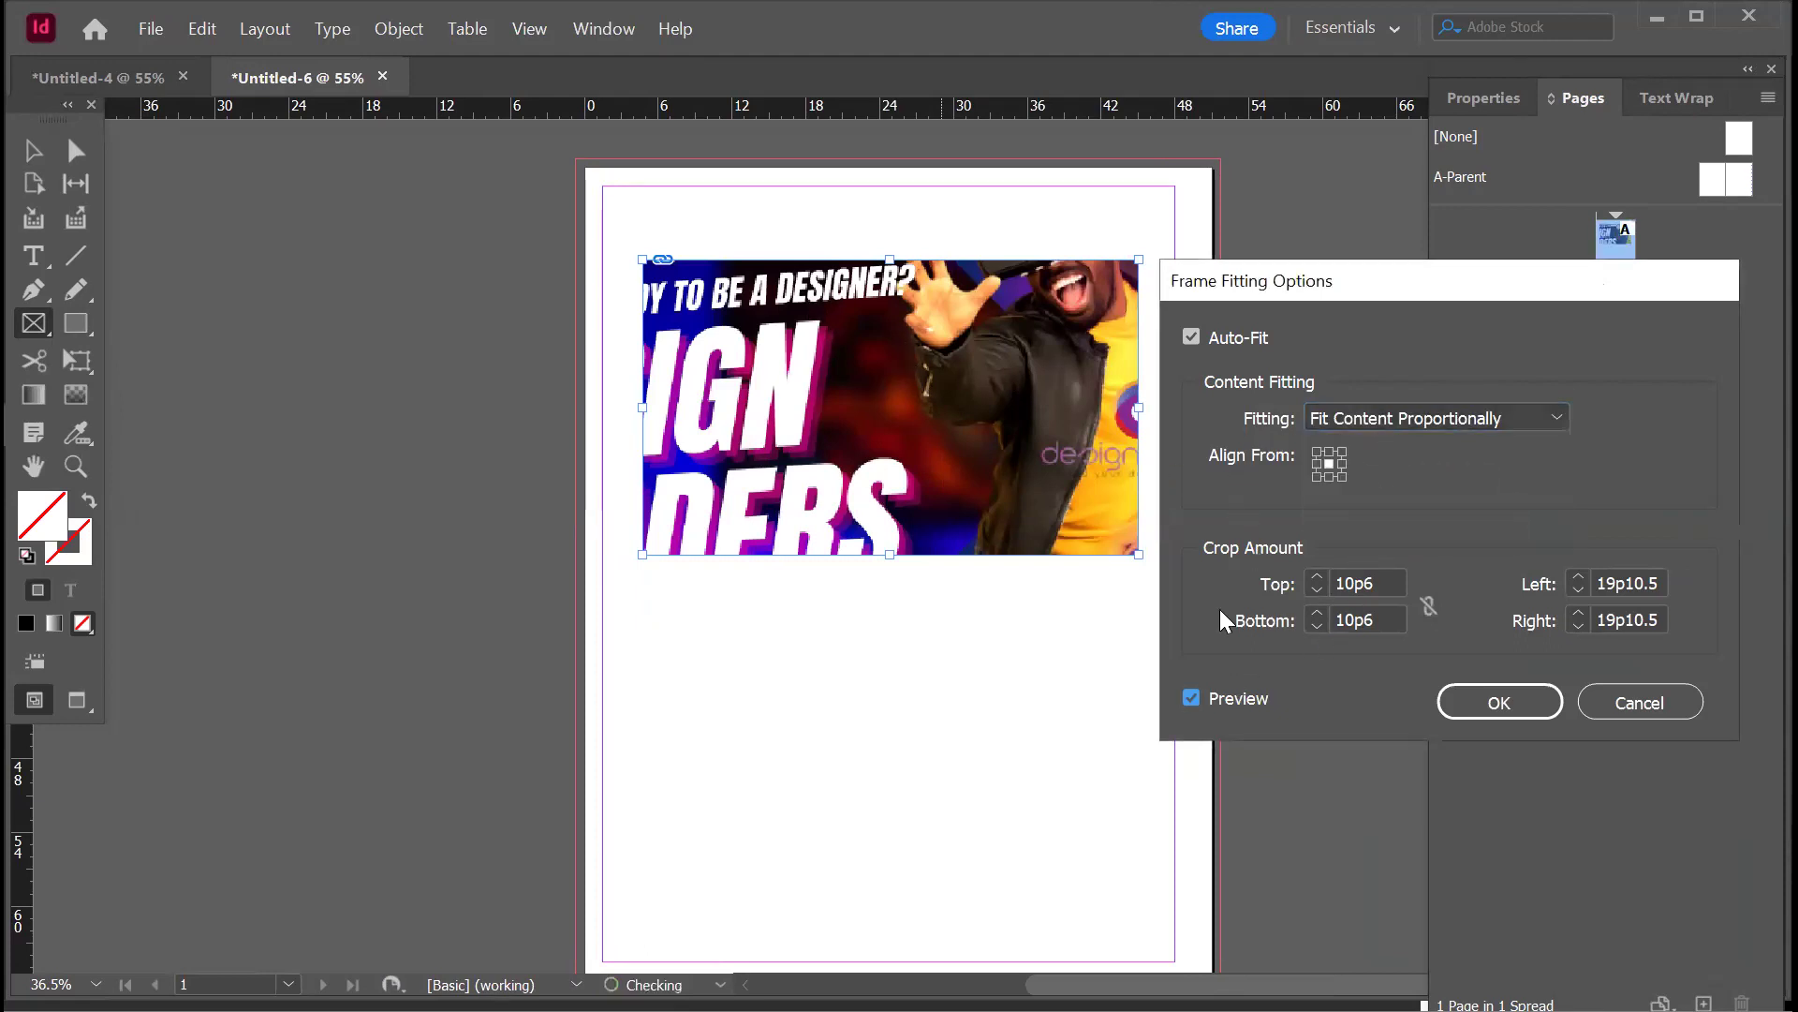
left_click(1190, 337)
left_click(1426, 431)
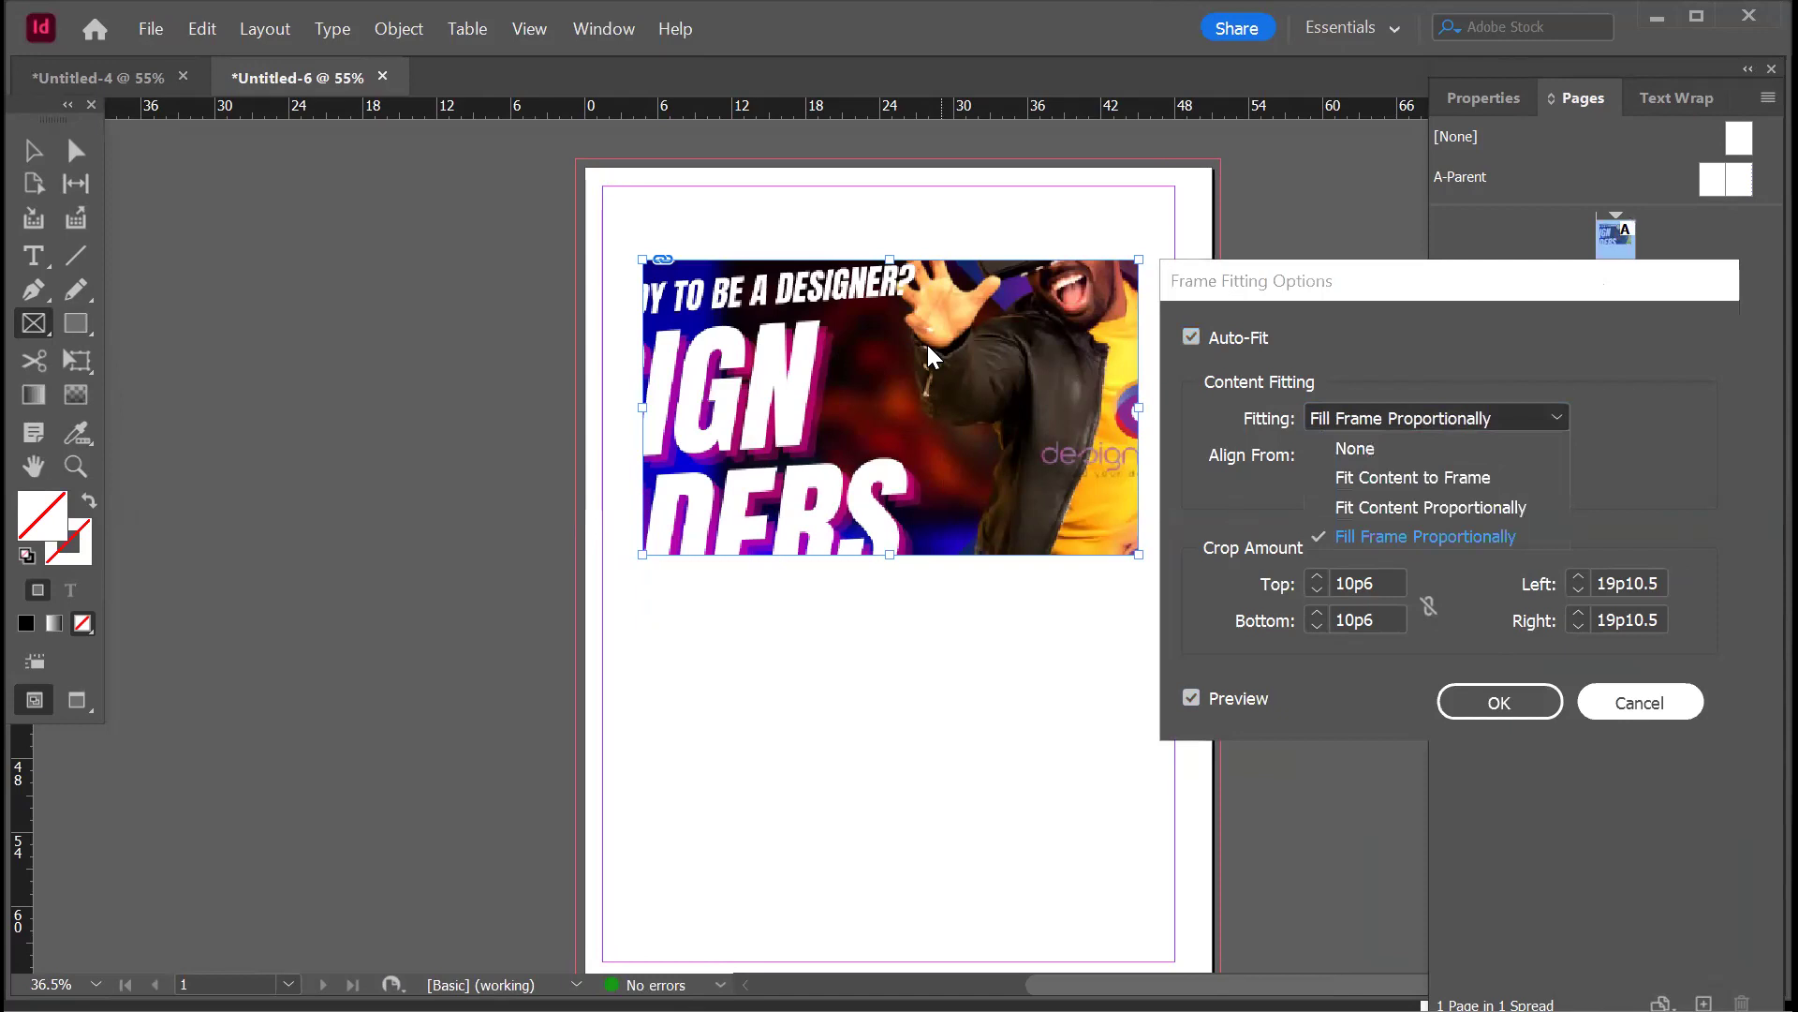
key("Return")
key("Return")
right_click(929, 524)
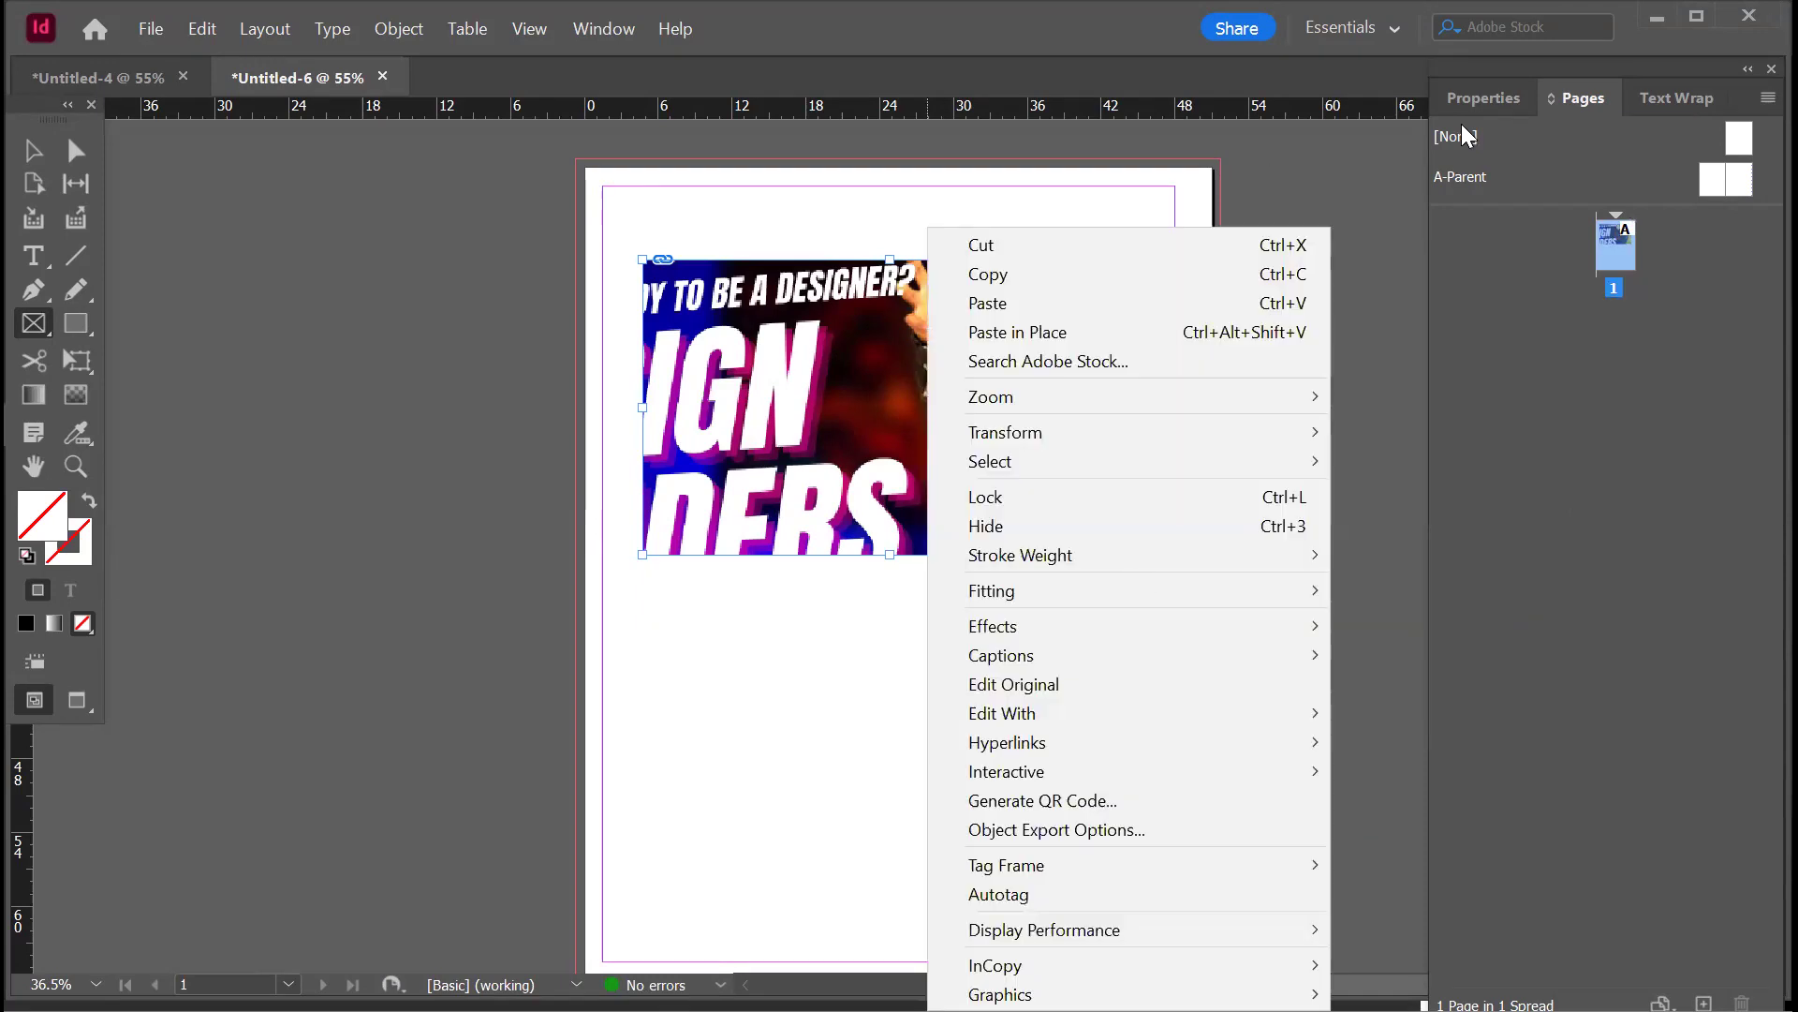
- From the Properties panel, try Fill Proportionally, Fit Content and Fit Frame to Content, undoing each
left_click(1484, 98)
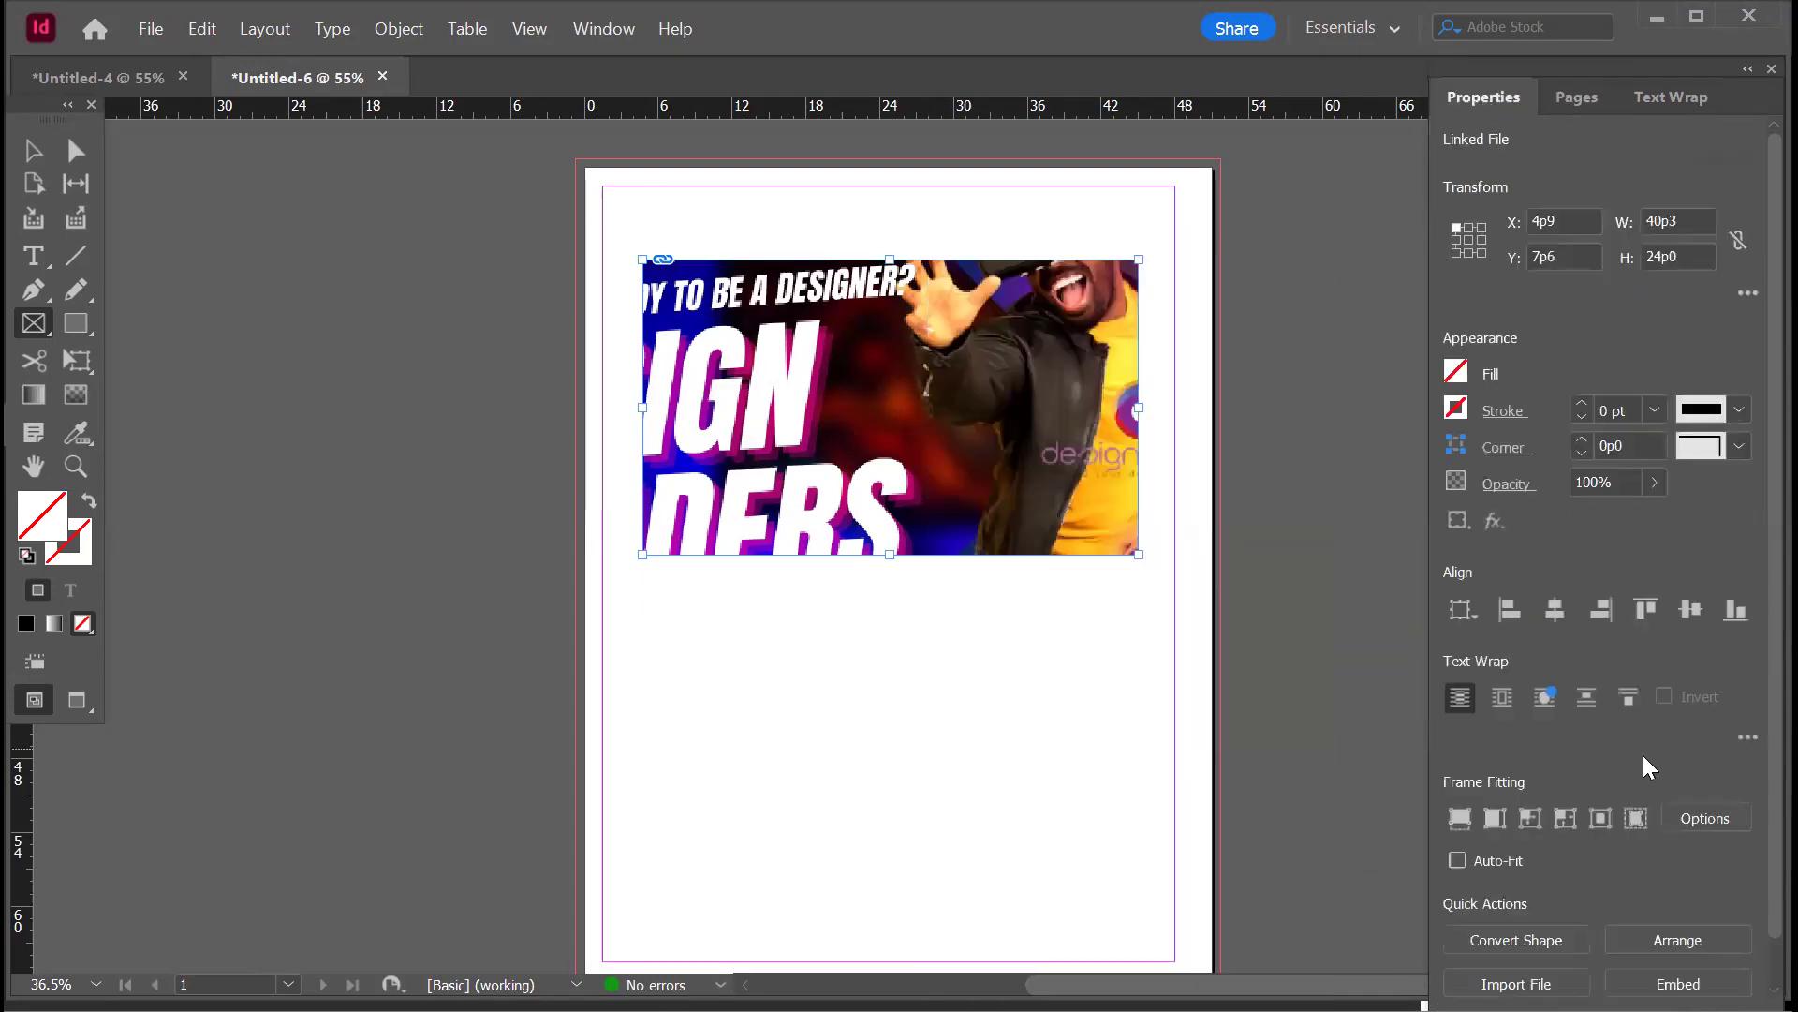
scroll(1531, 764, "down", 1)
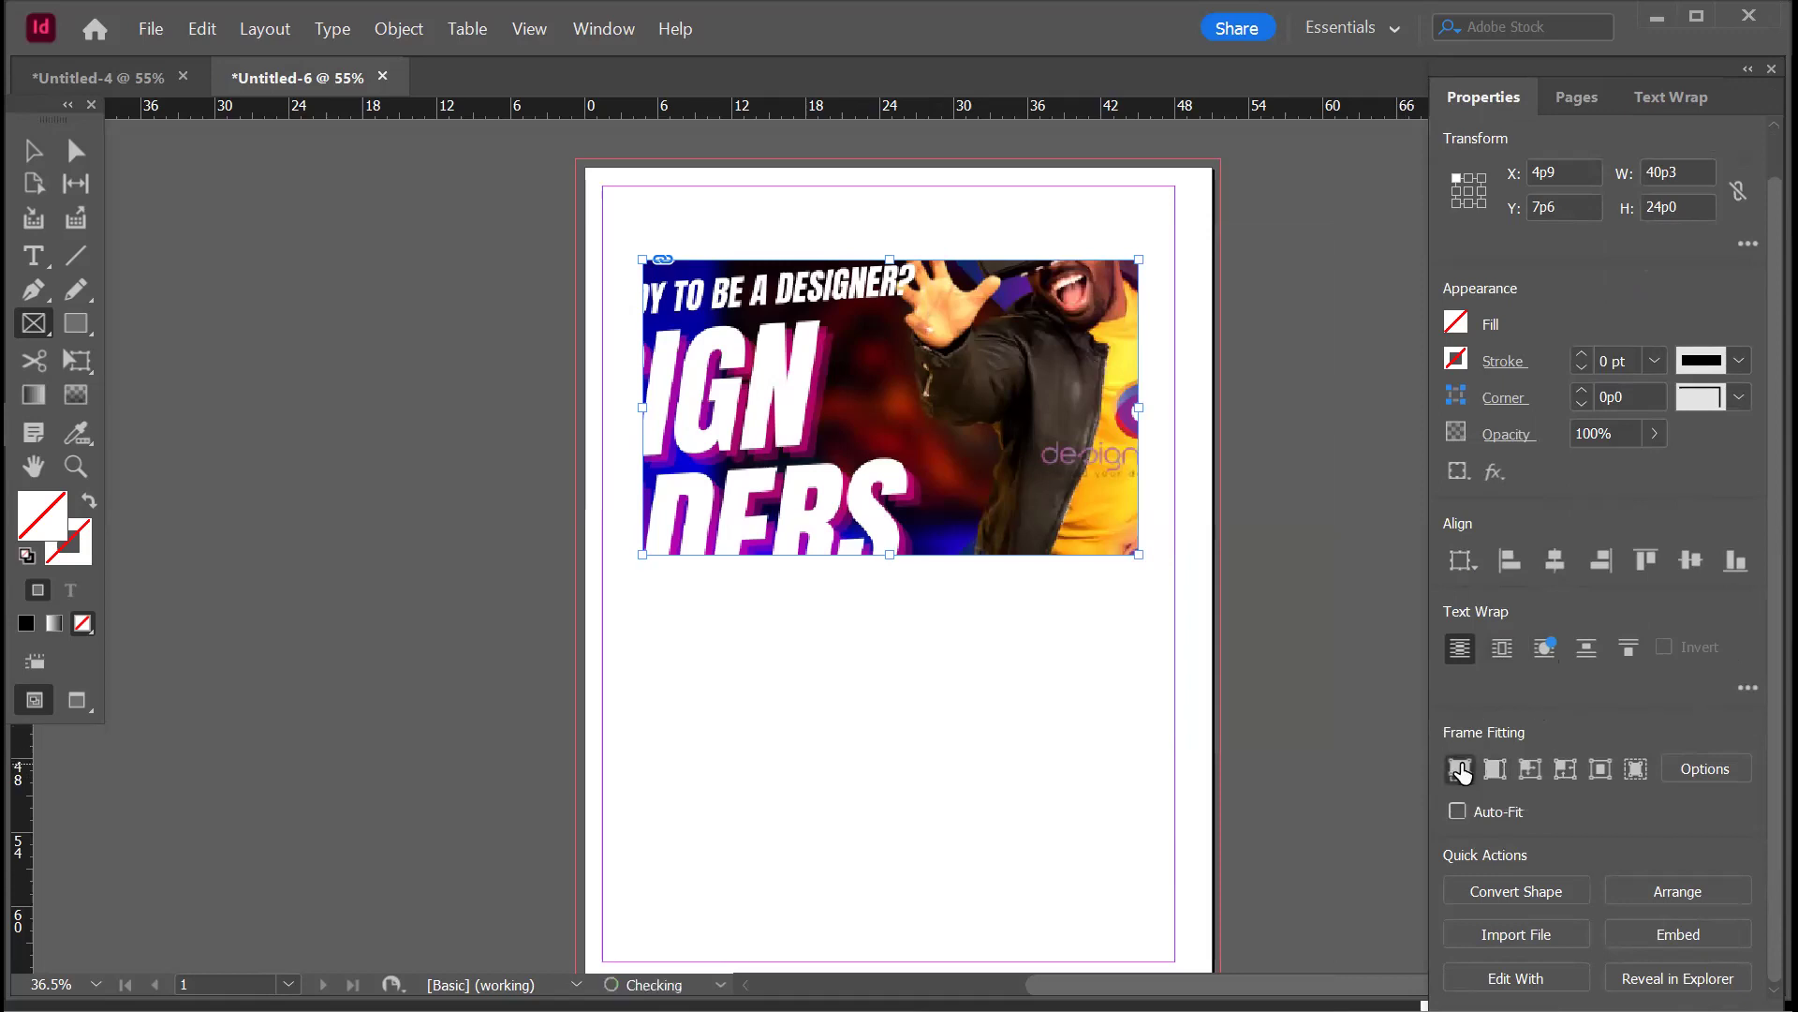
left_click(1460, 770)
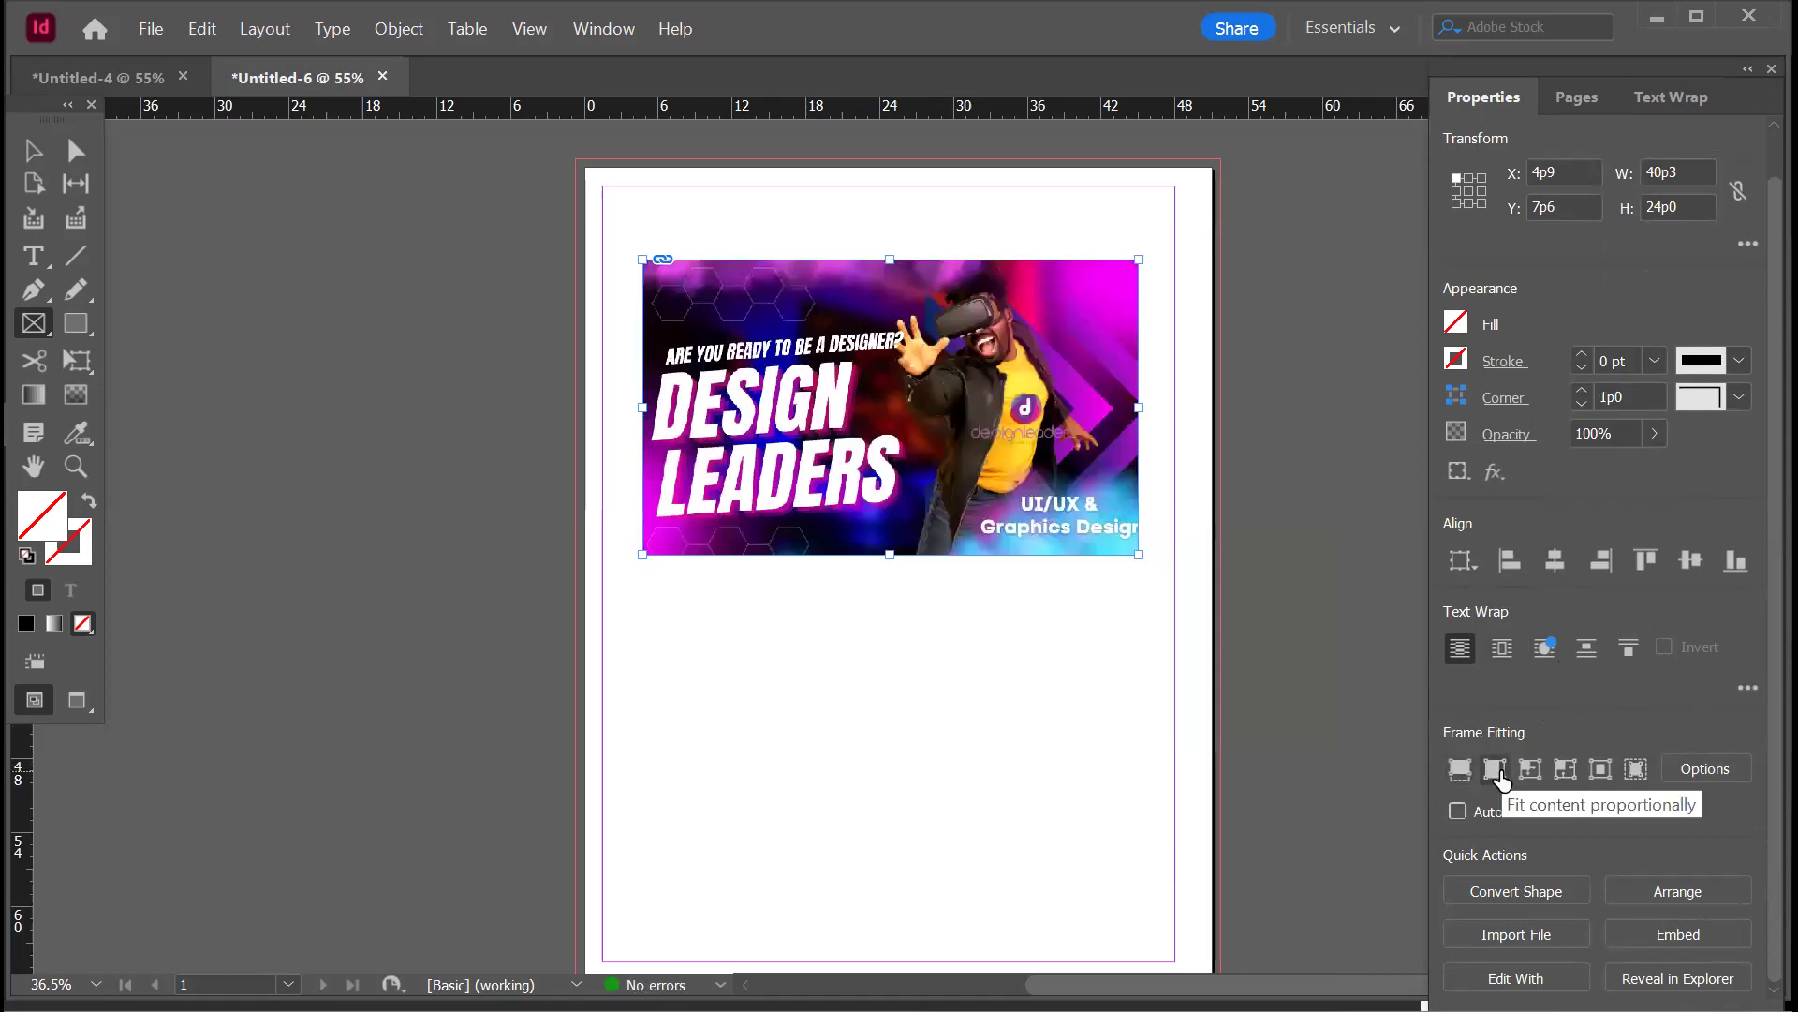
key("ctrl+z")
key("ctrl+shift+z")
key("ctrl+z")
left_click(1529, 769)
key("ctrl+z")
left_click(1562, 770)
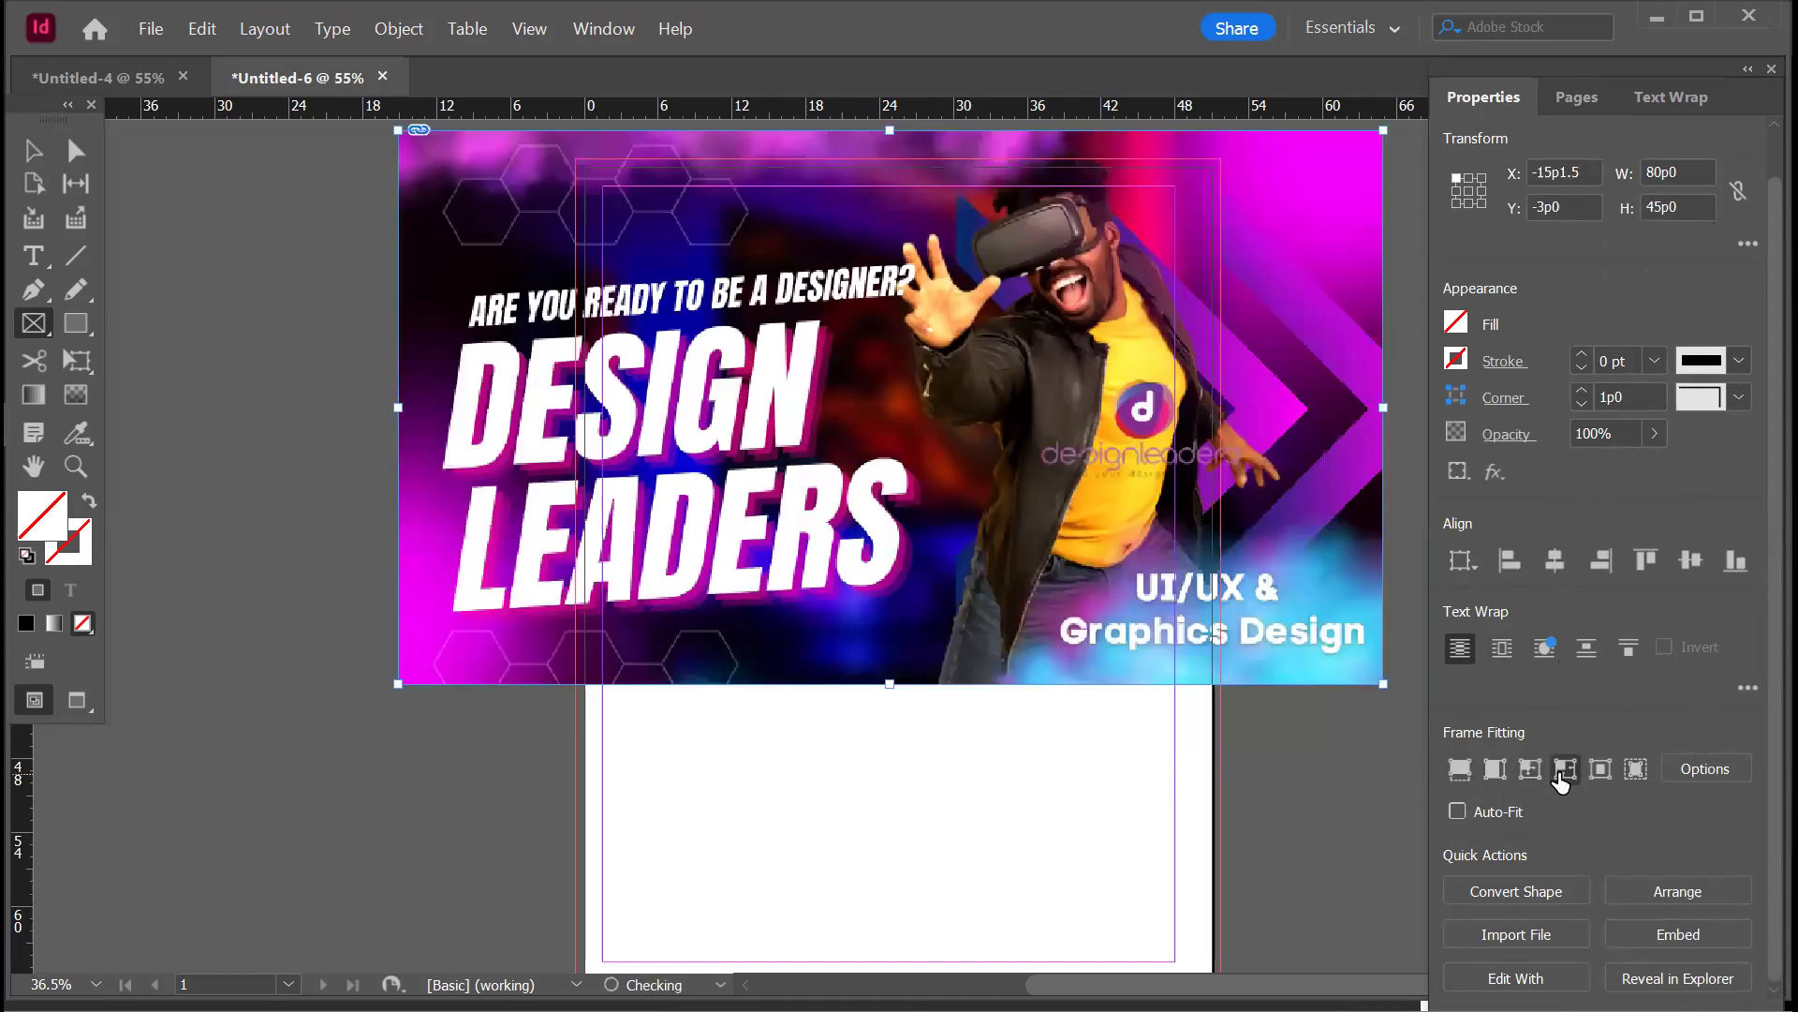
key("ctrl+z")
- Fit the banner proportionally, then turn on Auto-Fit in Frame Fitting Options
left_click(1600, 770)
left_click(1709, 778)
left_click(1192, 337)
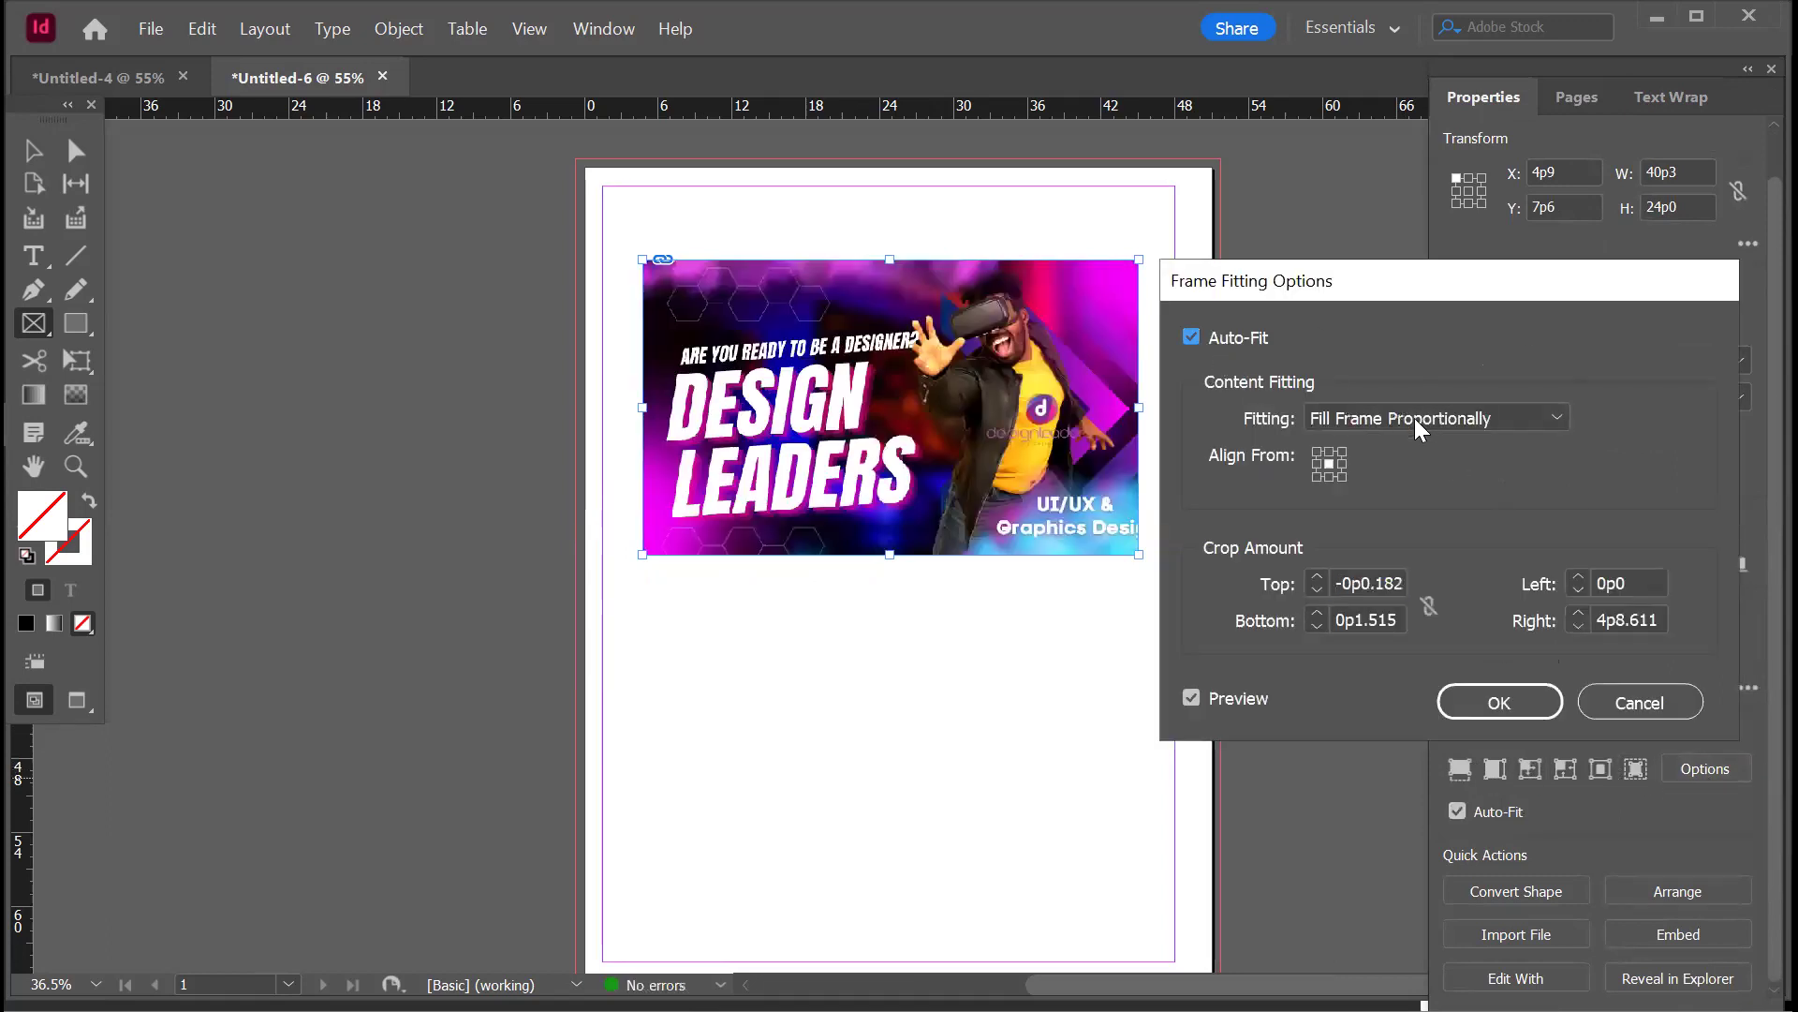
- Try Fit Content to Frame with larger top and bottom crop, then cancel Frame Fitting Options
left_click(1615, 709)
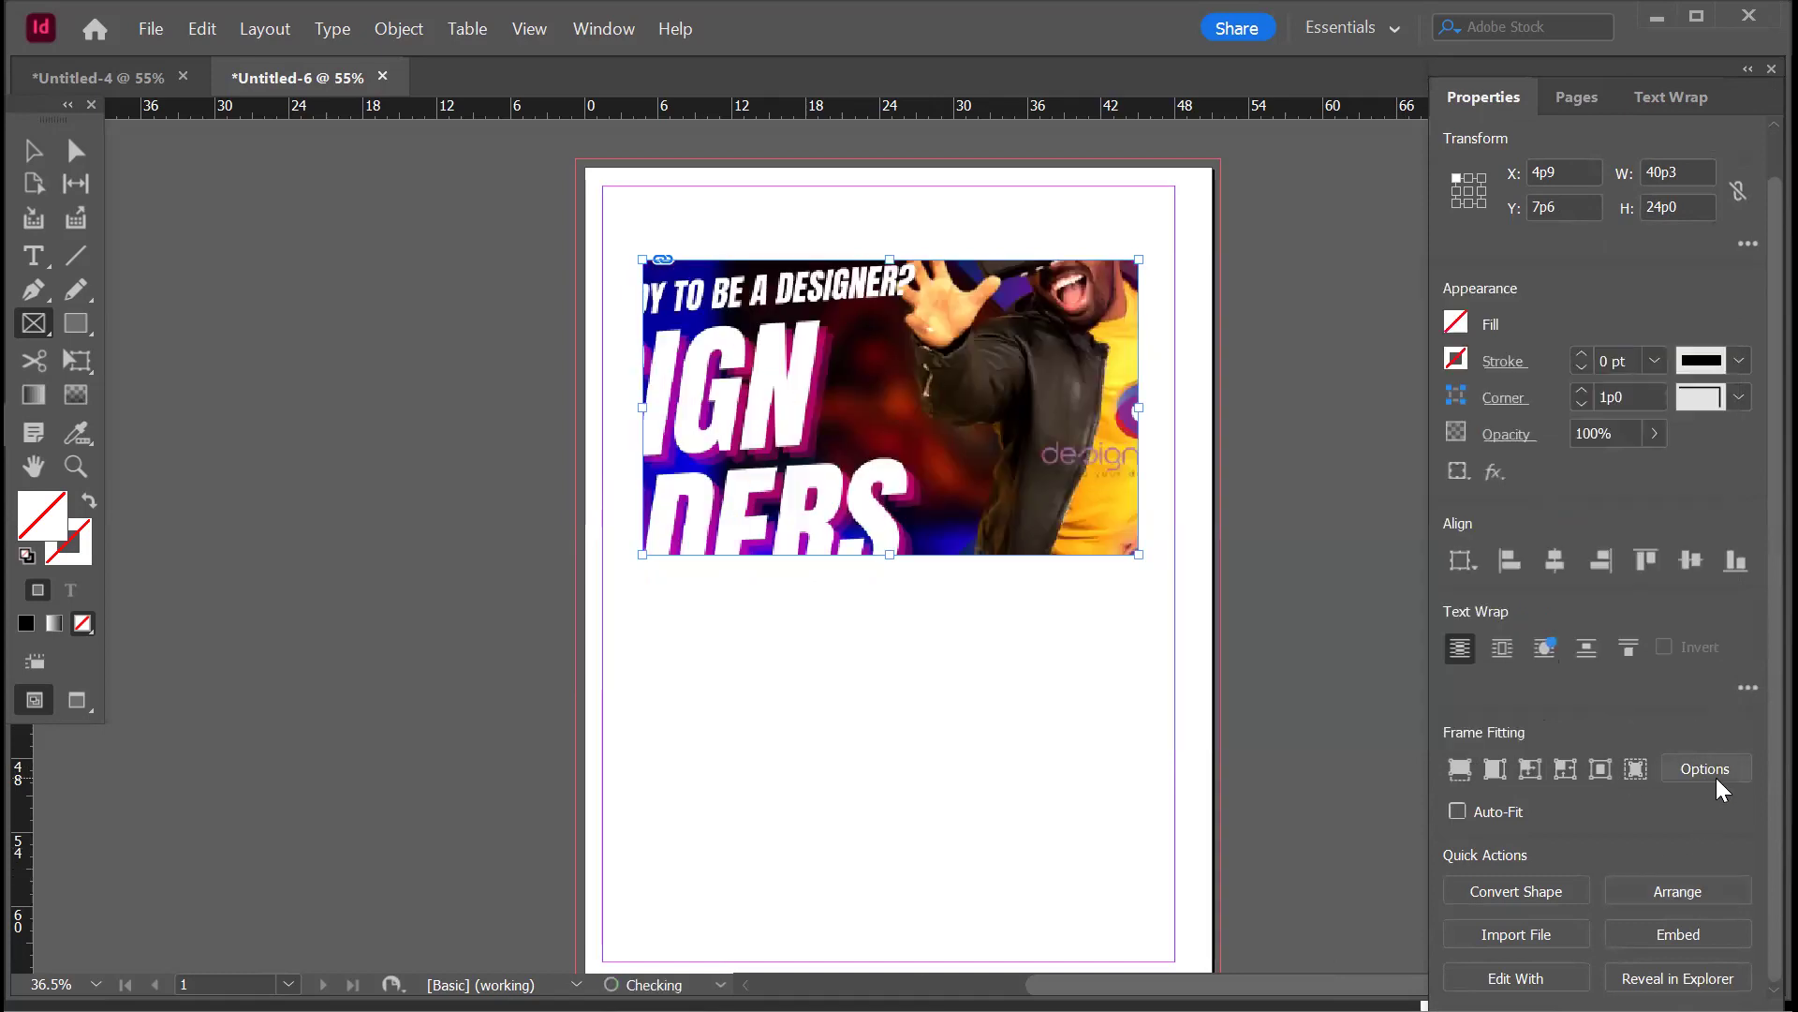
left_click(1405, 418)
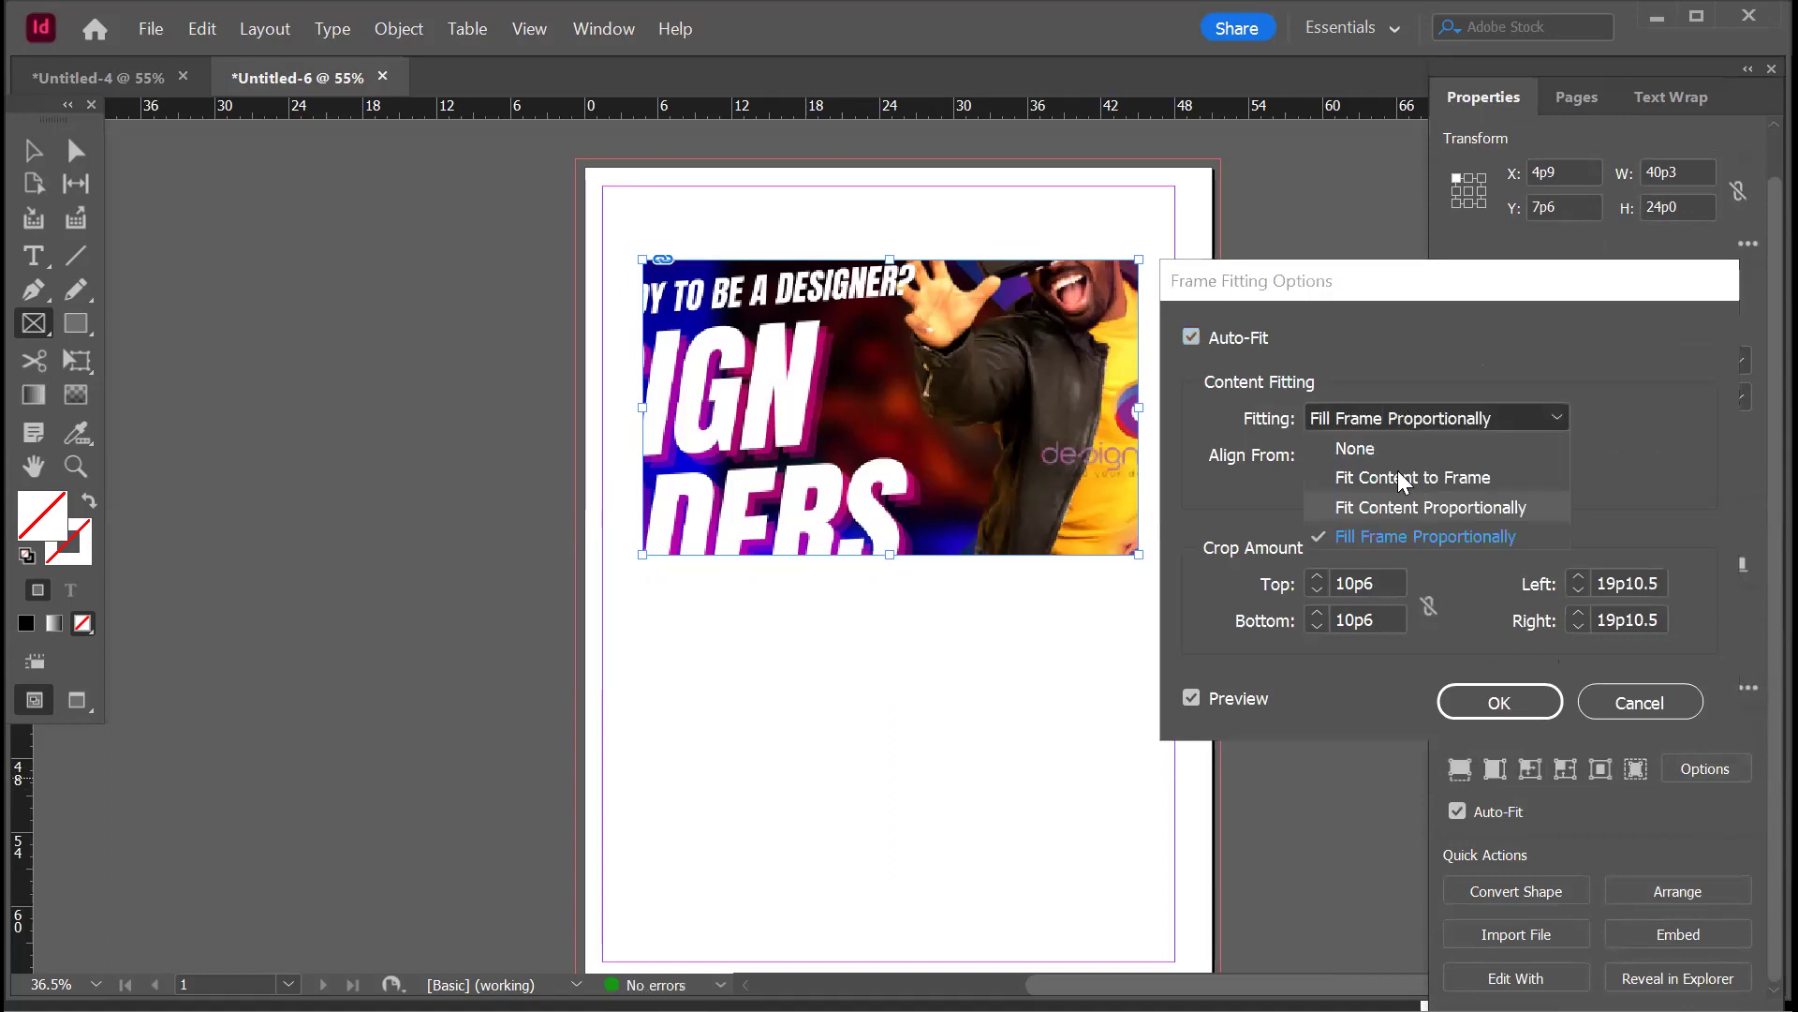
left_click(1398, 472)
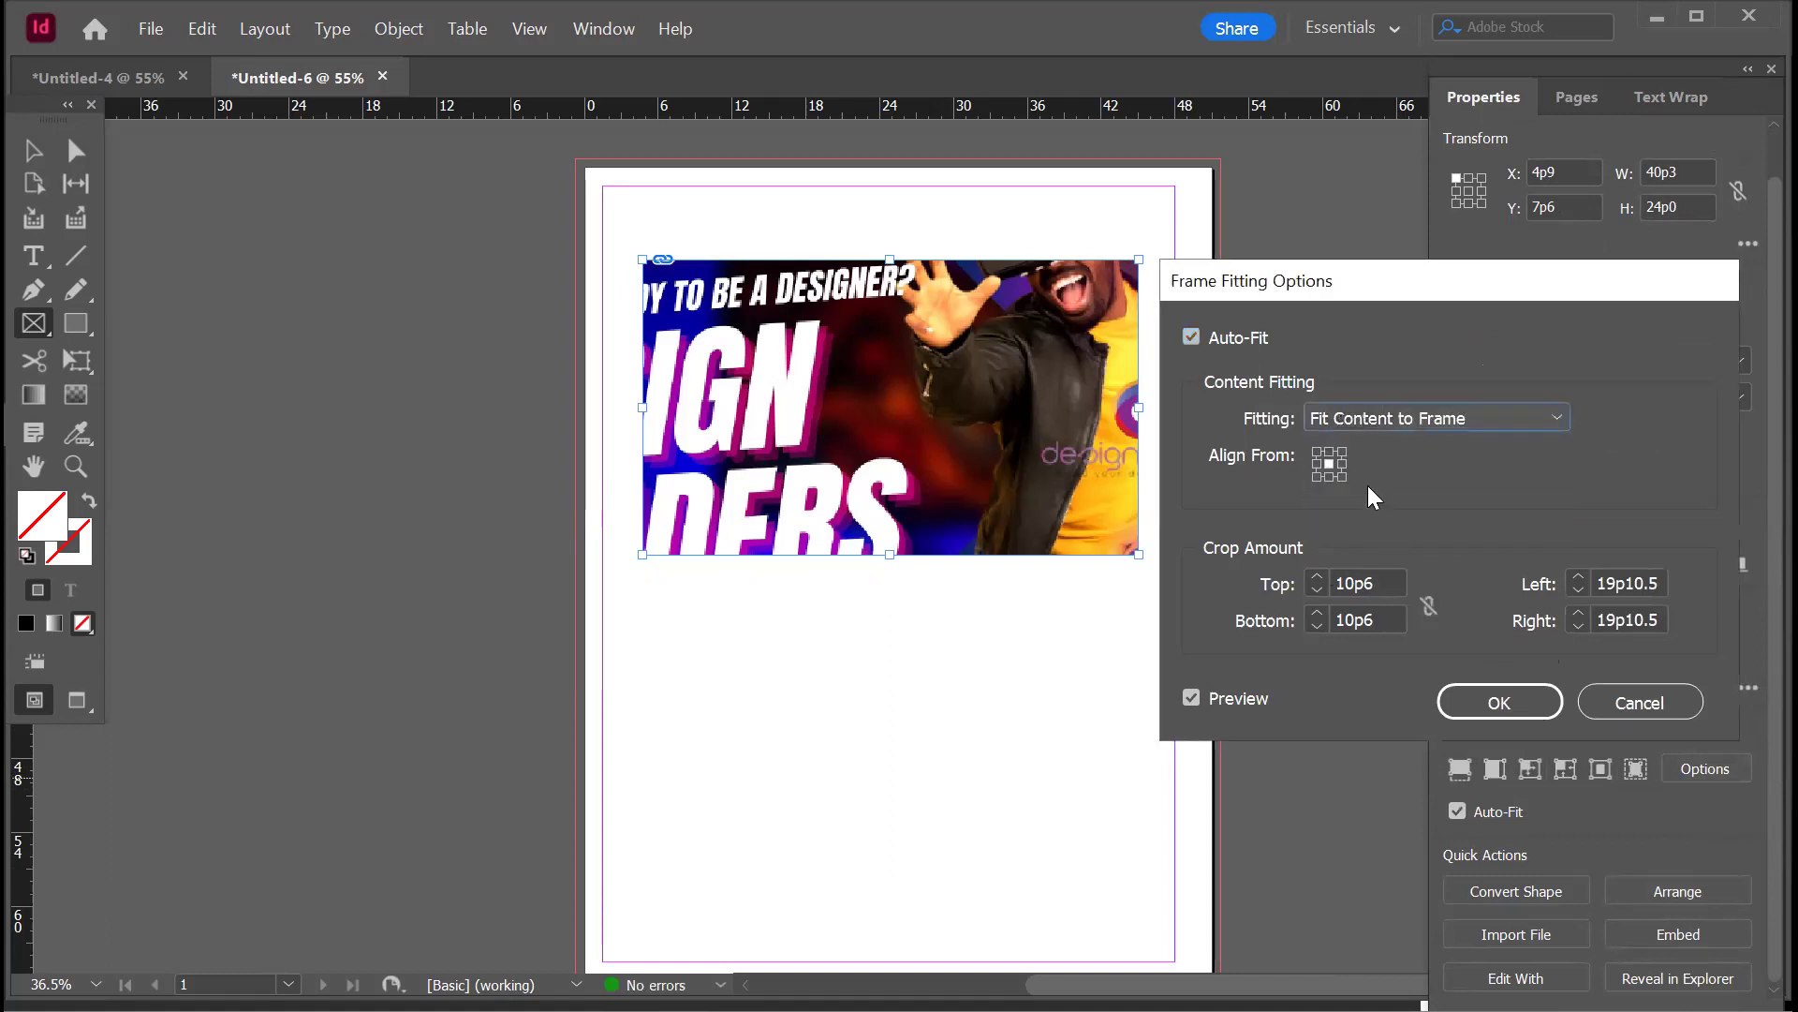
left_click(1316, 577)
left_click(1316, 577)
left_click(1316, 613)
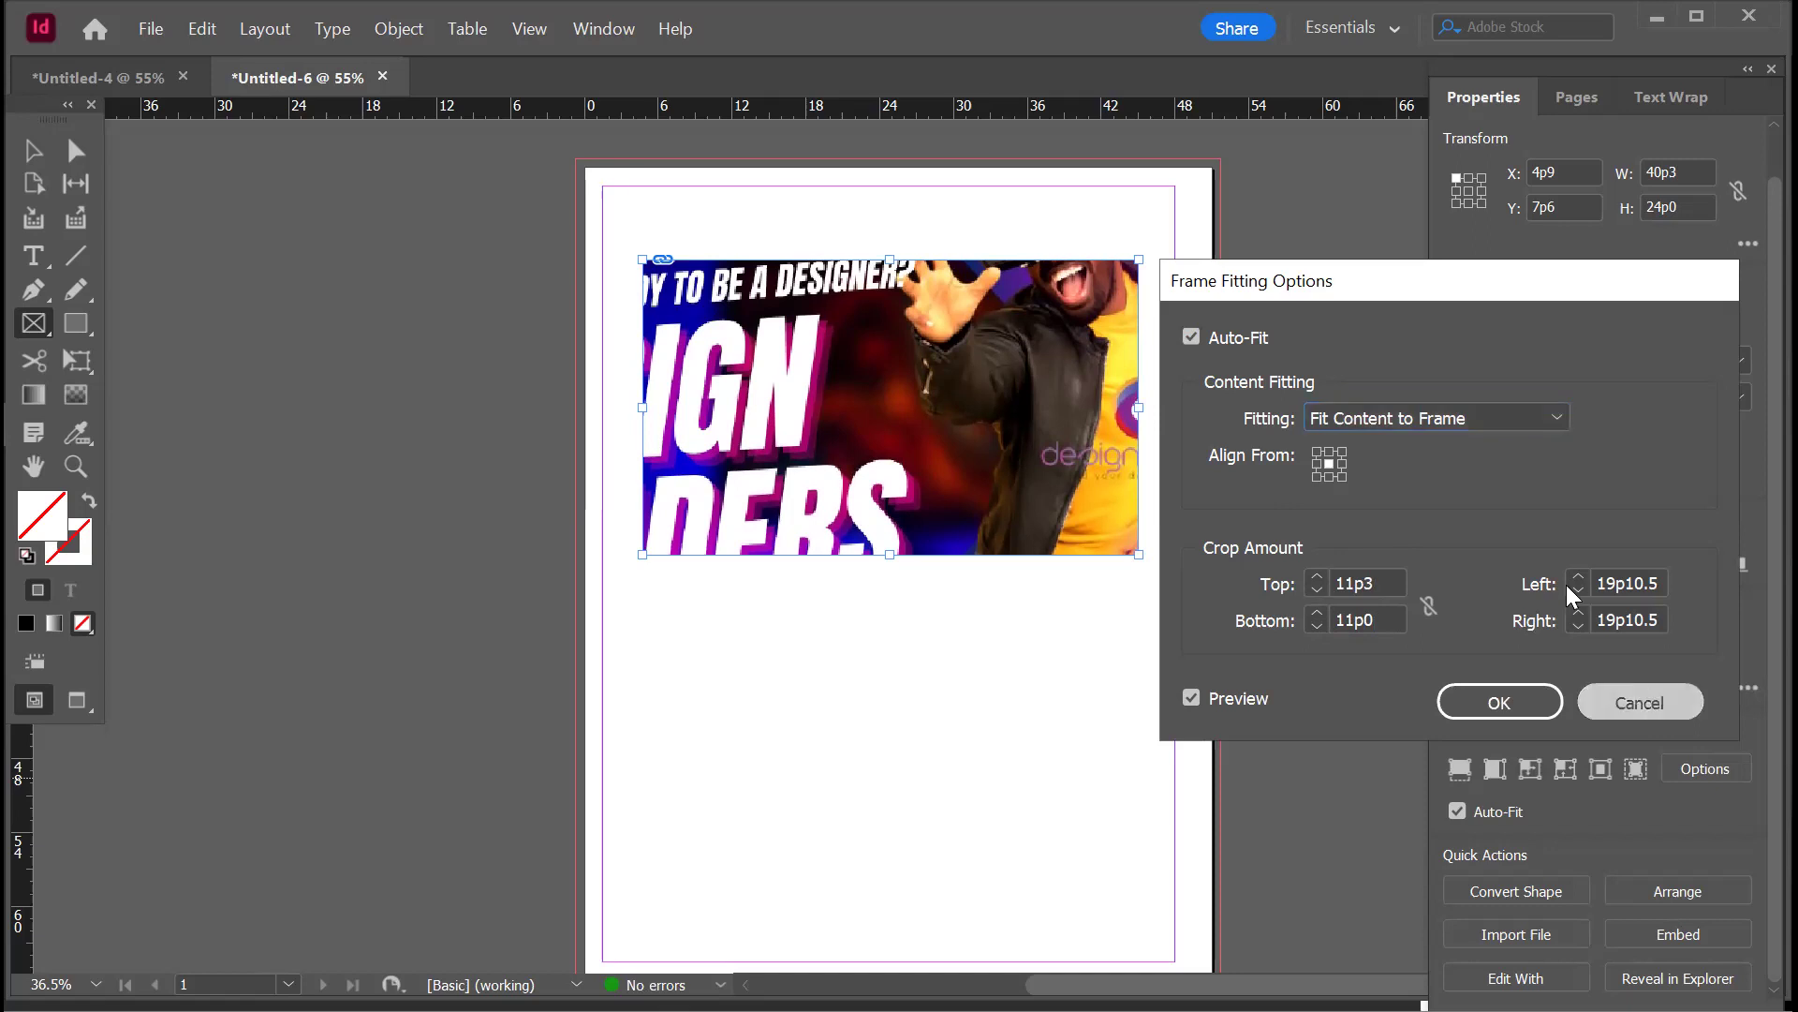
key("Escape")
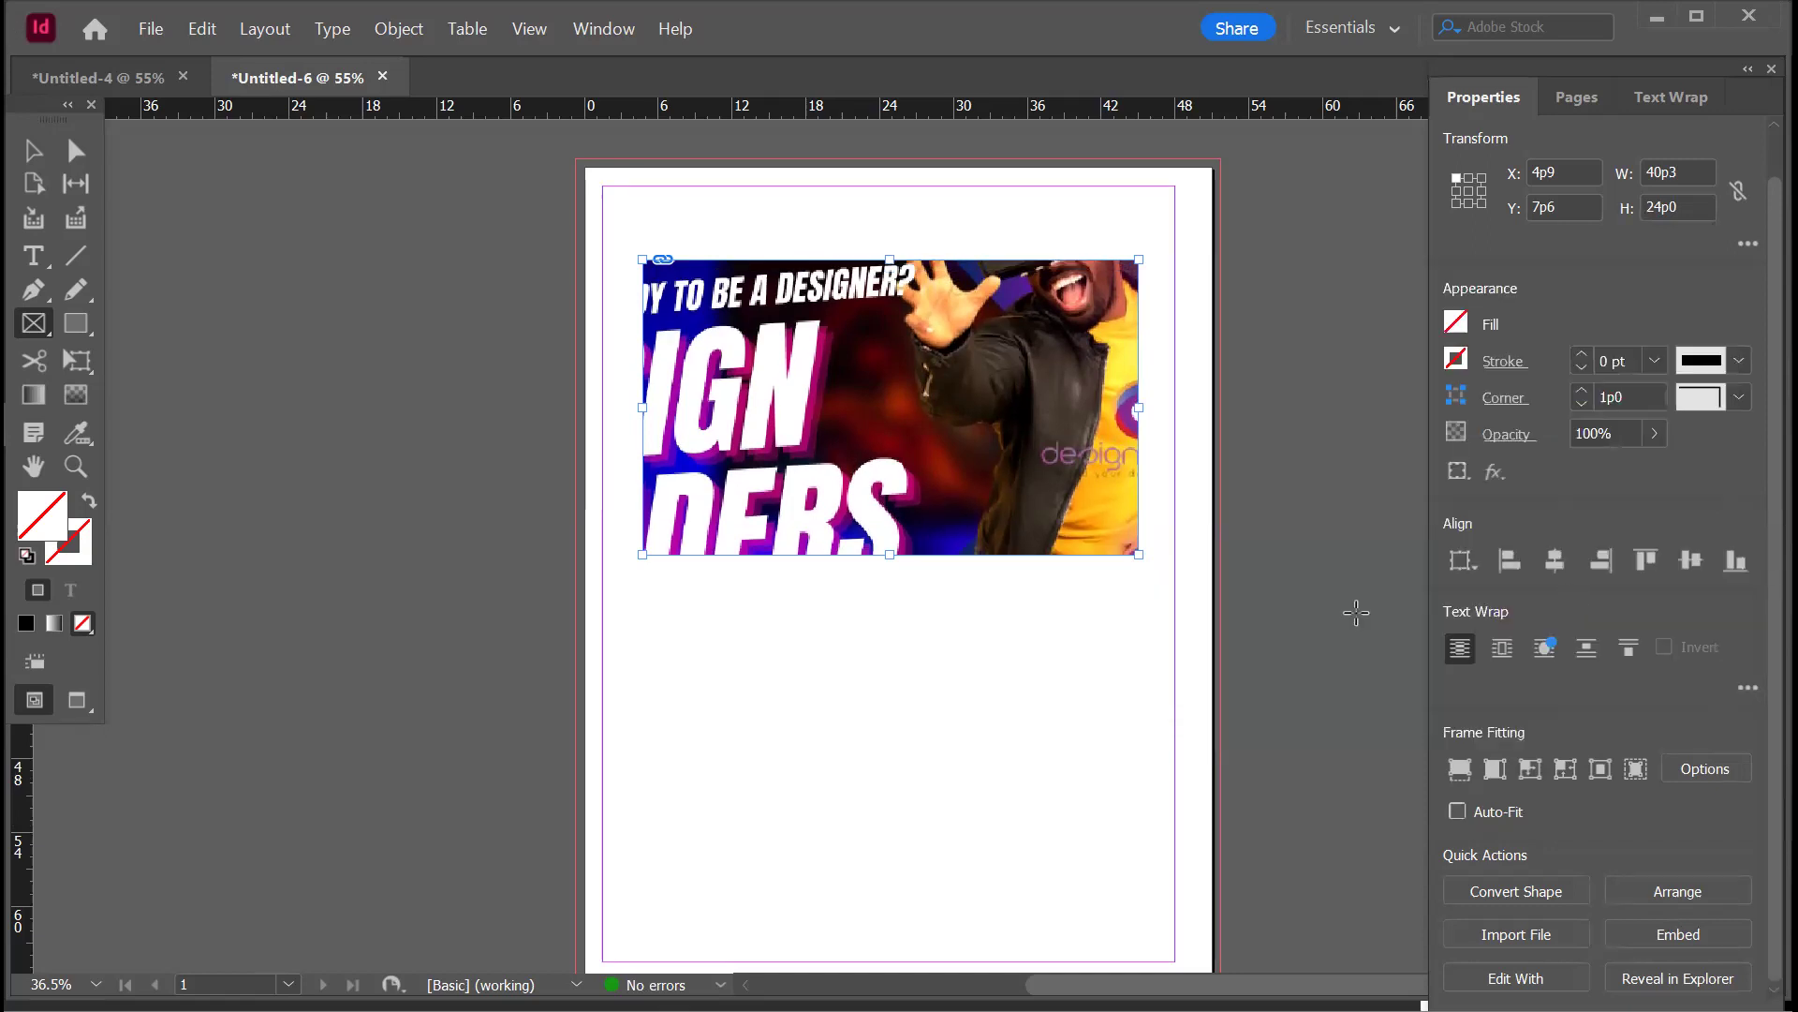
- Toggle Auto-Fit, then select the cropped banner frame and delete it
left_click(1459, 812)
left_click(1459, 813)
left_click(34, 150)
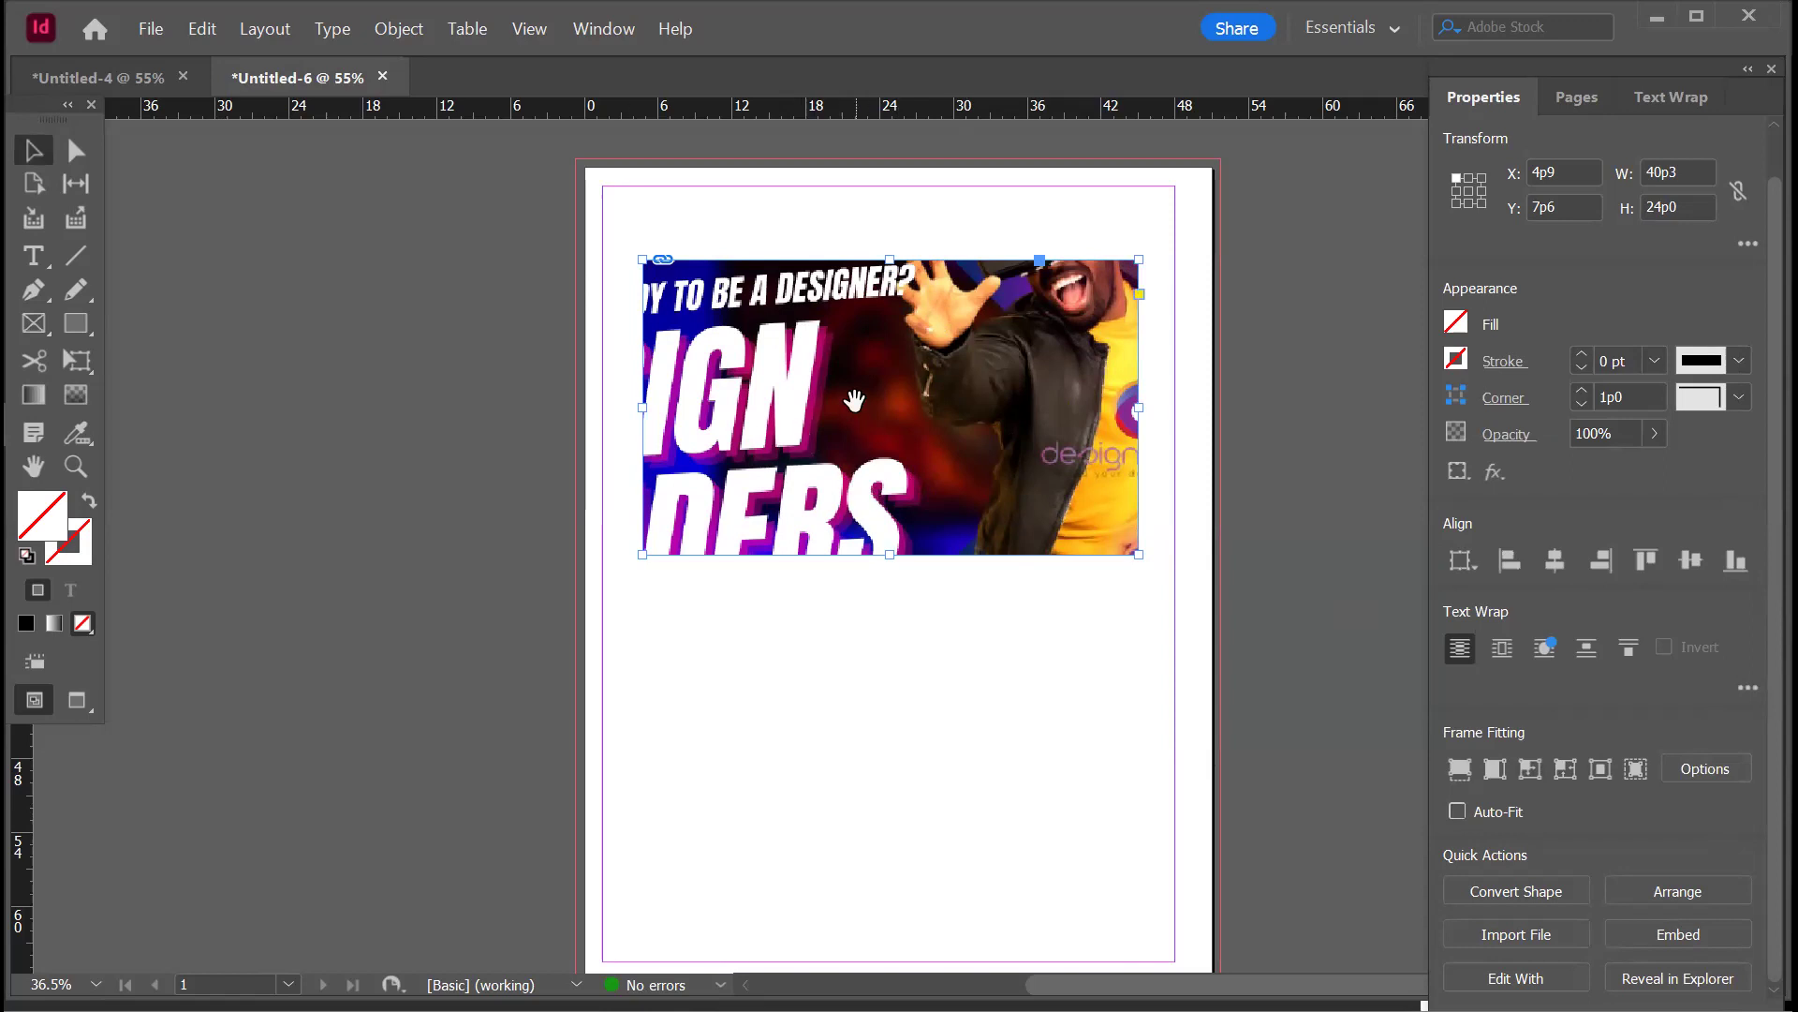
left_click(1459, 811)
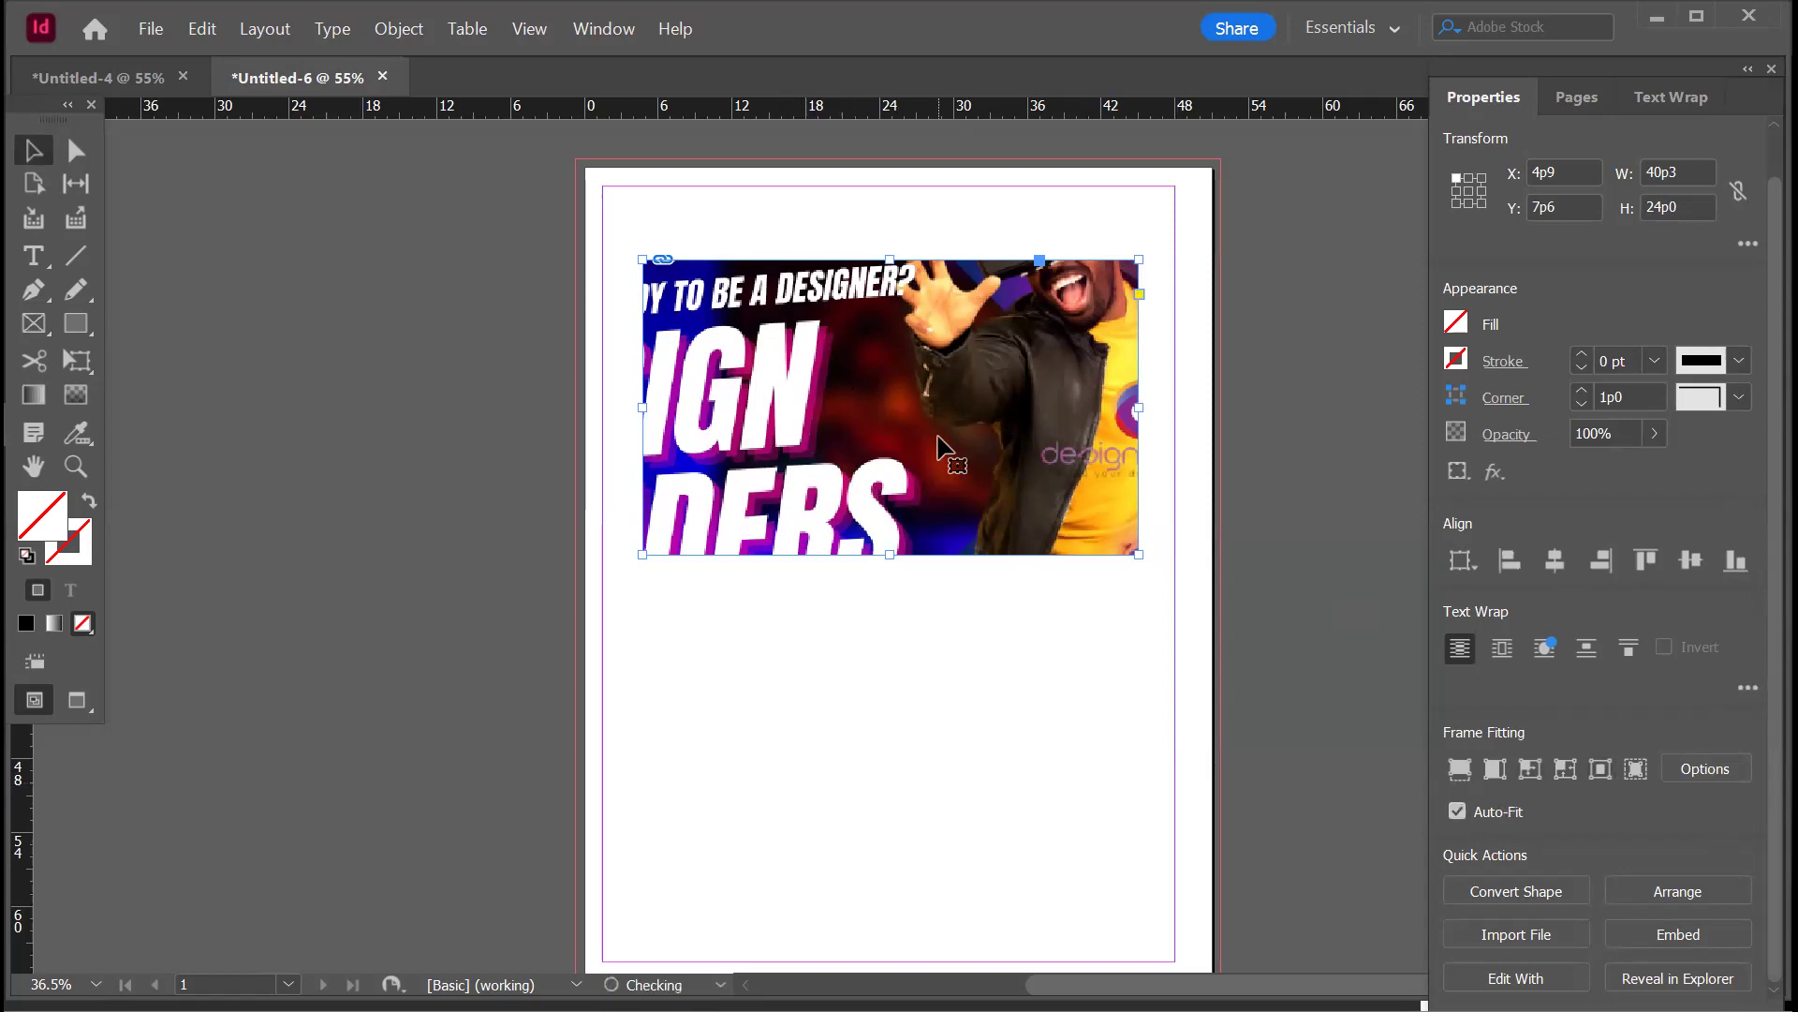
left_click_drag(820, 646, 1101, 361)
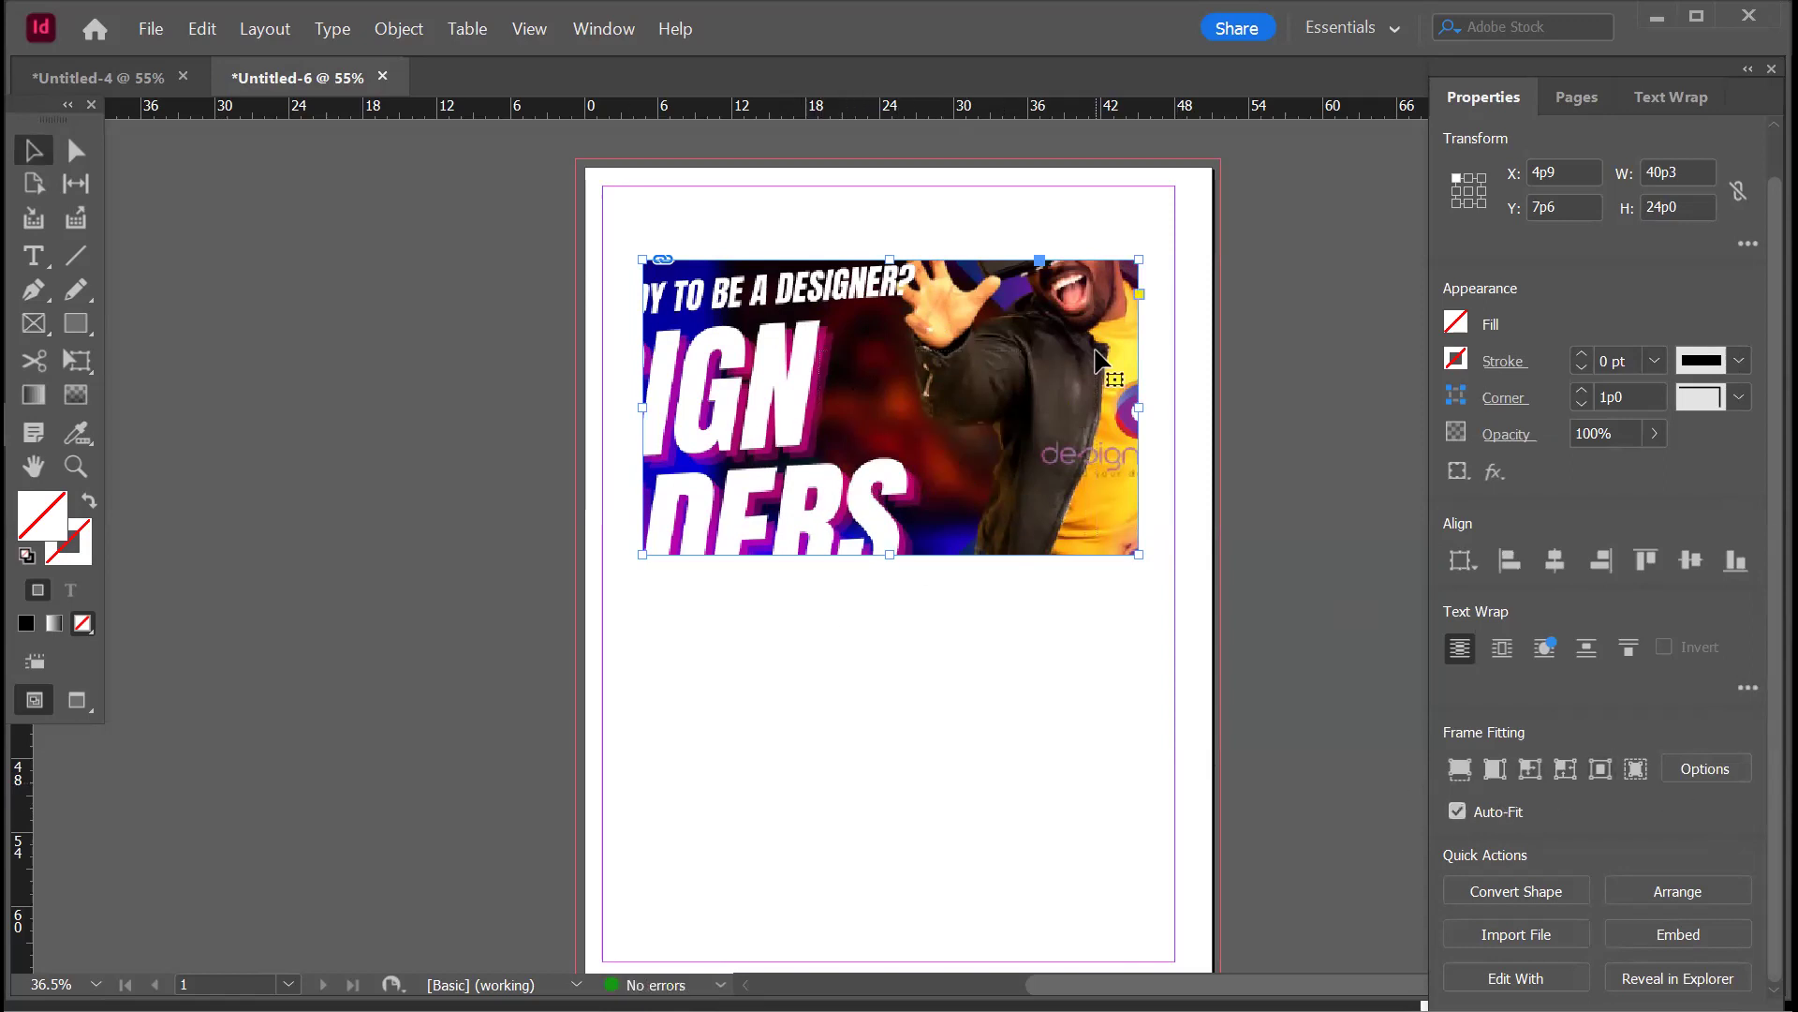
key("Delete")
- Draw one top-left frame, Alt-drag a copy right, then duplicate the pair downward into three rows
left_click(32, 320)
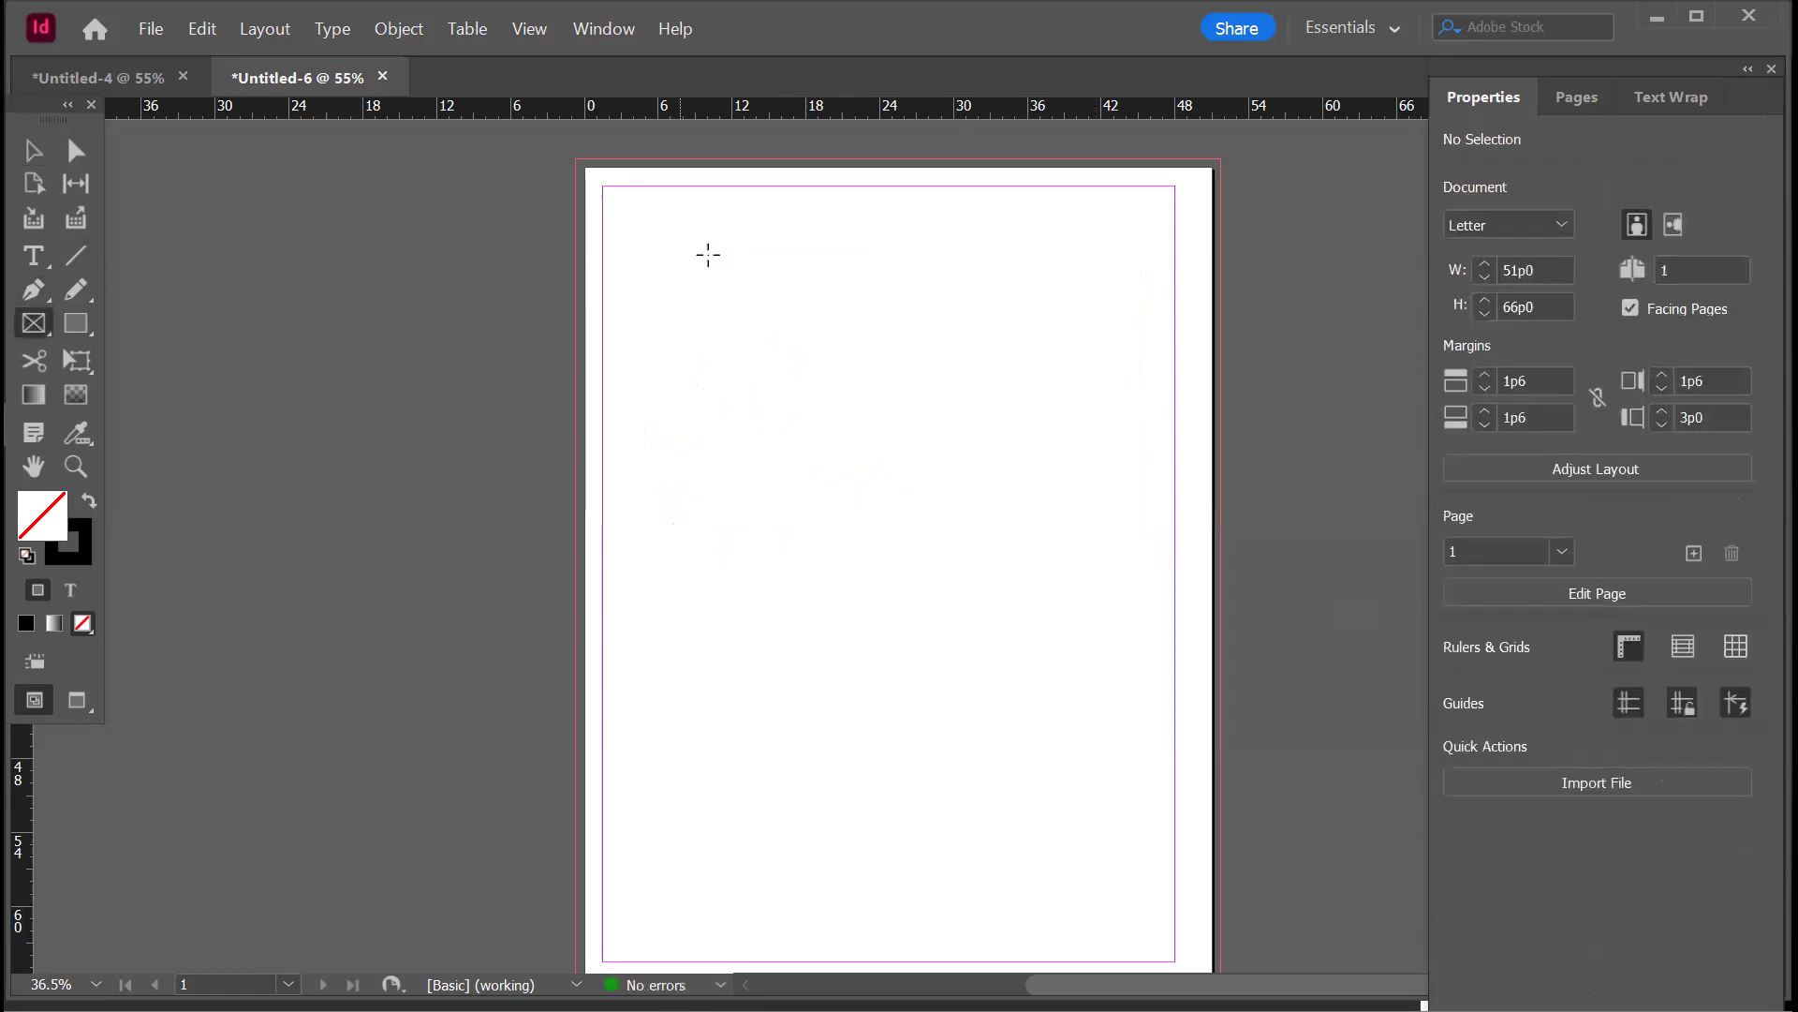
left_click_drag(643, 224, 894, 377)
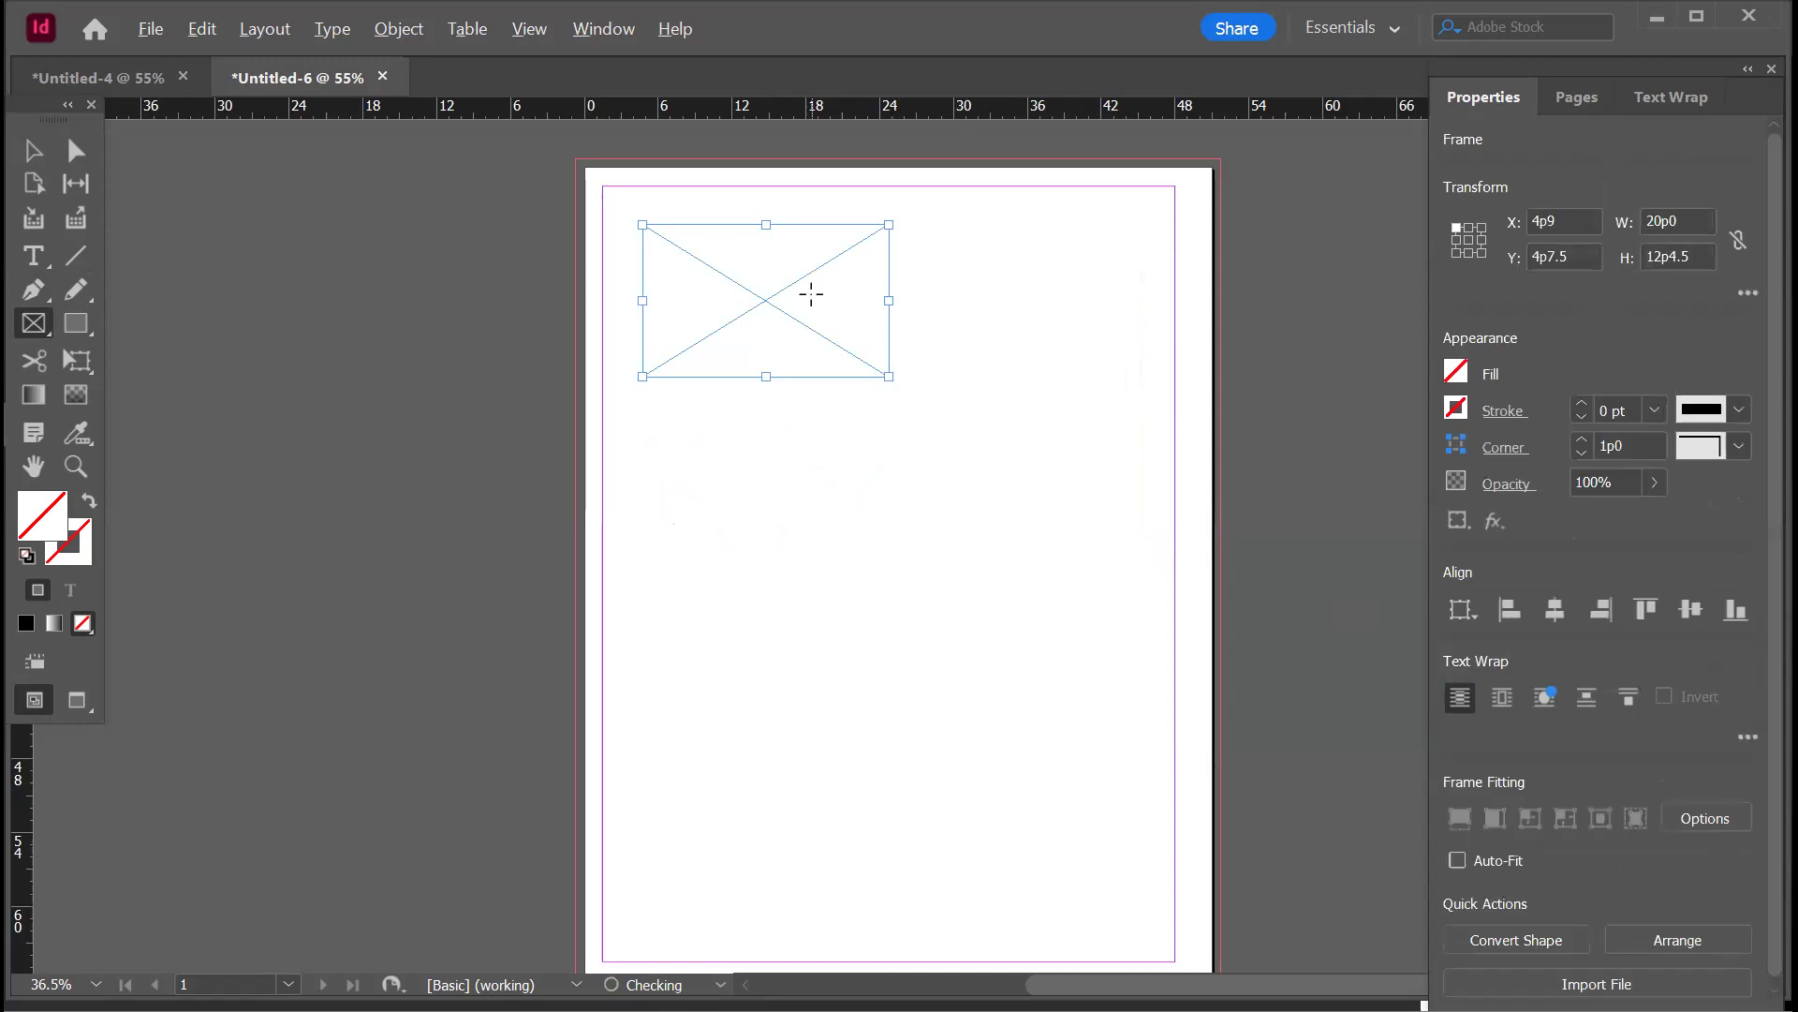
left_click(33, 149)
left_click_drag(783, 281, 1044, 283)
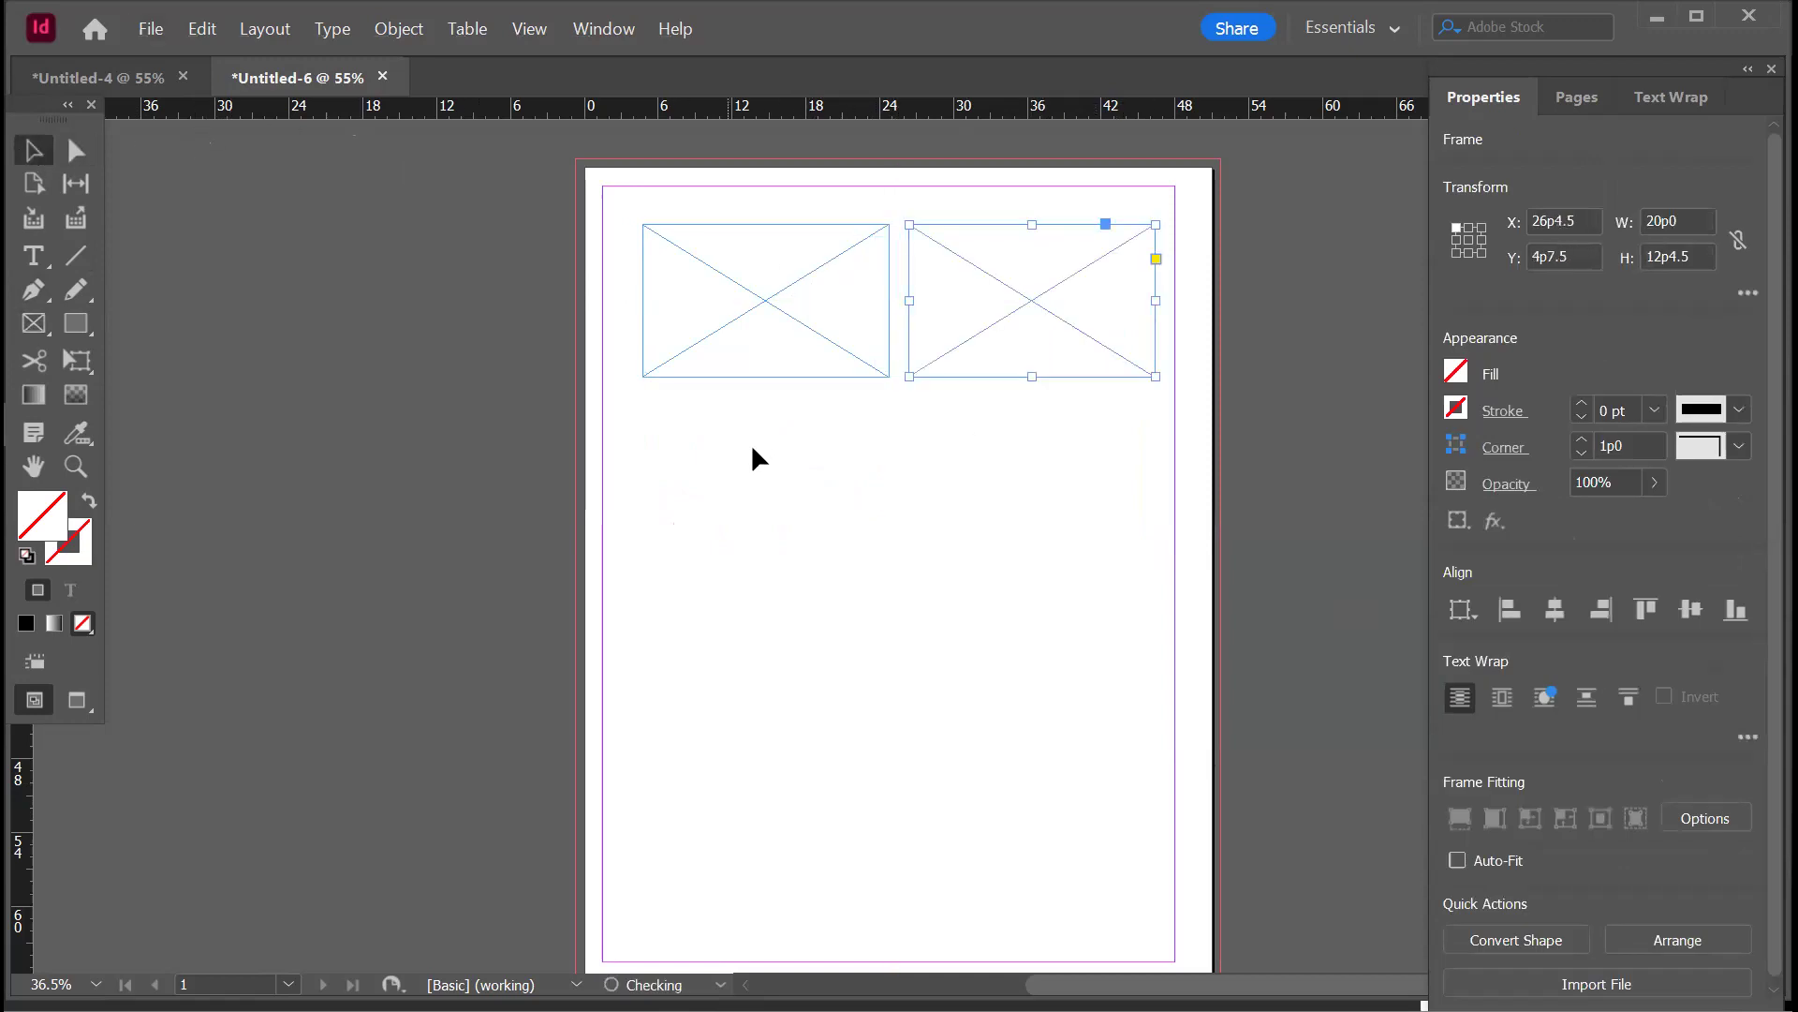
key("ctrl+a")
left_click_drag(946, 318, 951, 759)
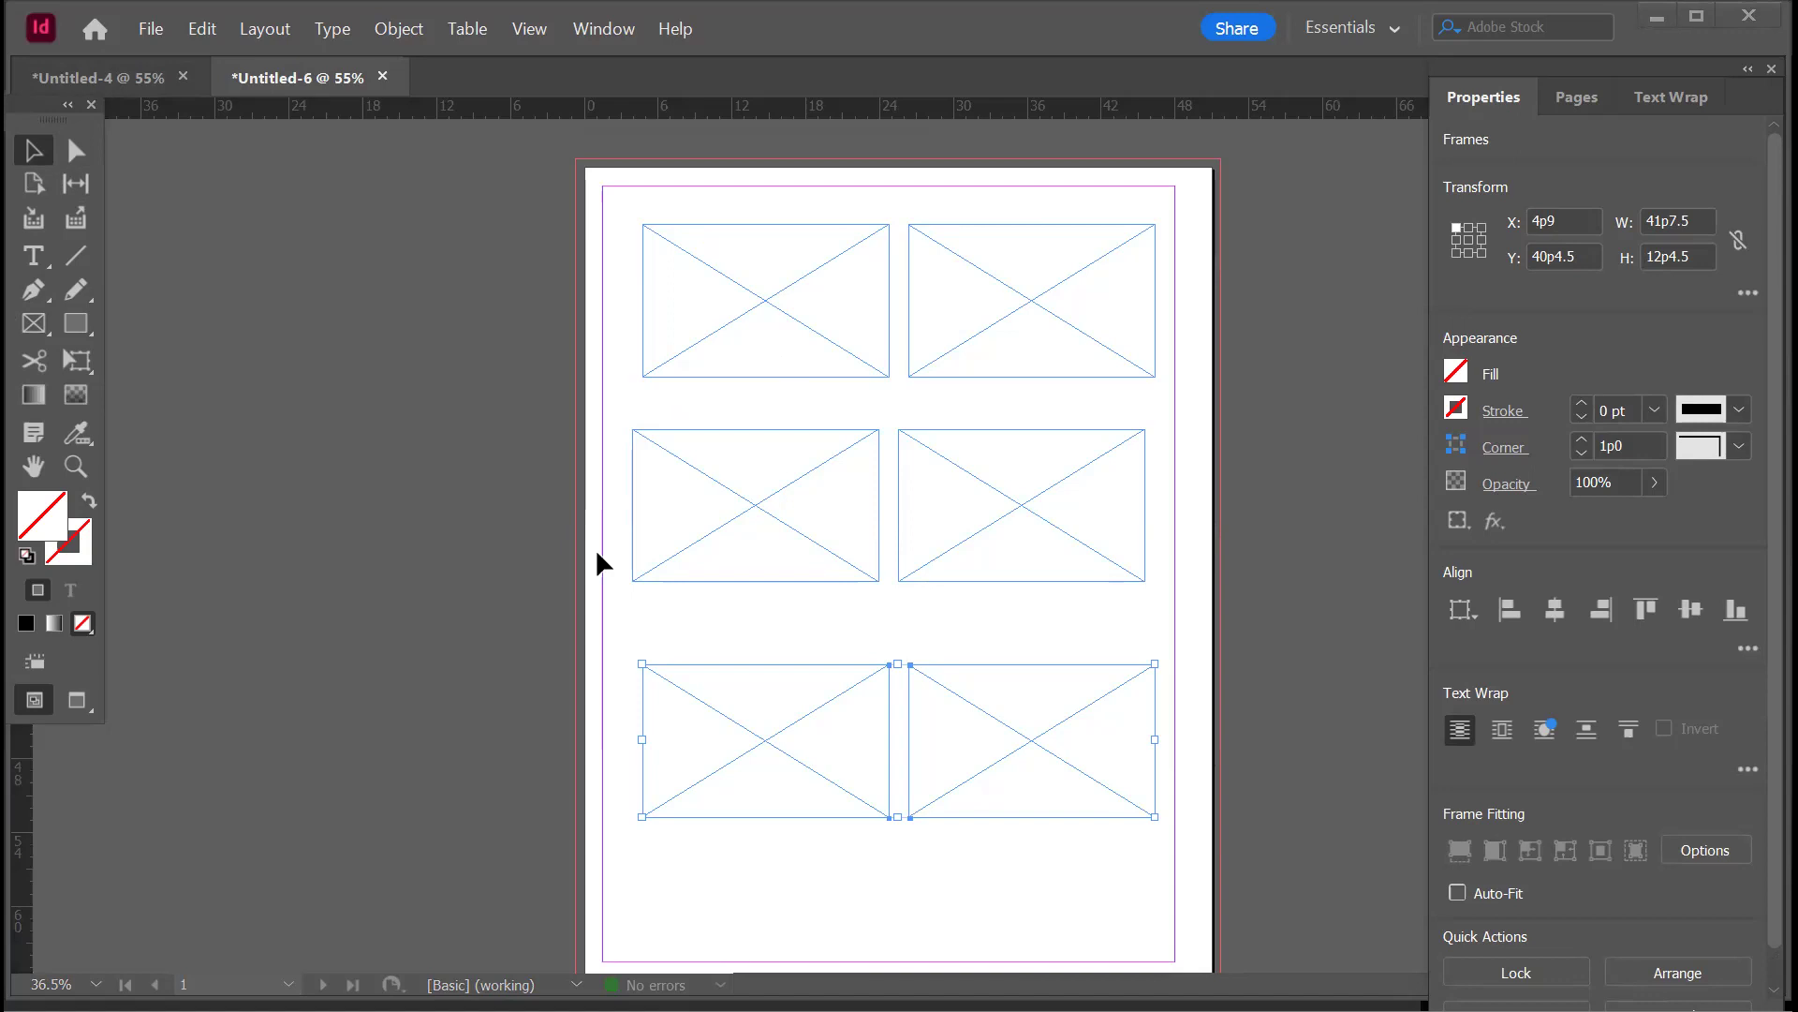
- Load six images and place one into each of the six grid frames
left_click_drag(600, 562, 791, 292)
key("Escape")
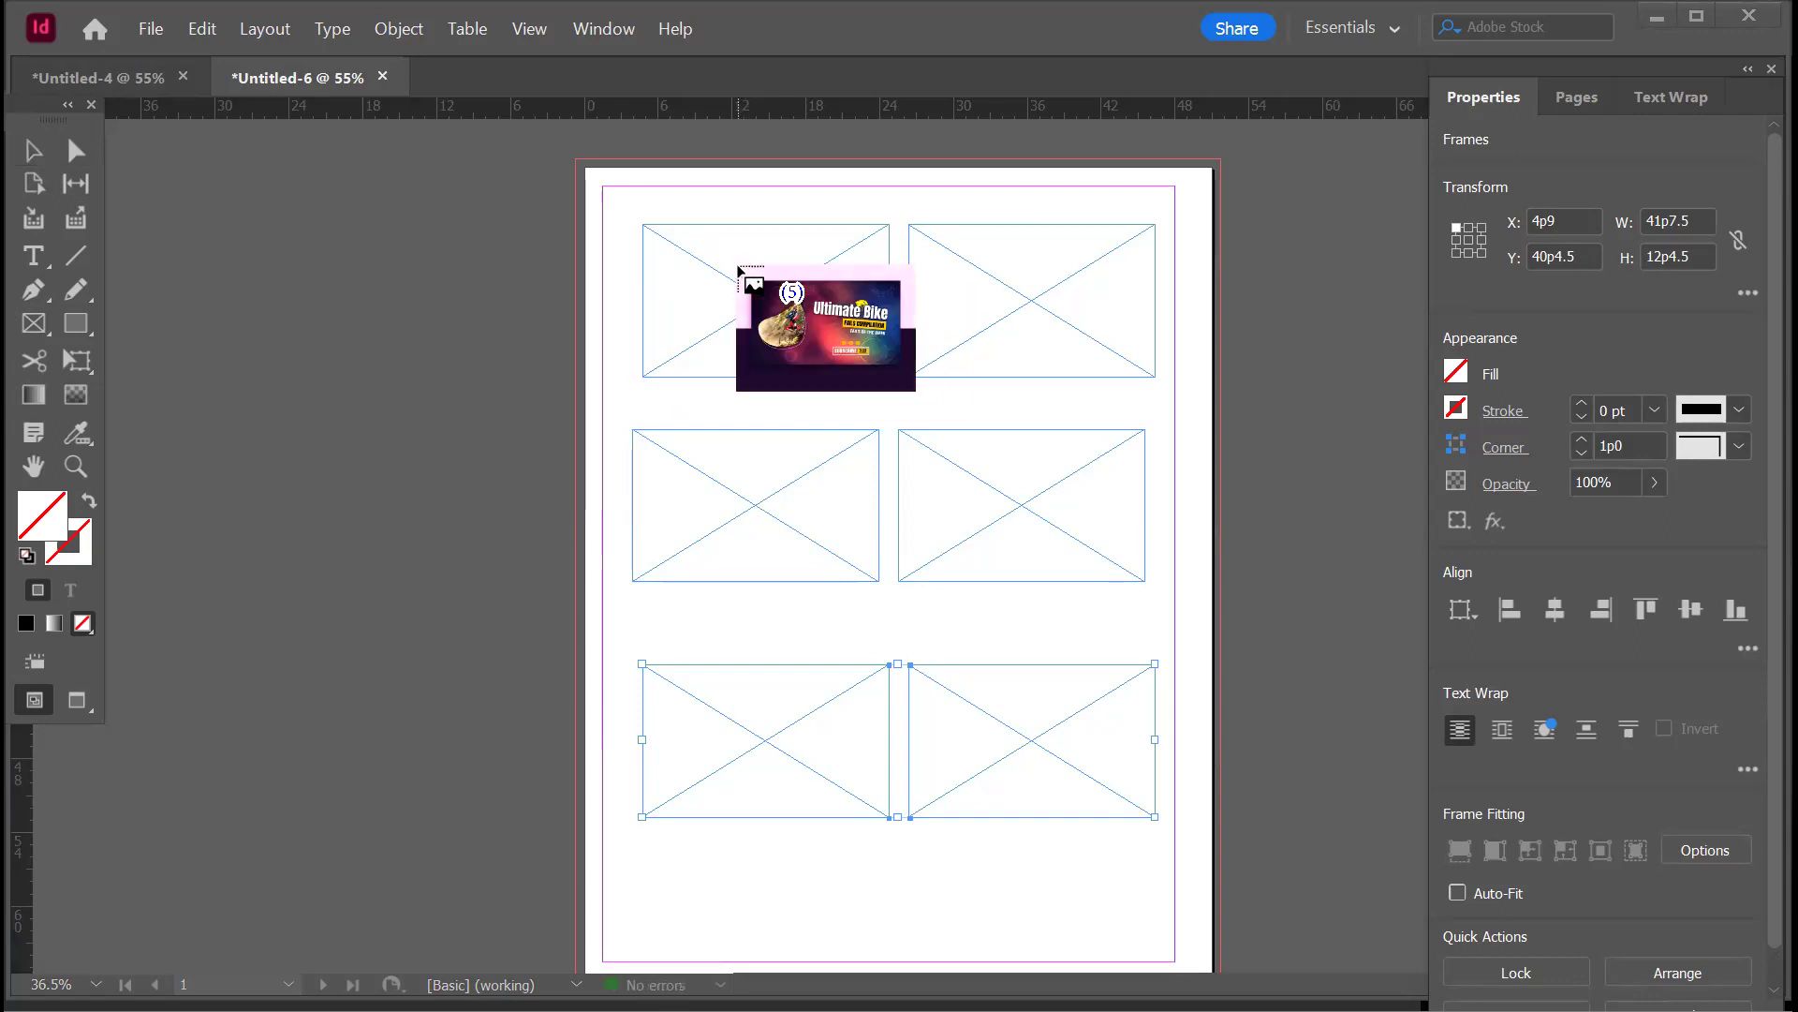
left_click(740, 268)
left_click(995, 277)
left_click(767, 442)
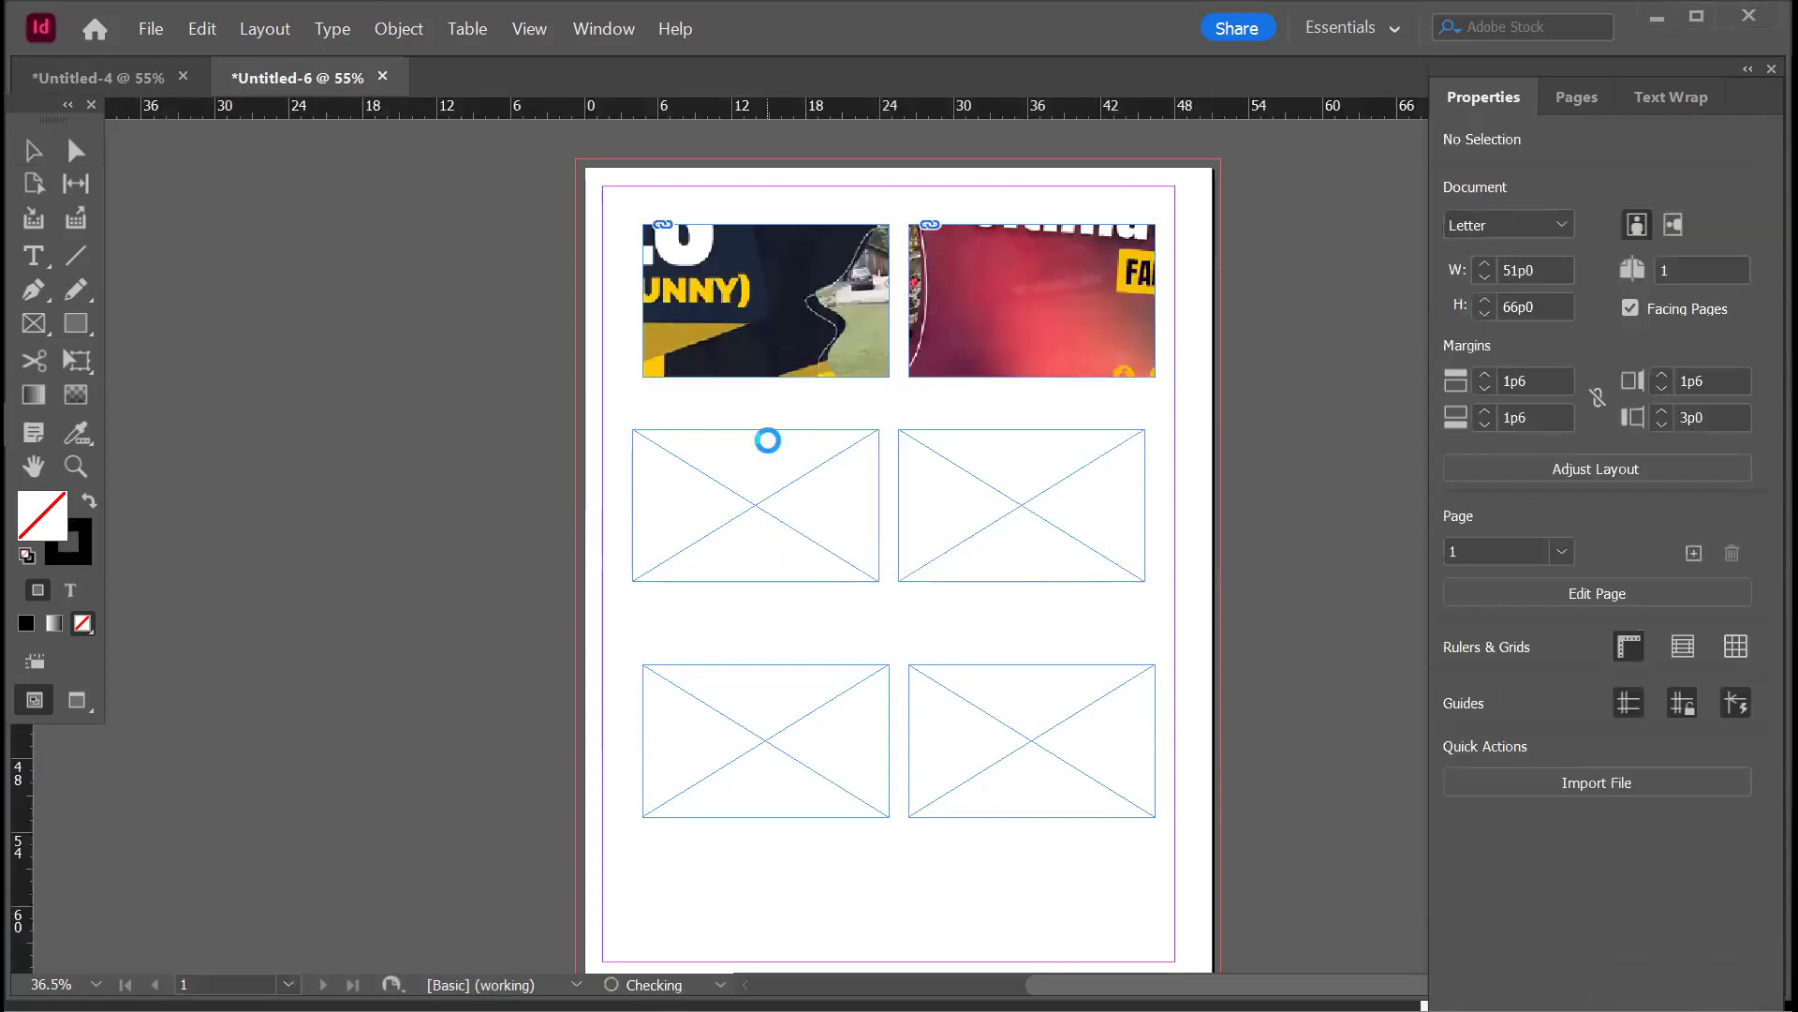
left_click(1010, 510)
left_click(791, 715)
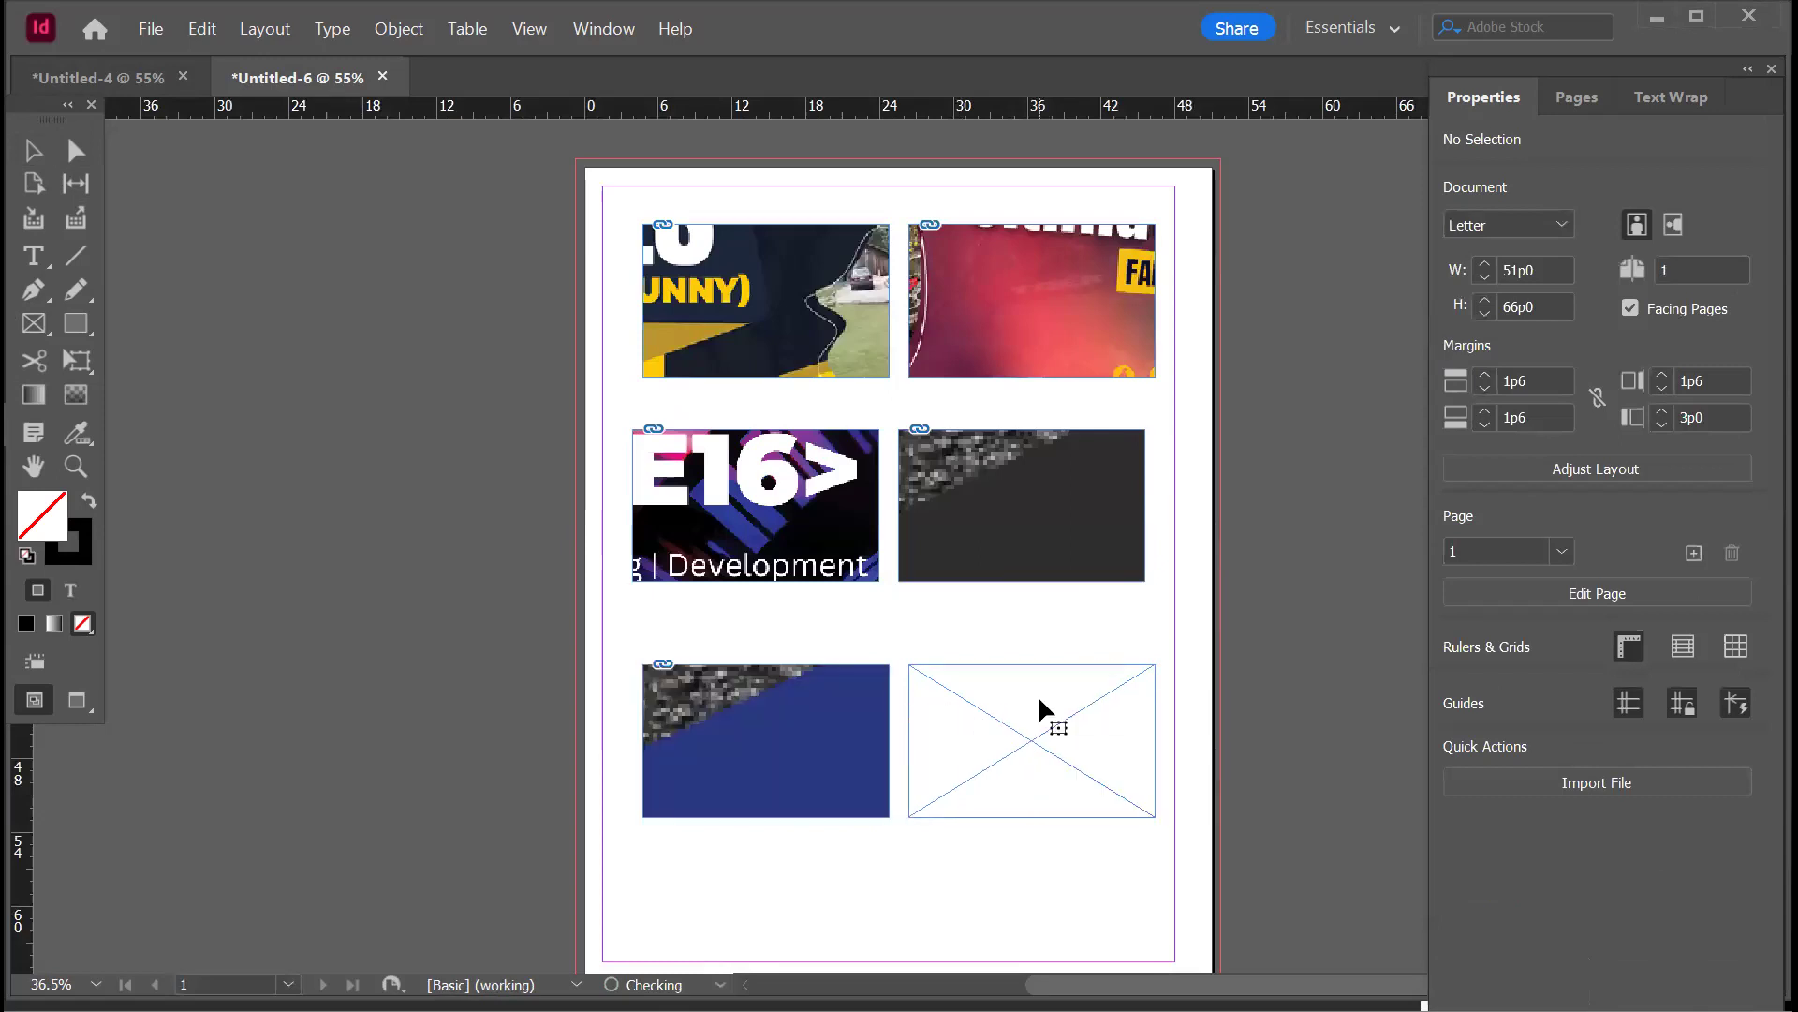
left_click(1039, 710)
- Select all six frames and apply Fill Frame Proportionally, then deselect
left_click_drag(628, 205, 1125, 815)
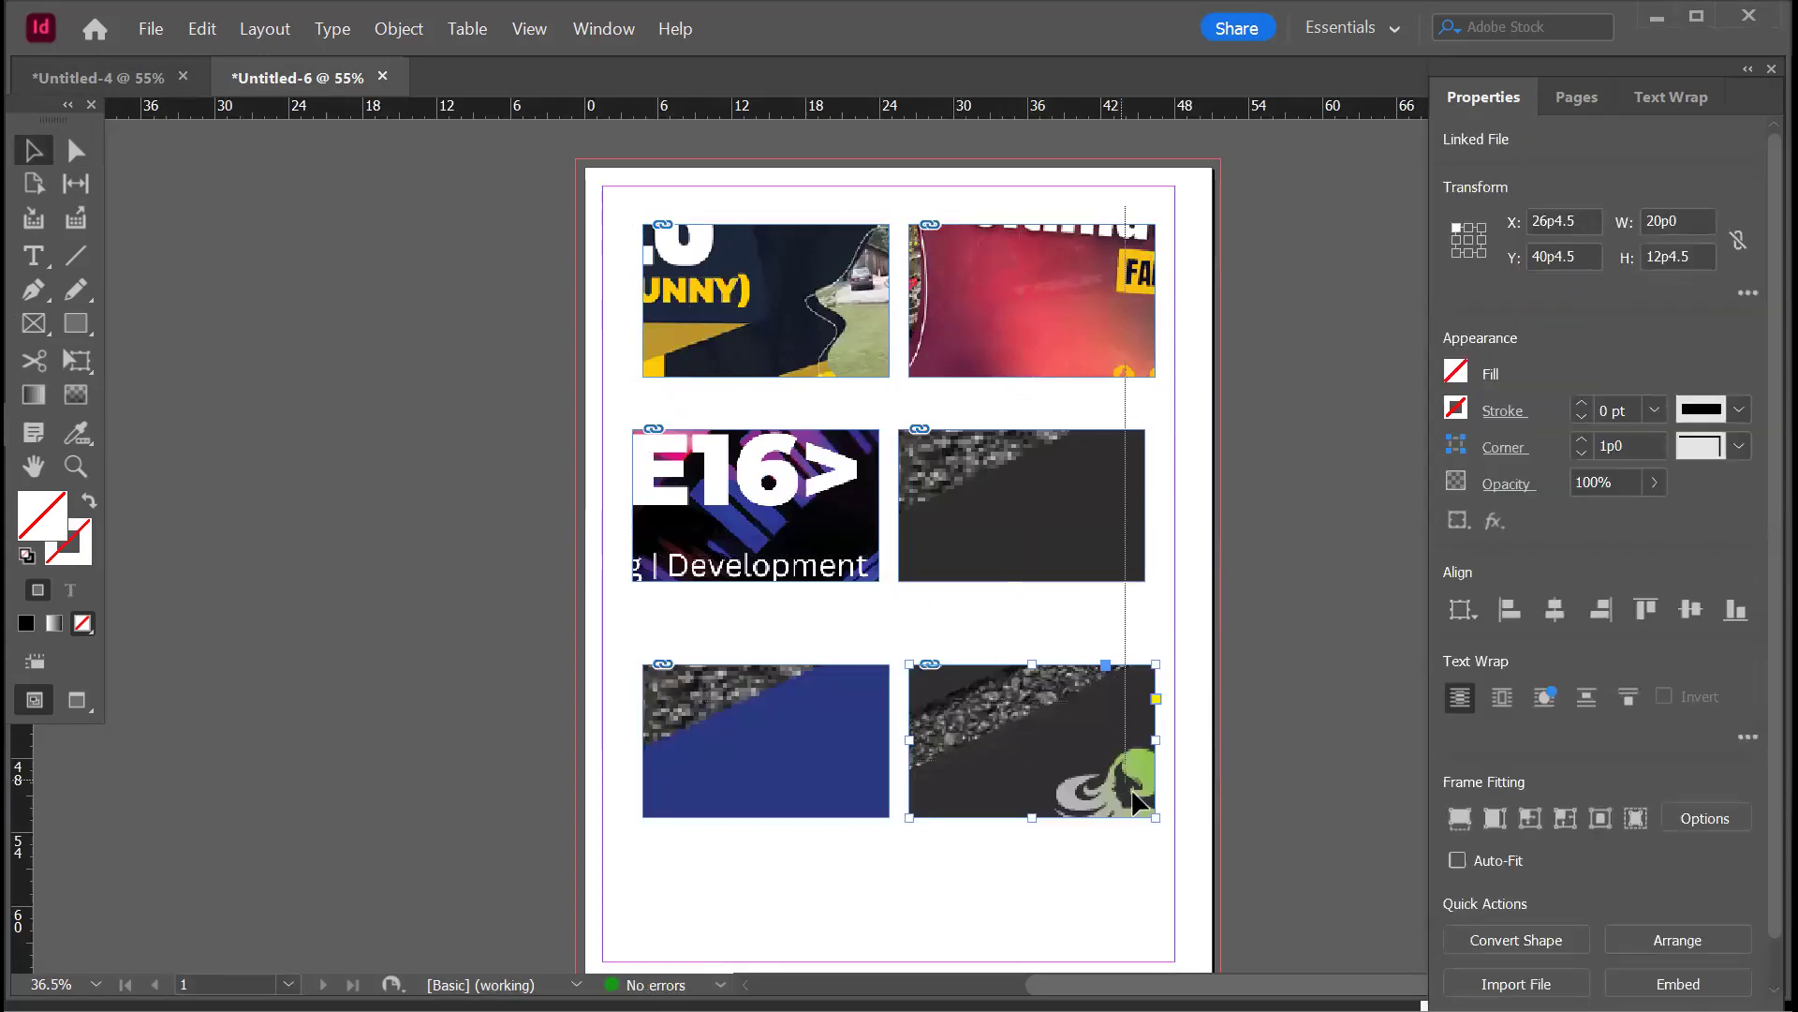
left_click(1459, 853)
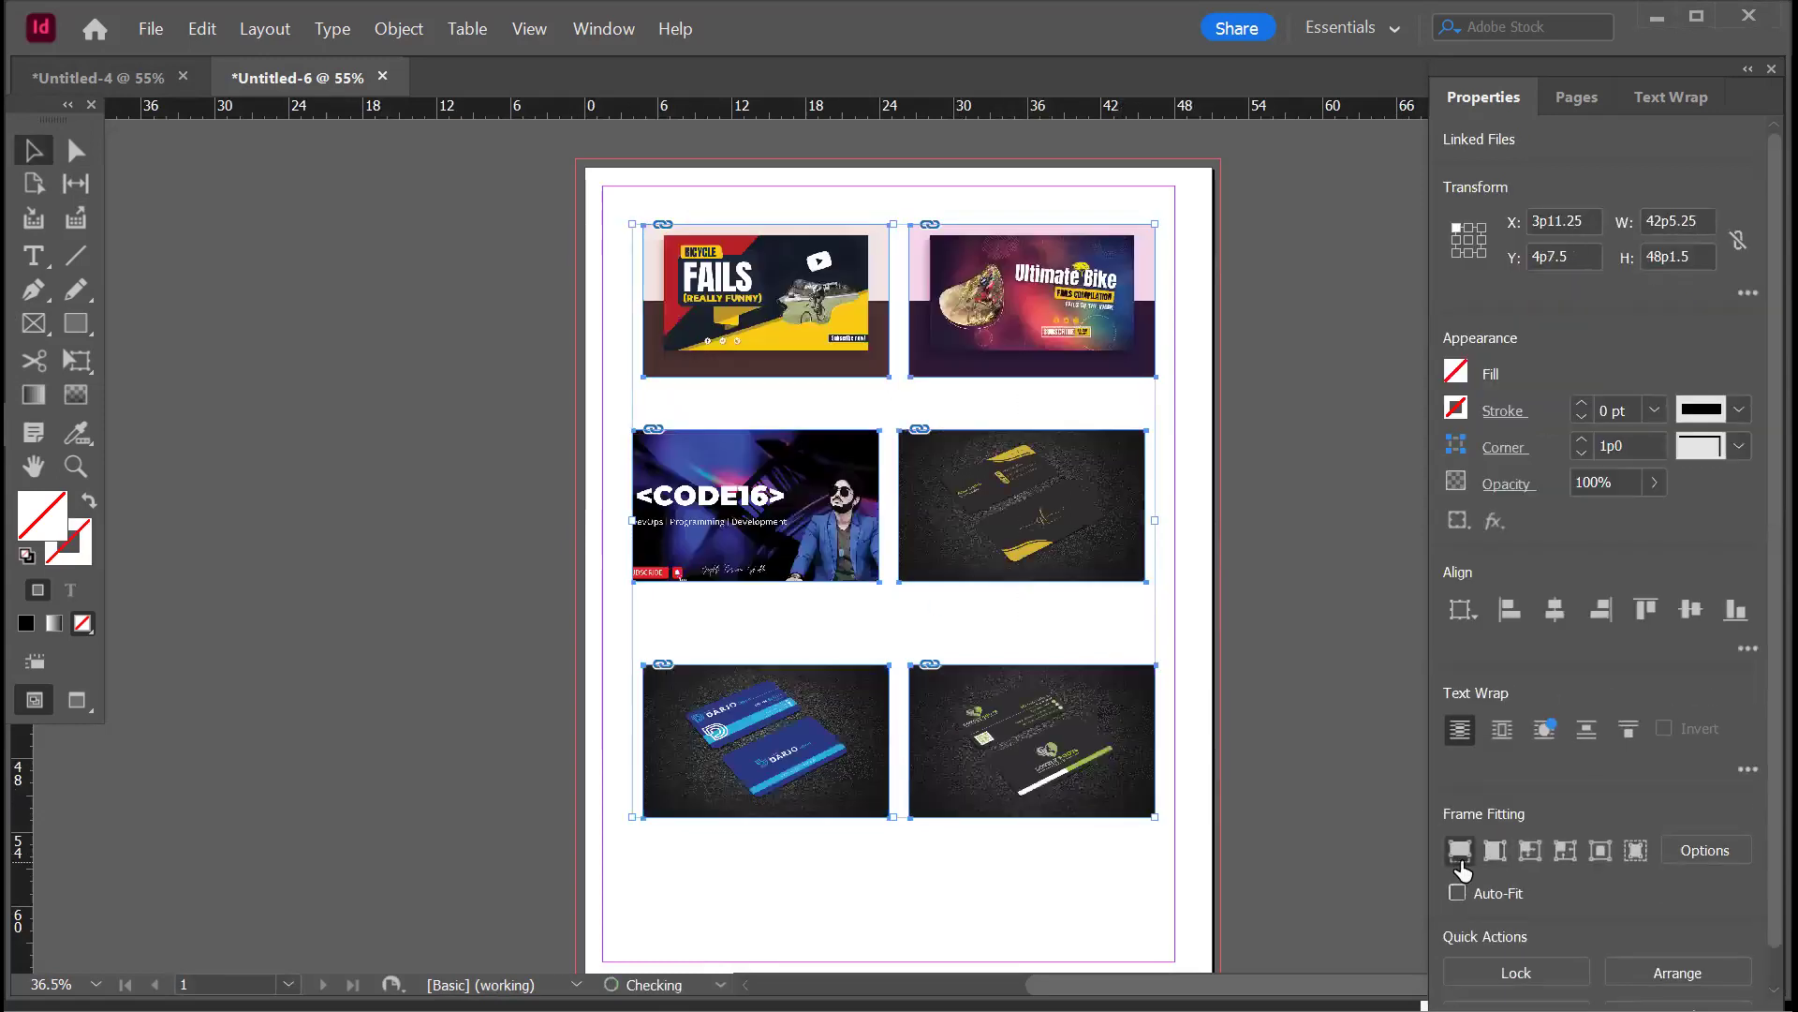
left_click(1495, 851)
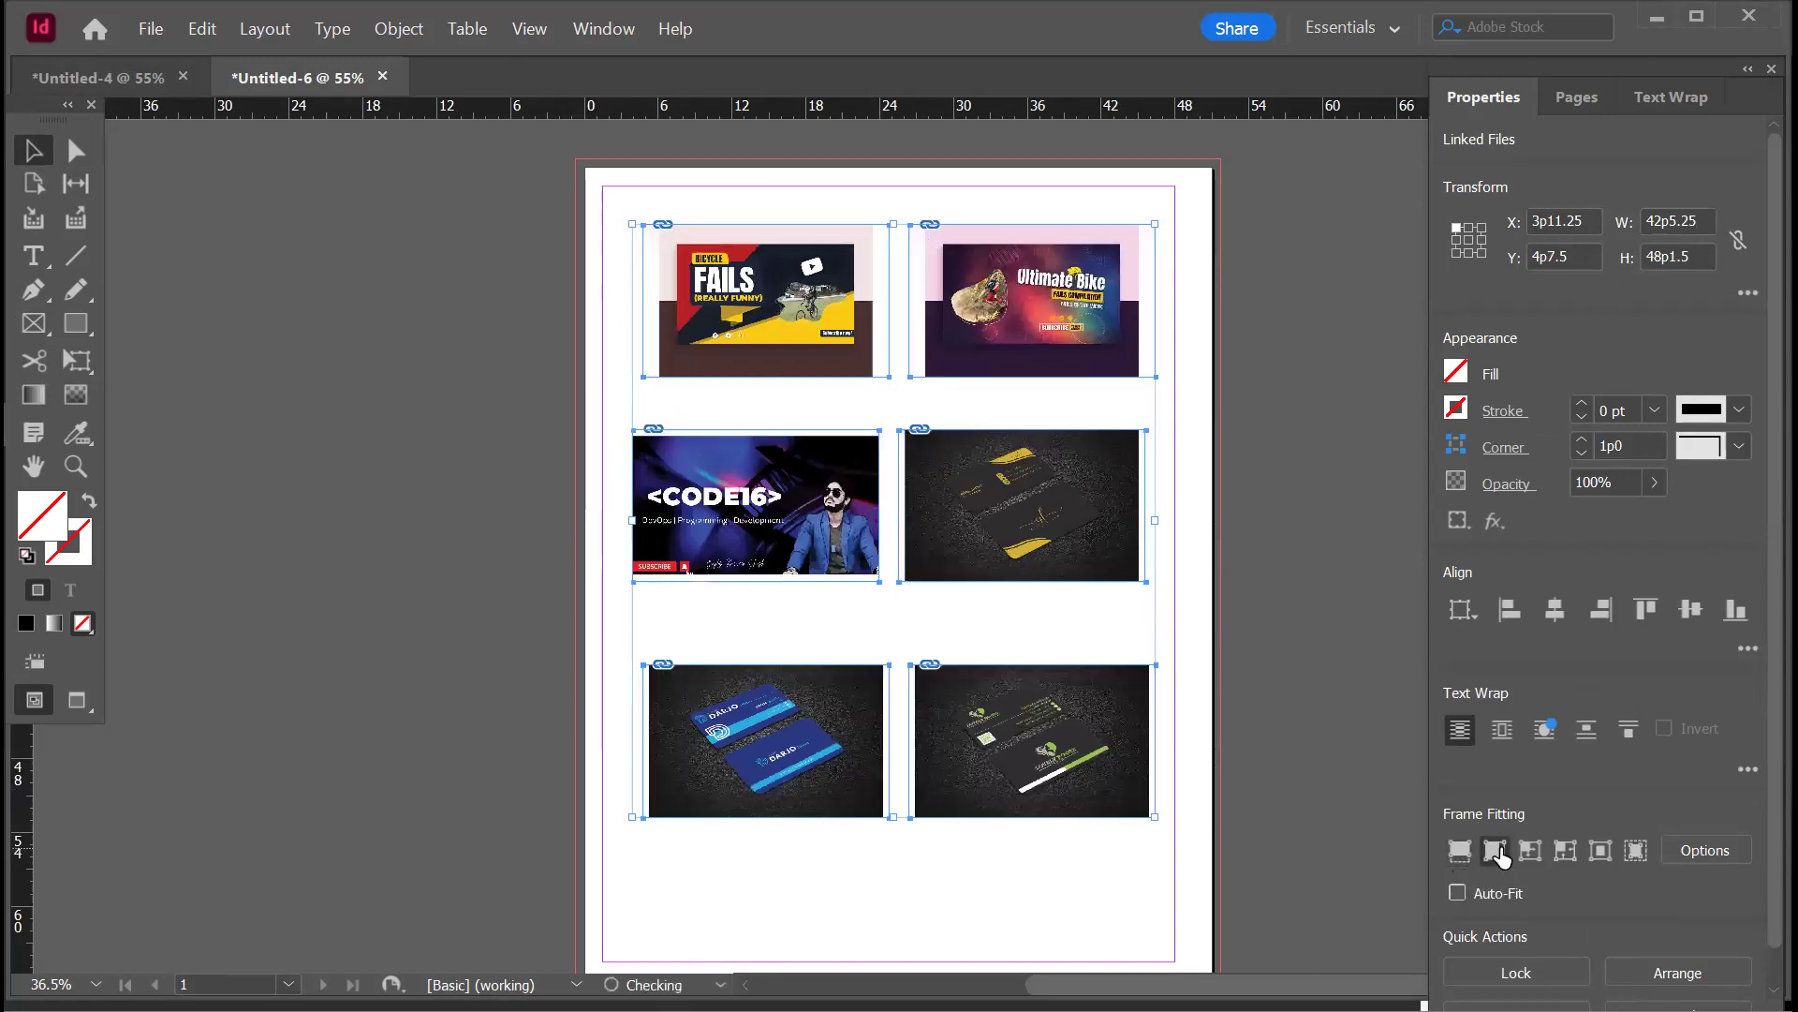
left_click(1459, 853)
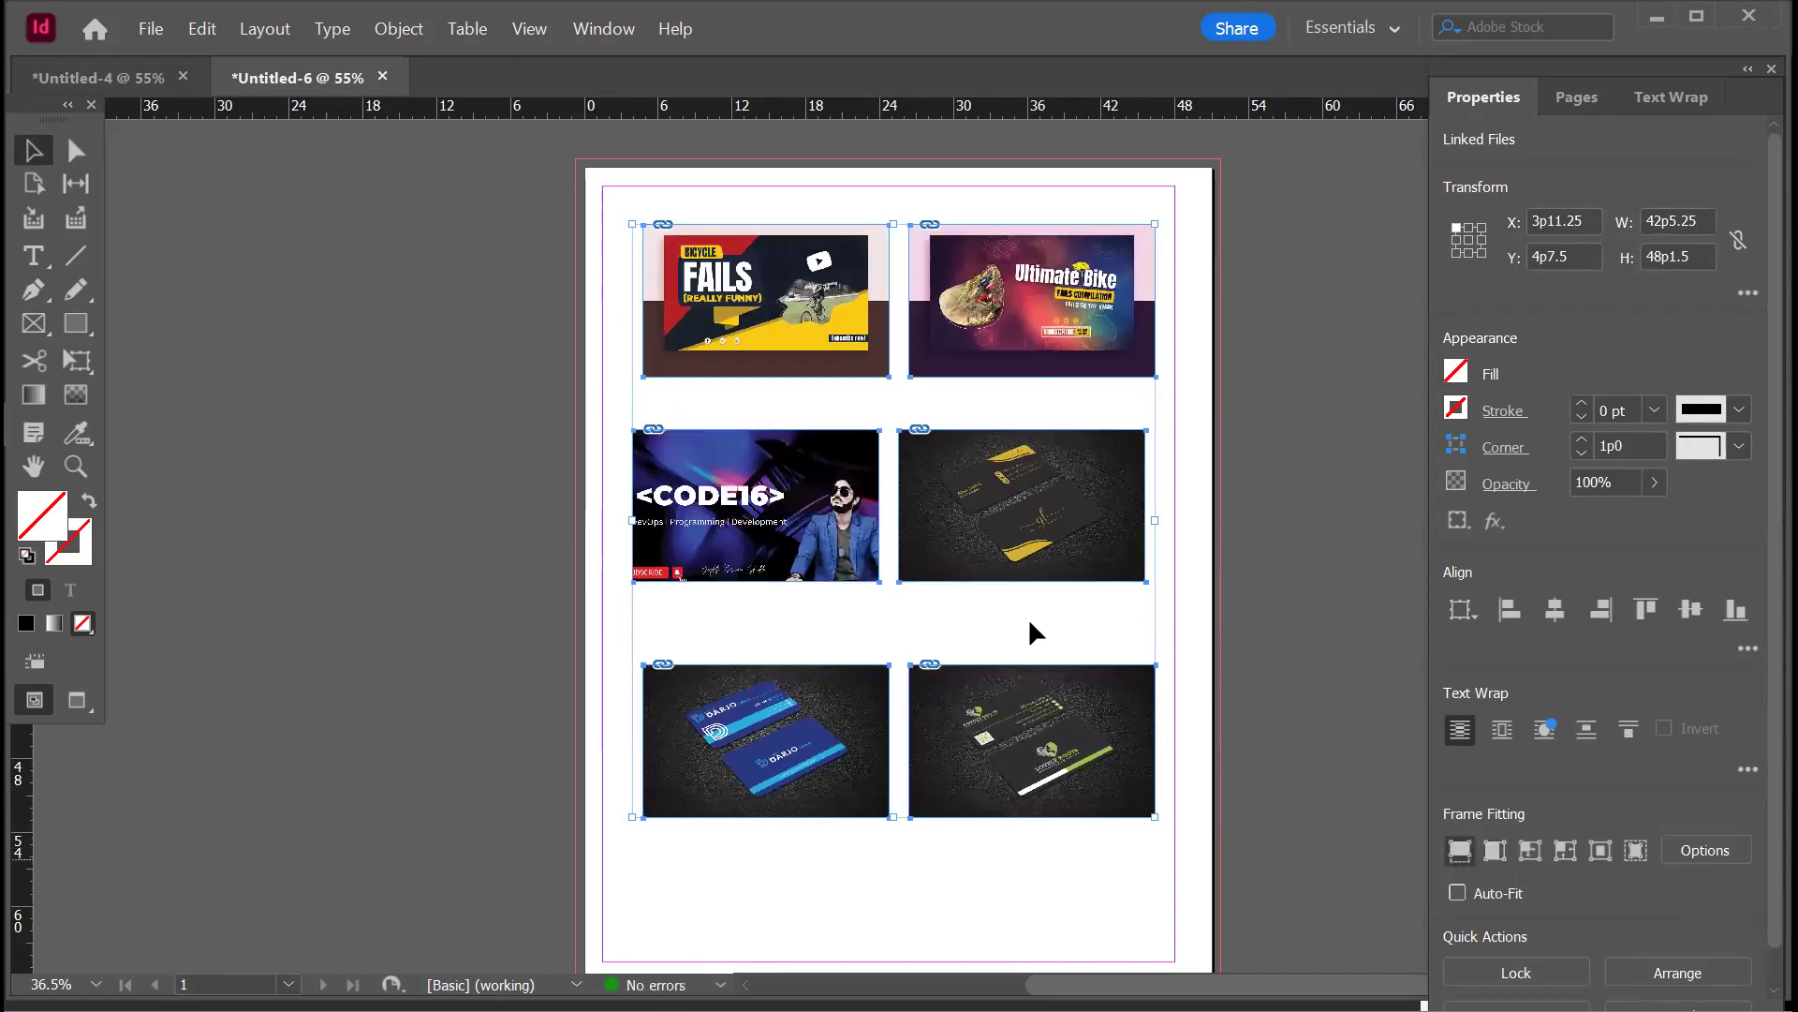
left_click(1051, 854)
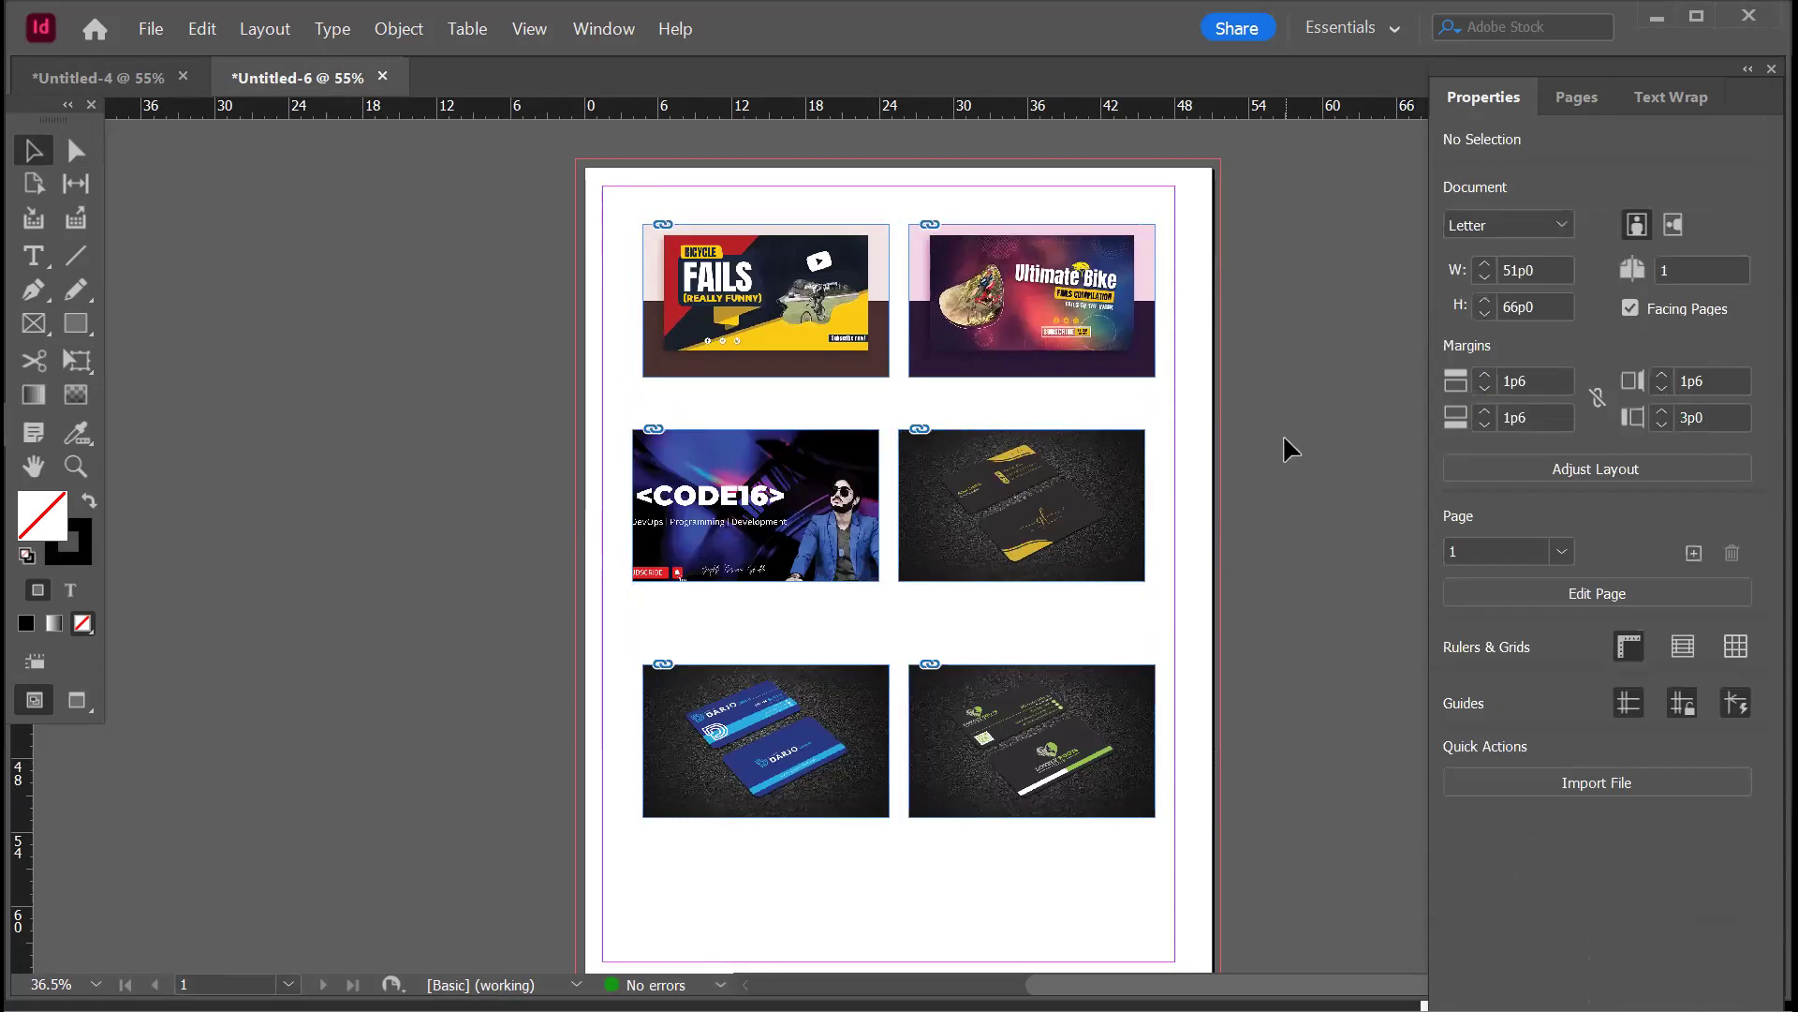
left_click_drag(649, 198, 1140, 780)
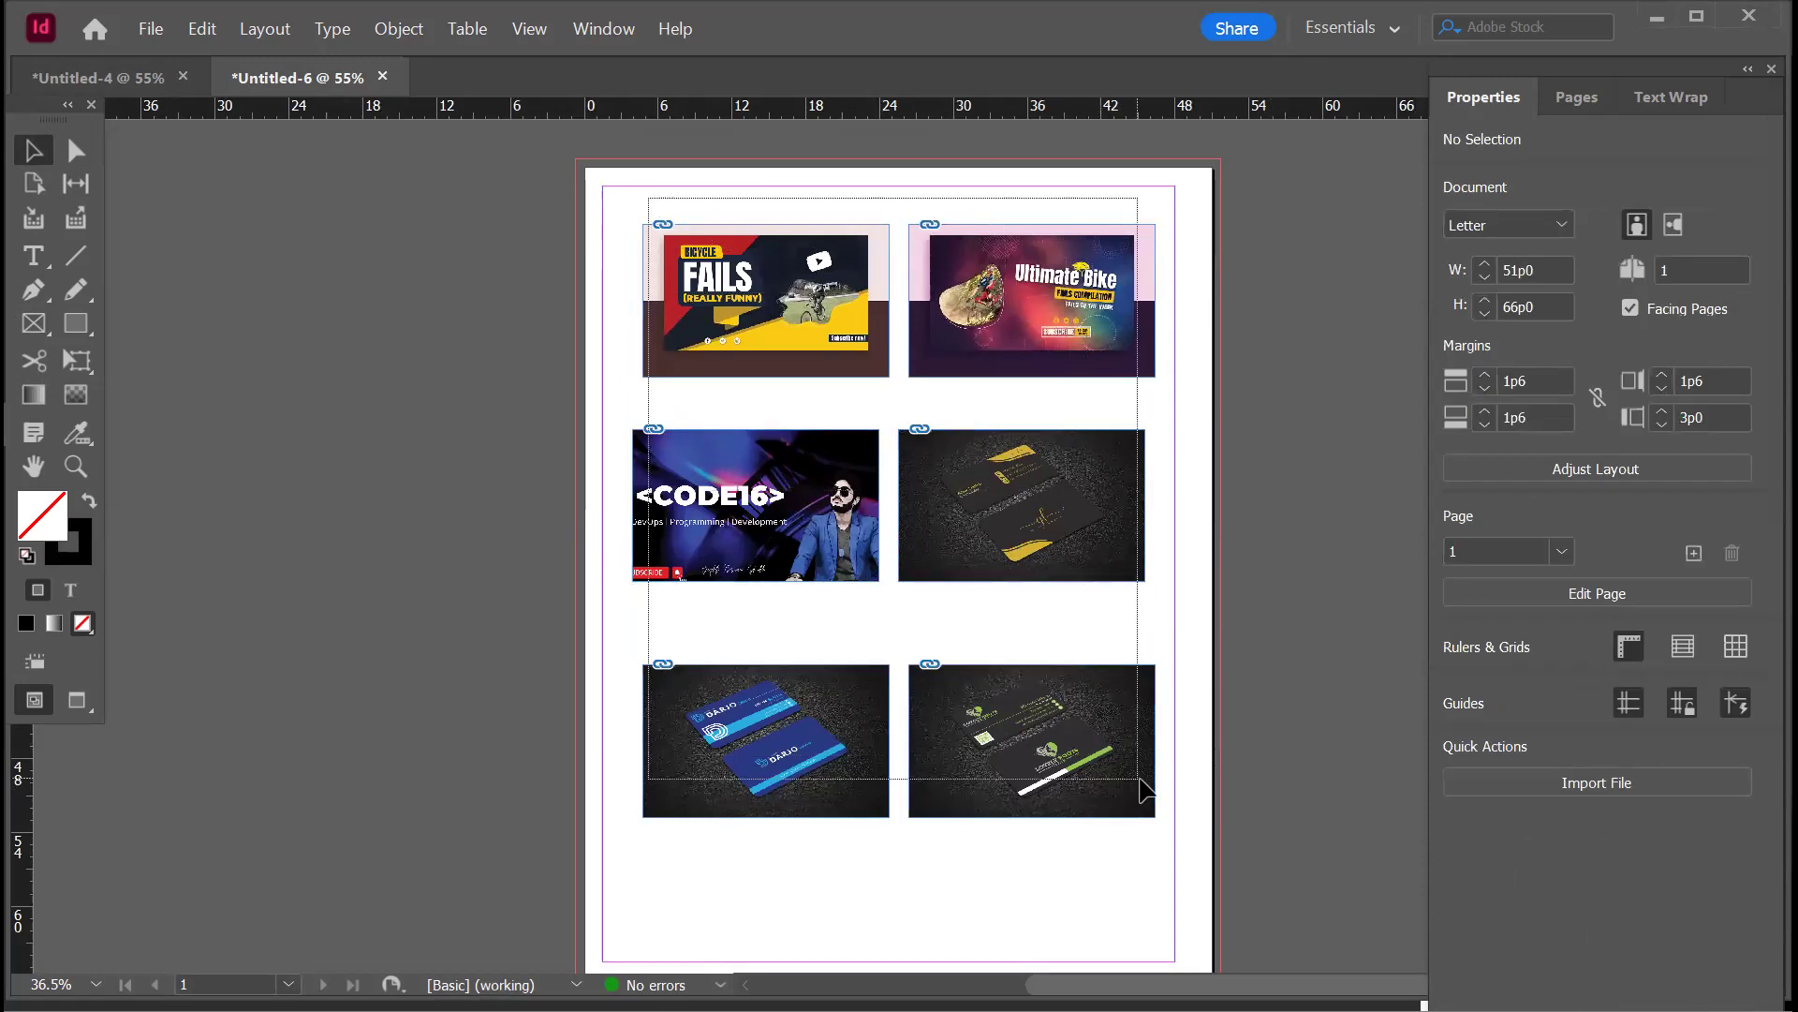
left_click(1320, 425)
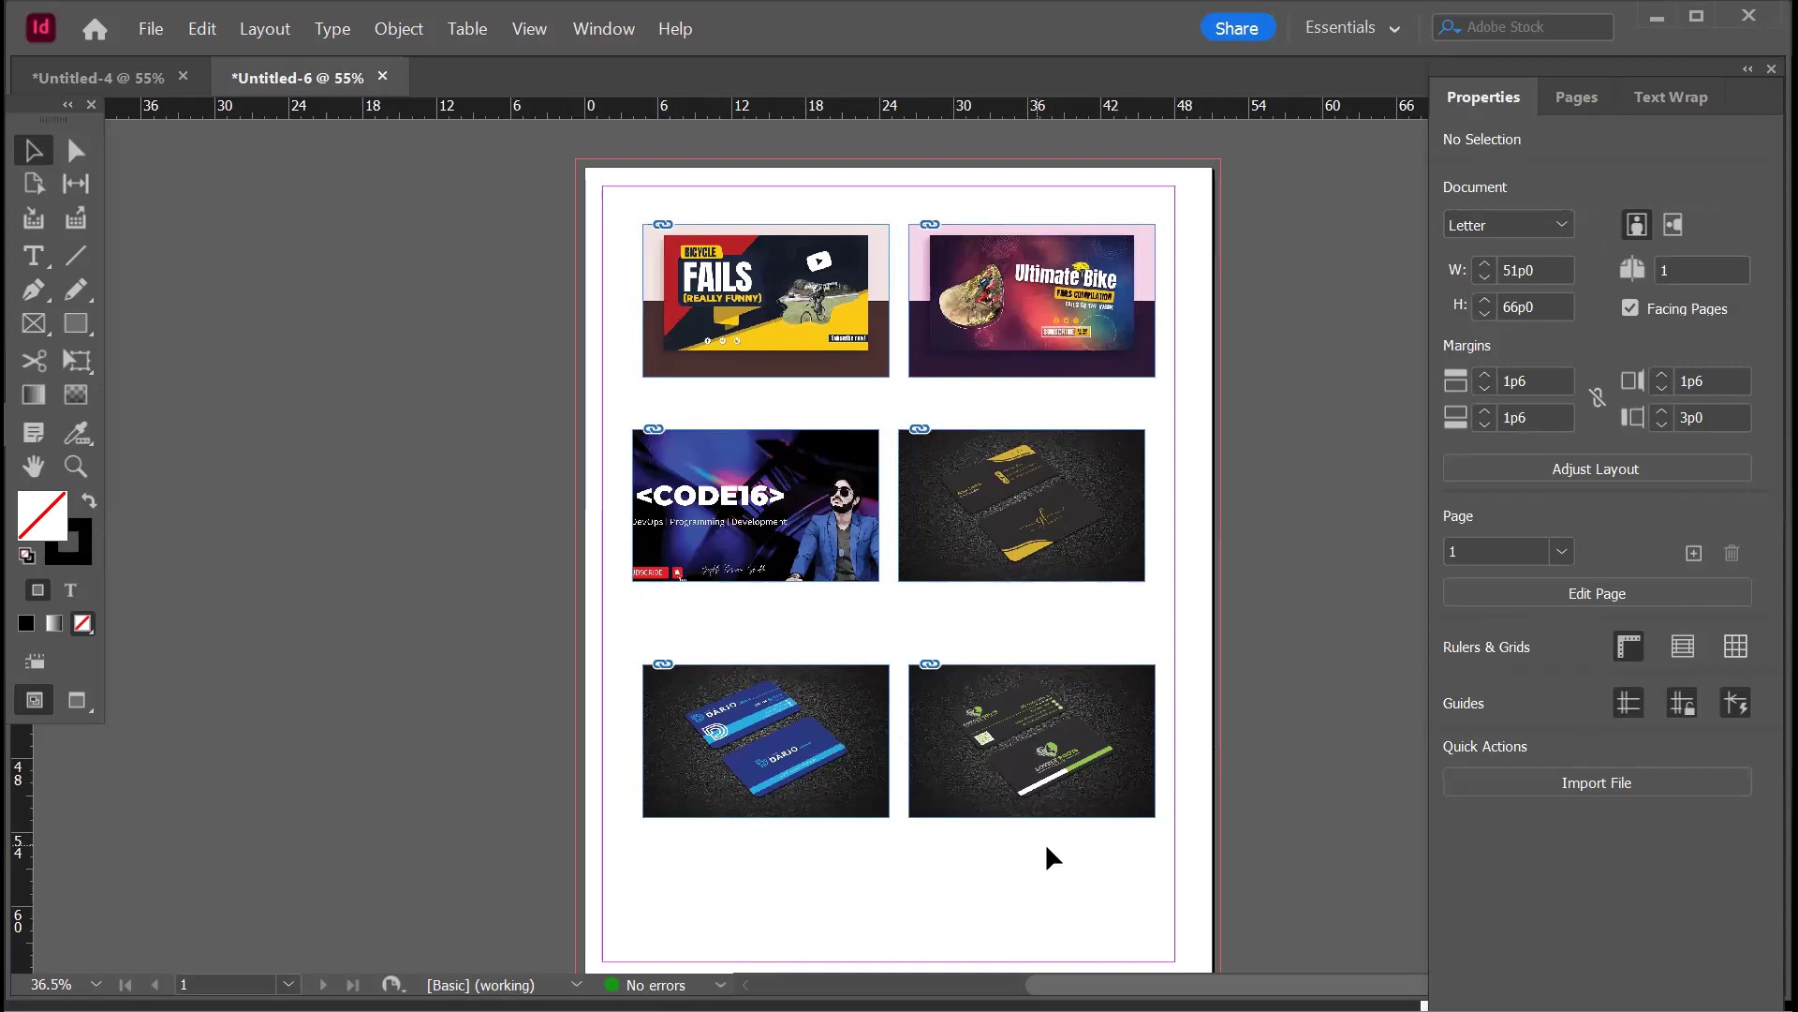
scroll(1047, 854, "down", 2)
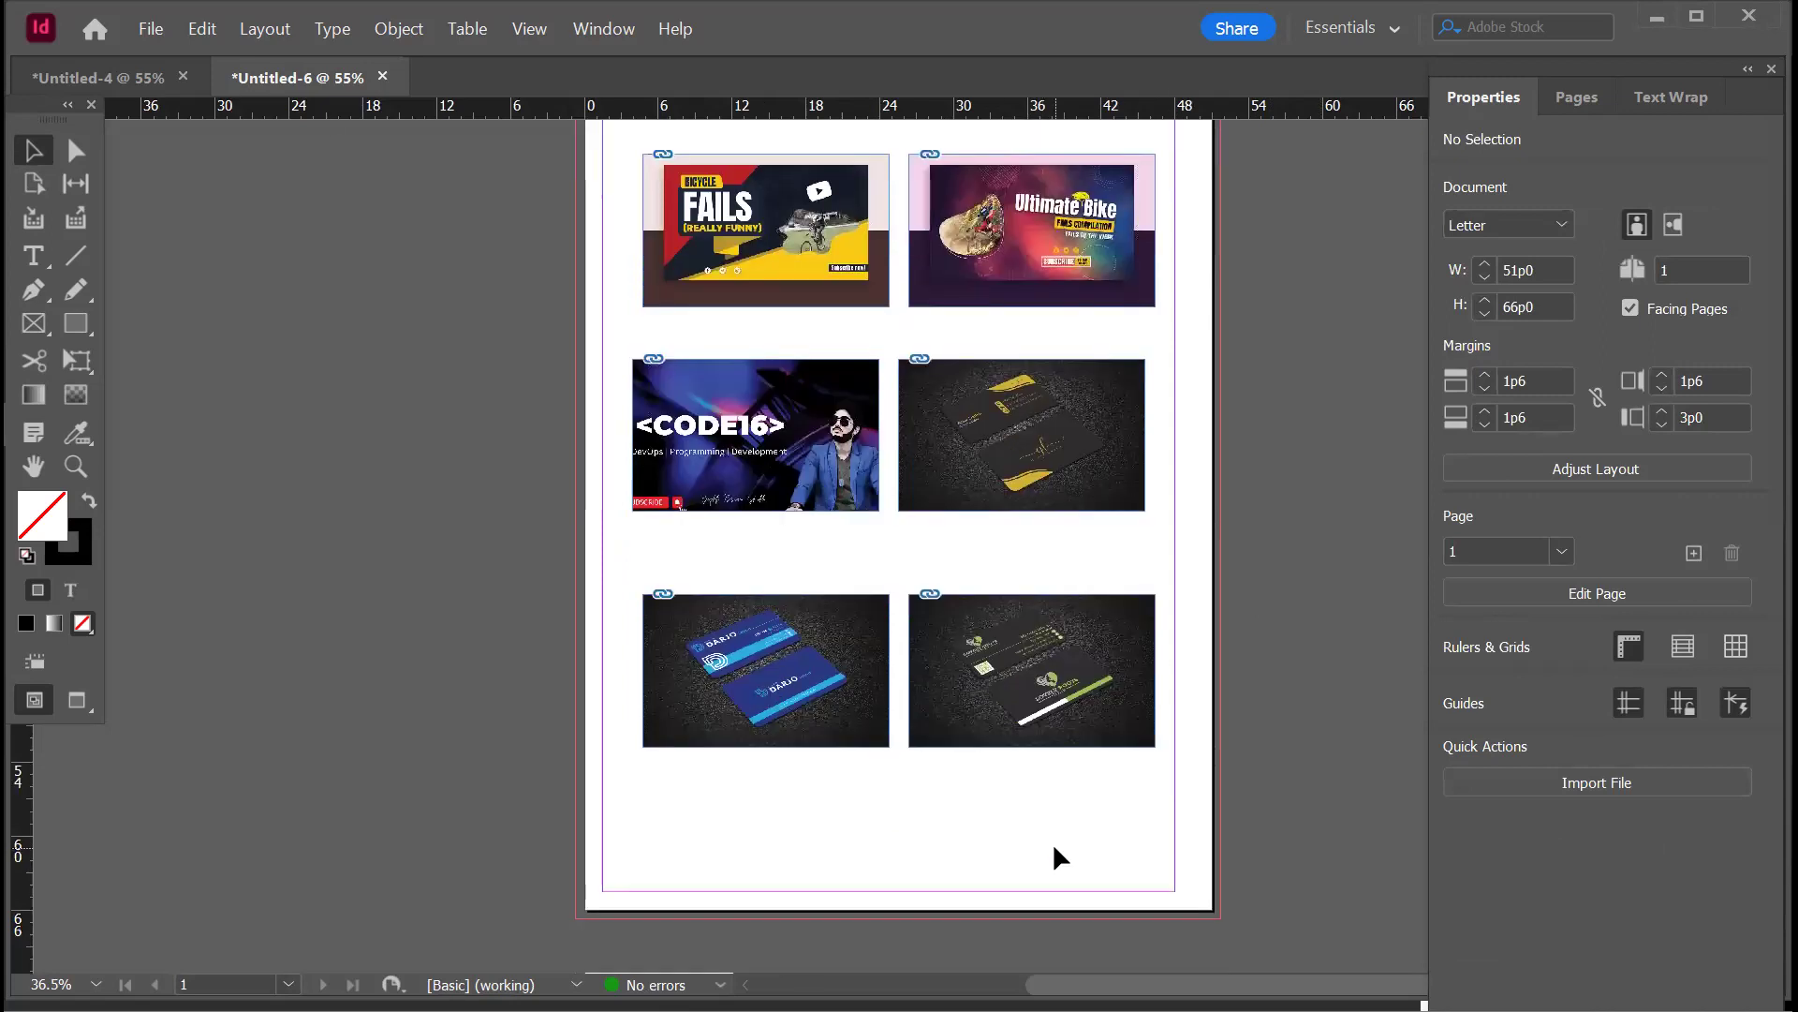
scroll(1062, 817, "up", 2)
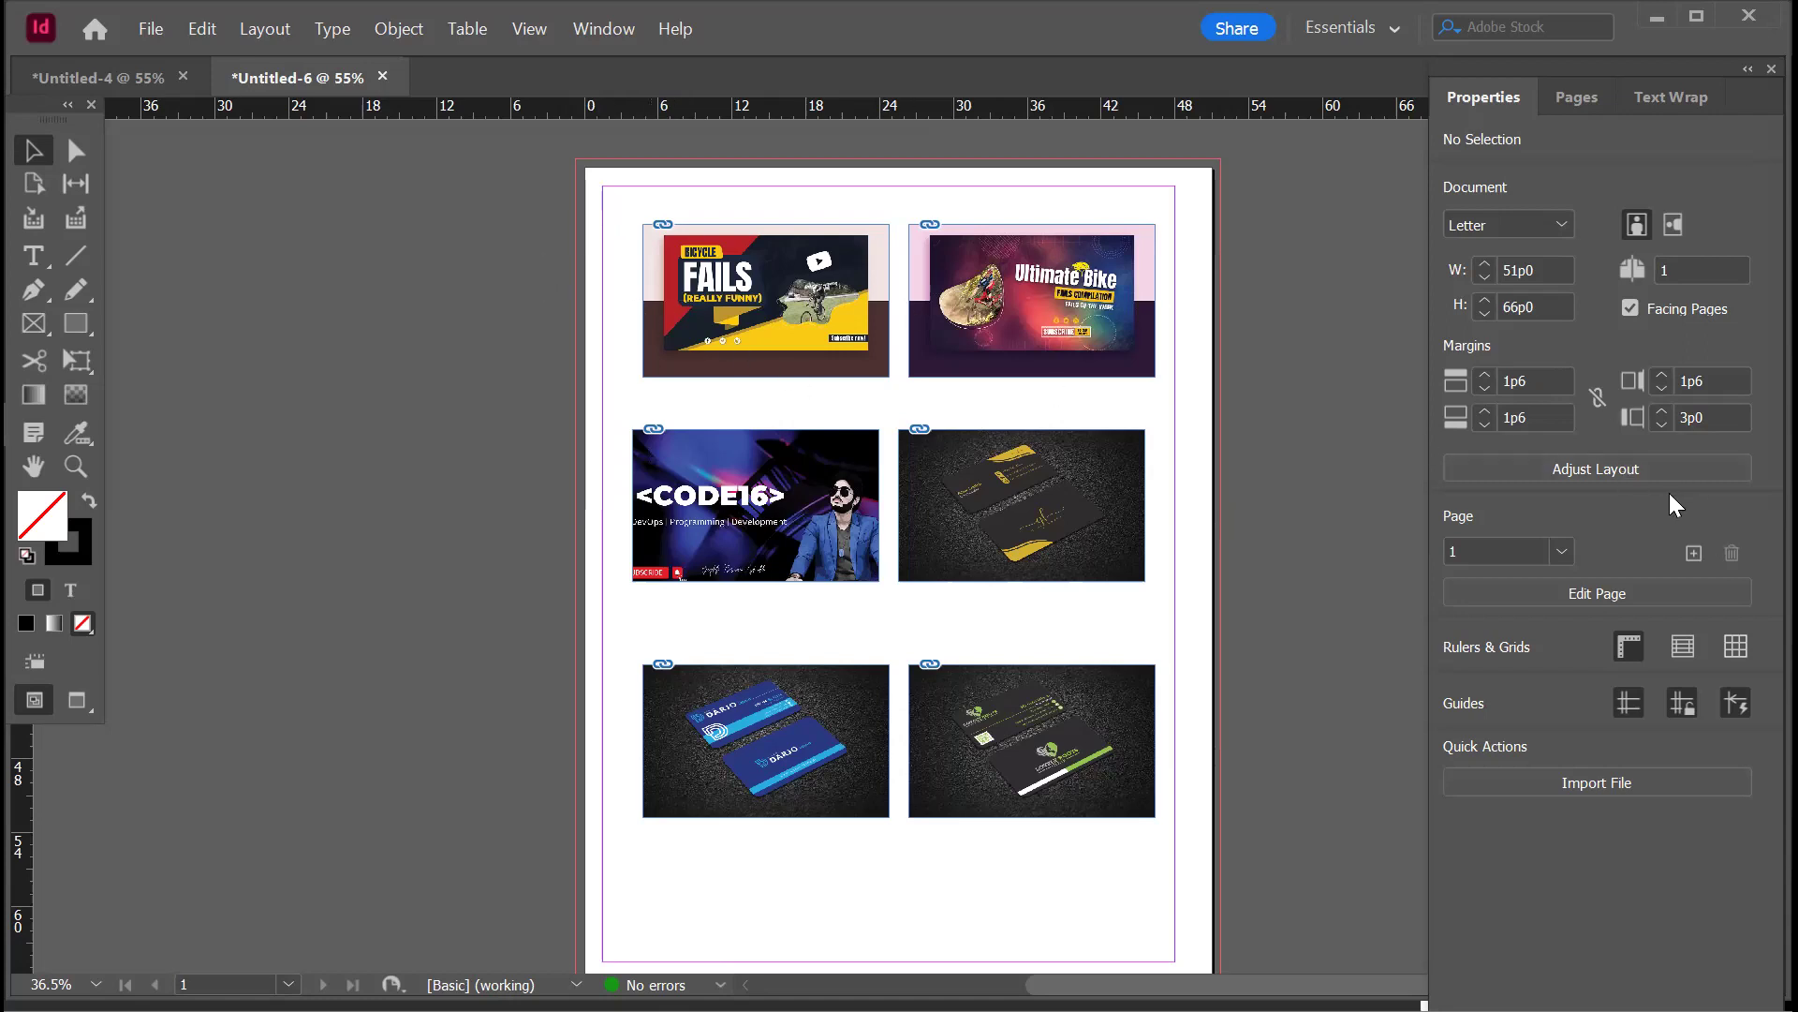
left_click(1616, 468)
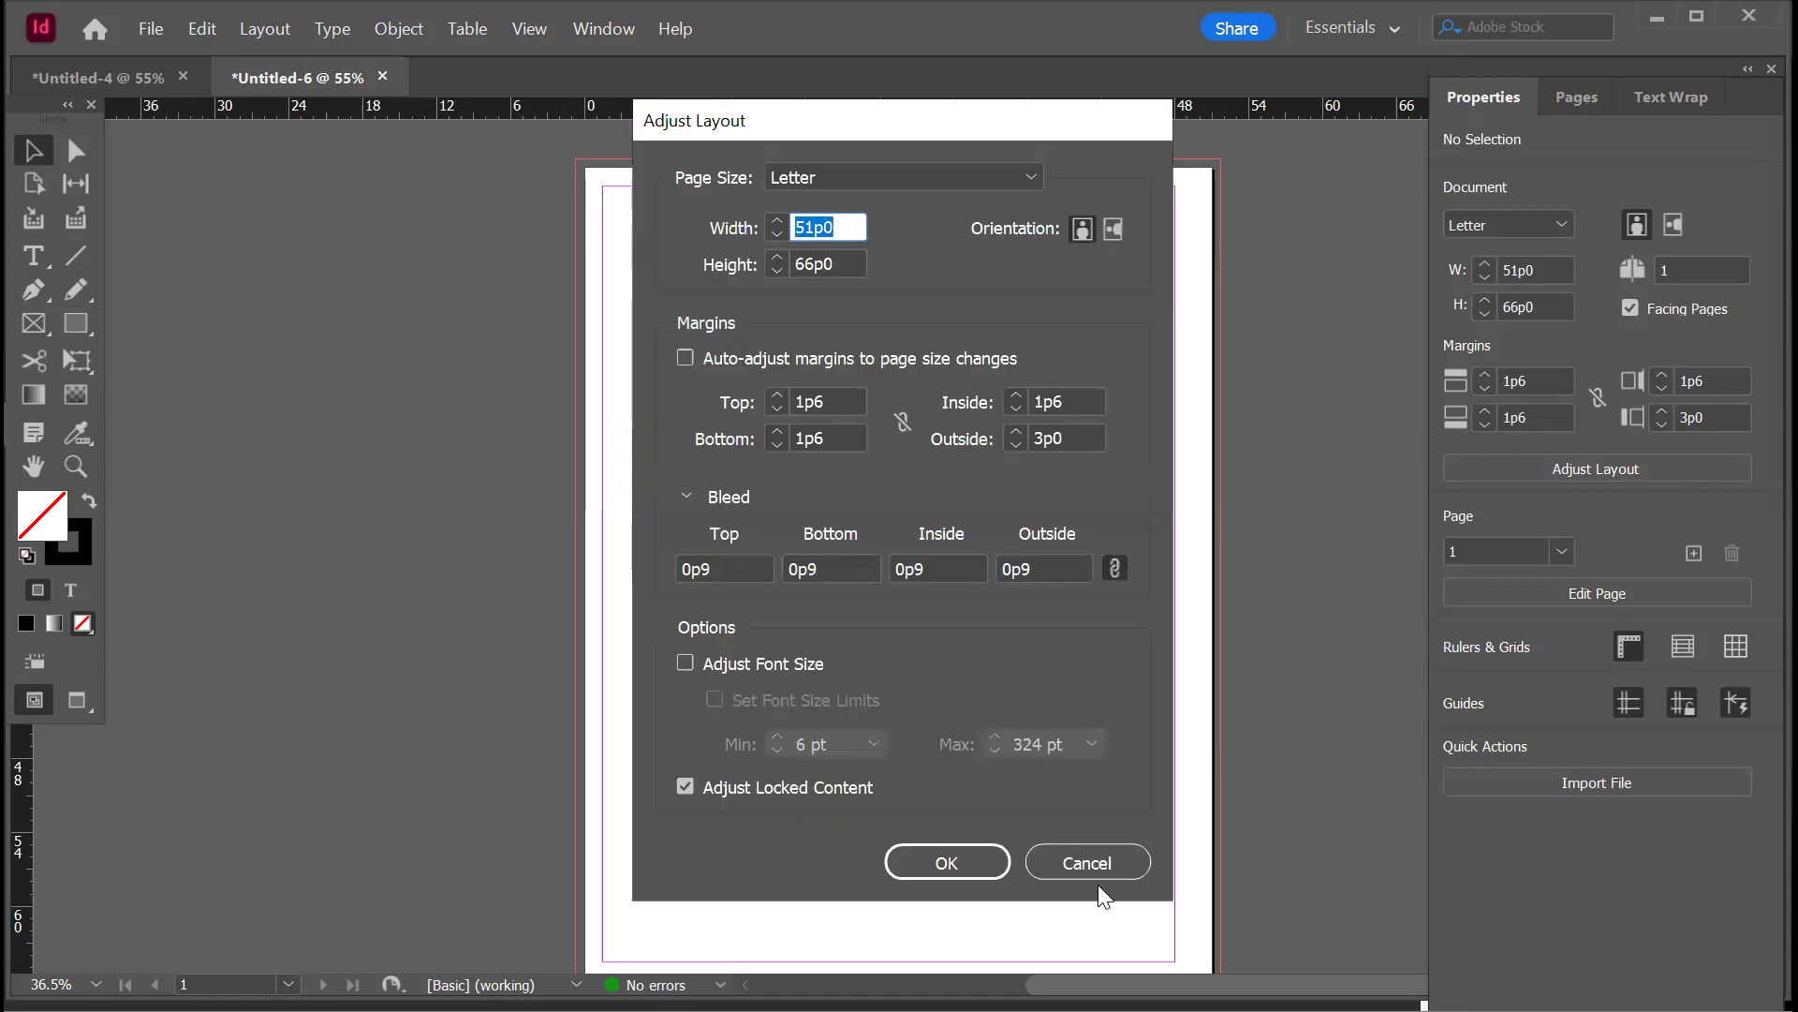
left_click(1113, 863)
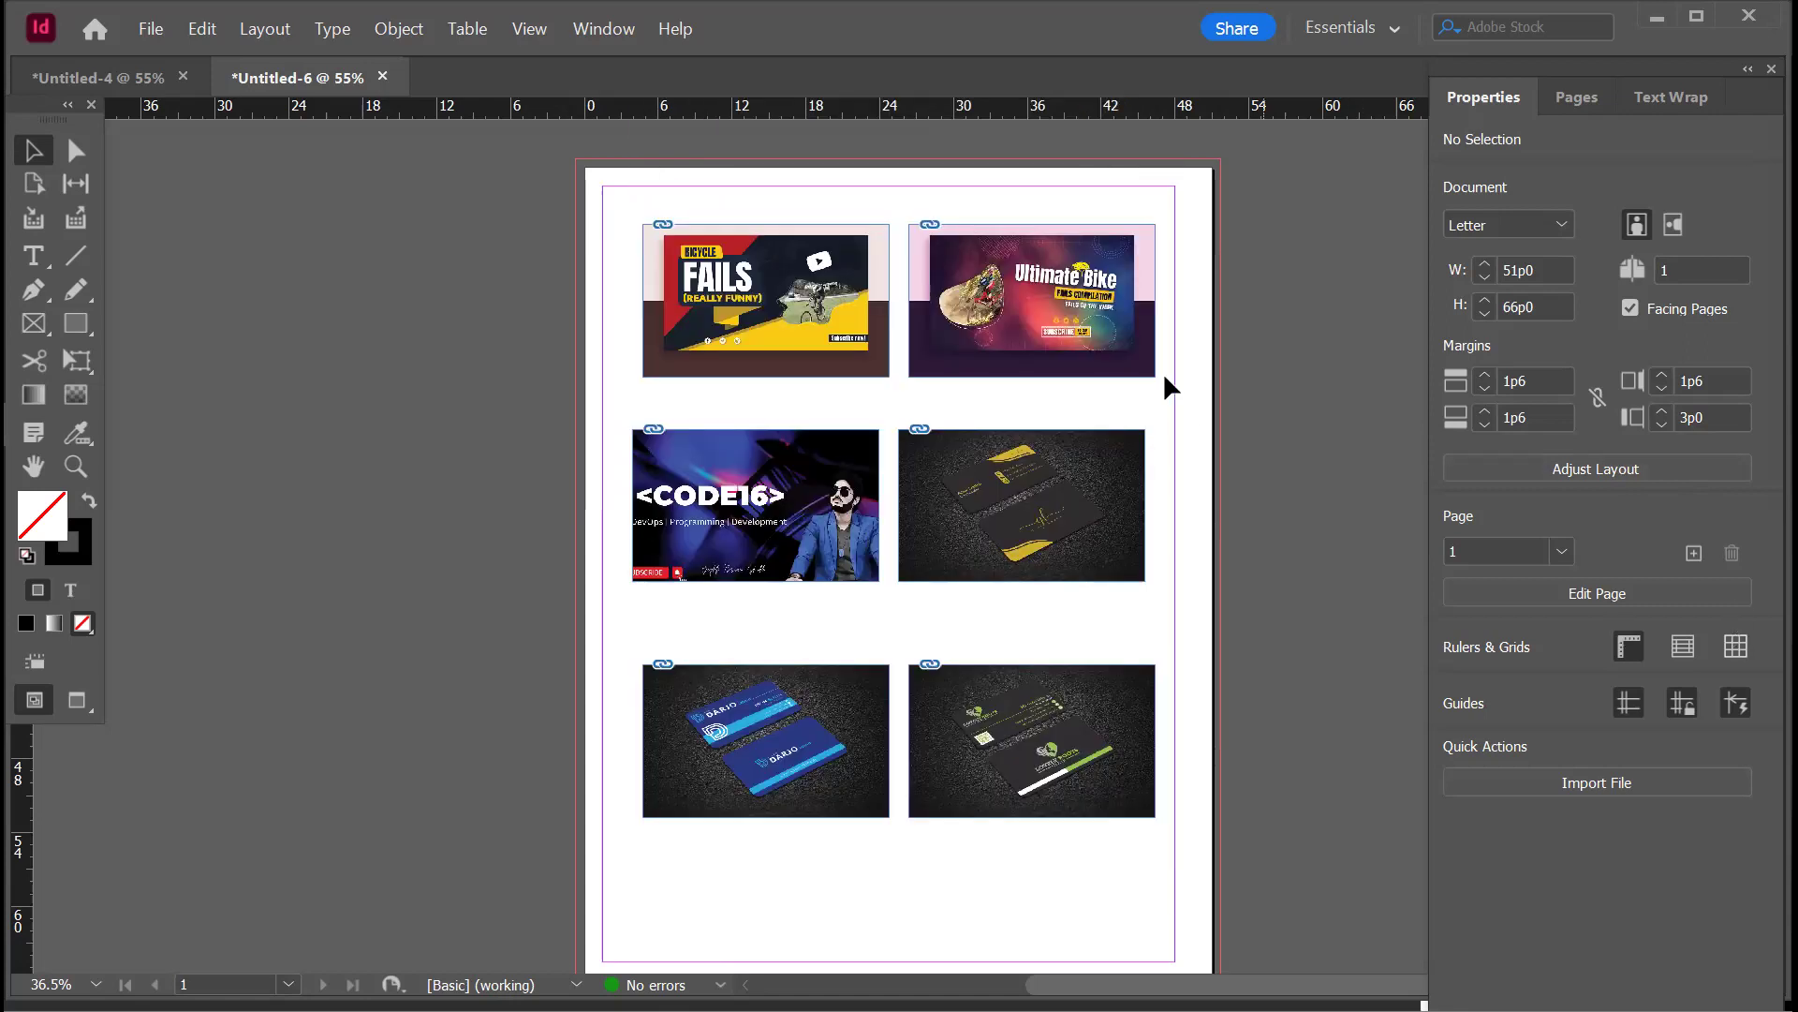
scroll(1149, 648, "down", 2)
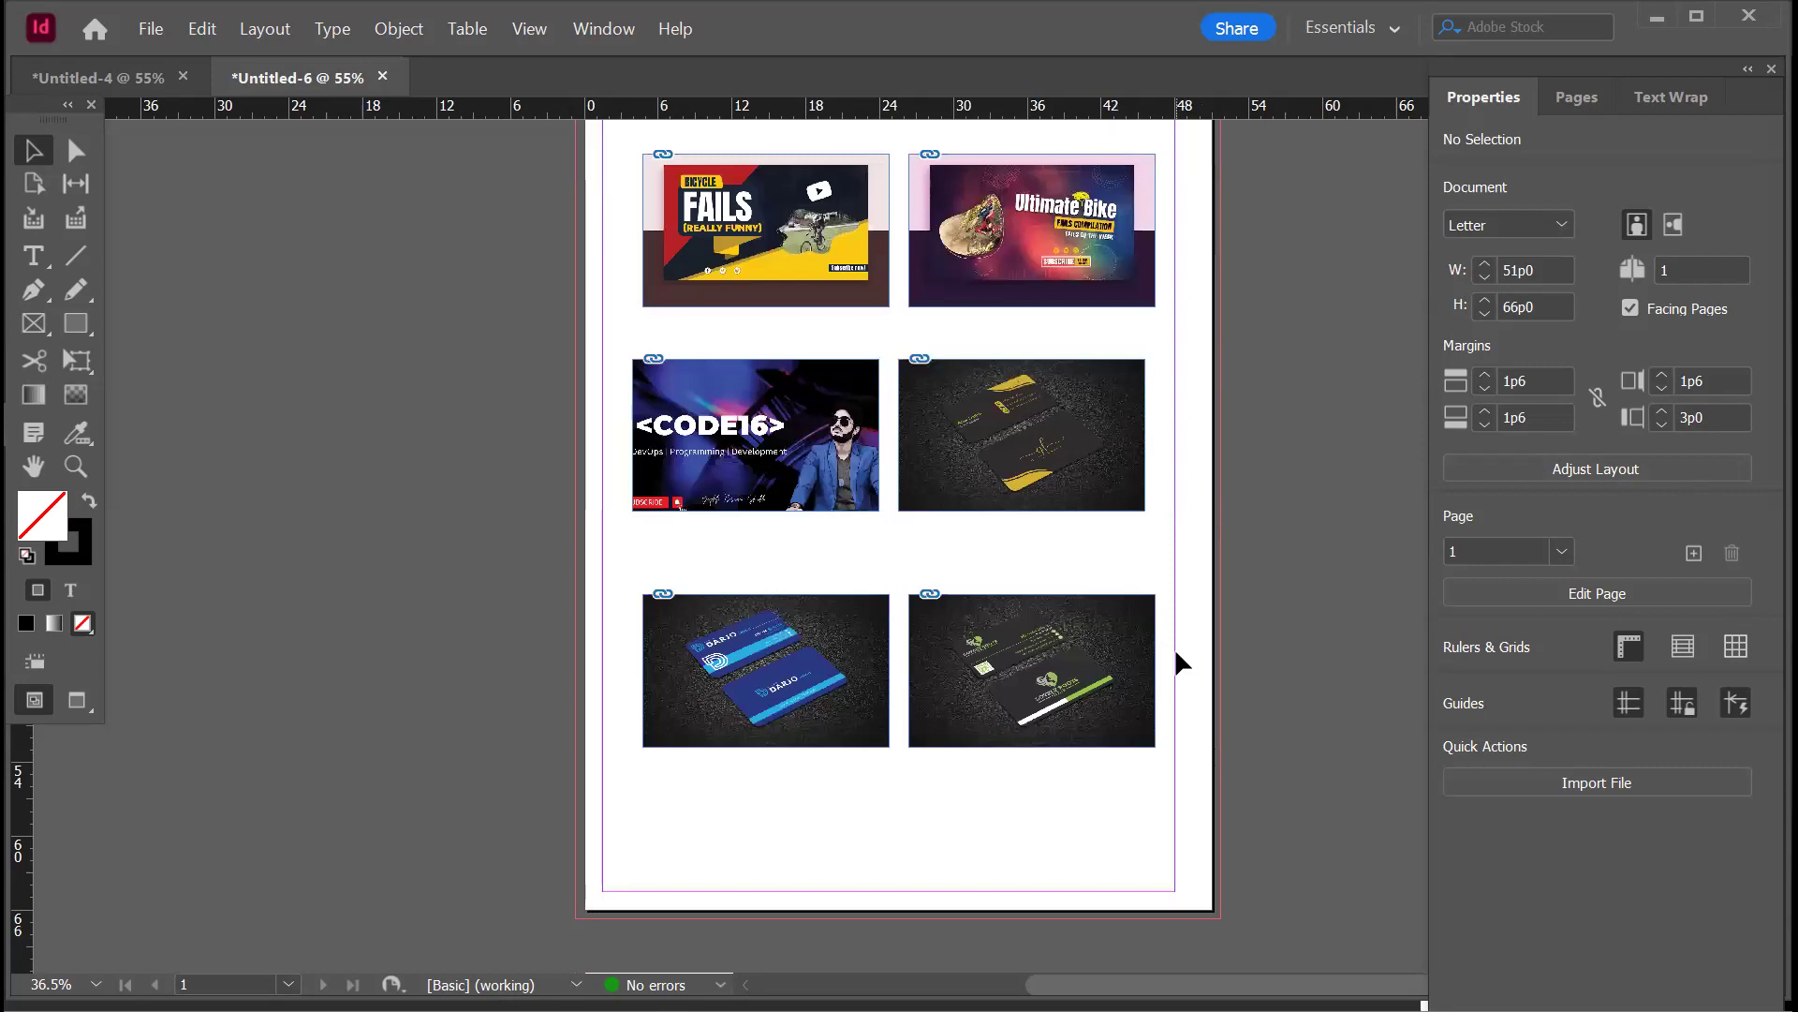
scroll(1177, 654, "up", 3)
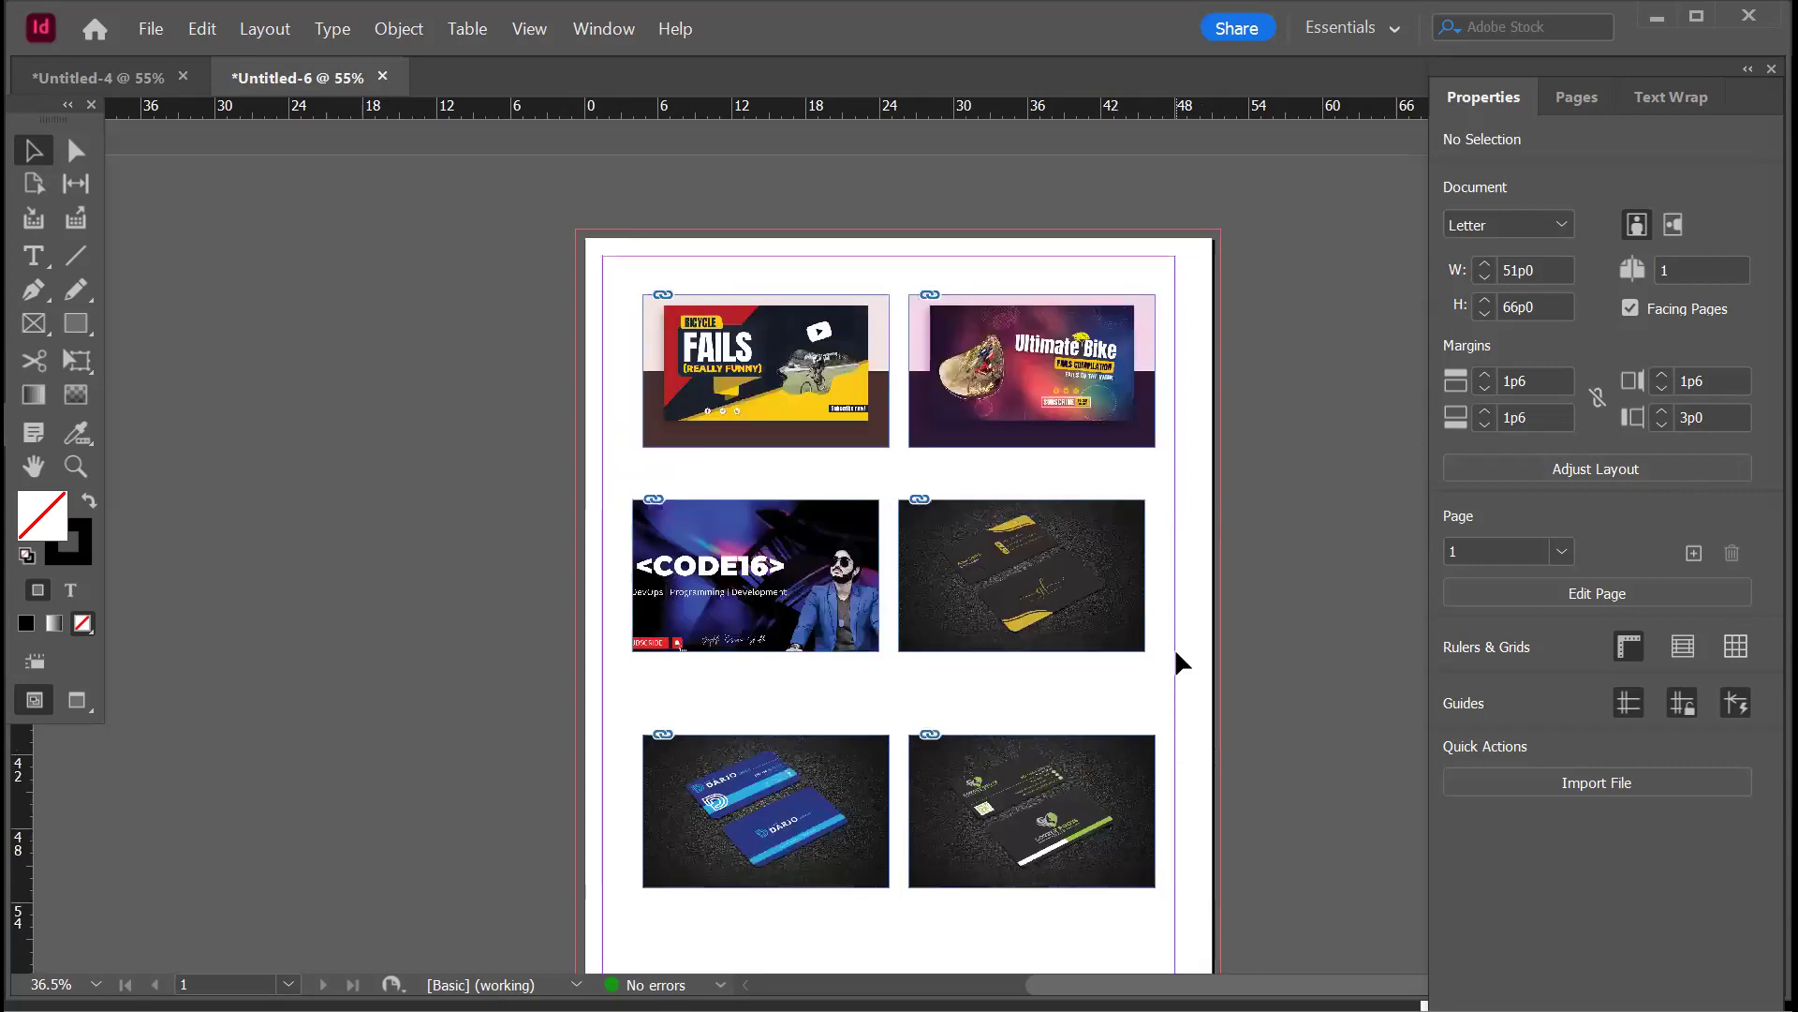
scroll(1177, 653, "down", 2)
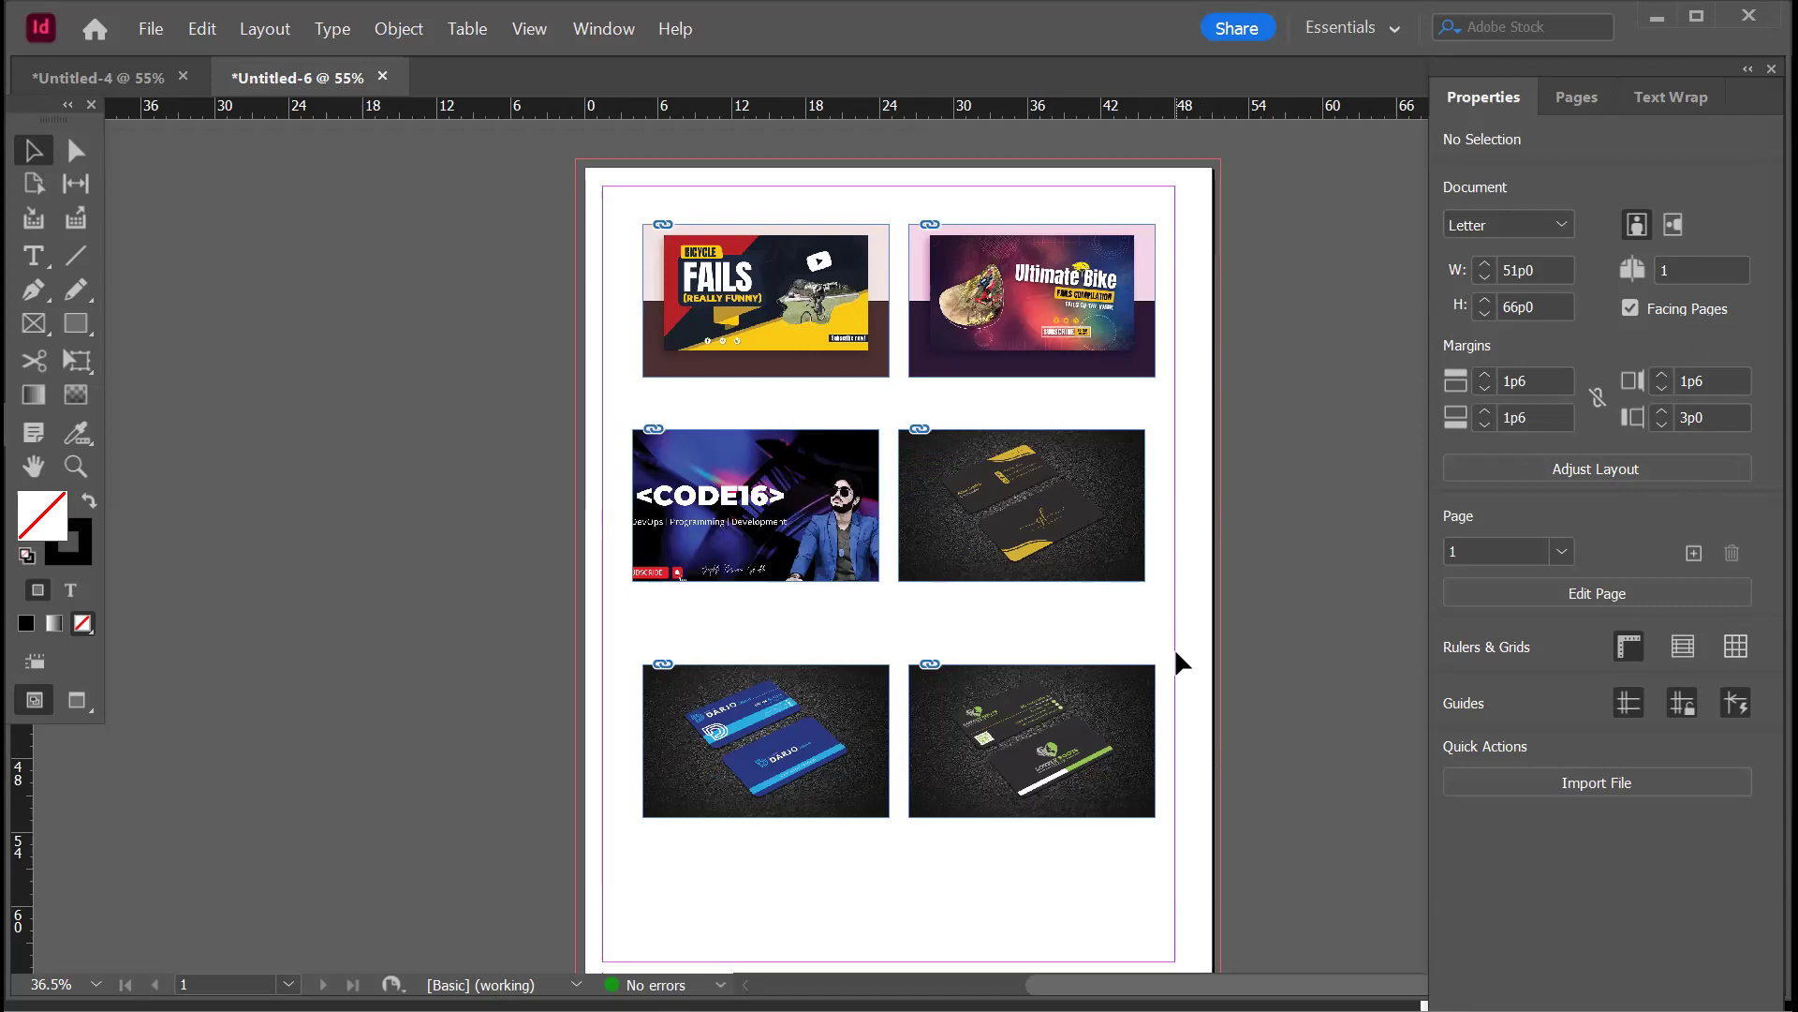